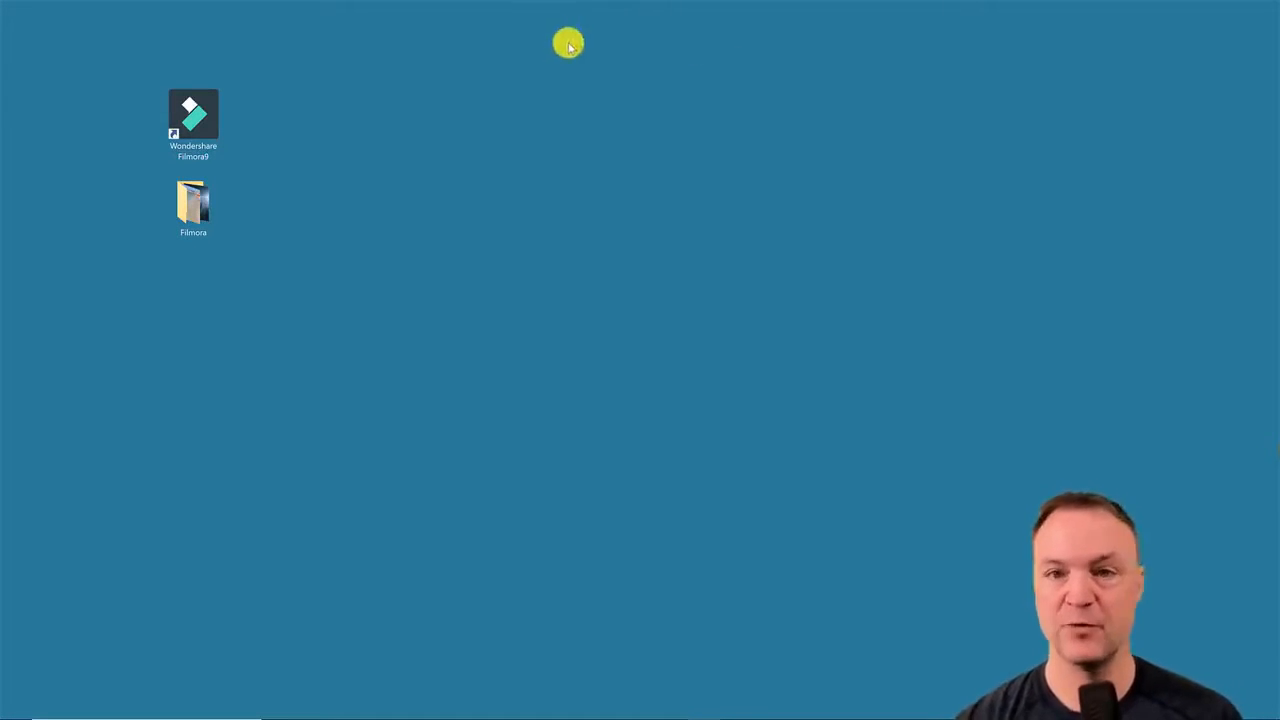
Step: Launch Wondershare Filmora9 from the desktop and create a new project
click(186, 118)
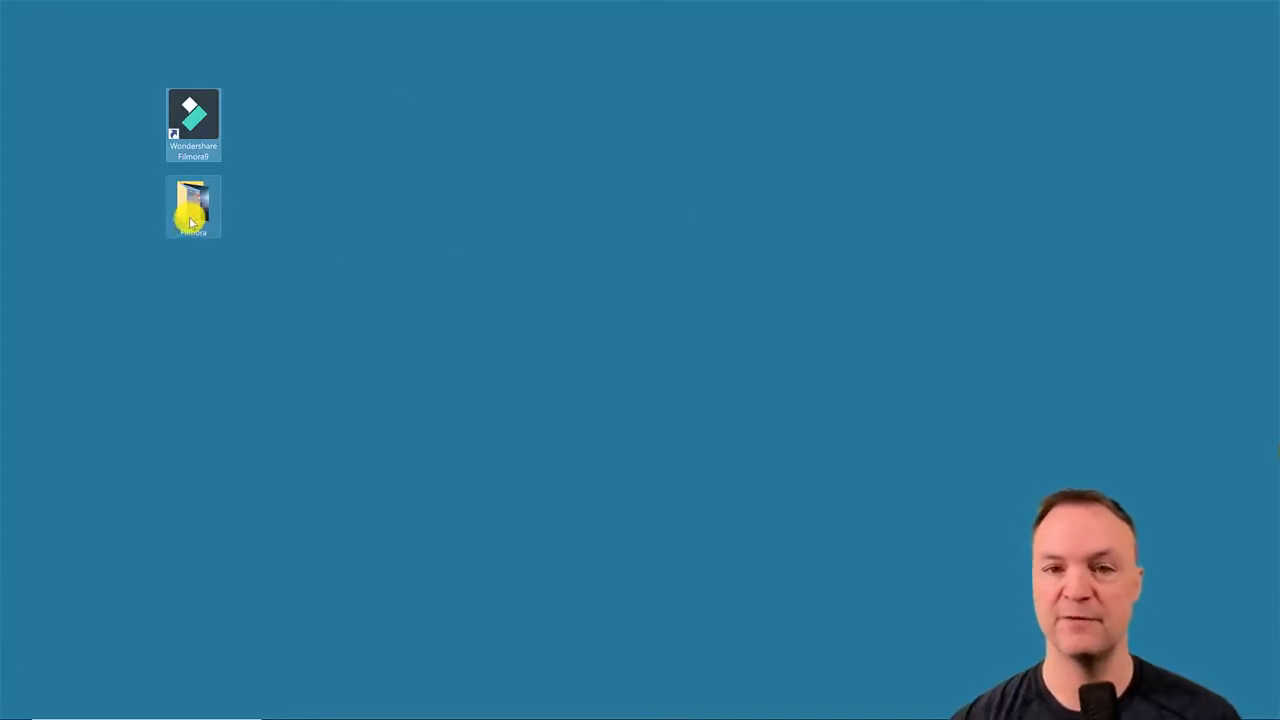
mouse_move(194, 220)
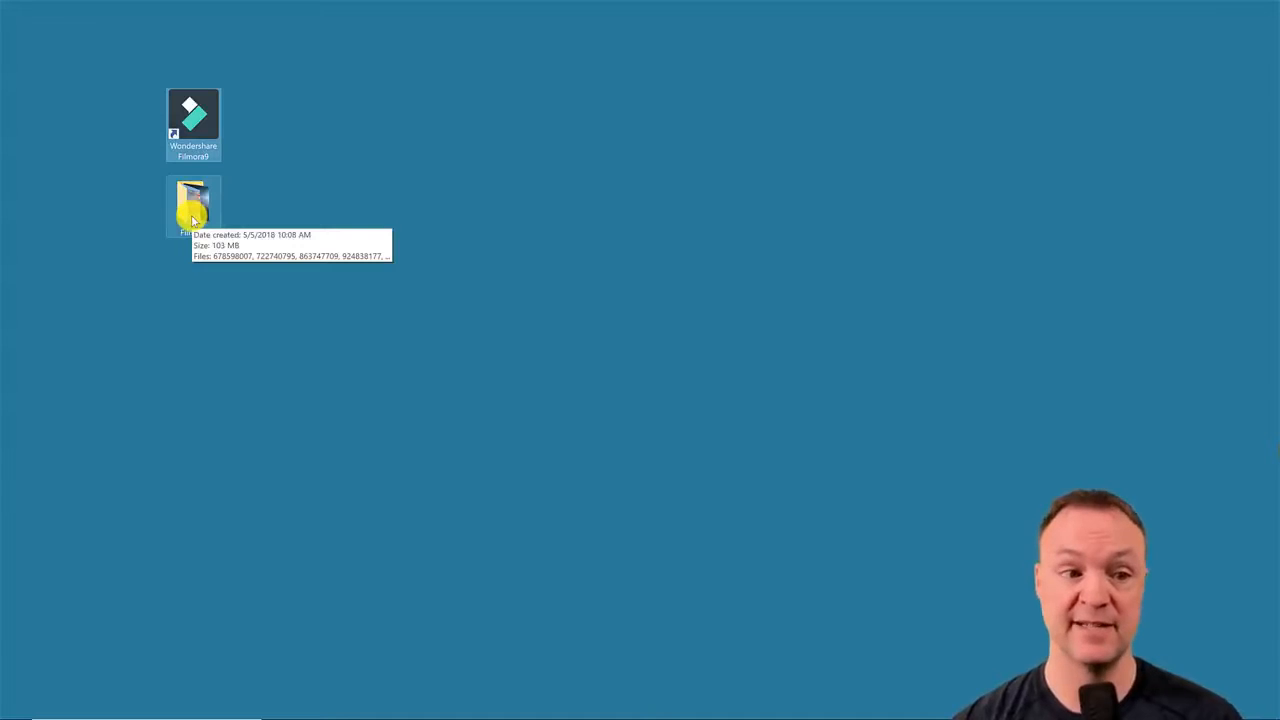
double_click(177, 129)
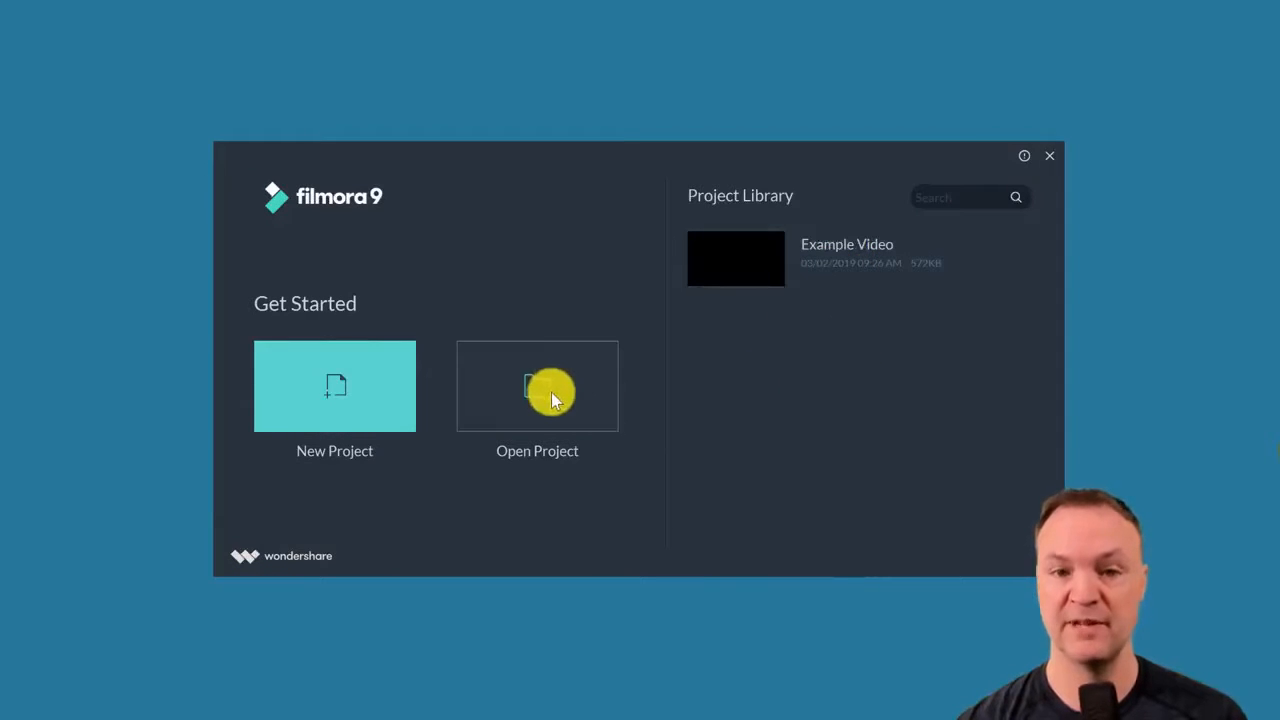
click(345, 387)
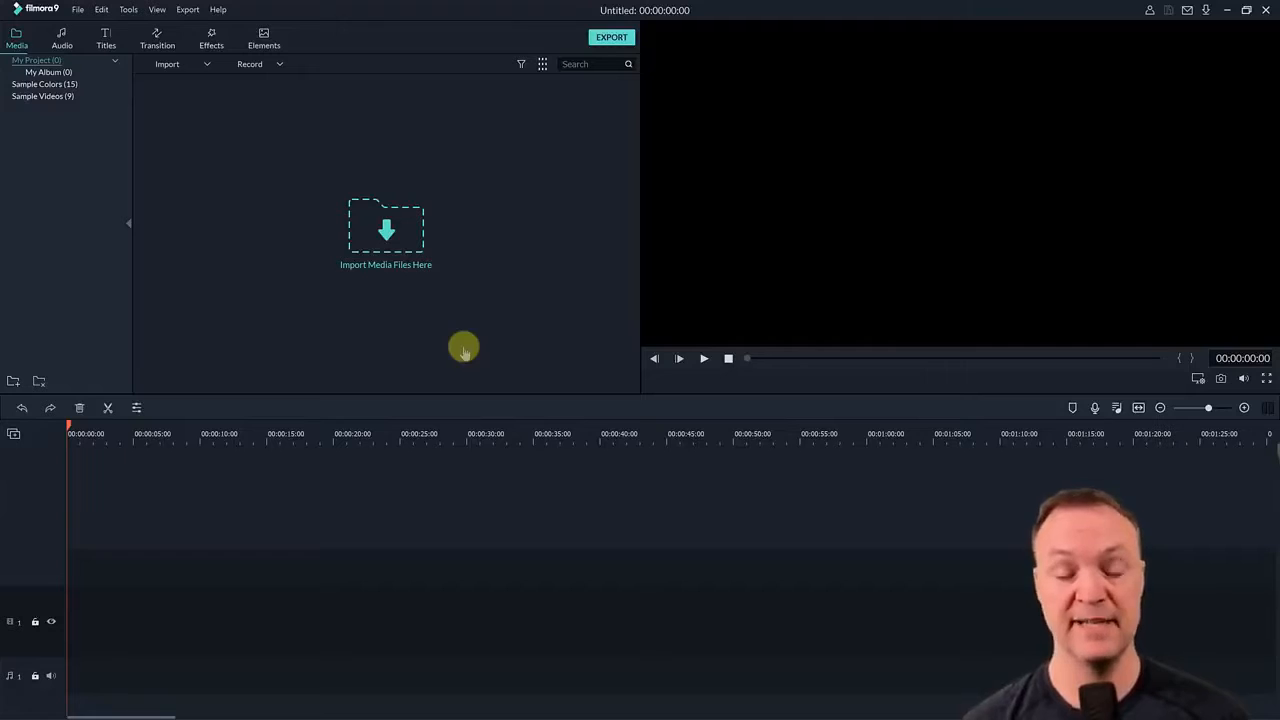
Step: Import the video 678598007 from the Filmora folder on the Desktop into the project's media library
click(401, 245)
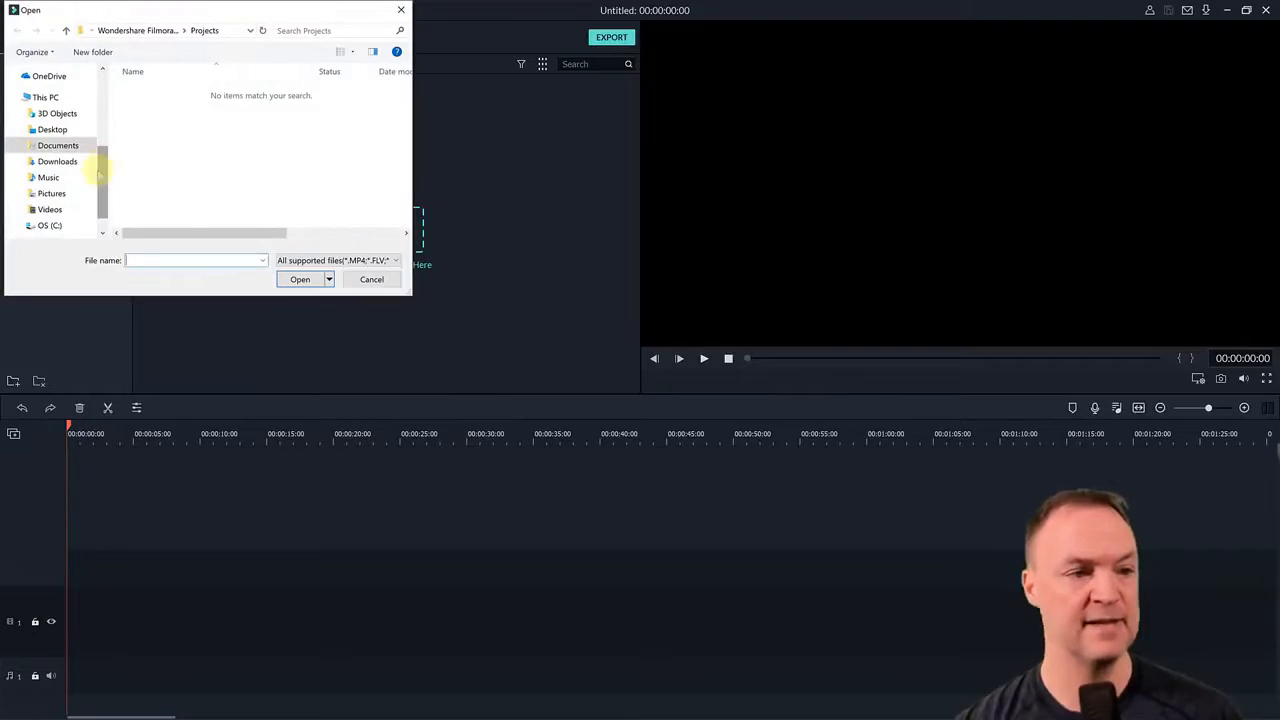
drag(101, 169, 102, 159)
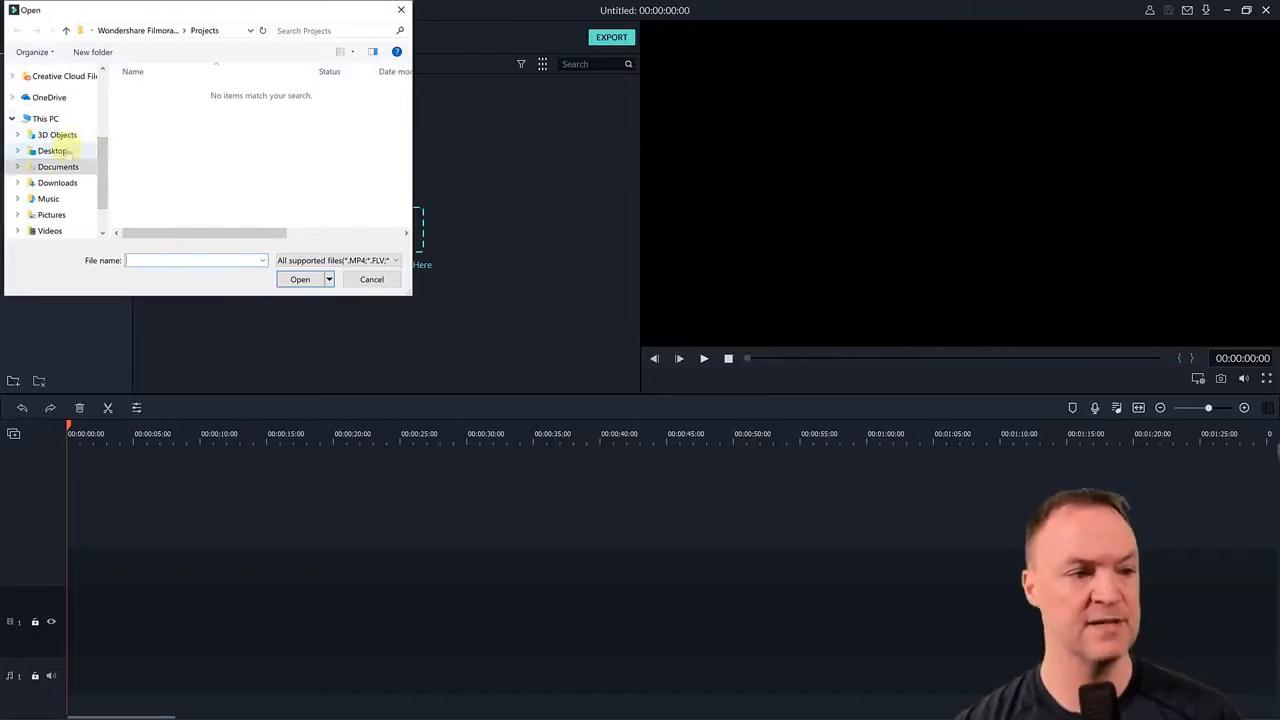
click(70, 150)
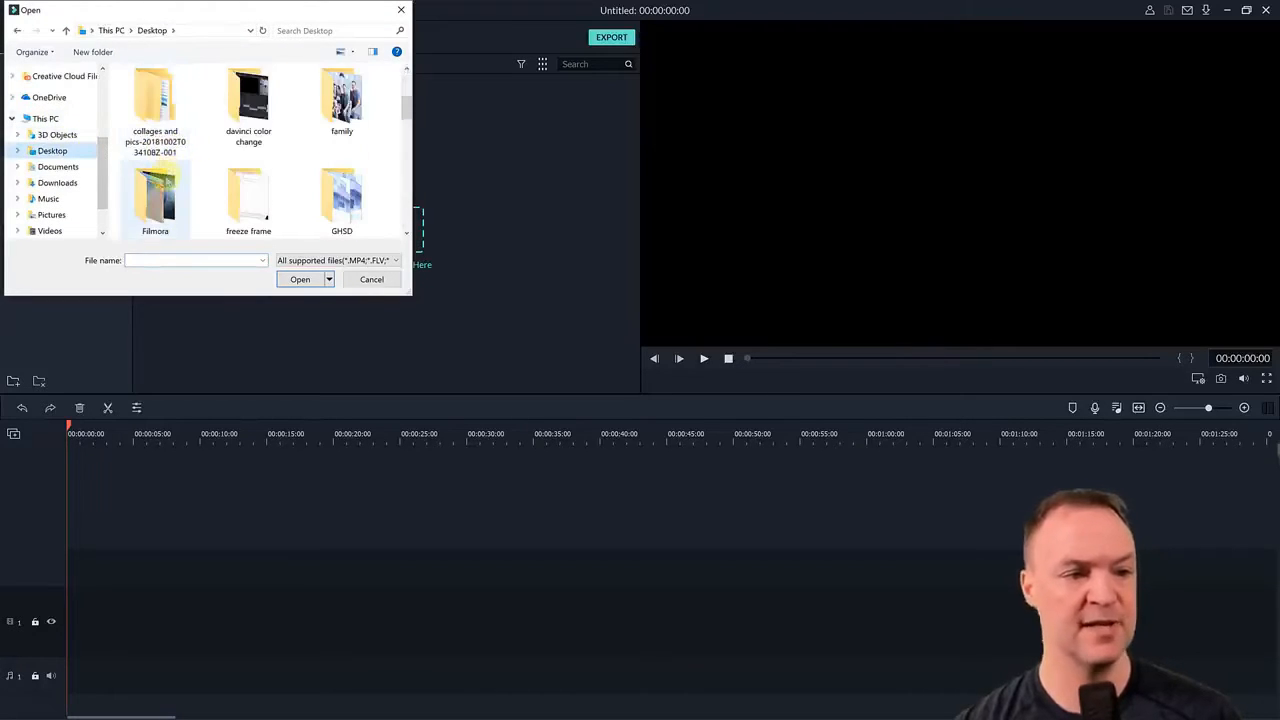
double_click(158, 188)
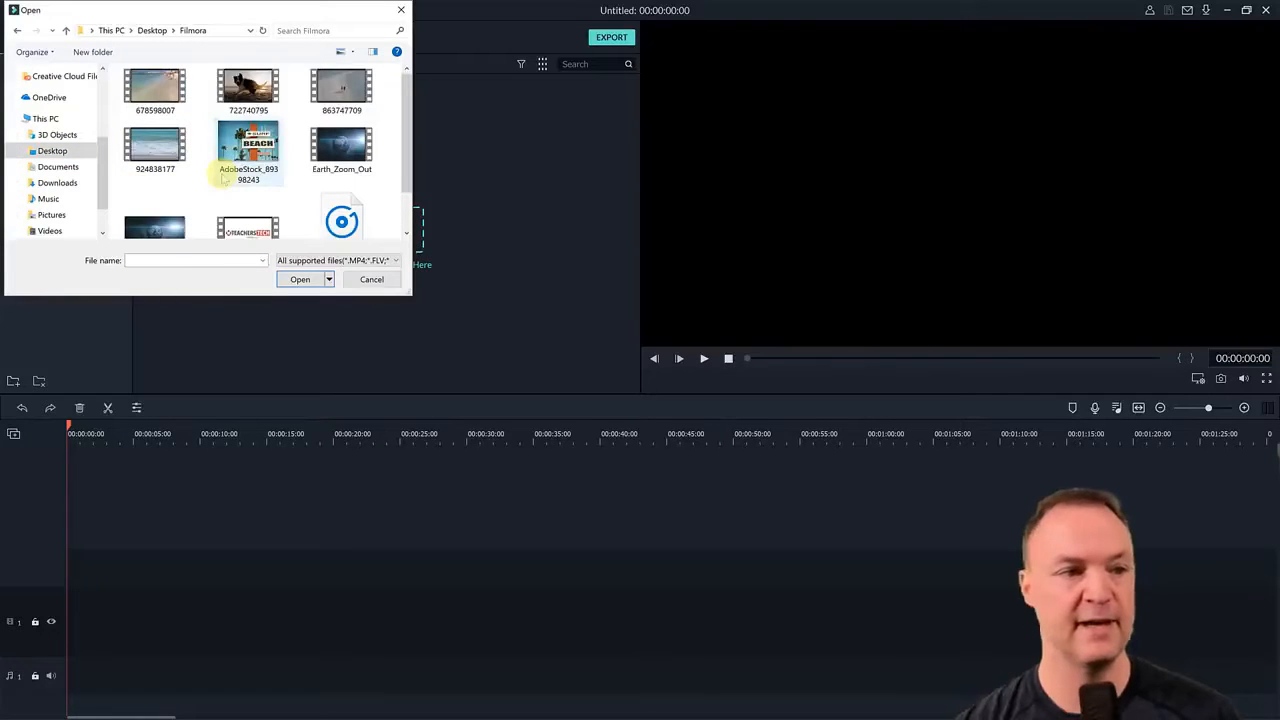
click(155, 90)
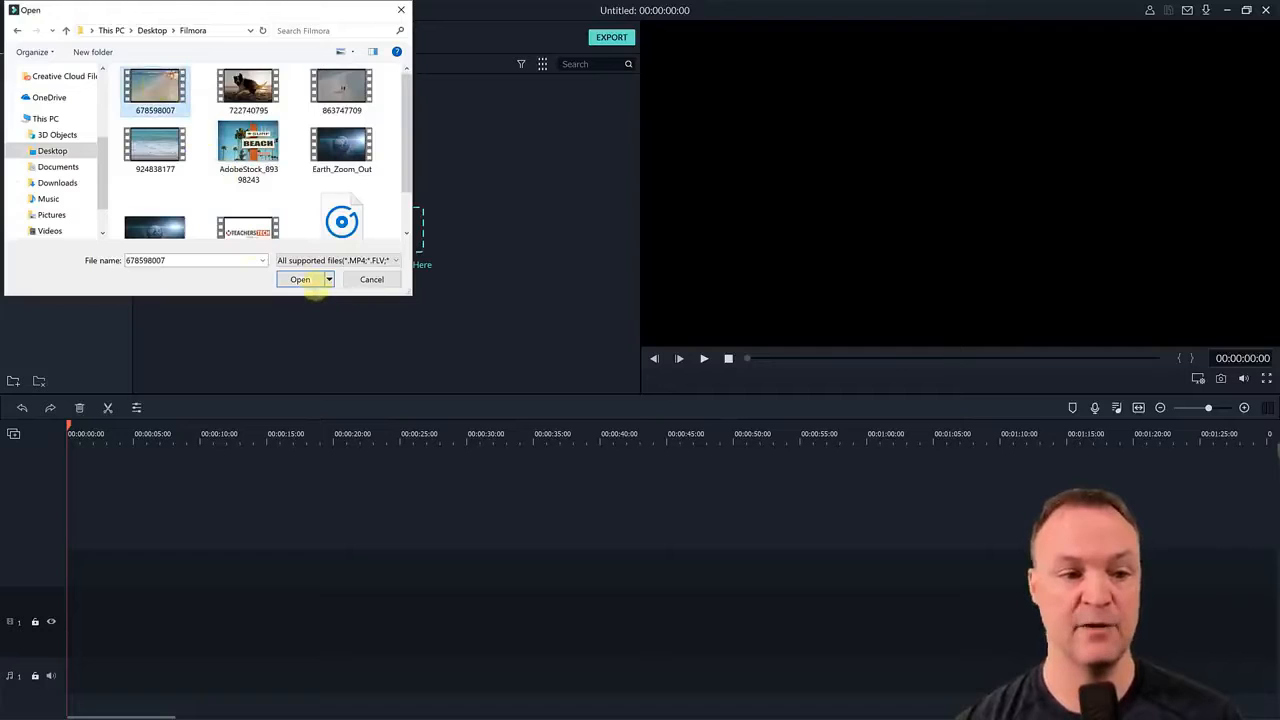
click(305, 280)
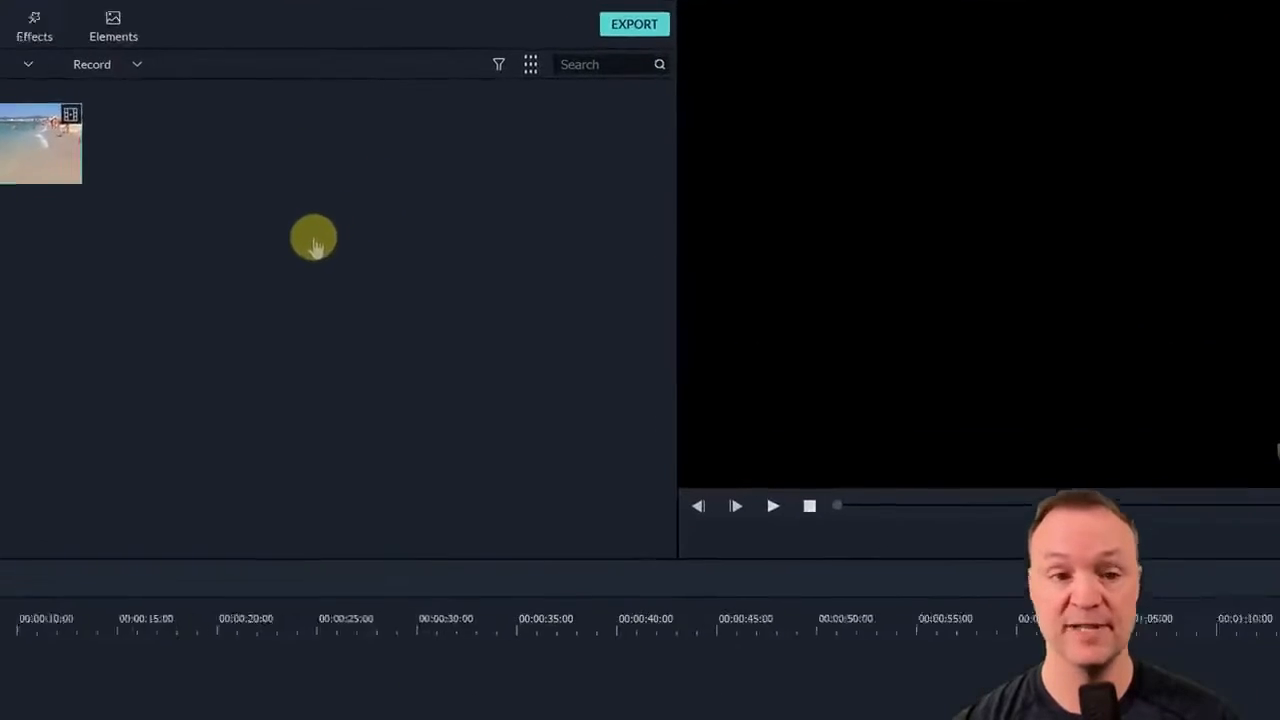
Step: Import the videos 722740795 and 863747709 from the Filmora folder into the media library
right_click(314, 242)
mouse_move(357, 285)
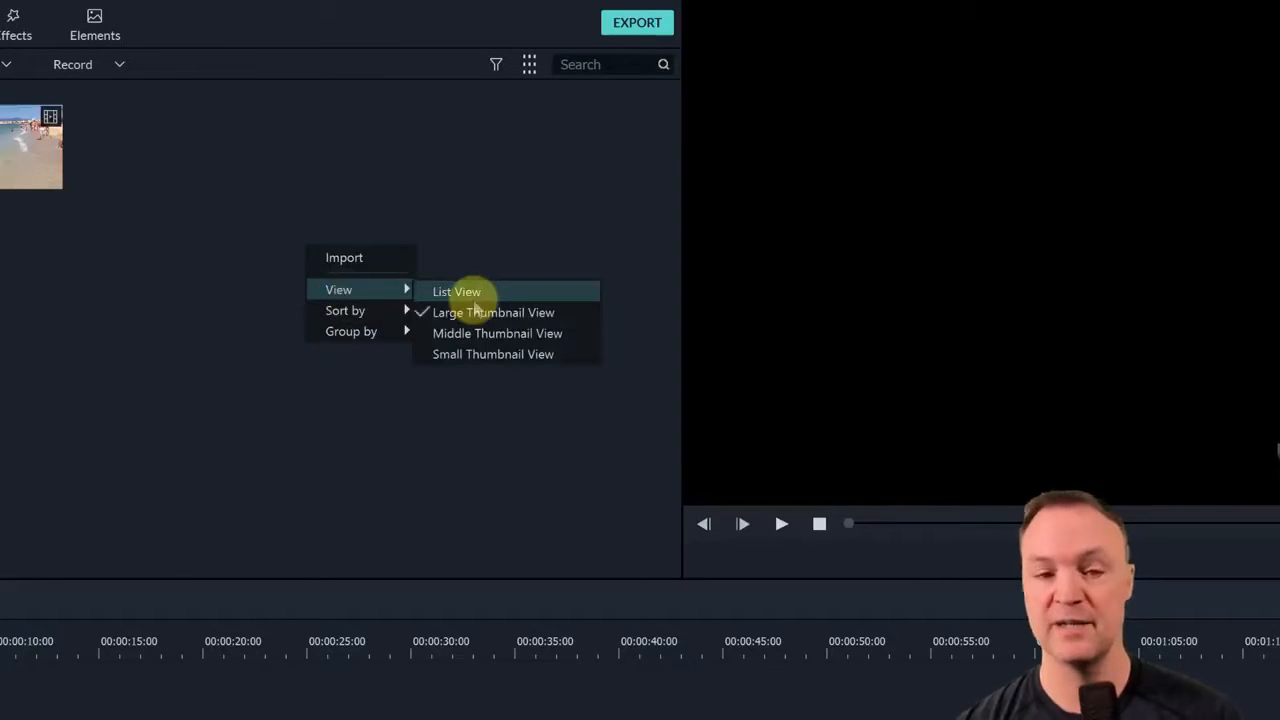
click(369, 259)
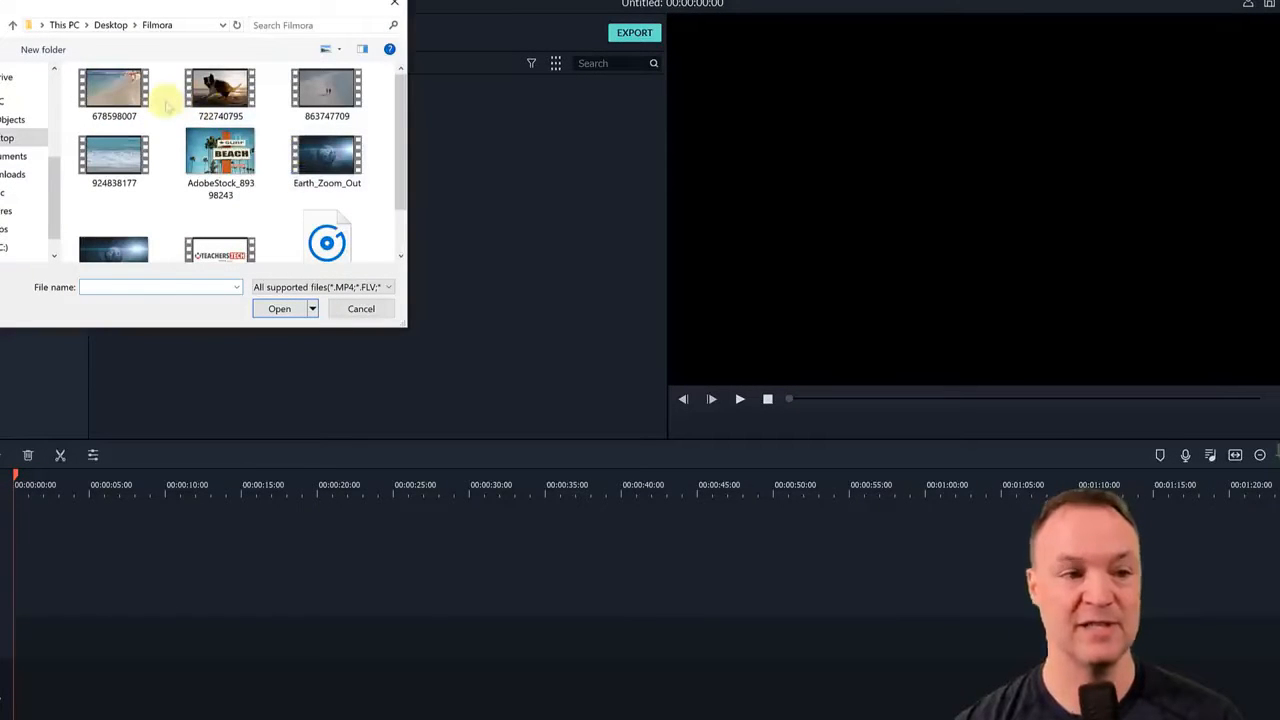
click(220, 90)
ctrl+click(327, 90)
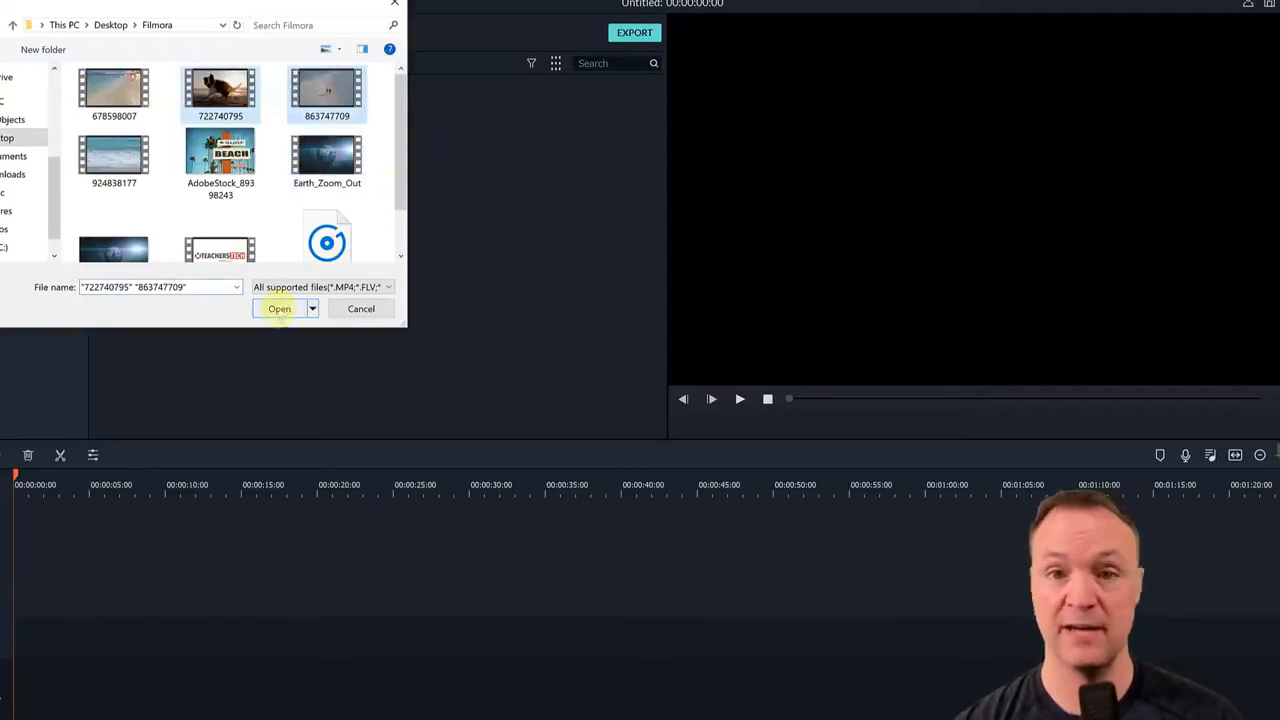
click(279, 308)
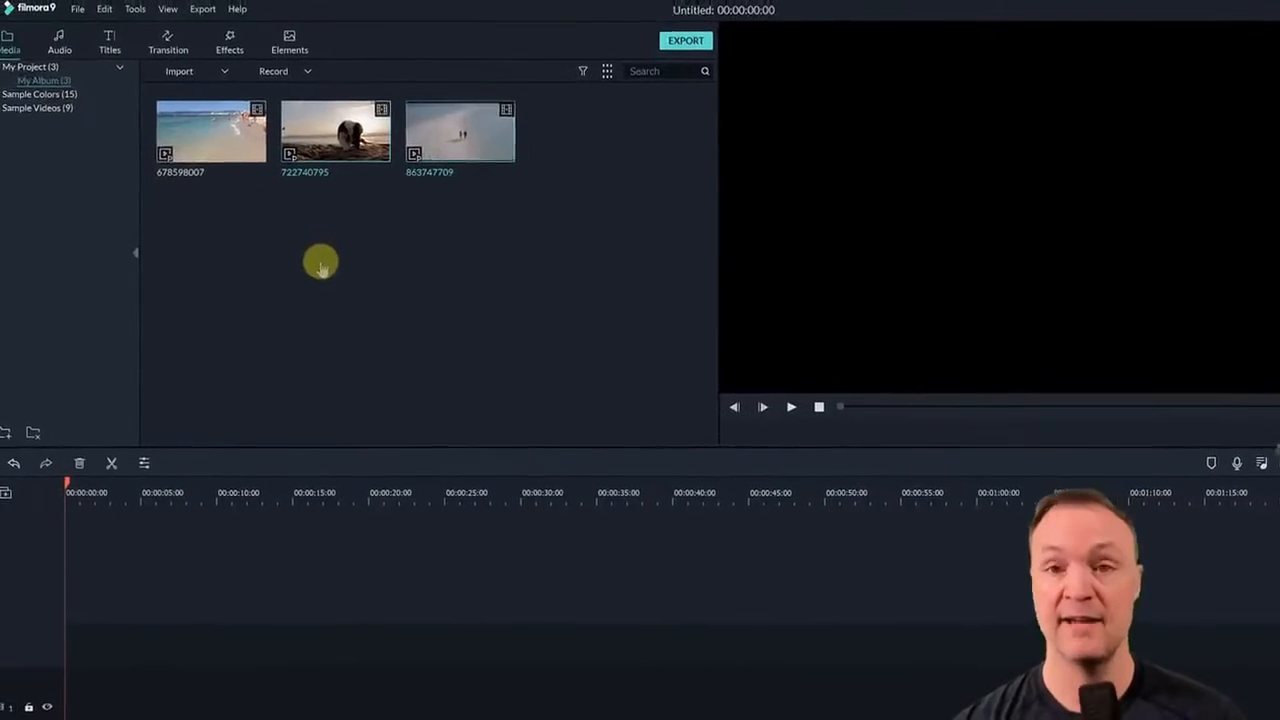
Step: Import the remaining Filmora folder files, from 924838177 and AdobeStock_89398243 through the Earth_Zoom_Out files, INTRO (1) and the wicked-surf audio
click(77, 9)
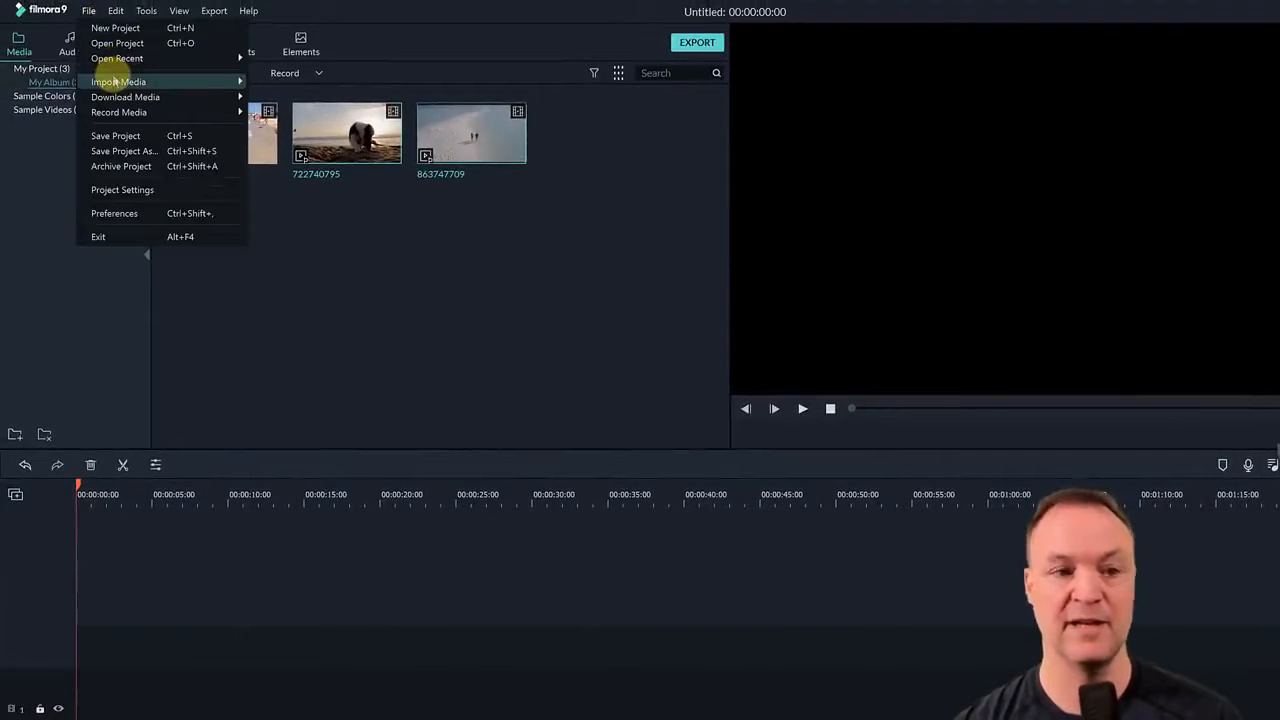
mouse_move(112, 81)
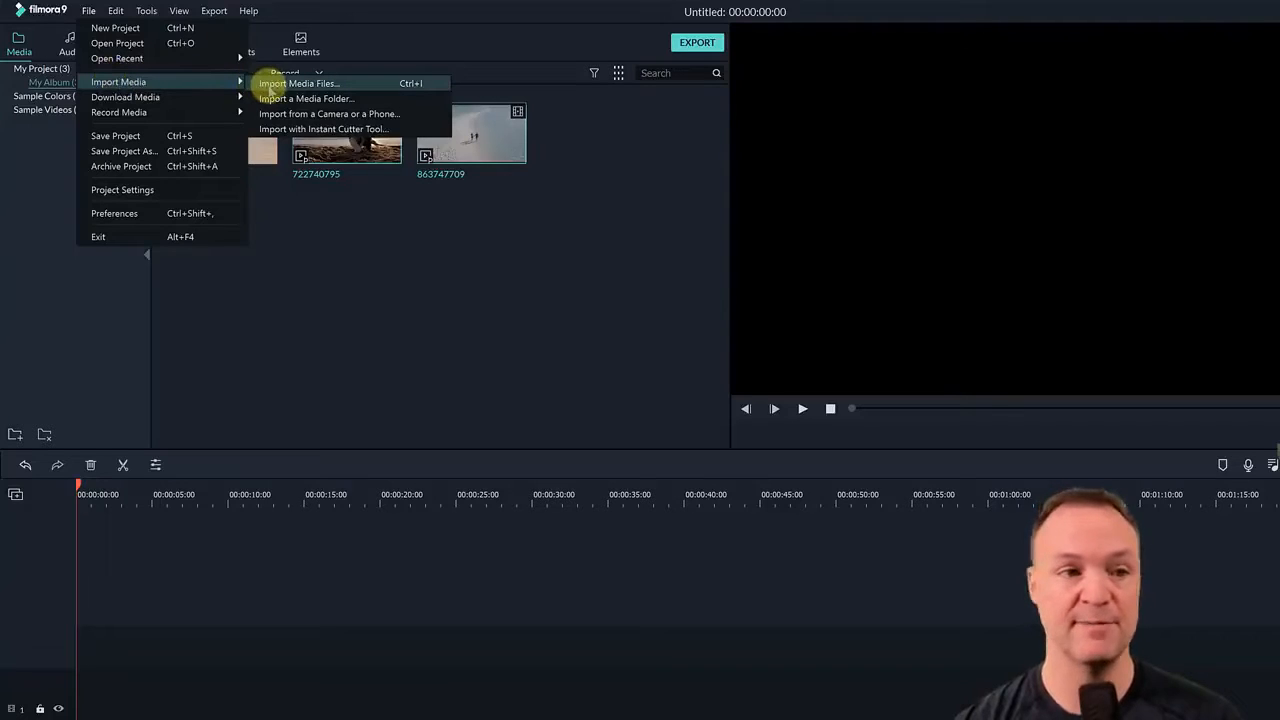
click(275, 88)
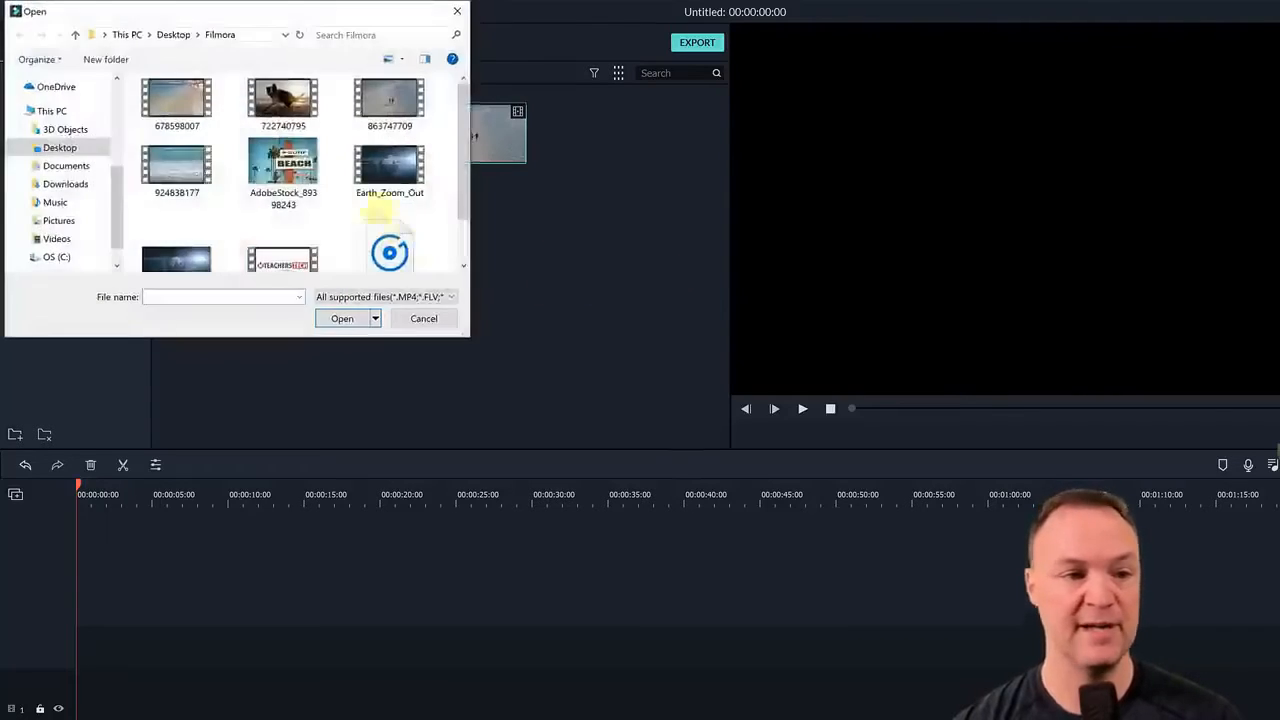
drag(130, 165, 391, 251)
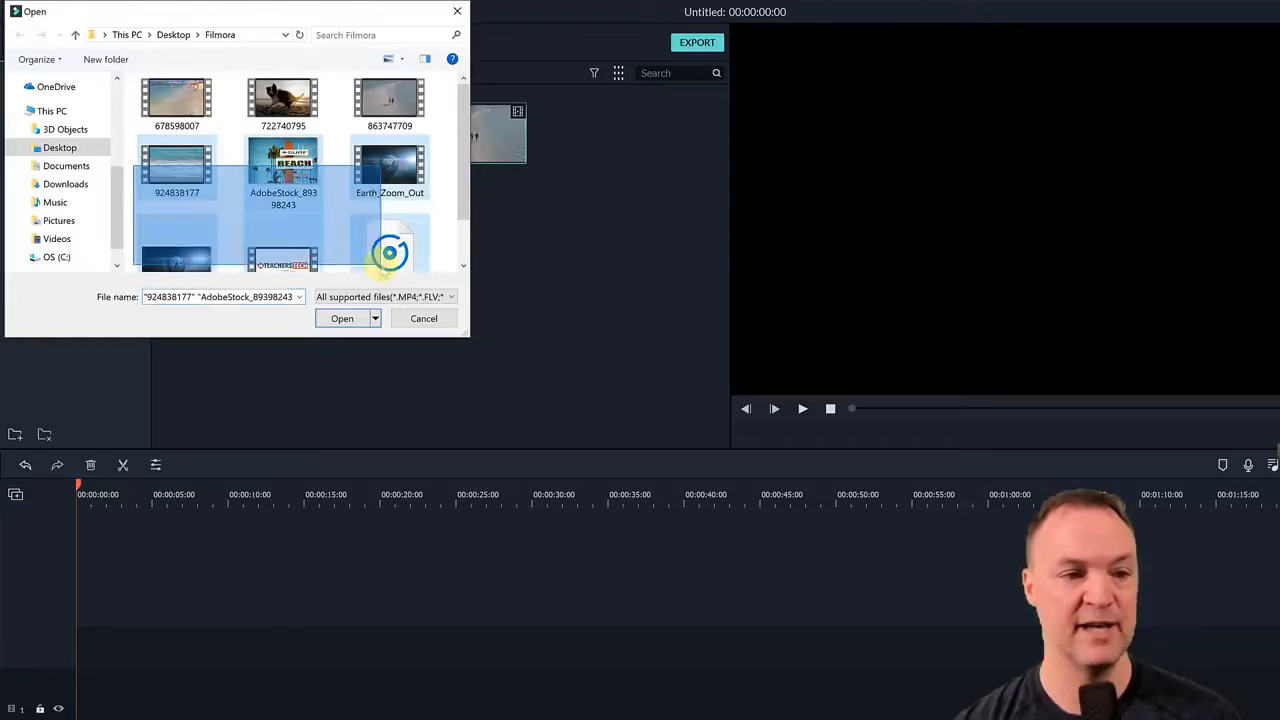
click(340, 318)
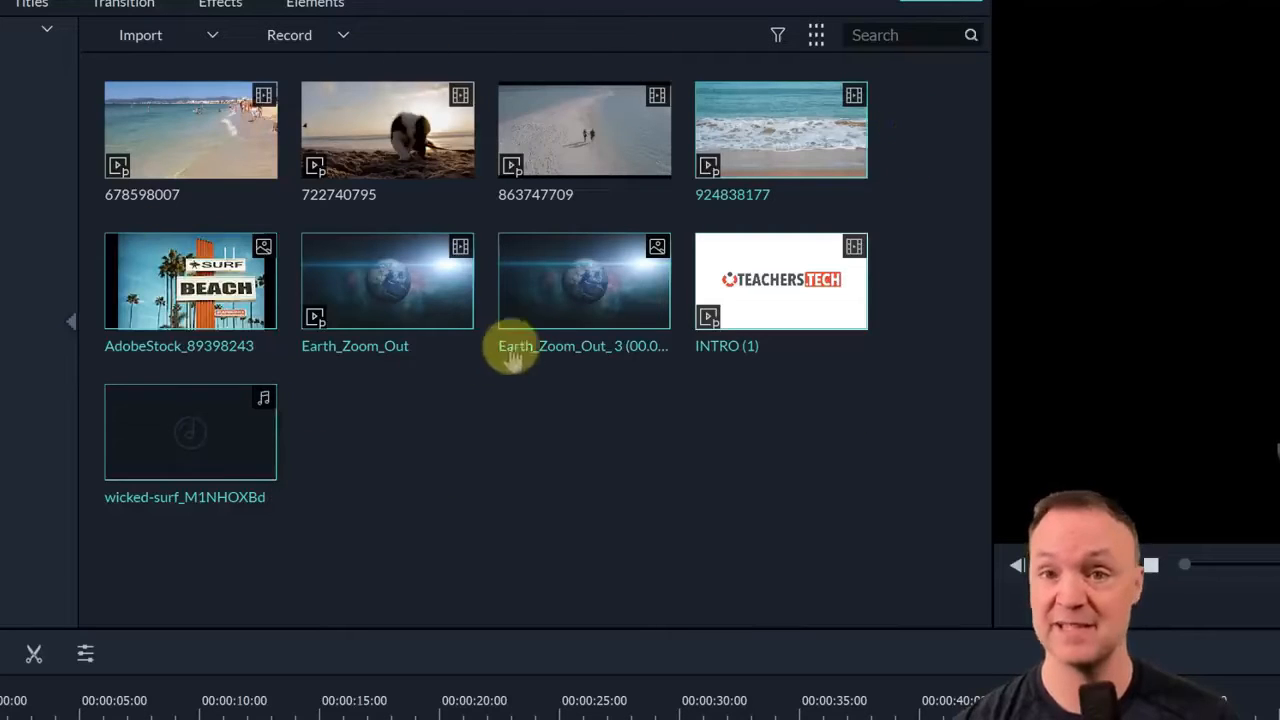
Step: Display the imported media in List View, and return it to Large Thumbnail View
click(816, 36)
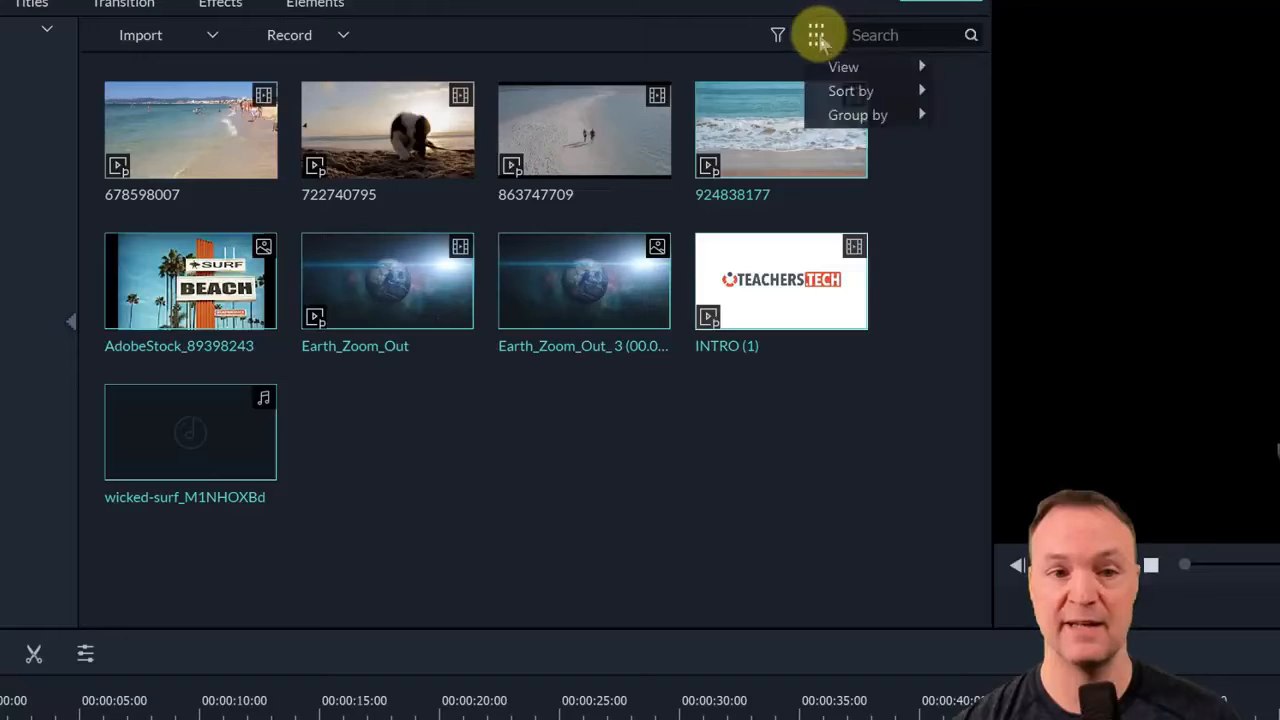
mouse_move(830, 67)
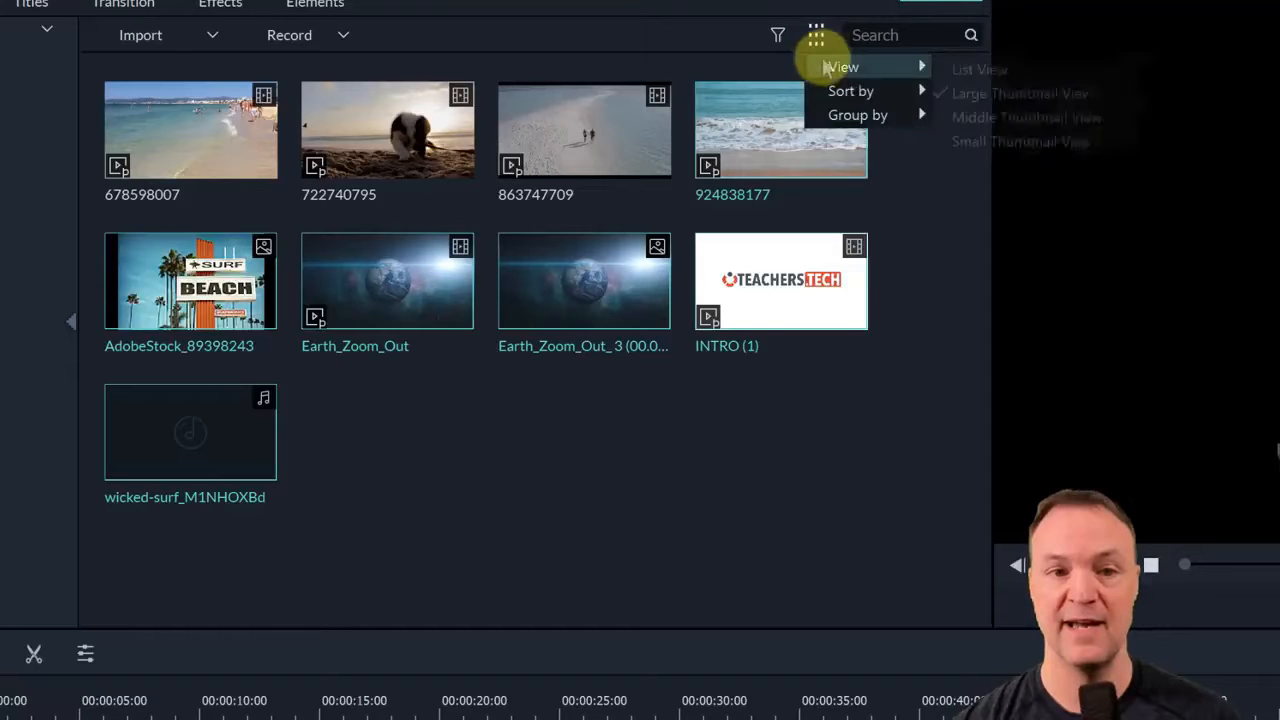
click(960, 70)
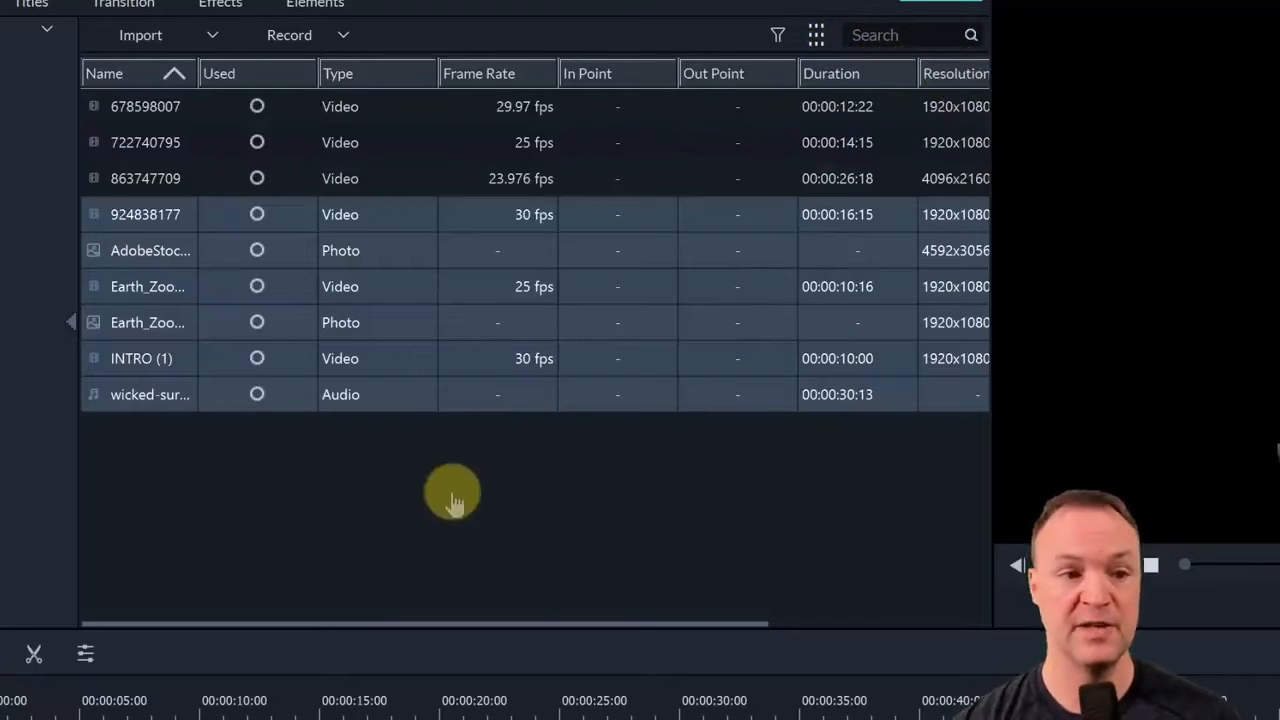
click(816, 35)
mouse_move(855, 67)
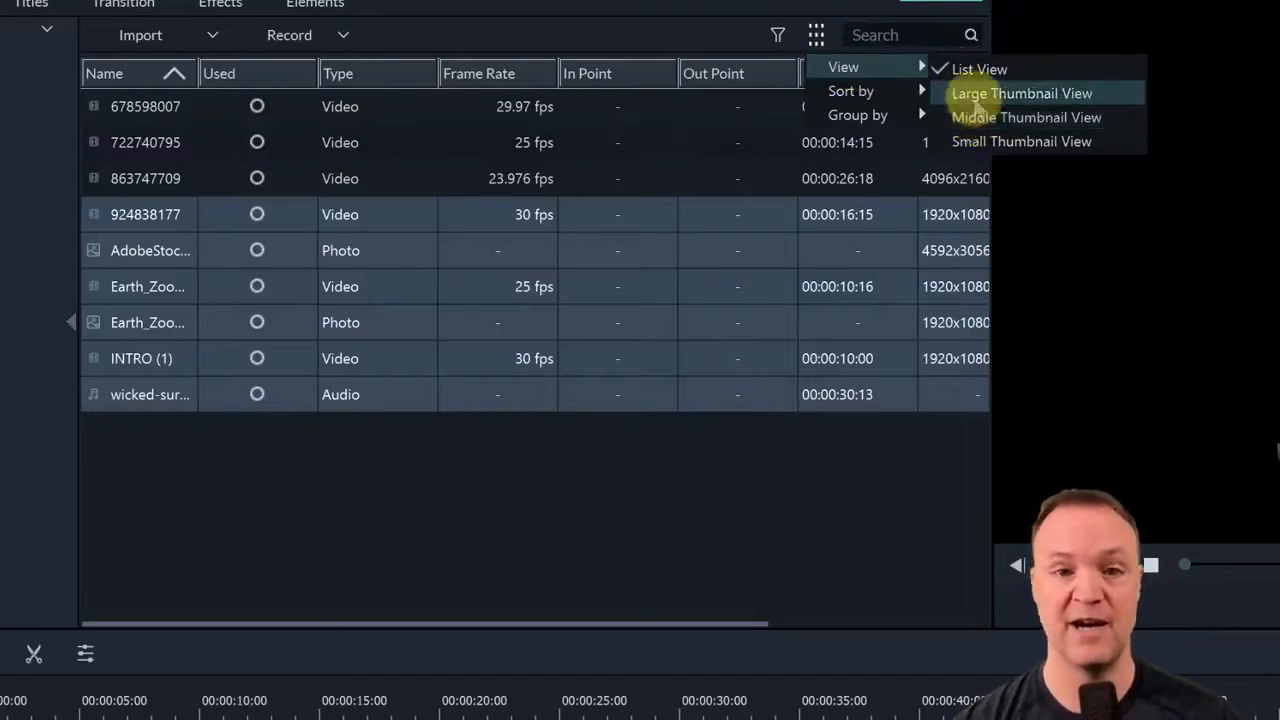
click(1030, 95)
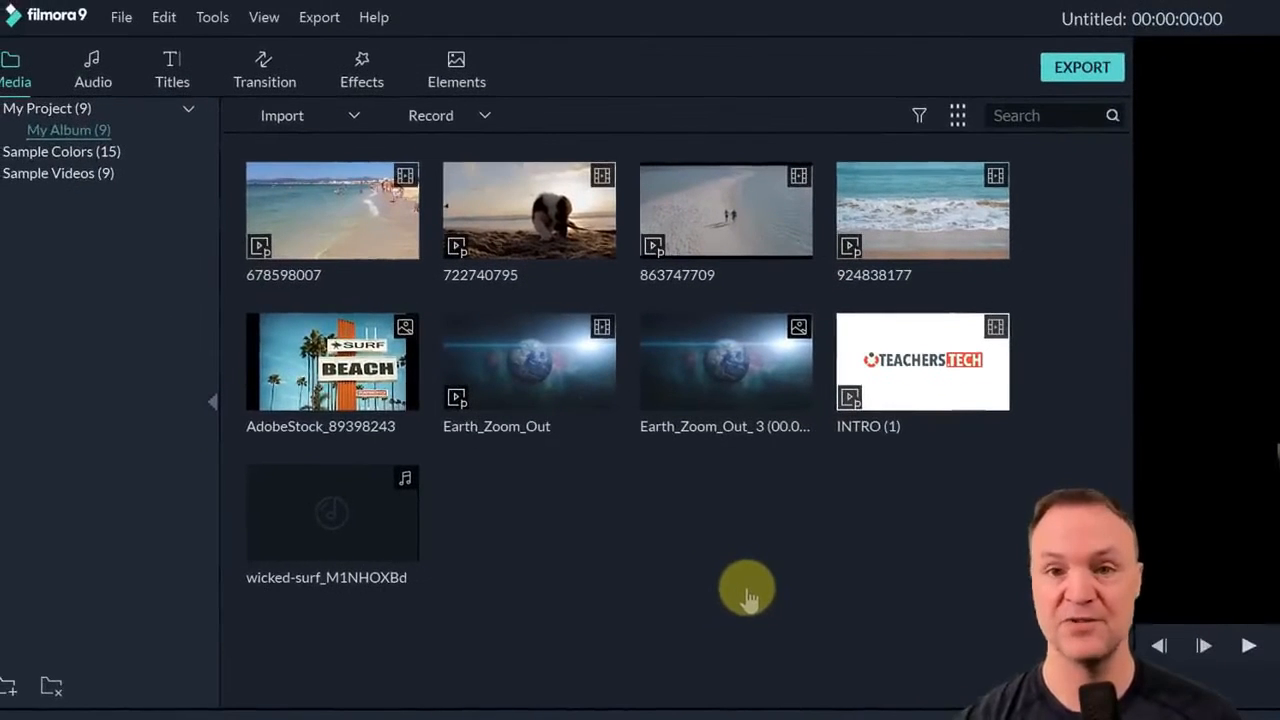
Step: Save the project as Tutorial in the Projects folder
click(124, 24)
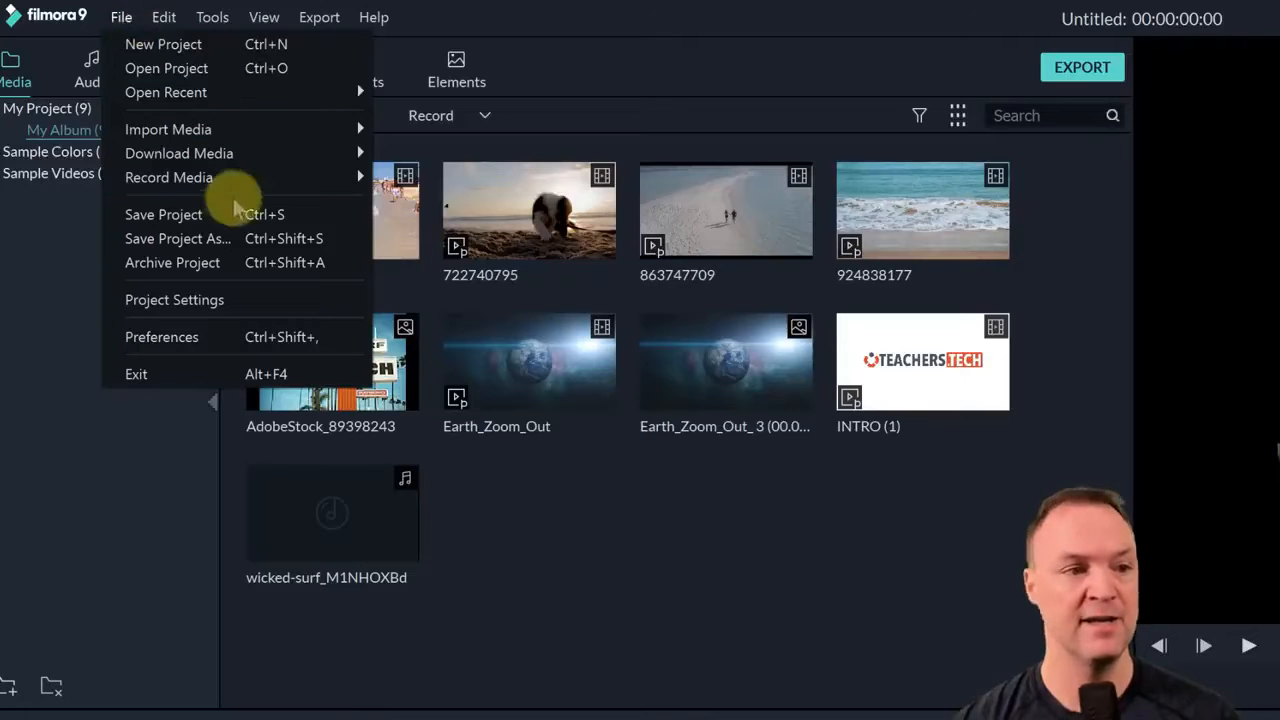
click(216, 216)
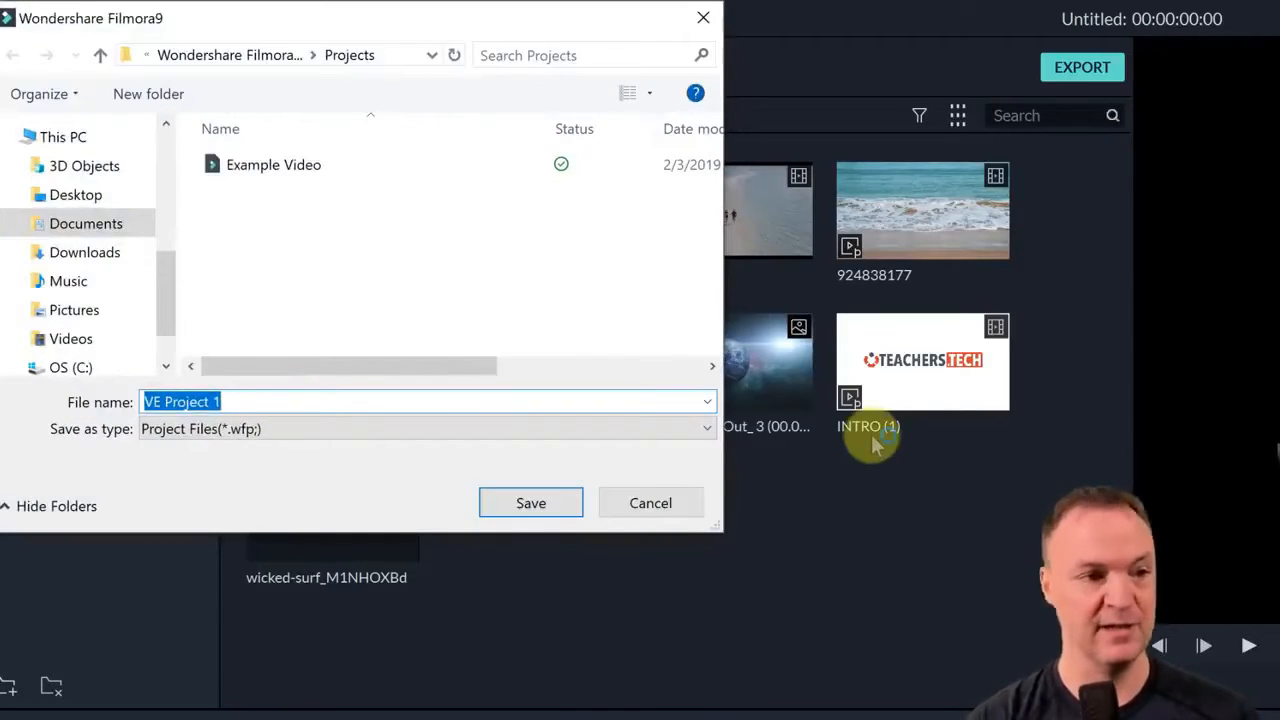
text(Tutr)
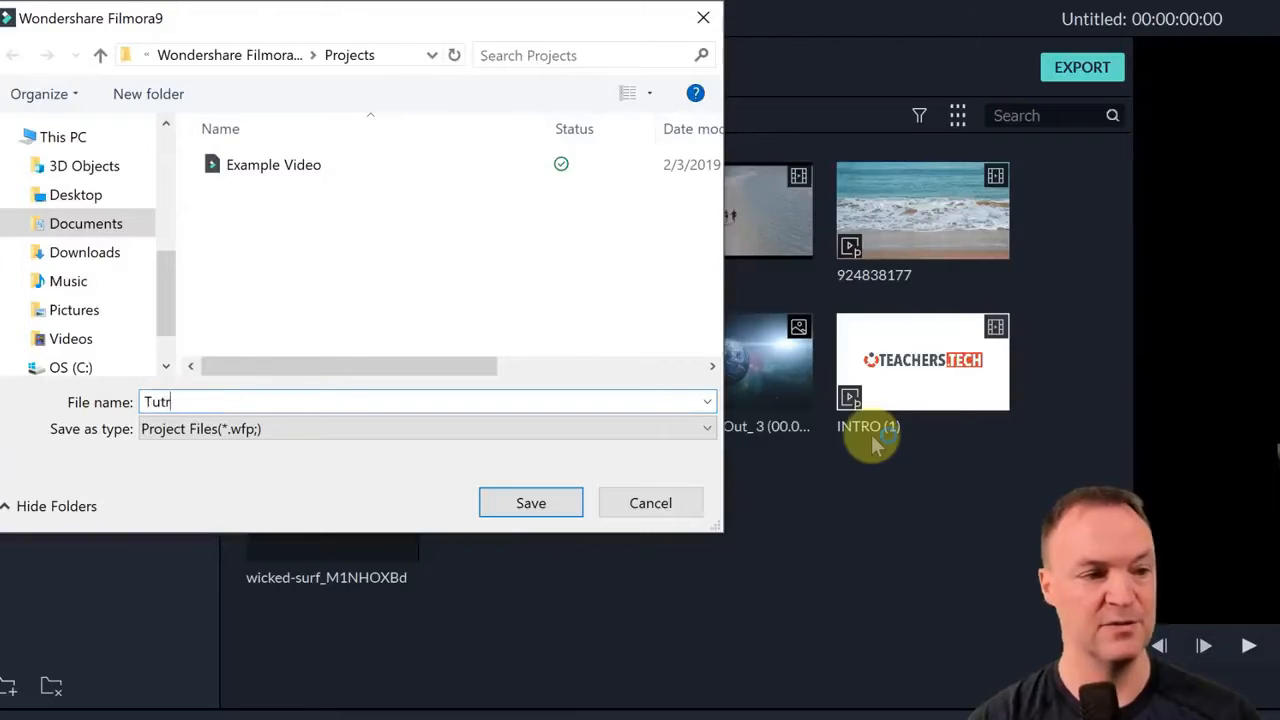
key(BackSpace)
text(orial)
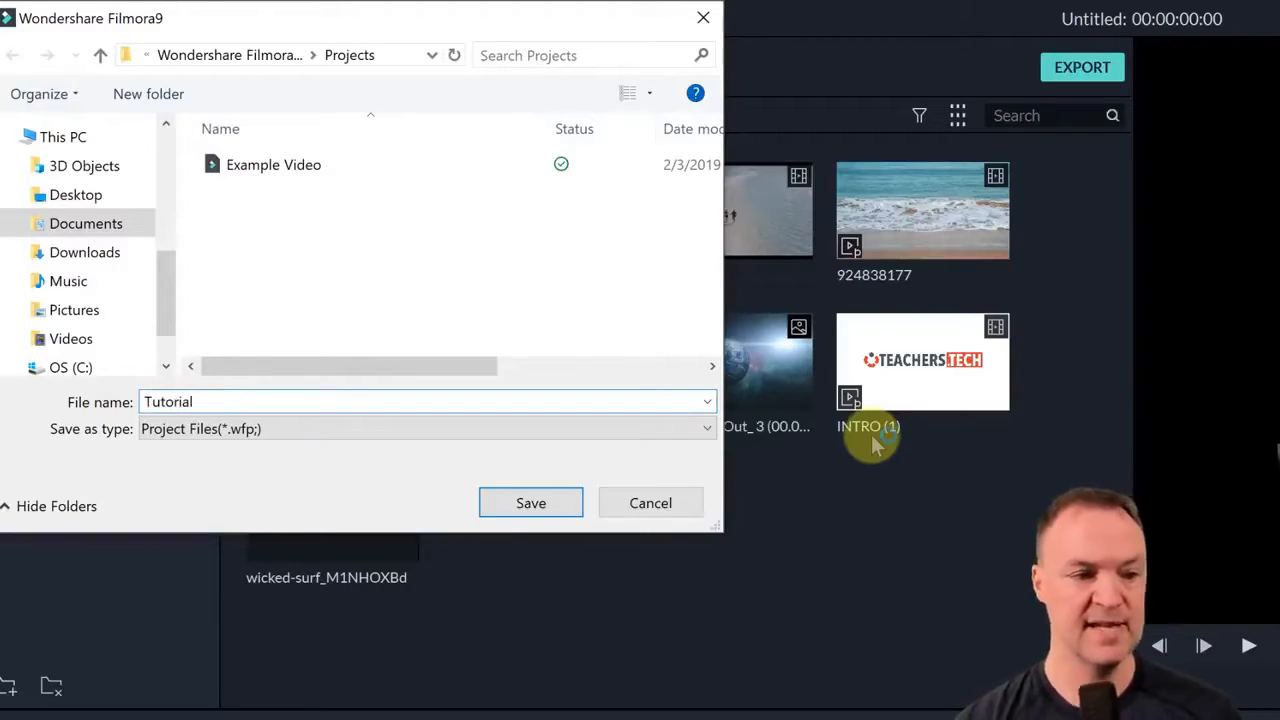
click(529, 503)
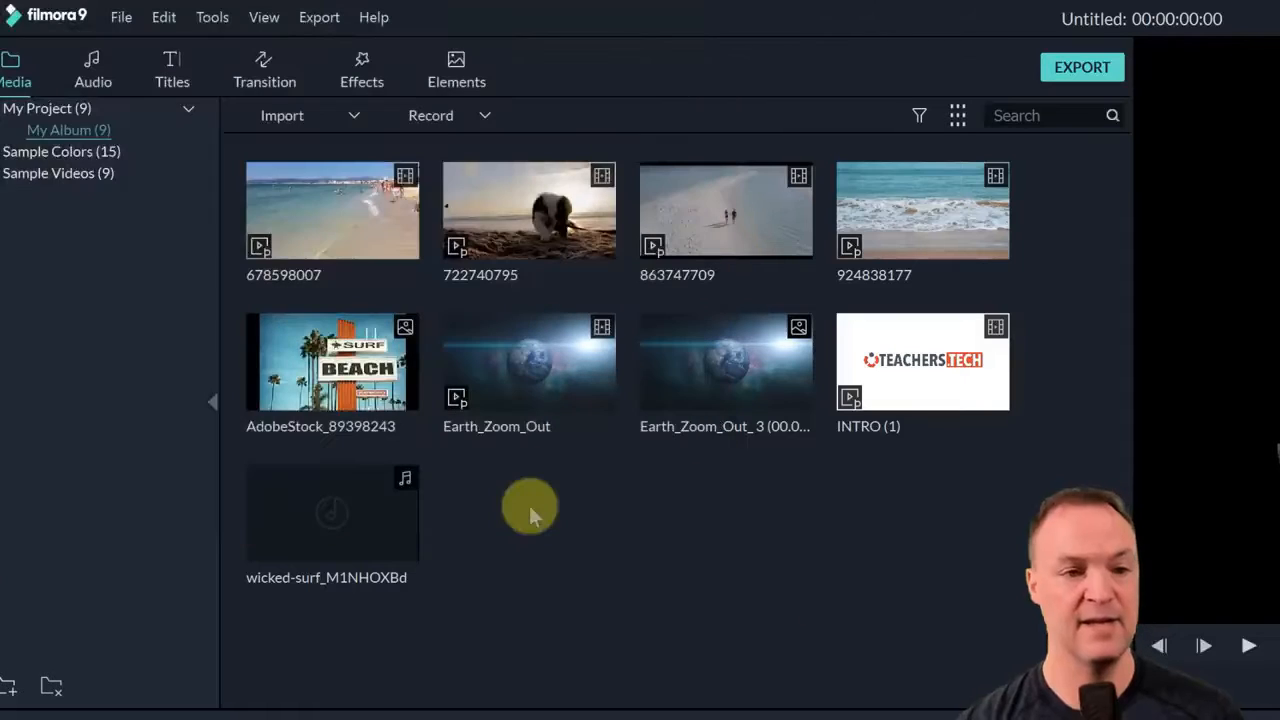
click(110, 17)
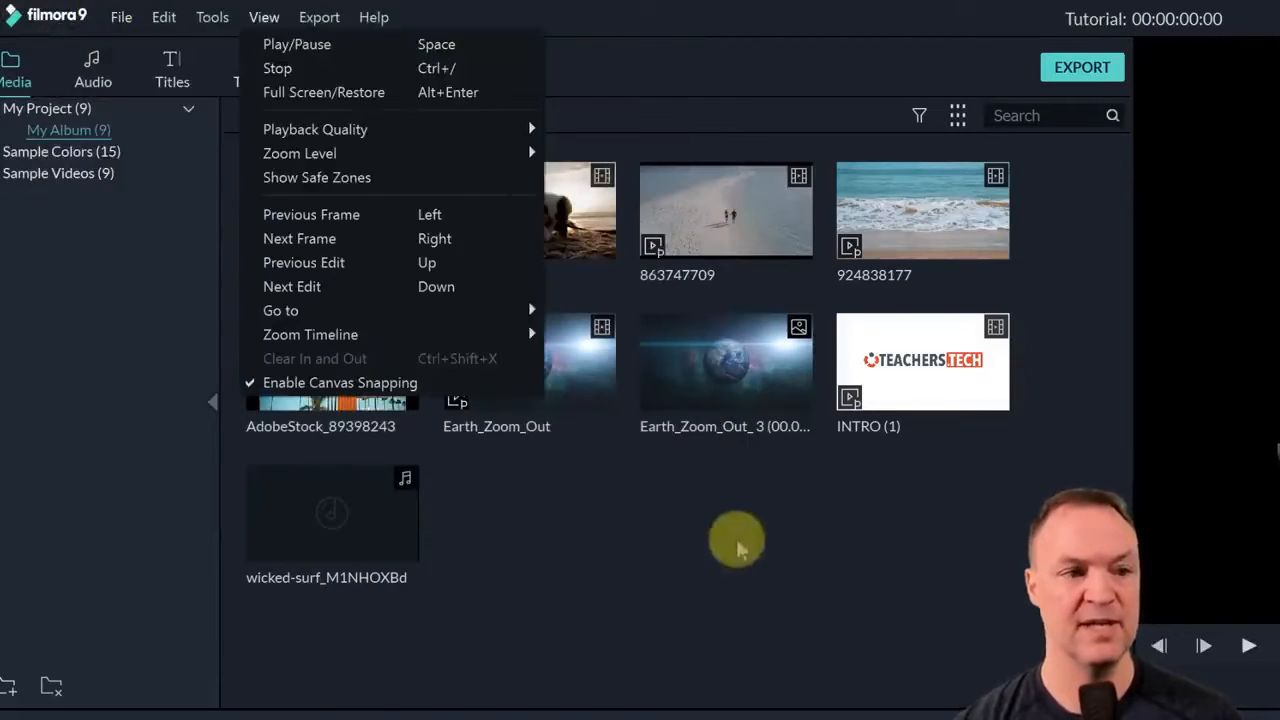
click(761, 600)
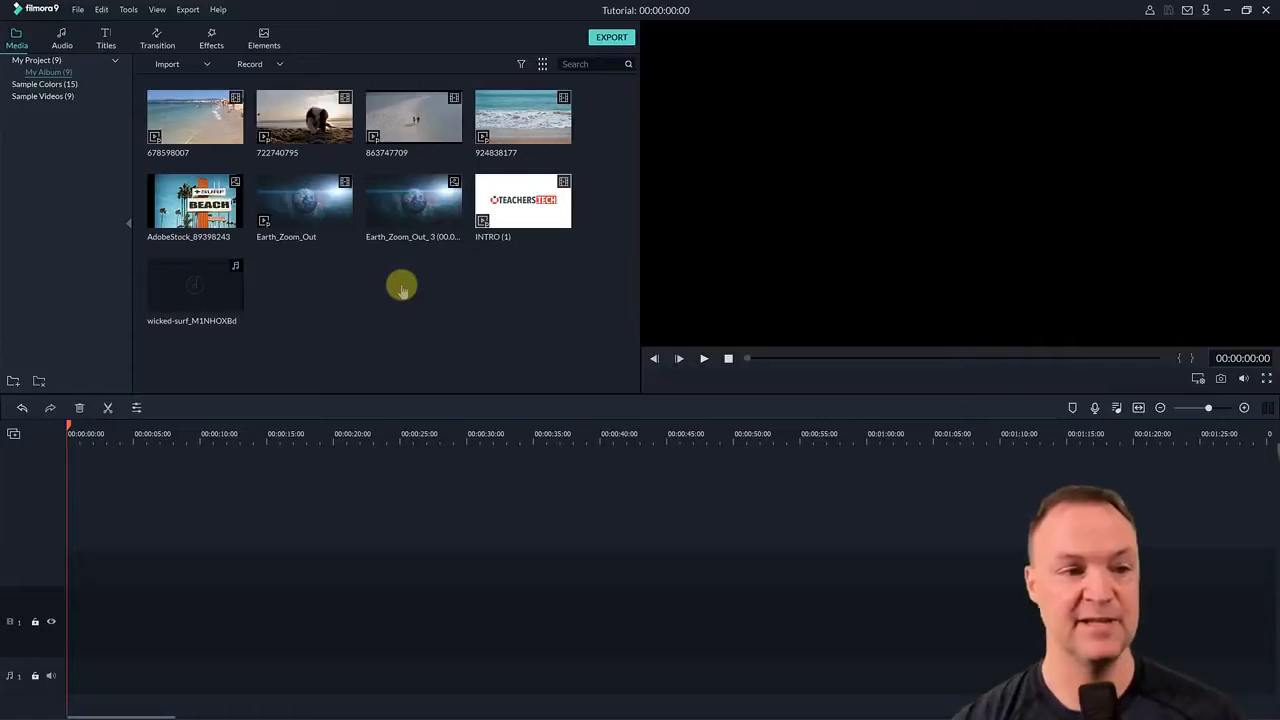
Step: Place the beach clip 678598007 at the start of video track 1 and match the project settings to the media
click(195, 117)
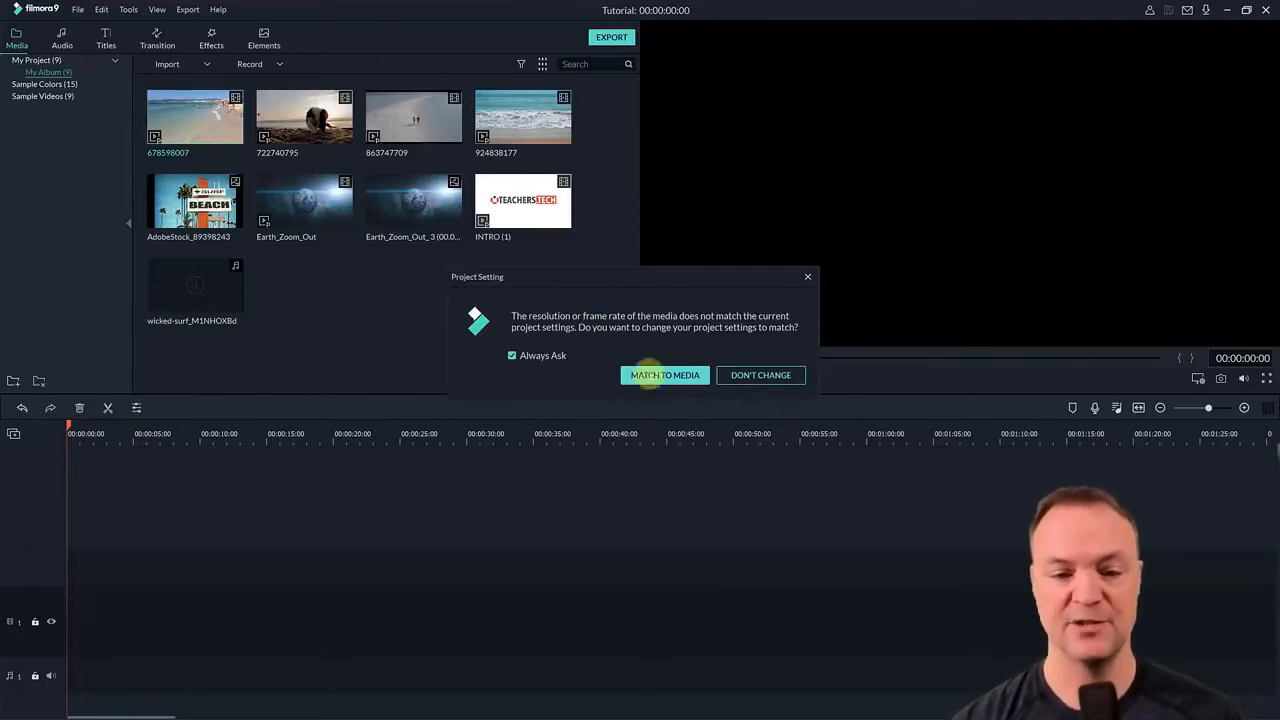
click(655, 375)
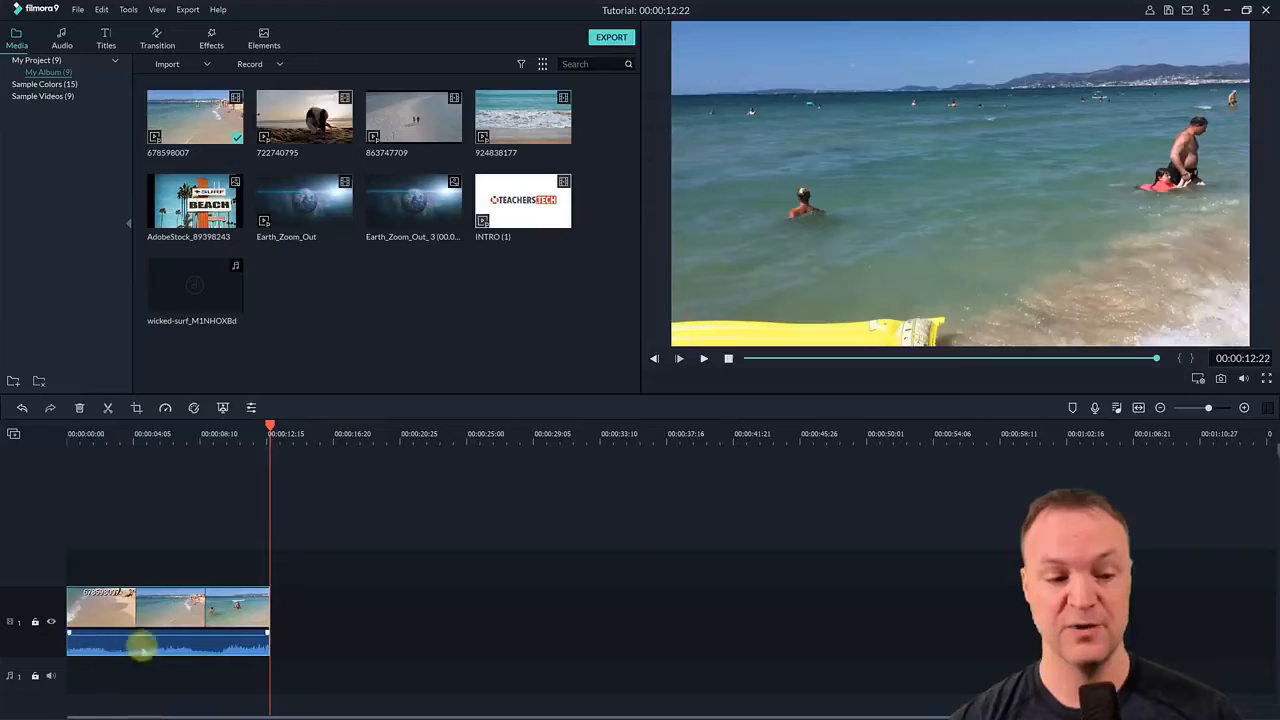
Step: Return the playhead to the start of the timeline and play the beach clip
drag(270, 425, 69, 430)
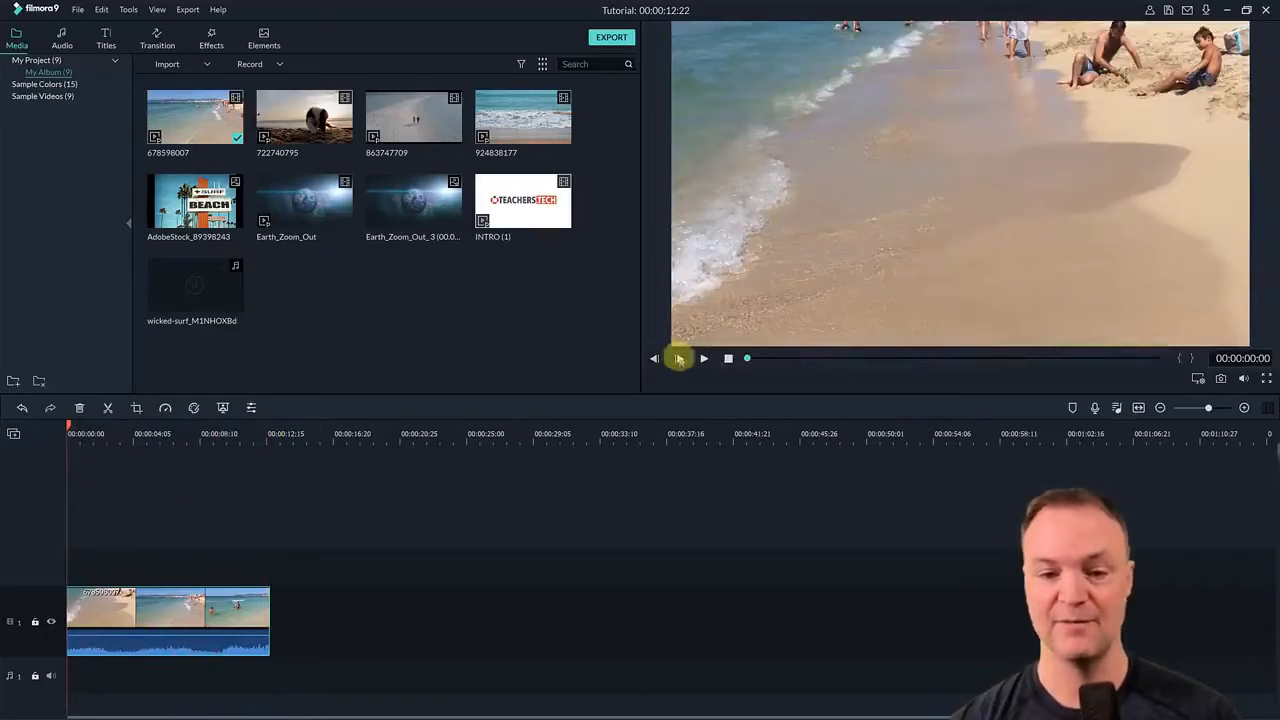
click(703, 358)
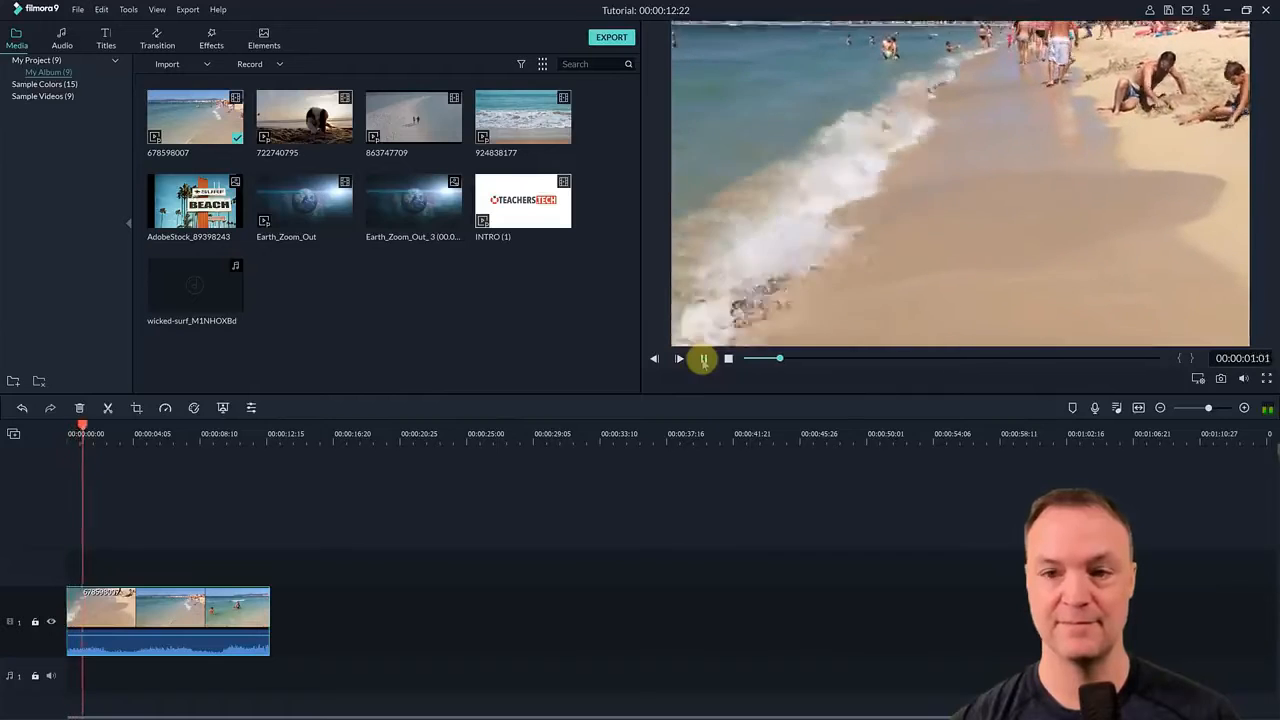
Step: Delete the beach clip 678598007 from the timeline and preview the dog clip 722740795 from the media library
click(703, 358)
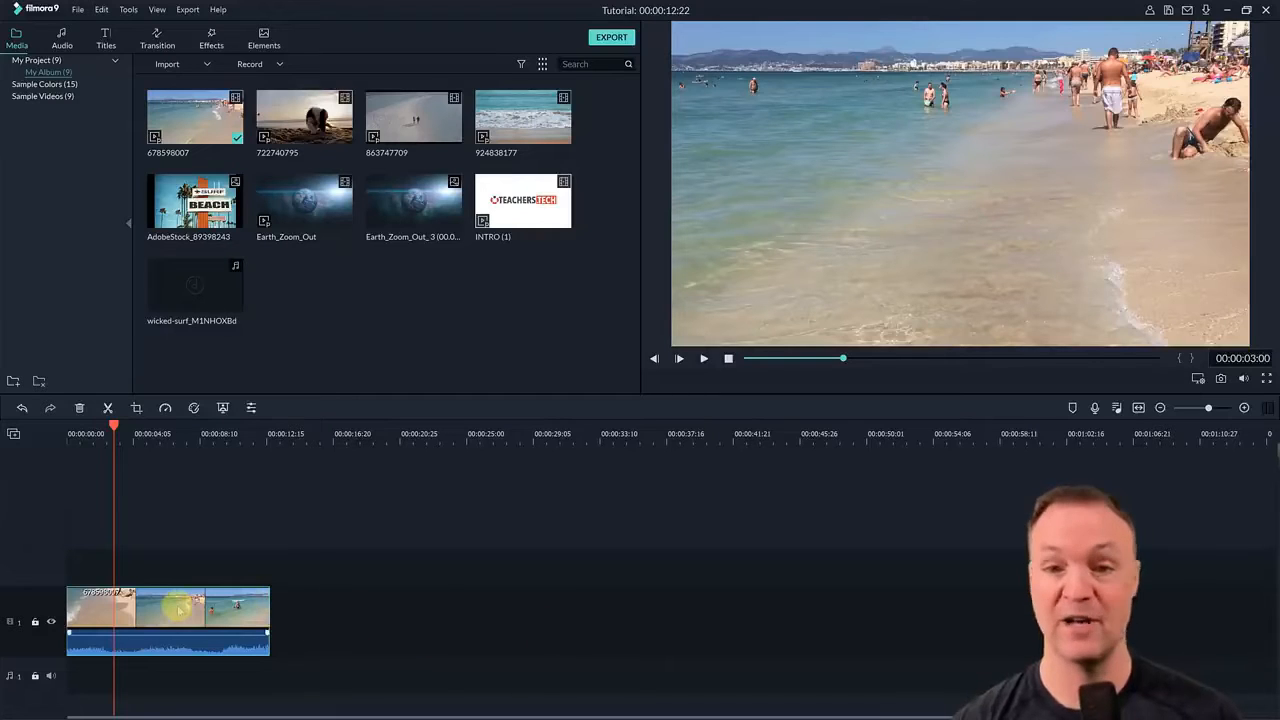
key(Delete)
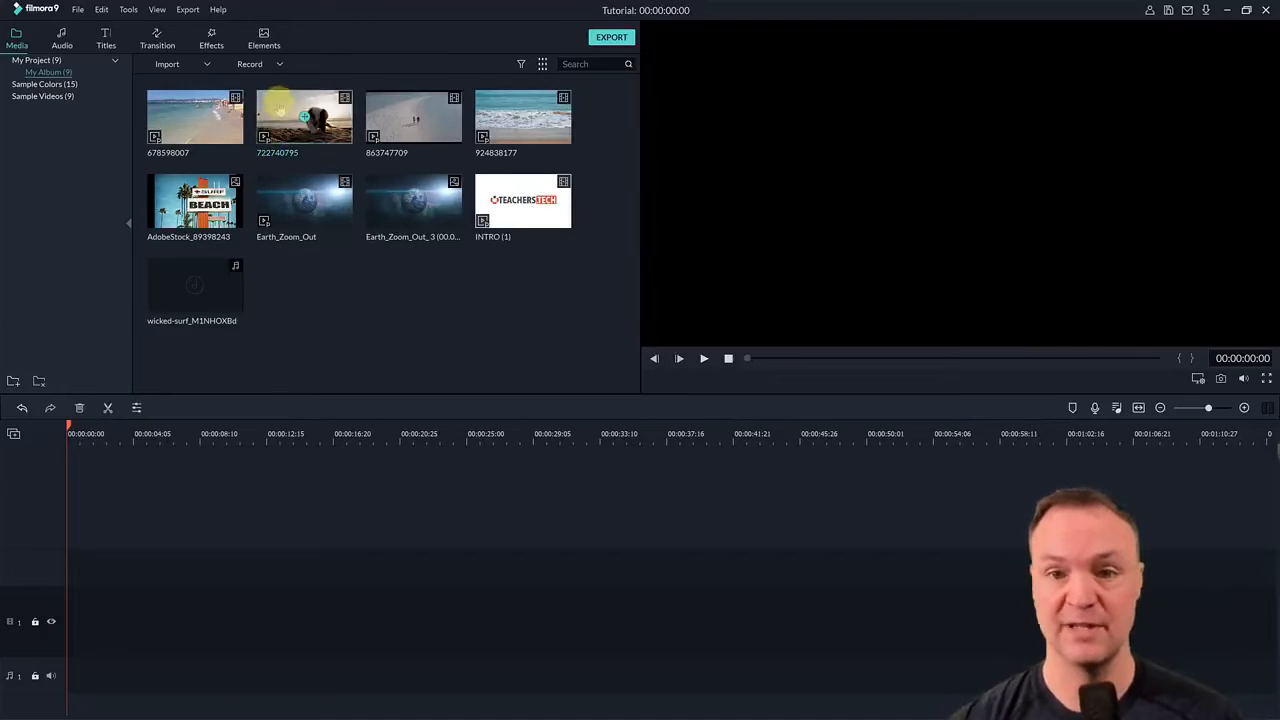
double_click(279, 104)
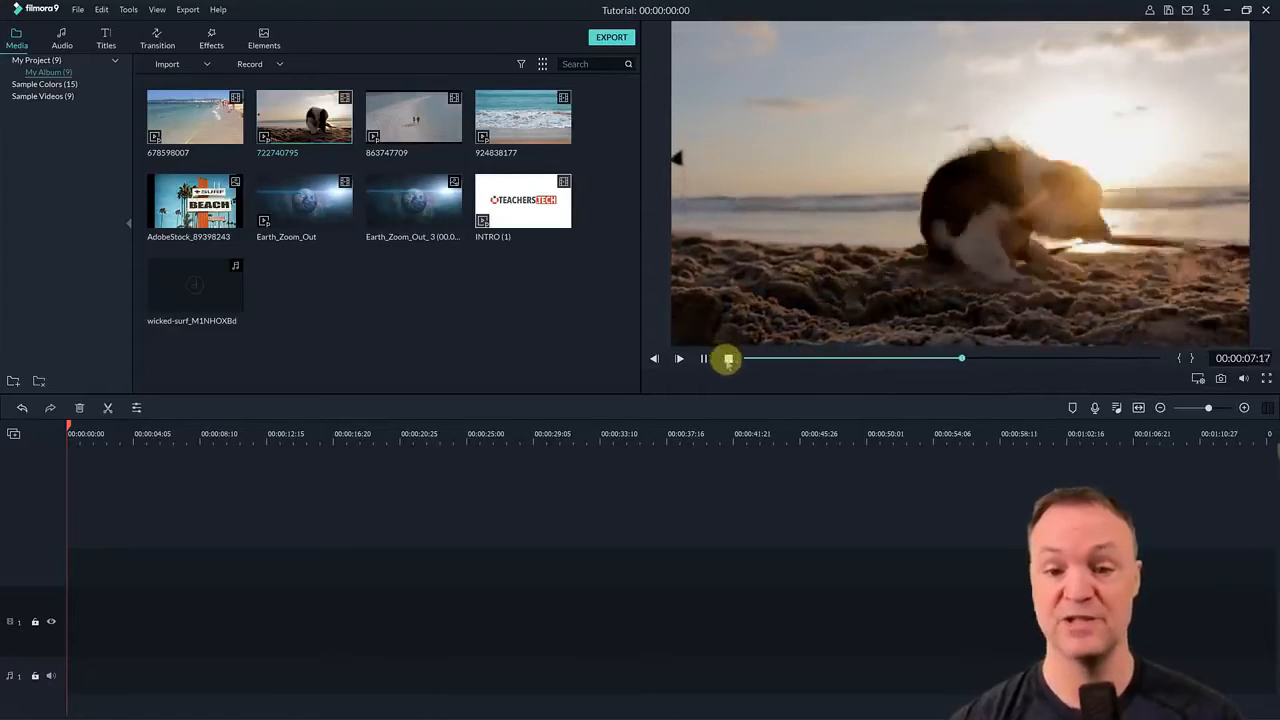
click(728, 360)
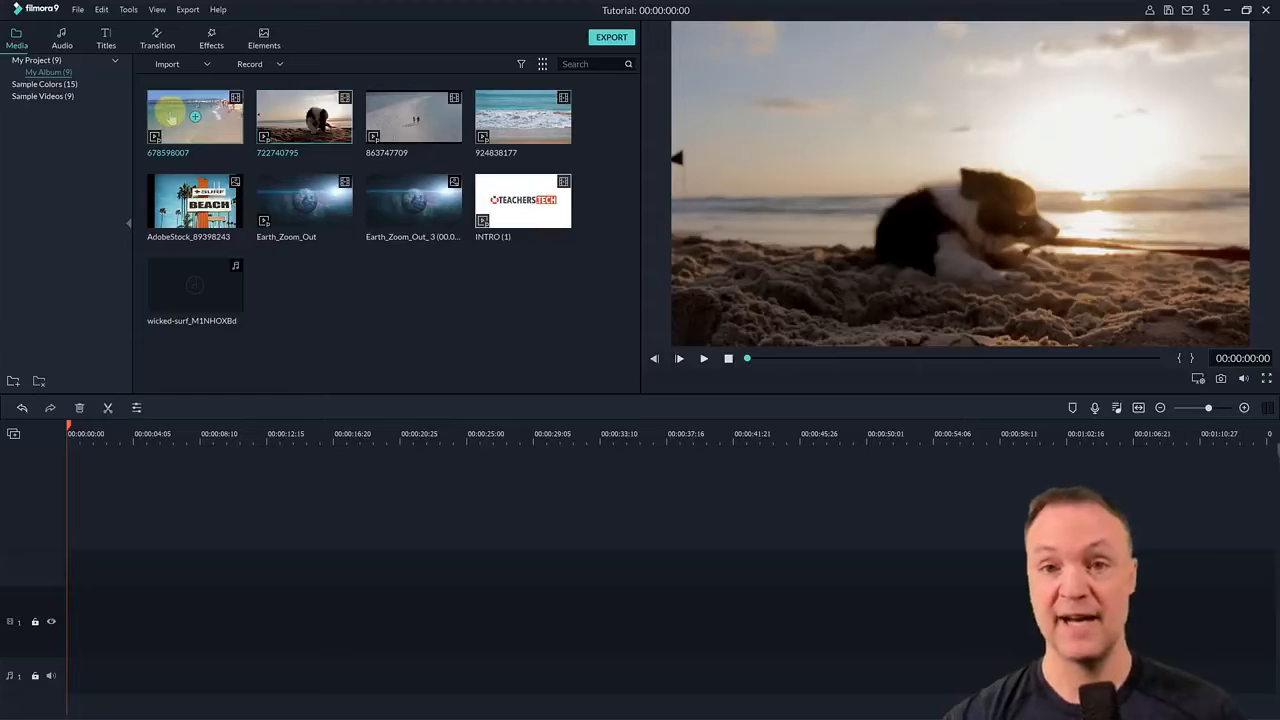
Step: Place the beach clip 678598007 at the start of video track 1 and zoom the timeline to fit it
drag(168, 112, 68, 608)
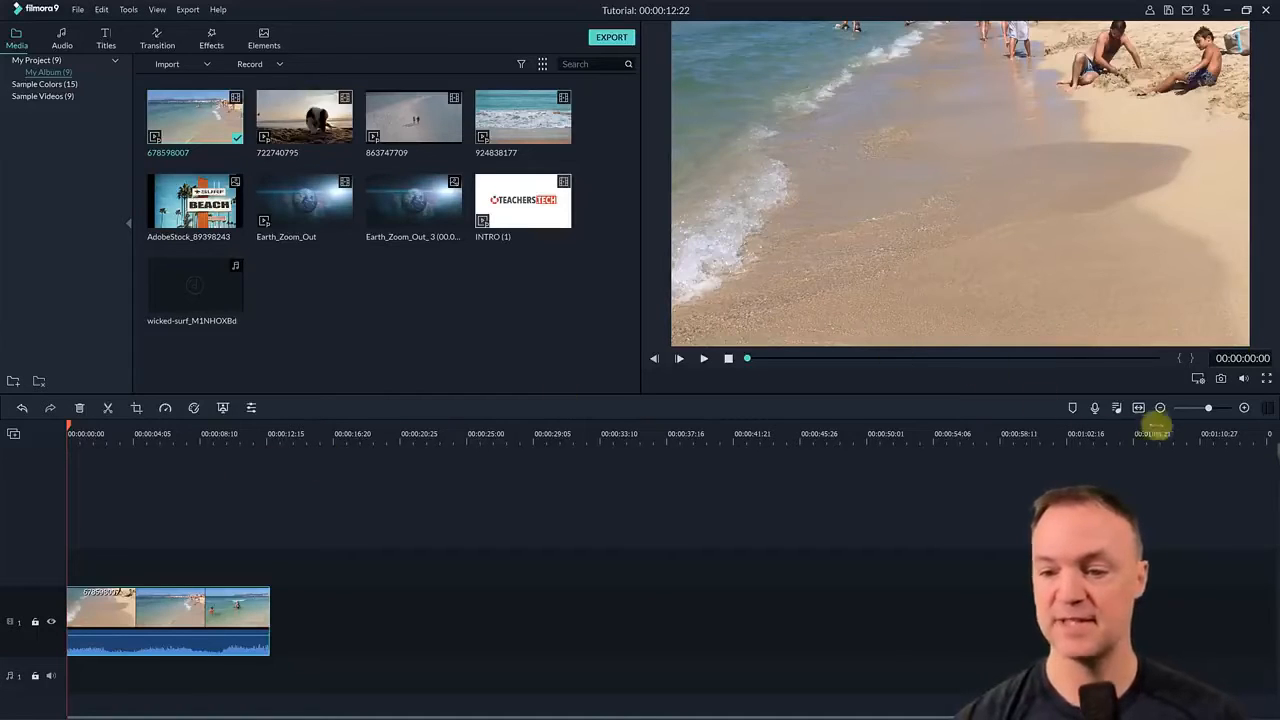
mouse_move(1208, 409)
mouse_down()
mouse_move(1220, 410)
mouse_move(1207, 415)
mouse_up()
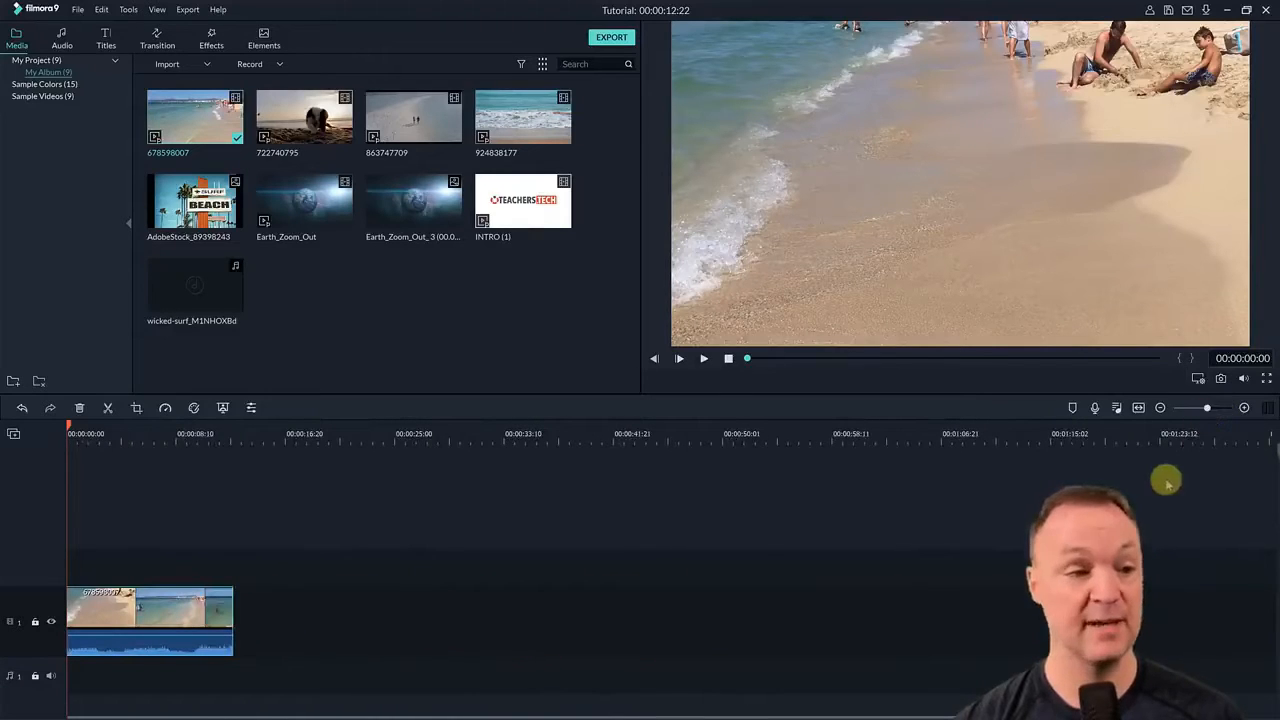
click(1138, 409)
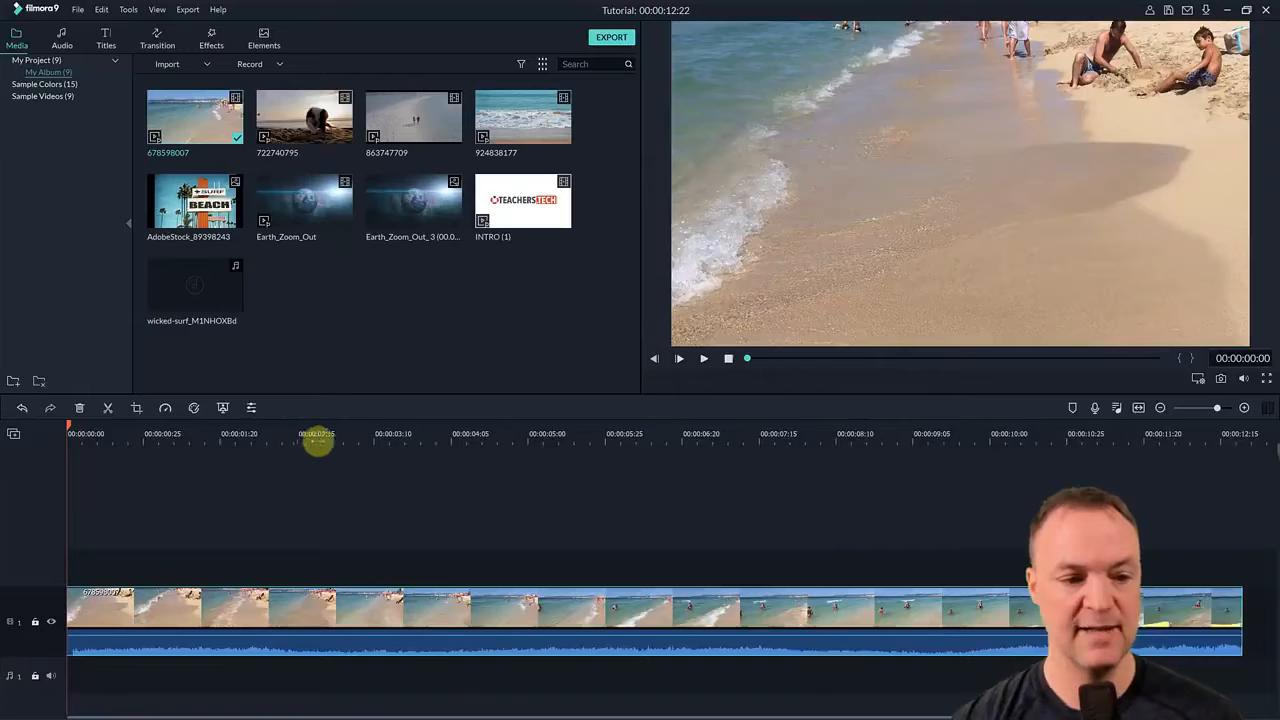
drag(314, 437, 163, 451)
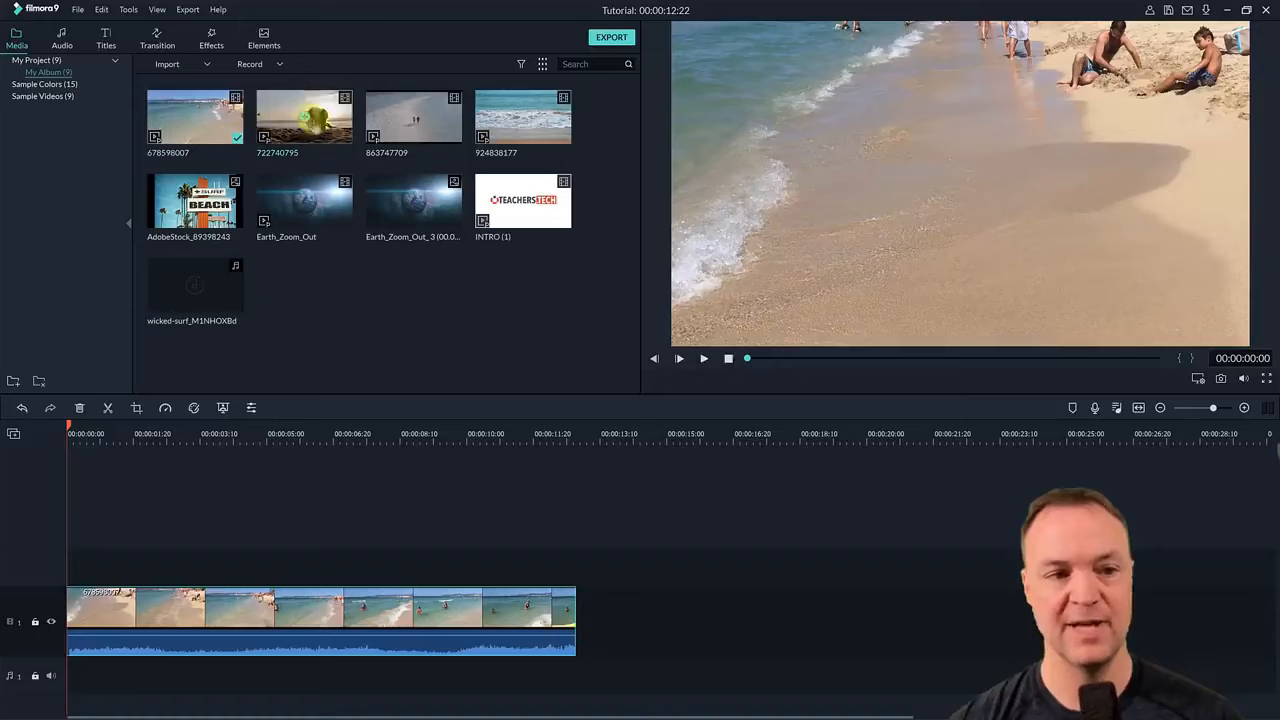
Step: Insert the dog clip 722740795 on video track 1 ahead of the beach clip
click(304, 117)
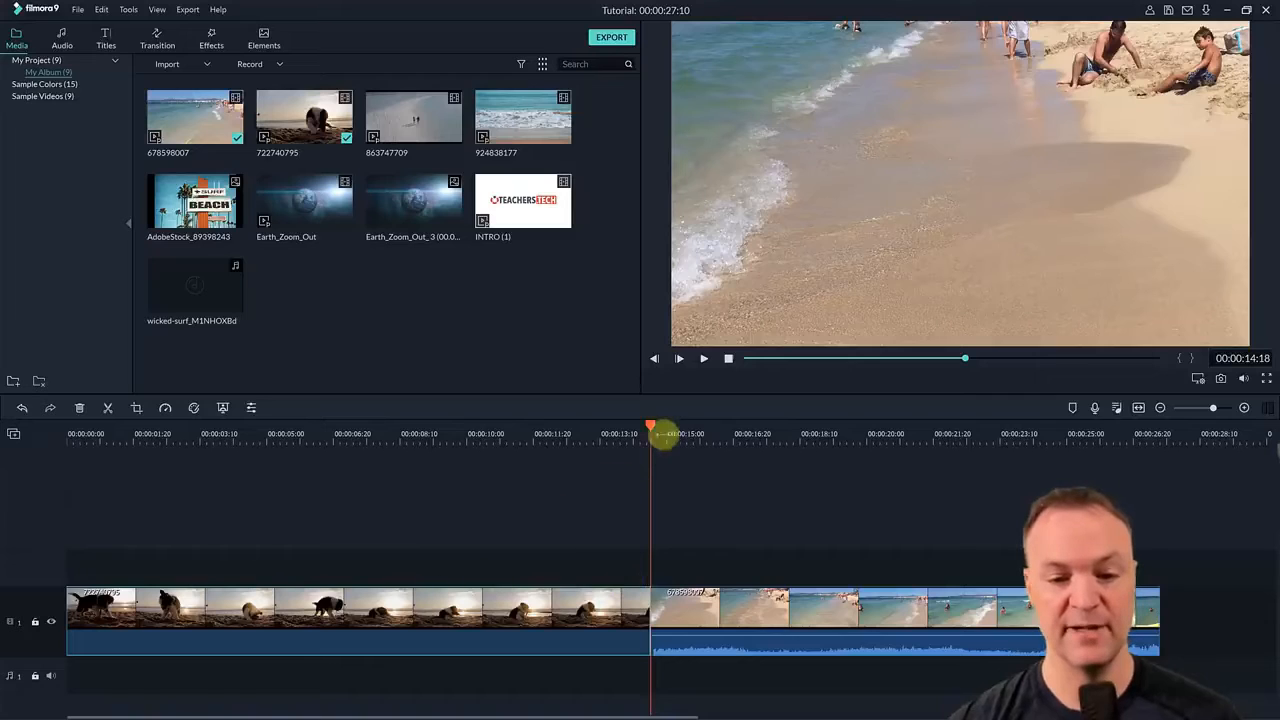
drag(1212, 408, 1206, 406)
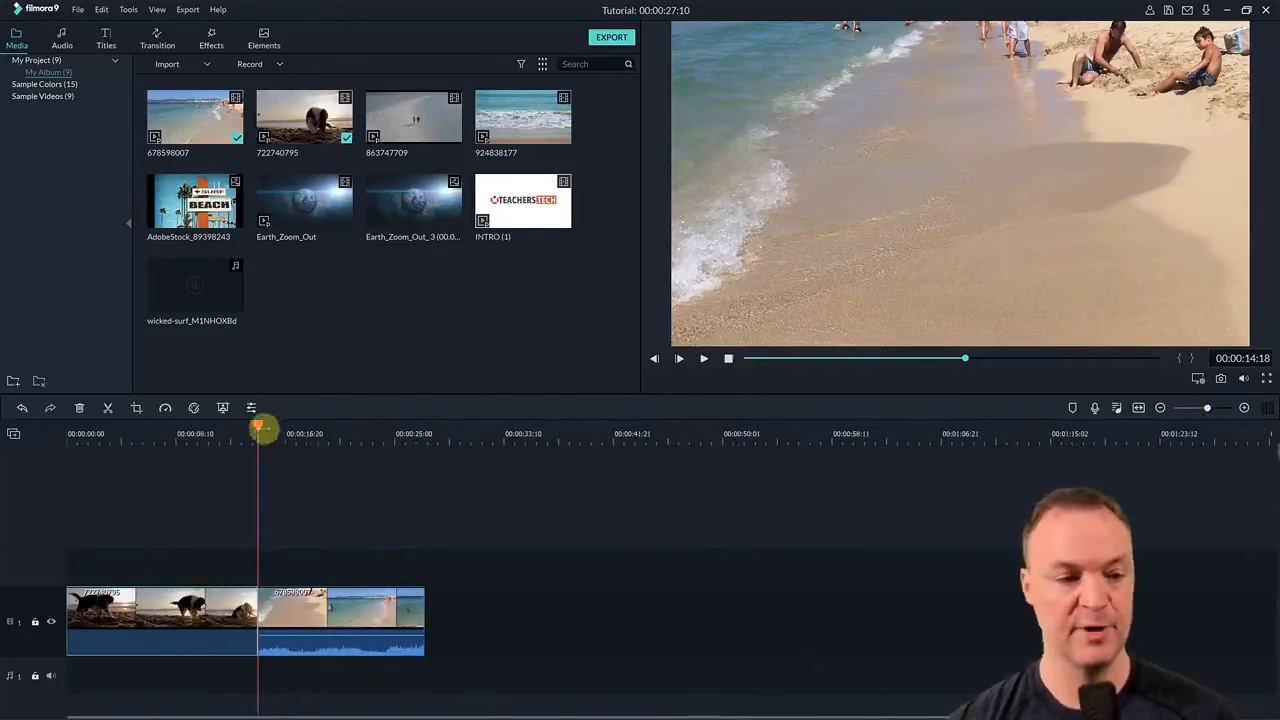
Step: Place clip 863747709 on video track 1 at about 00:00:33 and move it against the end of the beach clip
drag(256, 428, 501, 450)
click(413, 116)
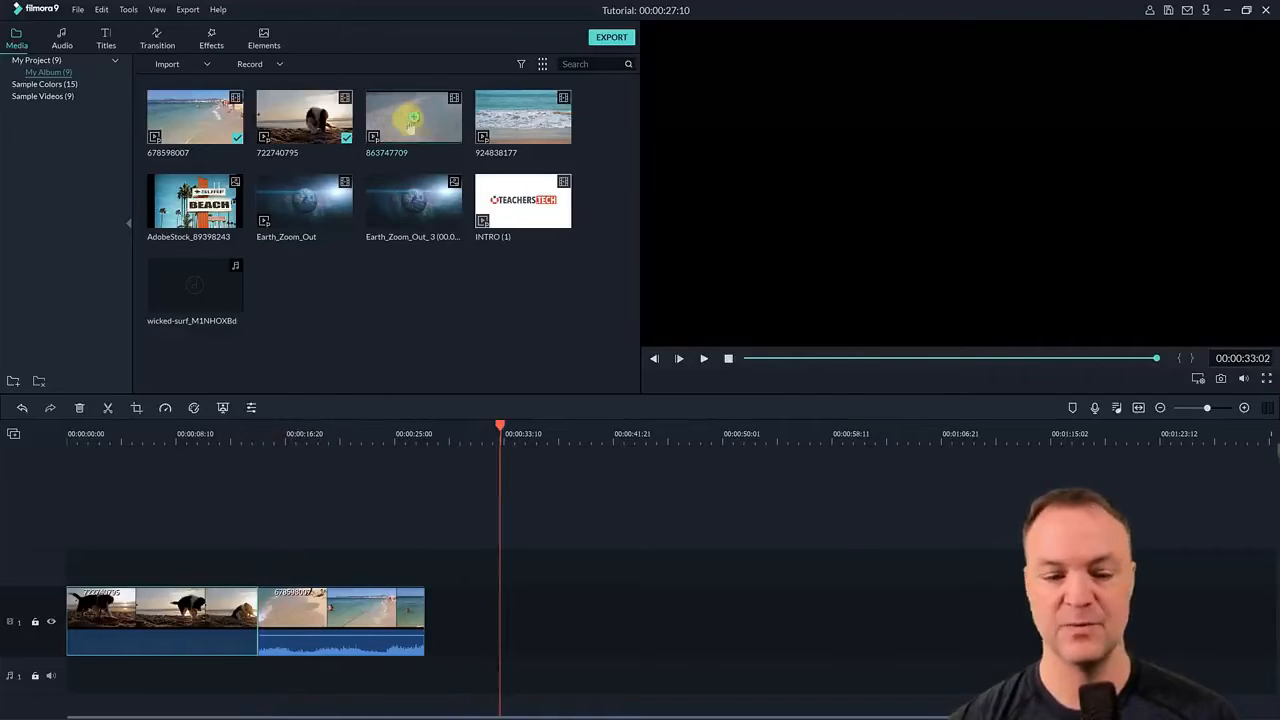
drag(413, 118, 568, 614)
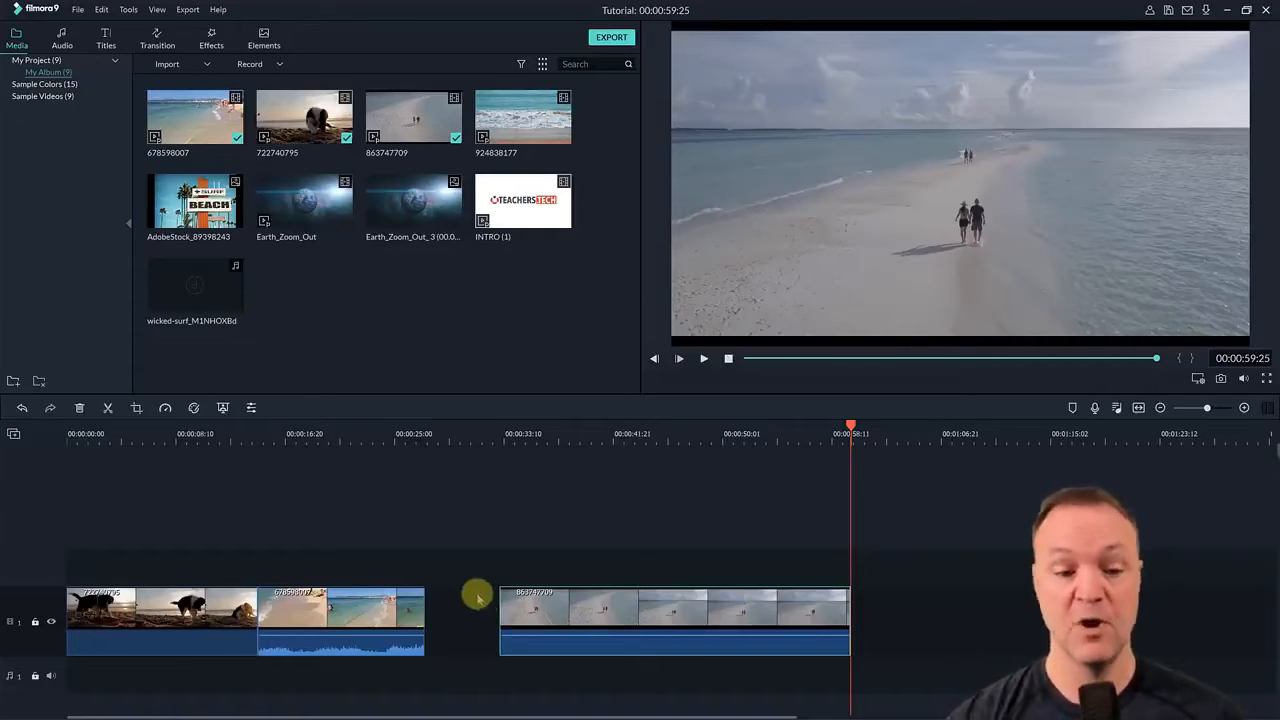
click(613, 617)
drag(613, 617, 566, 655)
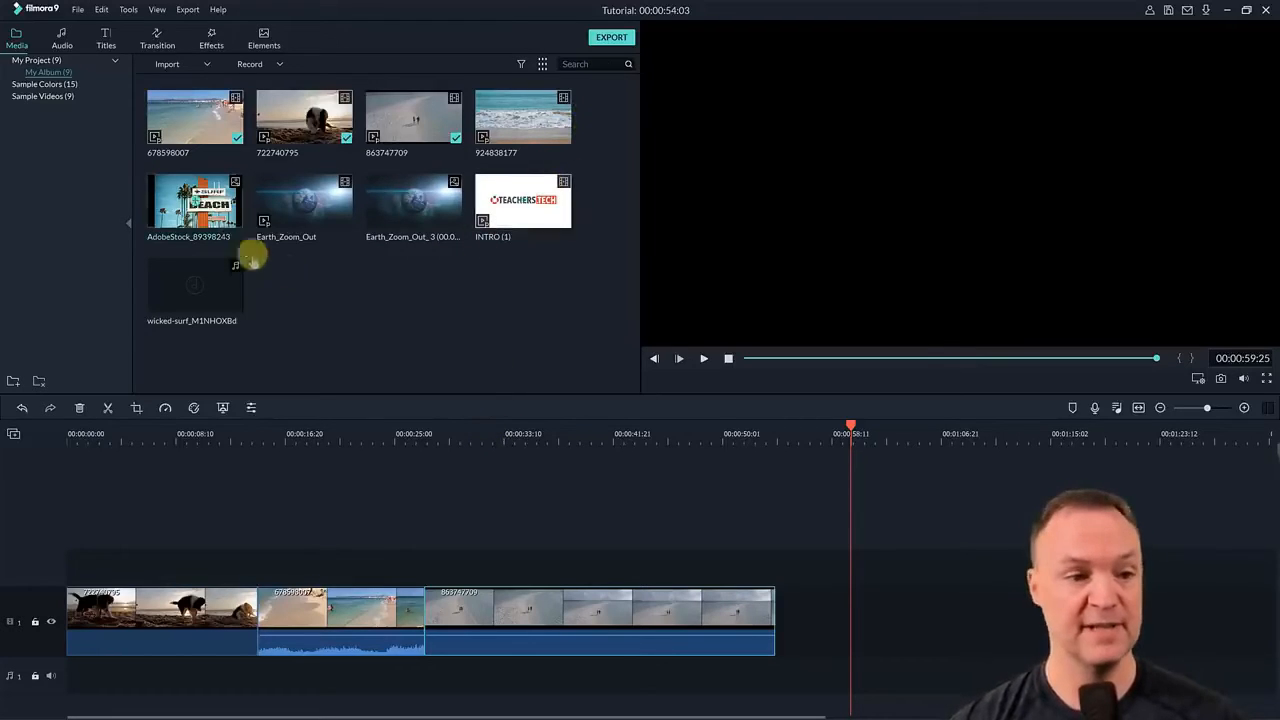
Step: Place AdobeStock_89398243, Earth_Zoom_Out and wicked-surf_M1NHOXBd together on the timeline beyond the existing clips and play the added section
drag(314, 243, 266, 214)
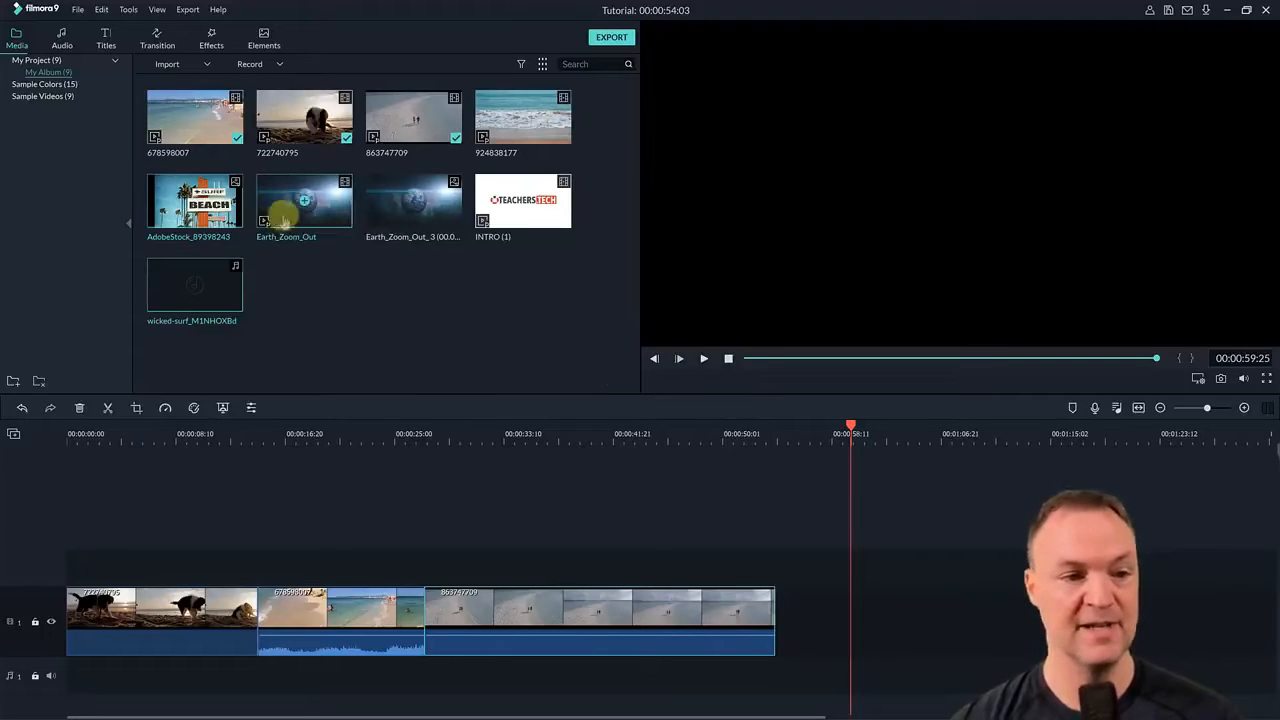
drag(279, 210, 825, 580)
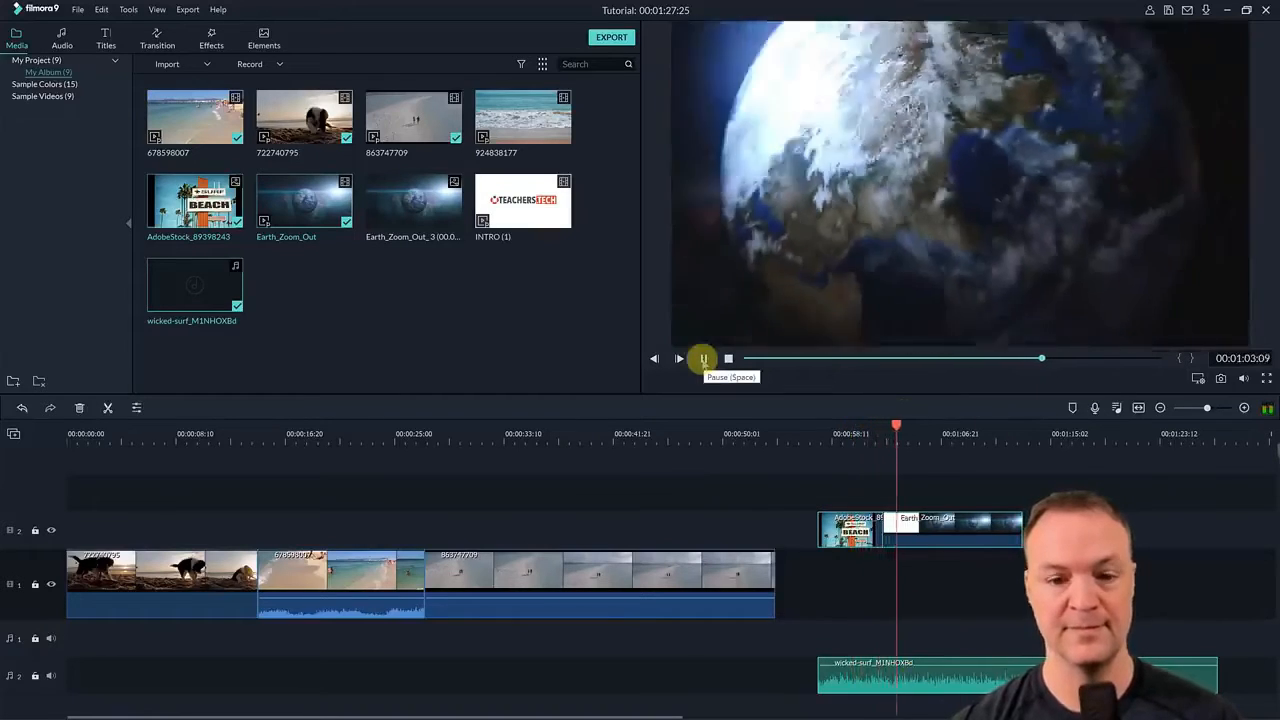
key(space)
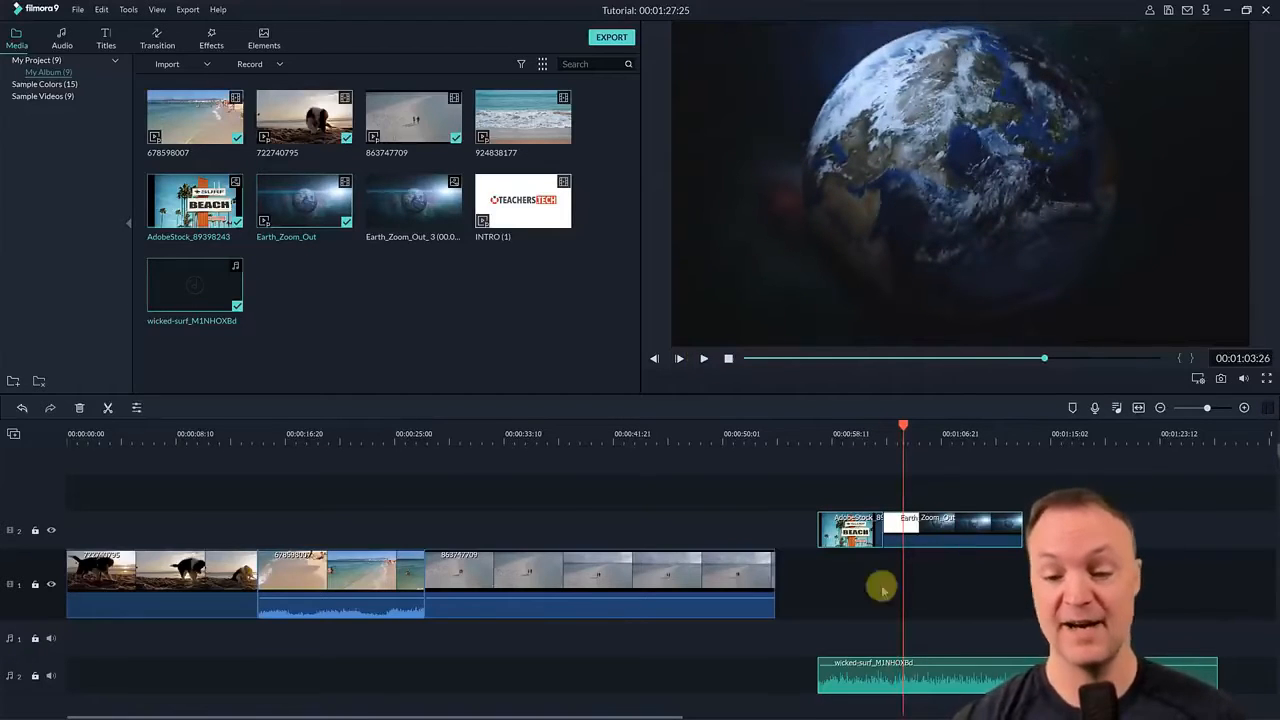
Step: Delete the beach sign image, Earth_Zoom_Out video and wicked-surf audio from the timeline together
drag(803, 491, 926, 676)
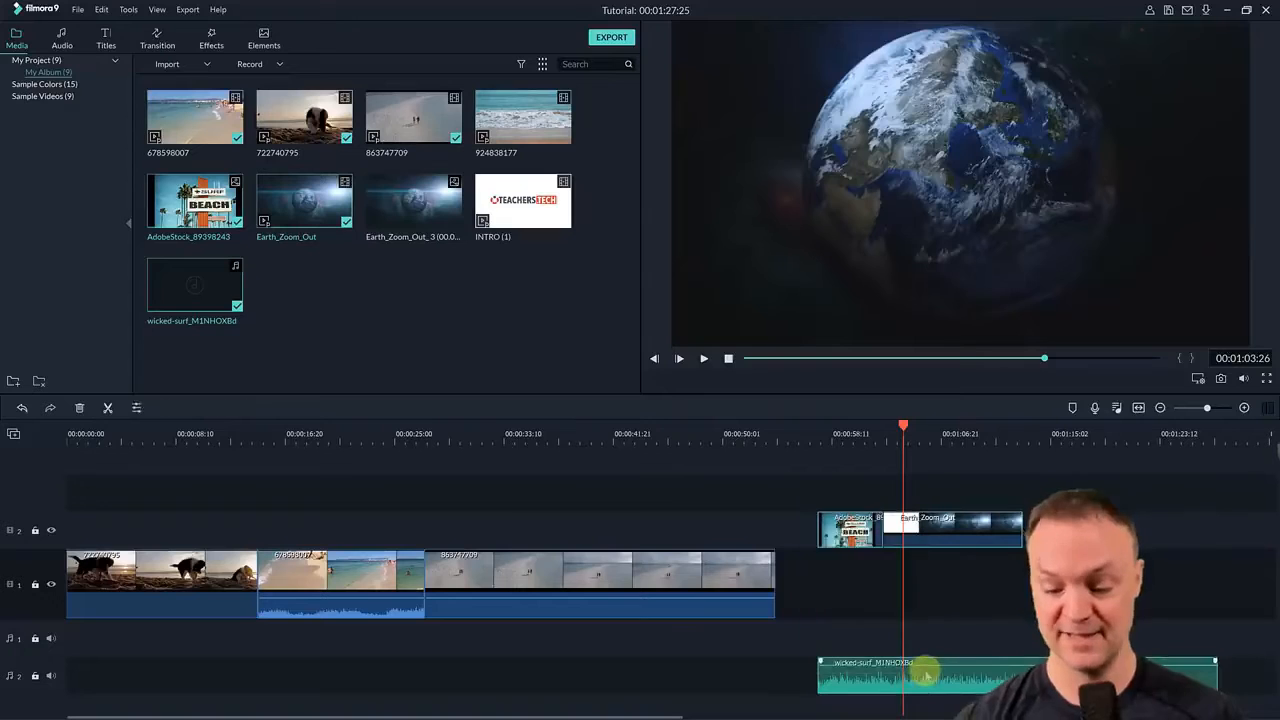
key(Delete)
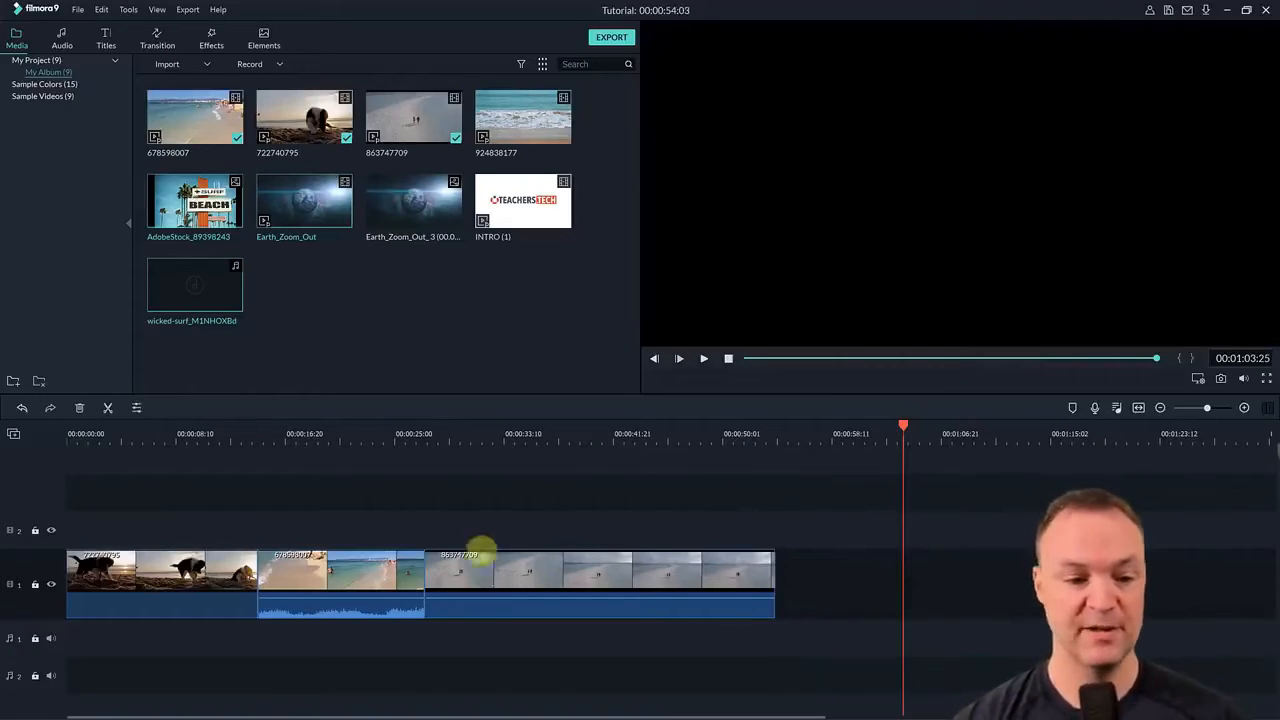
Step: Move the beach clip 678598007 behind clip 863747709 and shift clip 863747709 against the end of the dog clip
click(360, 578)
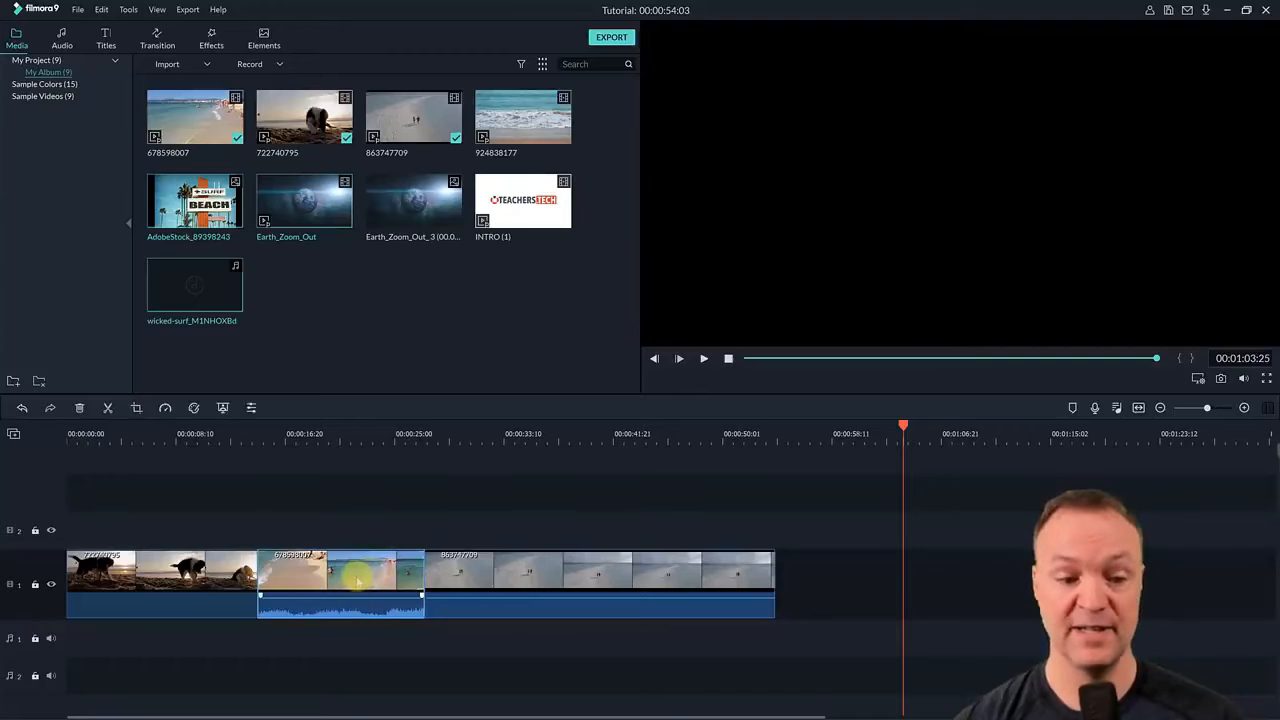
drag(356, 577, 886, 607)
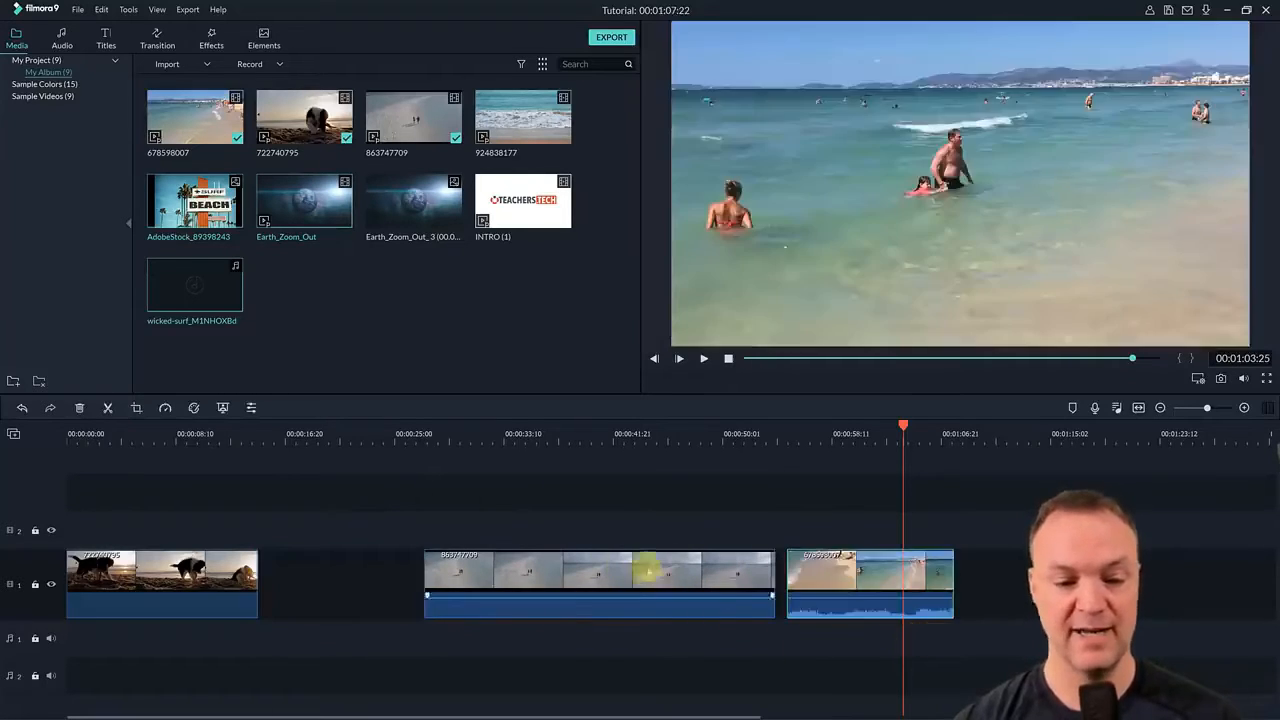
drag(651, 563, 512, 574)
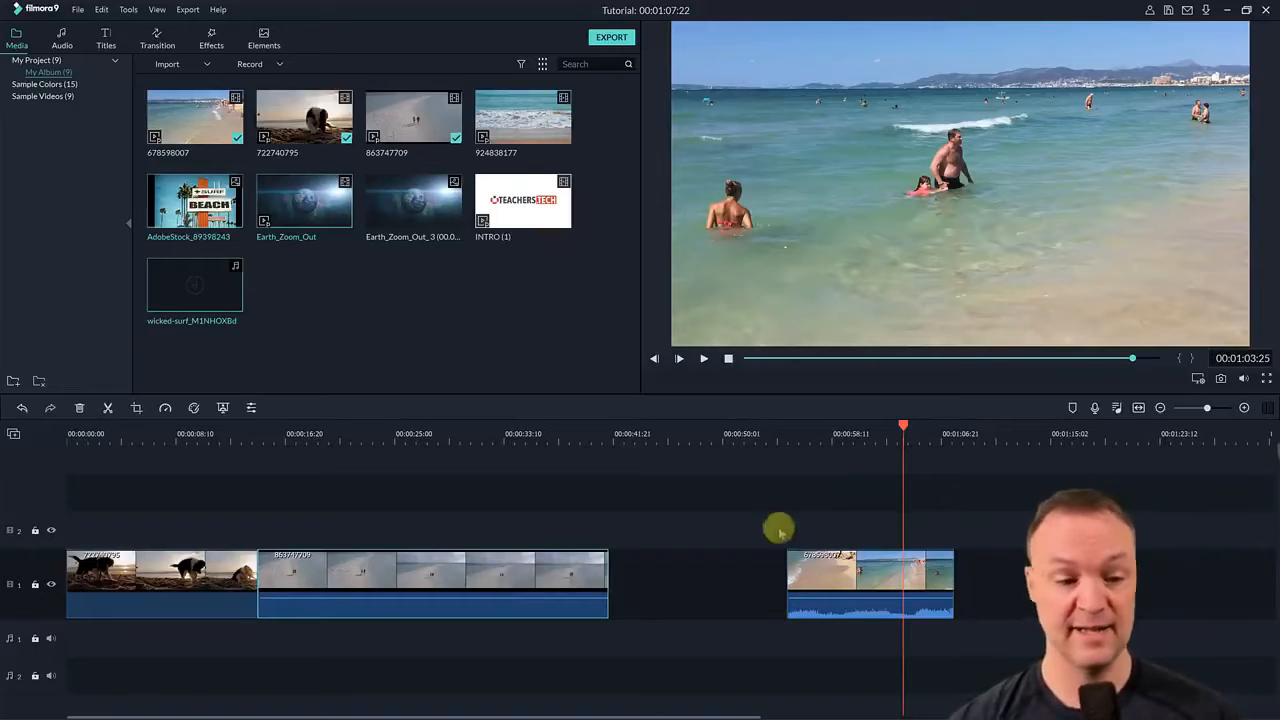
Step: Move the beach clip to video track 2 and clip 863747709 to video track 3, starting where the dog clip ends
click(845, 572)
drag(845, 572, 660, 548)
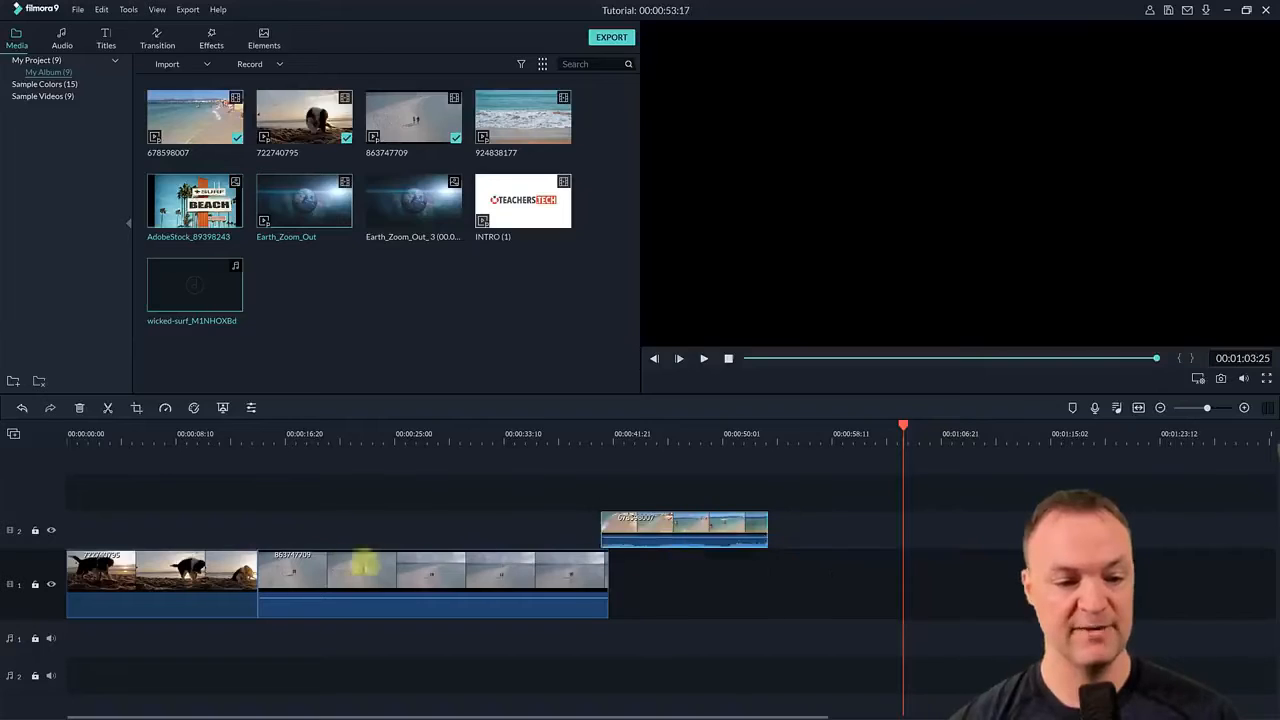
drag(366, 564, 388, 500)
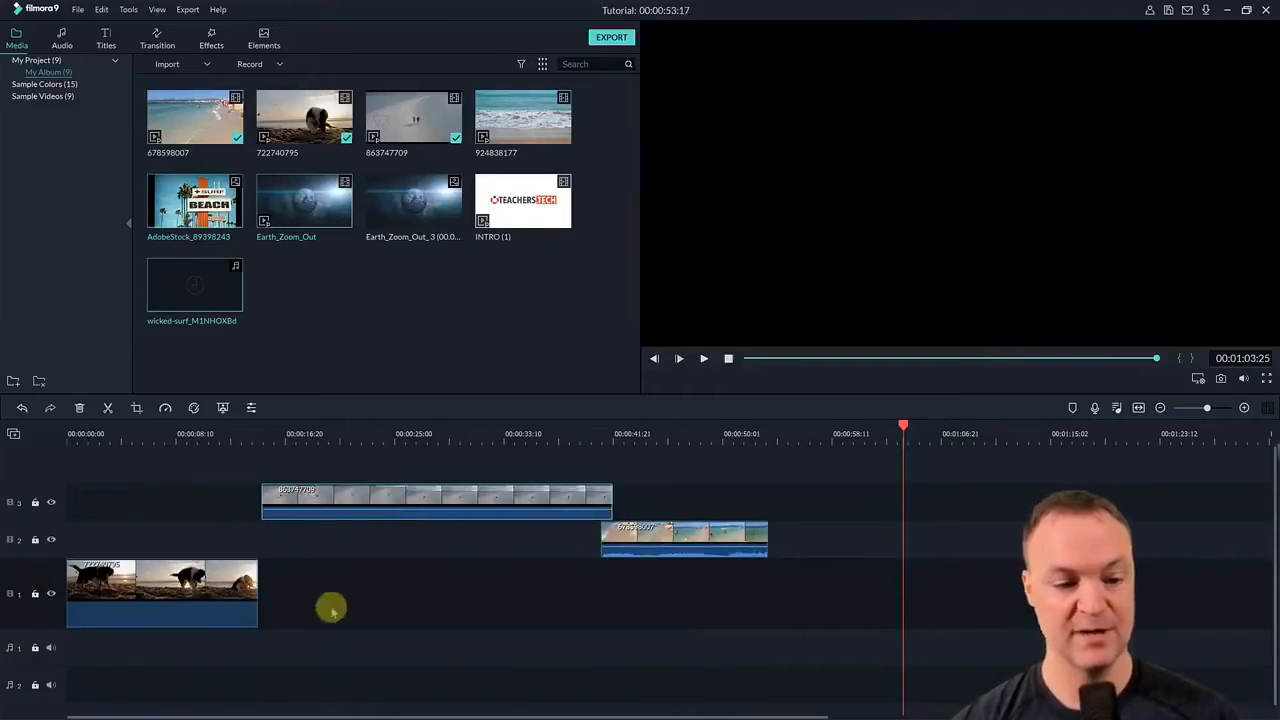
drag(404, 515, 400, 517)
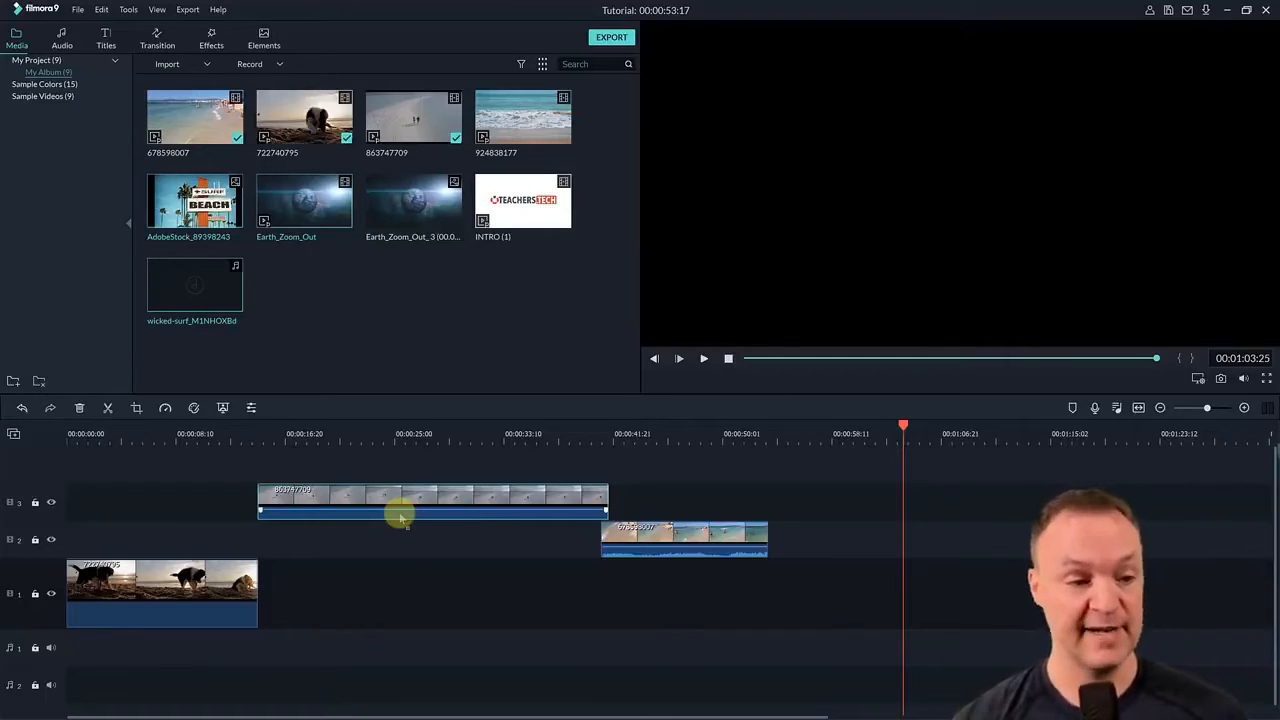
click(13, 435)
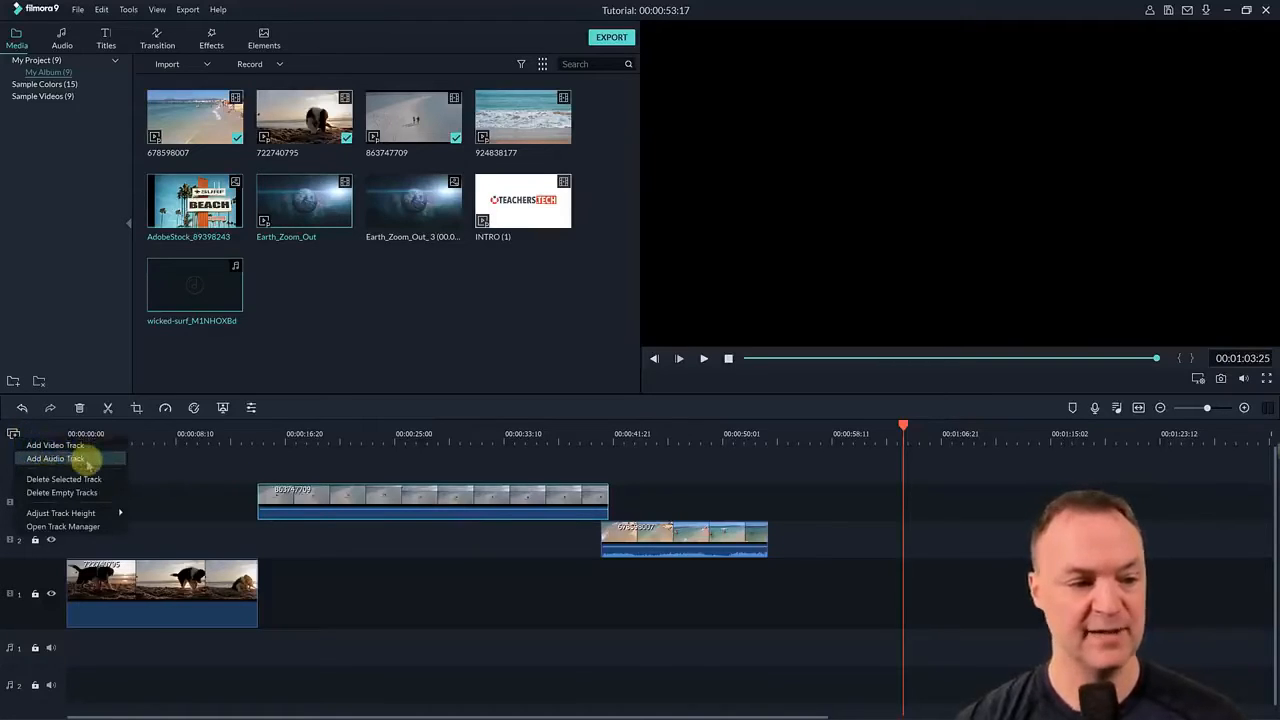
click(411, 613)
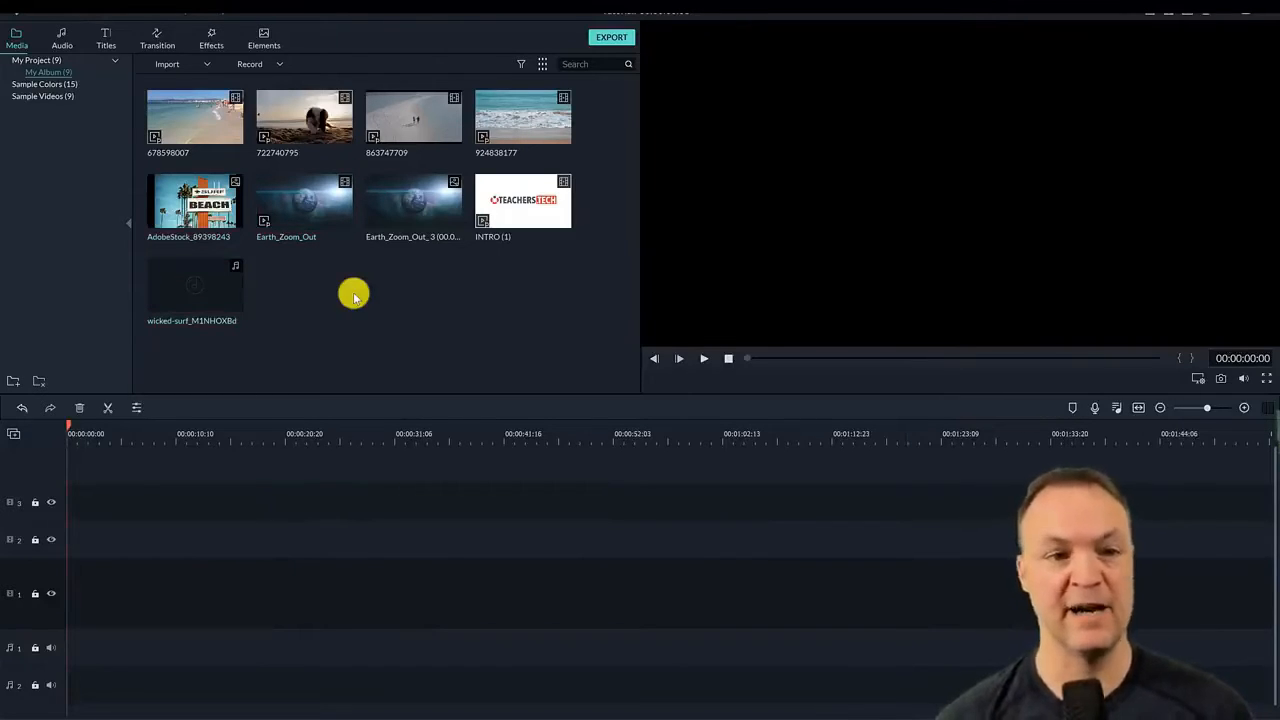
Step: Place clip 863747709 at the start of the empty video track 1 and scrub the playhead to about 00:00:23
click(416, 120)
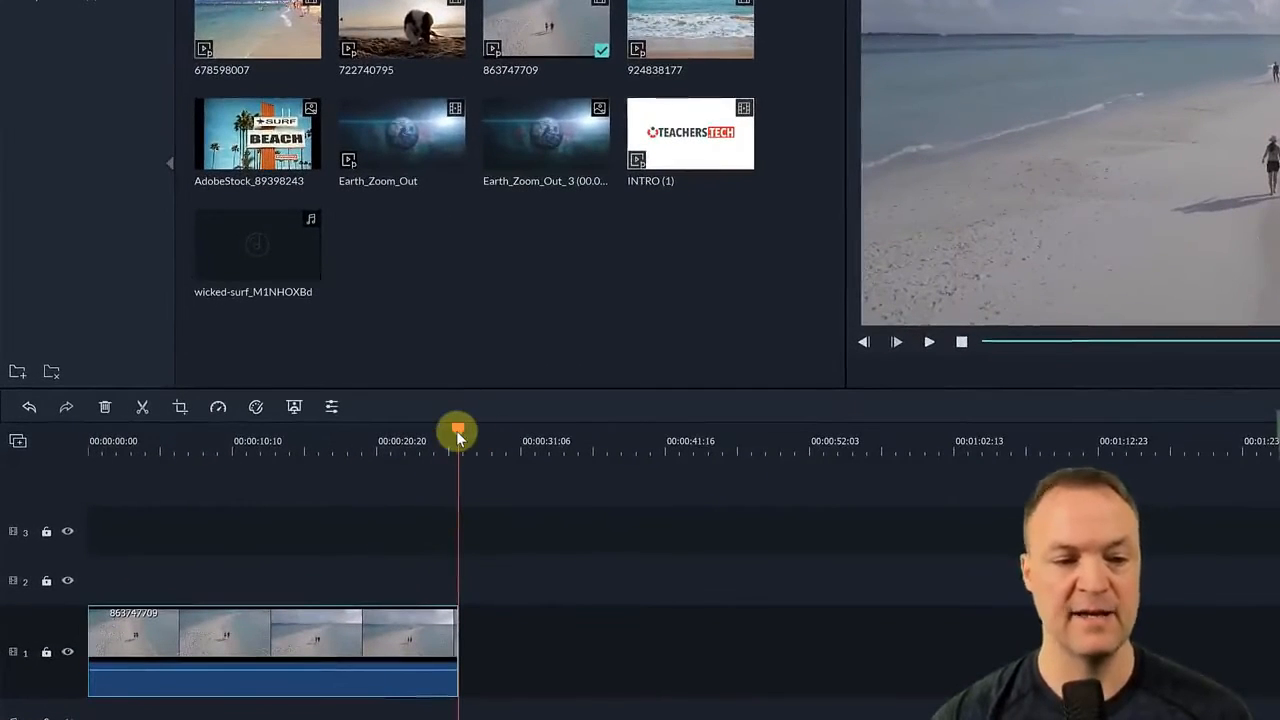
drag(456, 430, 375, 440)
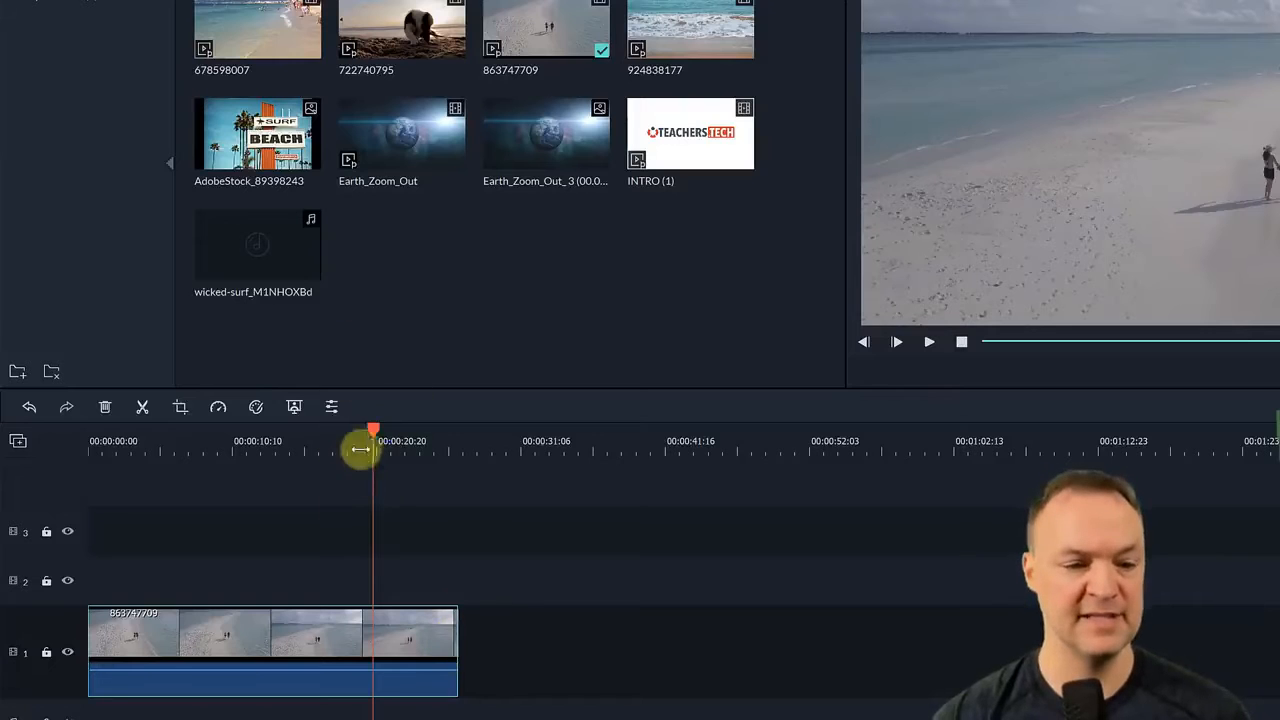
drag(371, 429, 408, 478)
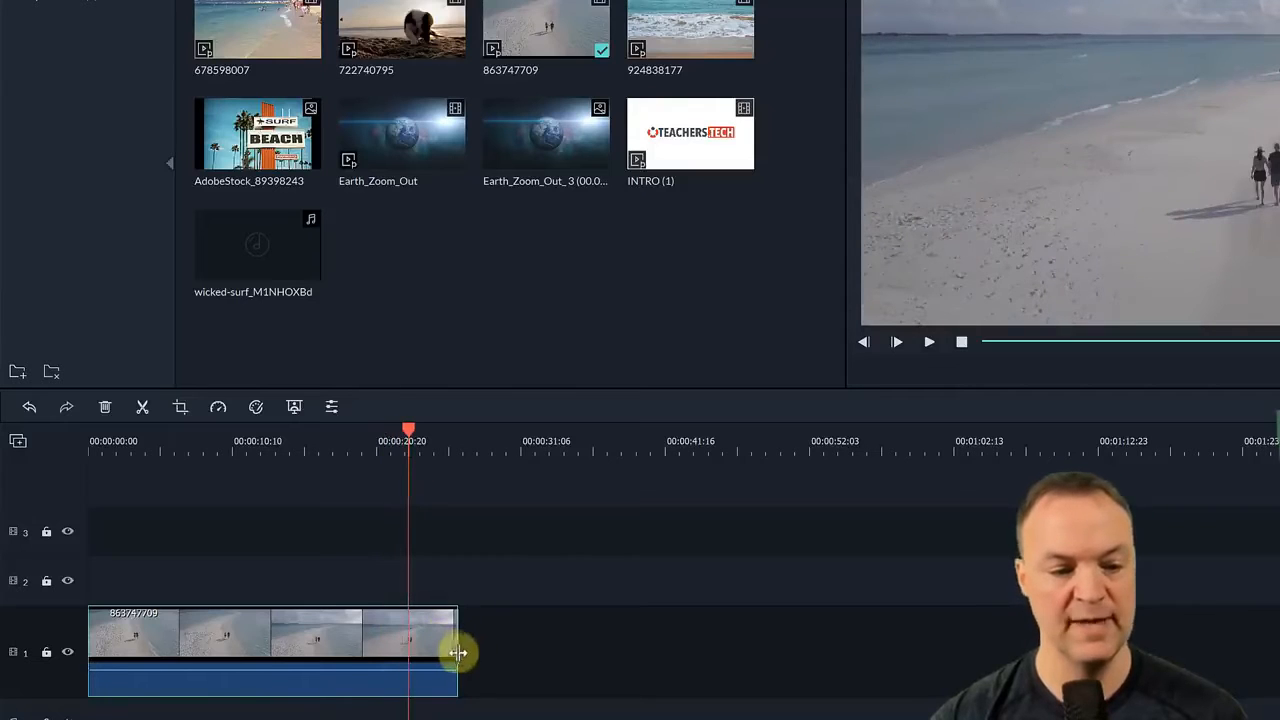
Step: Trim the end of clip 863747709 to about 14 seconds and its beginning to about 5 seconds on the timeline
drag(458, 651, 288, 640)
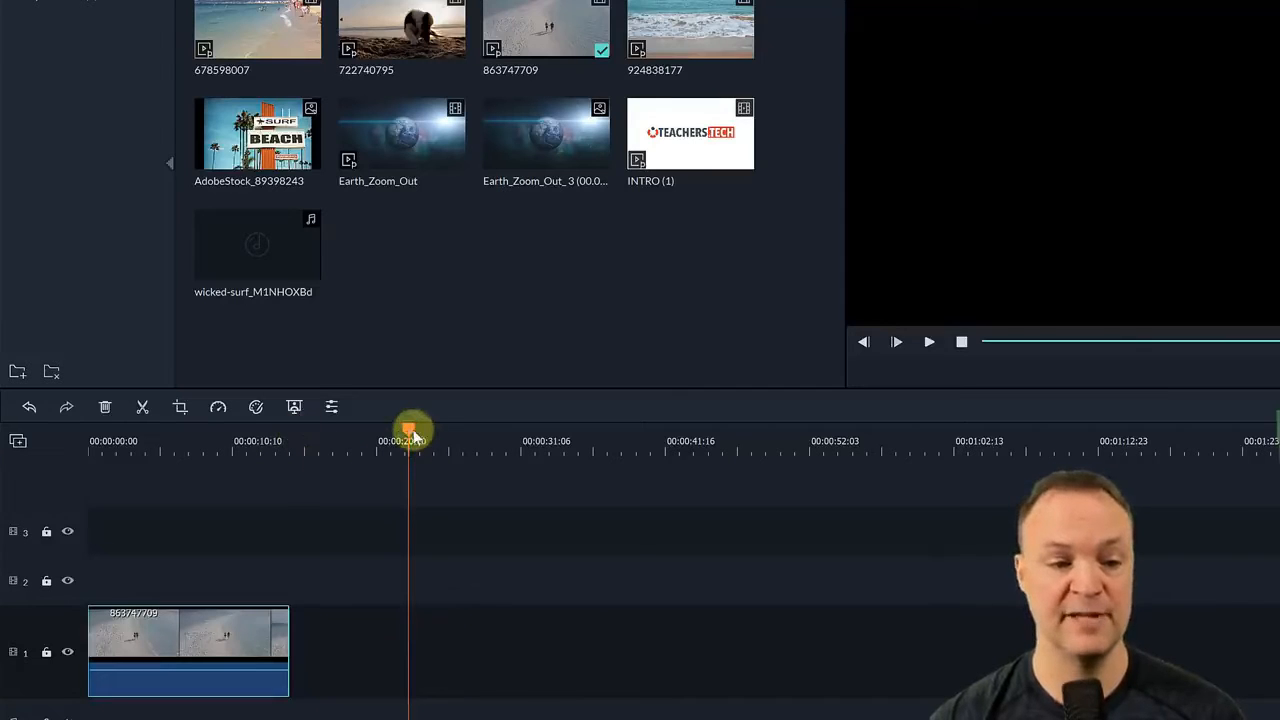
drag(359, 436, 71, 458)
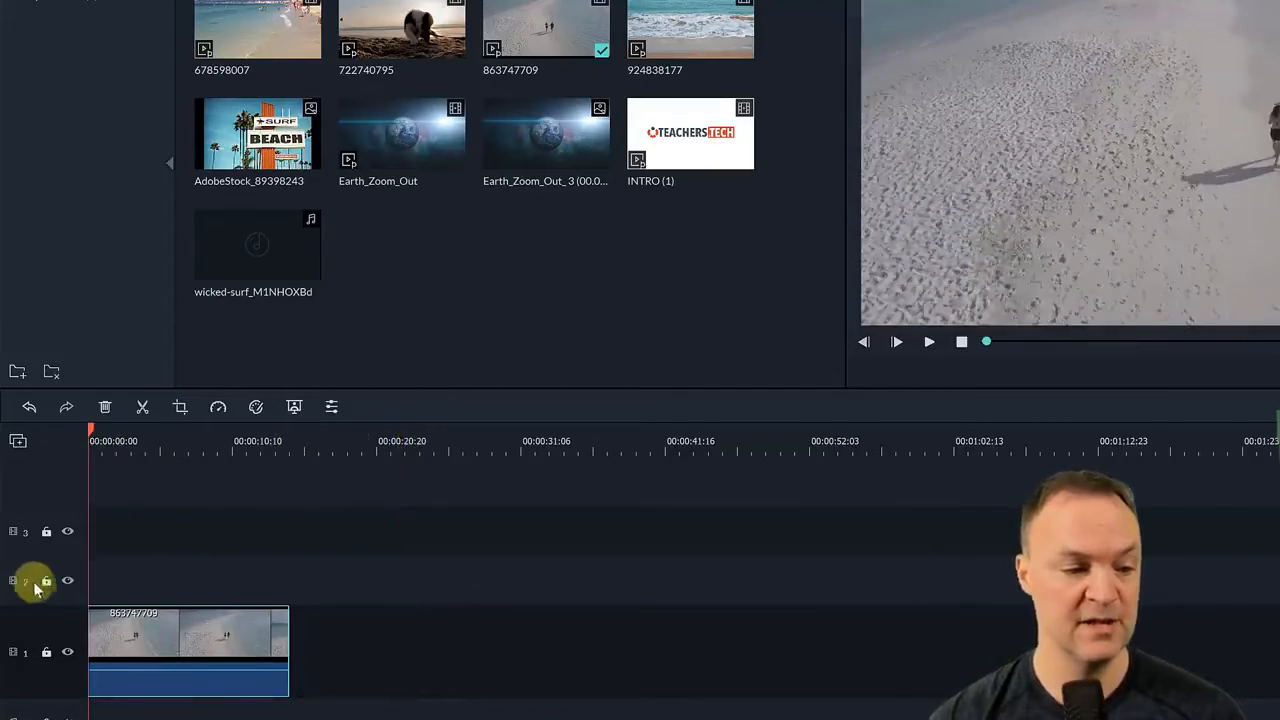
drag(88, 617, 157, 628)
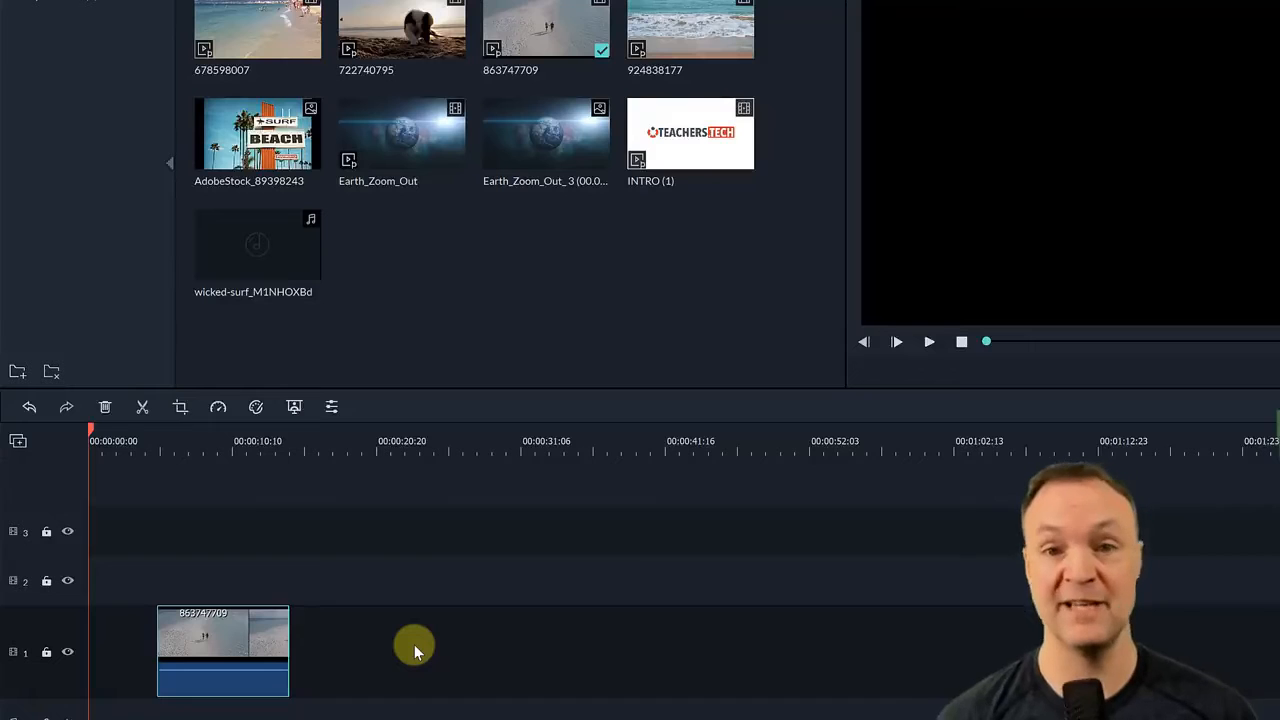
Step: Undo both trims of clip 863747709
click(30, 408)
click(30, 408)
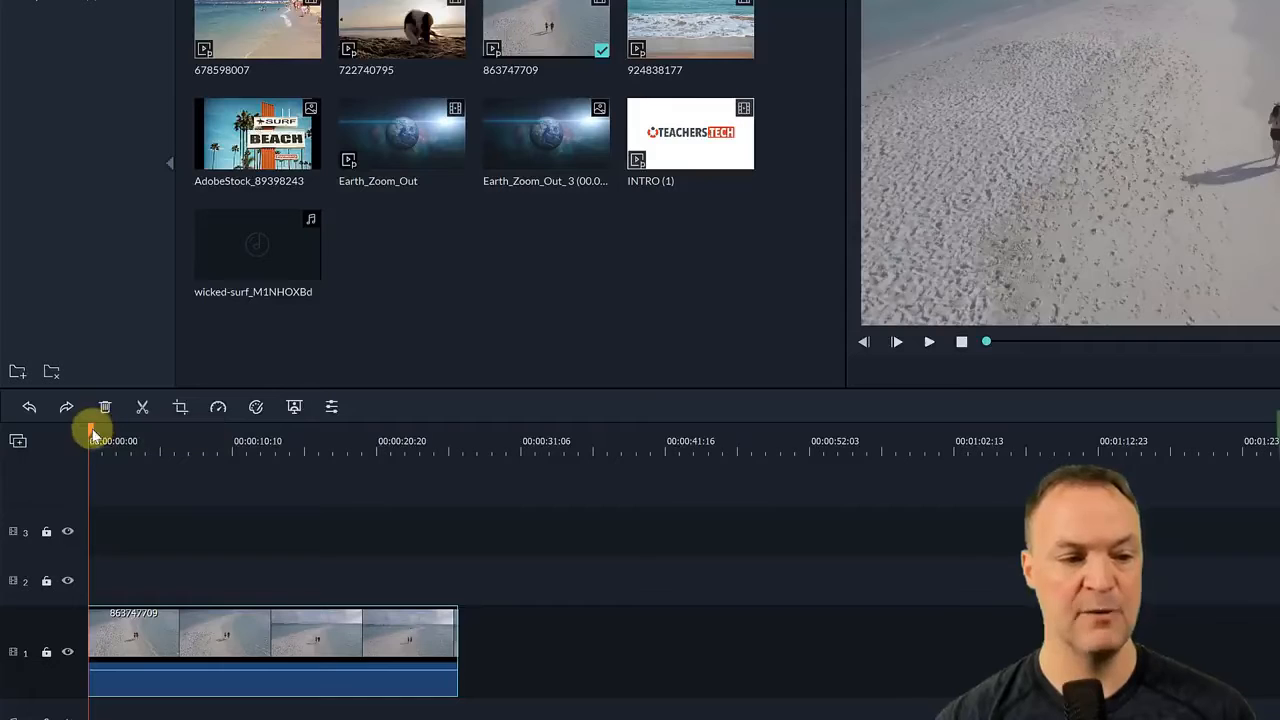
Step: Split clip 863747709 on video track 1 at about 15 seconds
drag(90, 432, 305, 461)
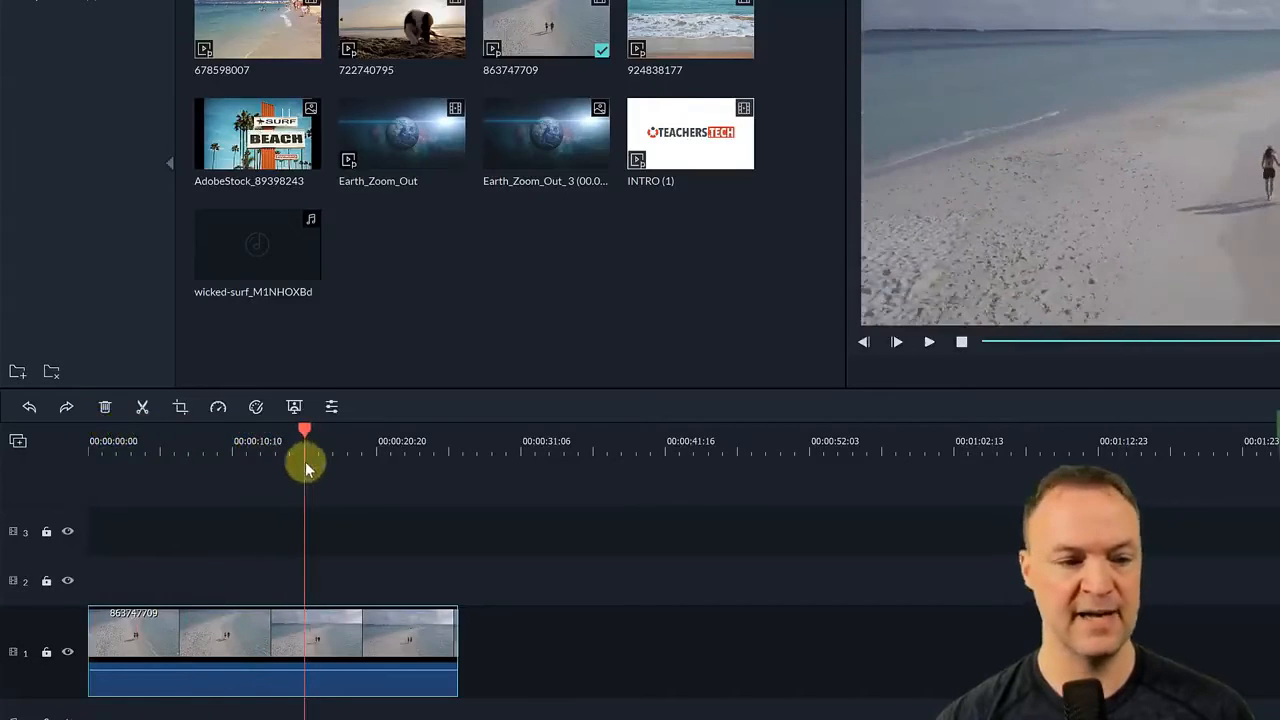
click(143, 408)
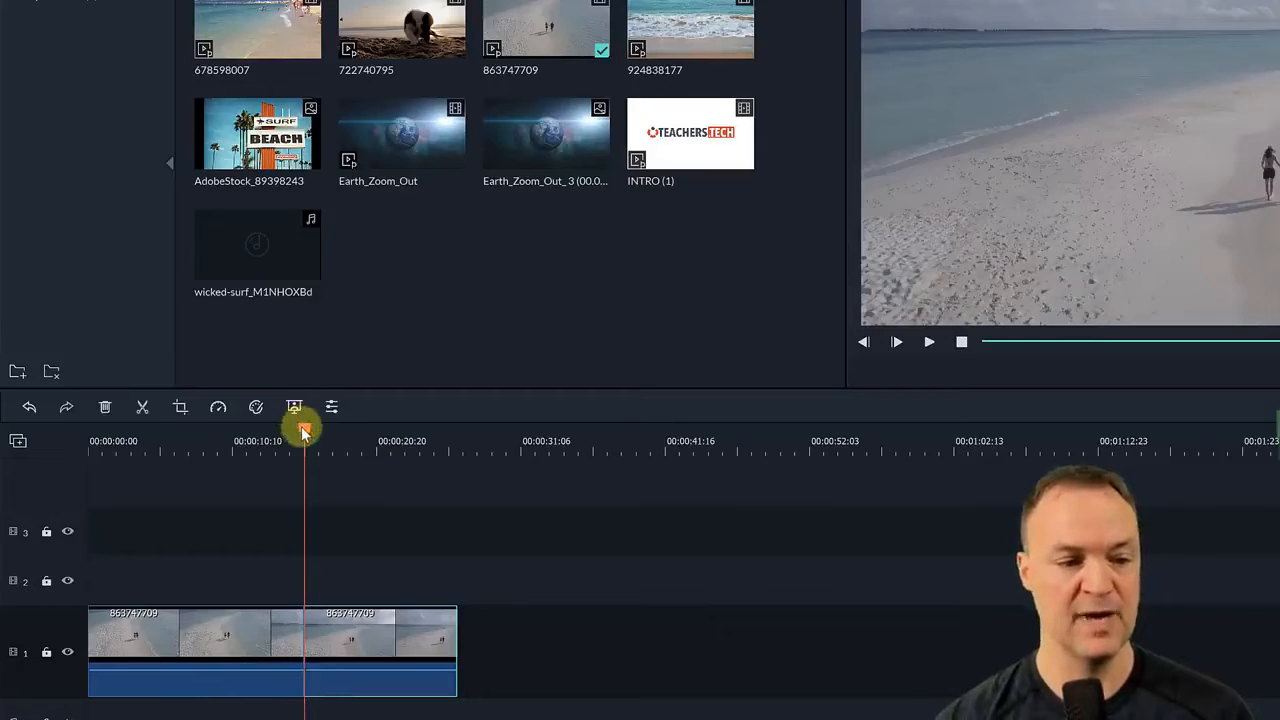
Step: Split clip 863747709 again at about 10 seconds, then move the middle segment to video track 2 and delete it
drag(304, 430, 237, 430)
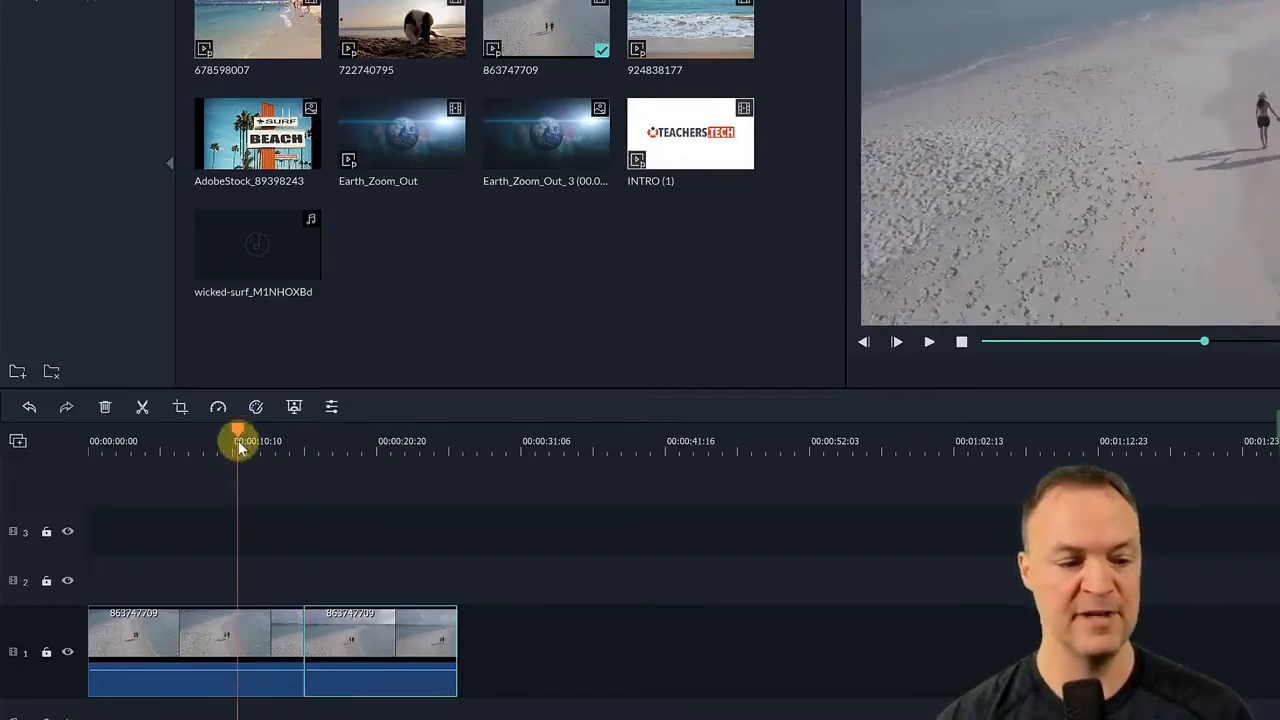
click(142, 412)
click(277, 631)
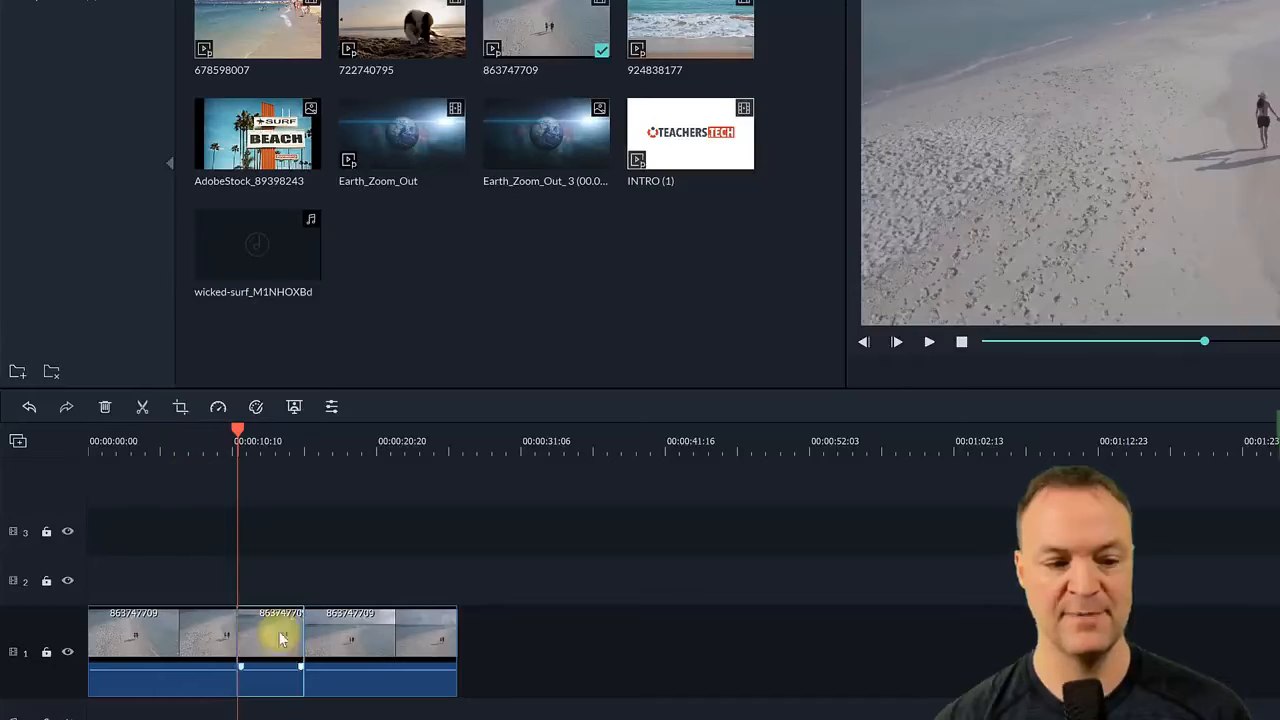
drag(268, 637, 270, 588)
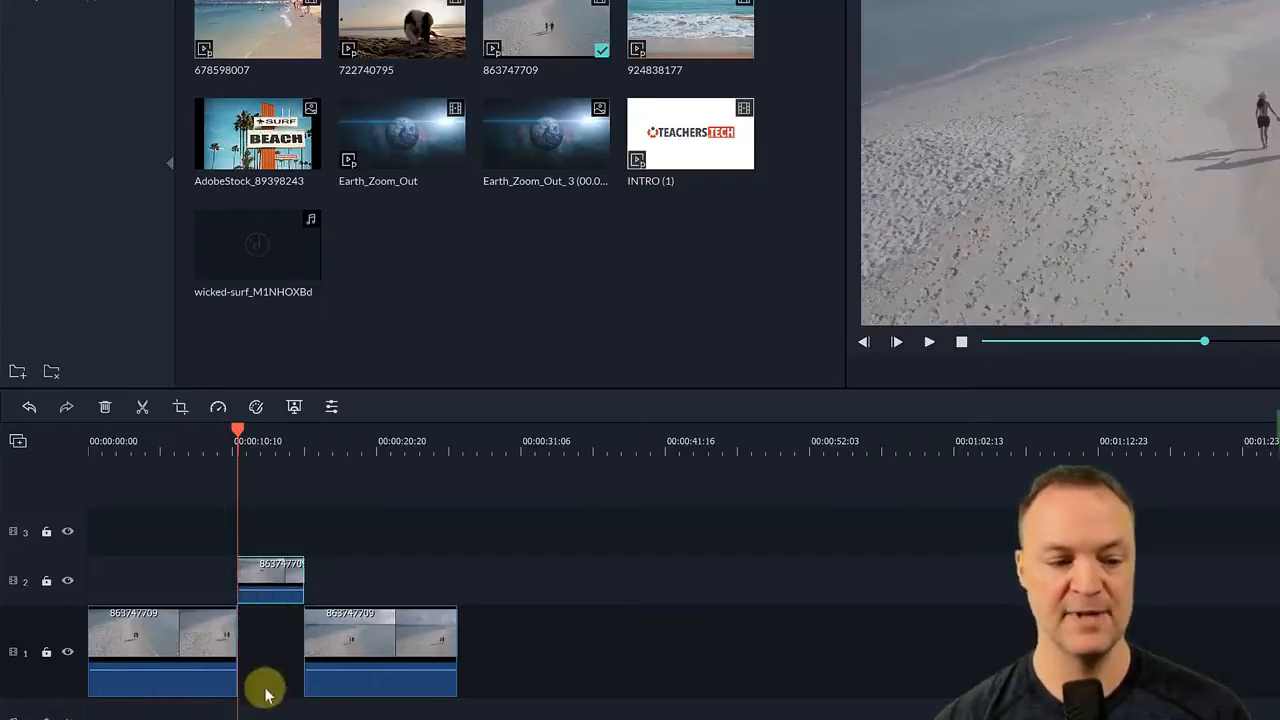
key(Delete)
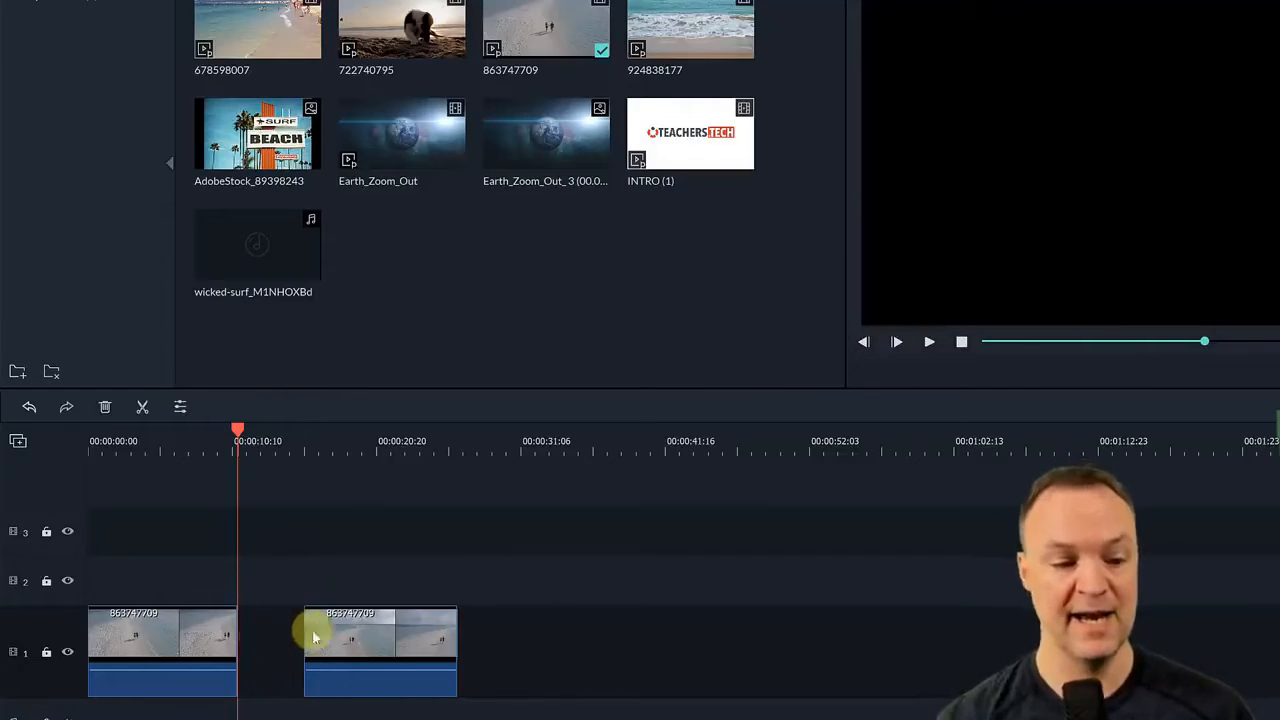
Step: Close the gap on video track 1 by moving the last segment against the first, and play across the cut
drag(407, 641, 330, 644)
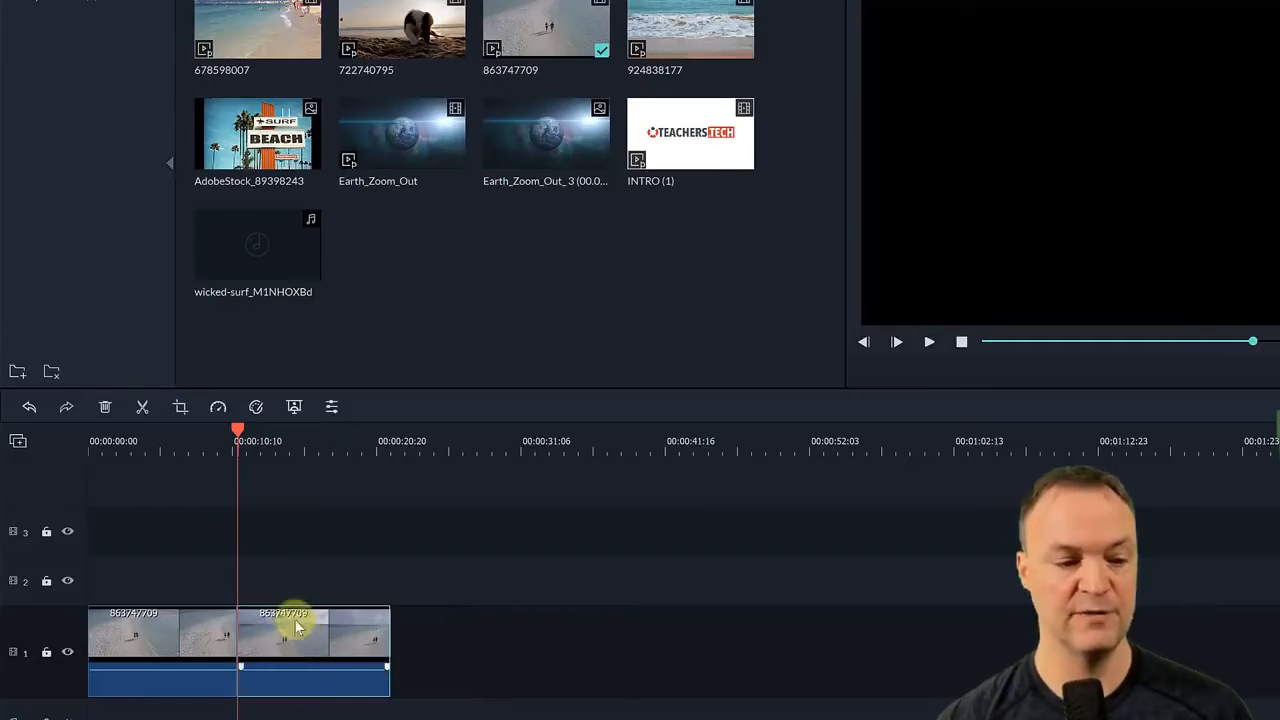
drag(236, 428, 225, 431)
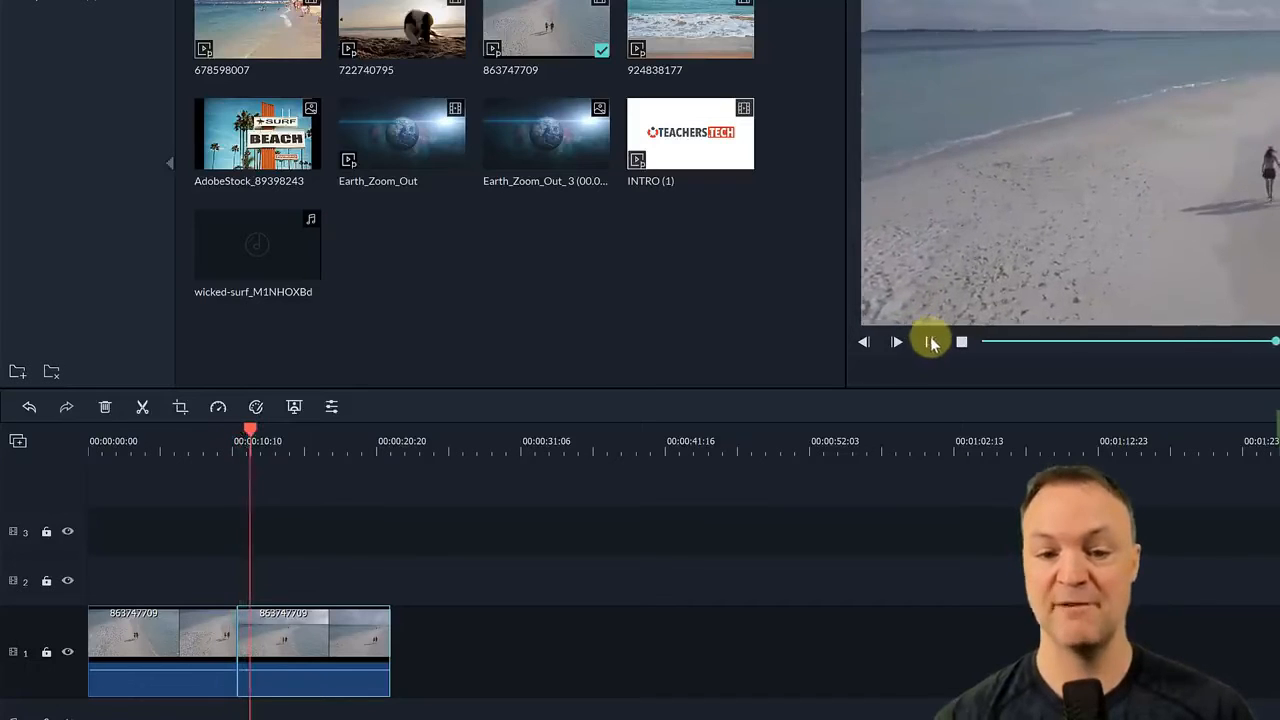
click(930, 343)
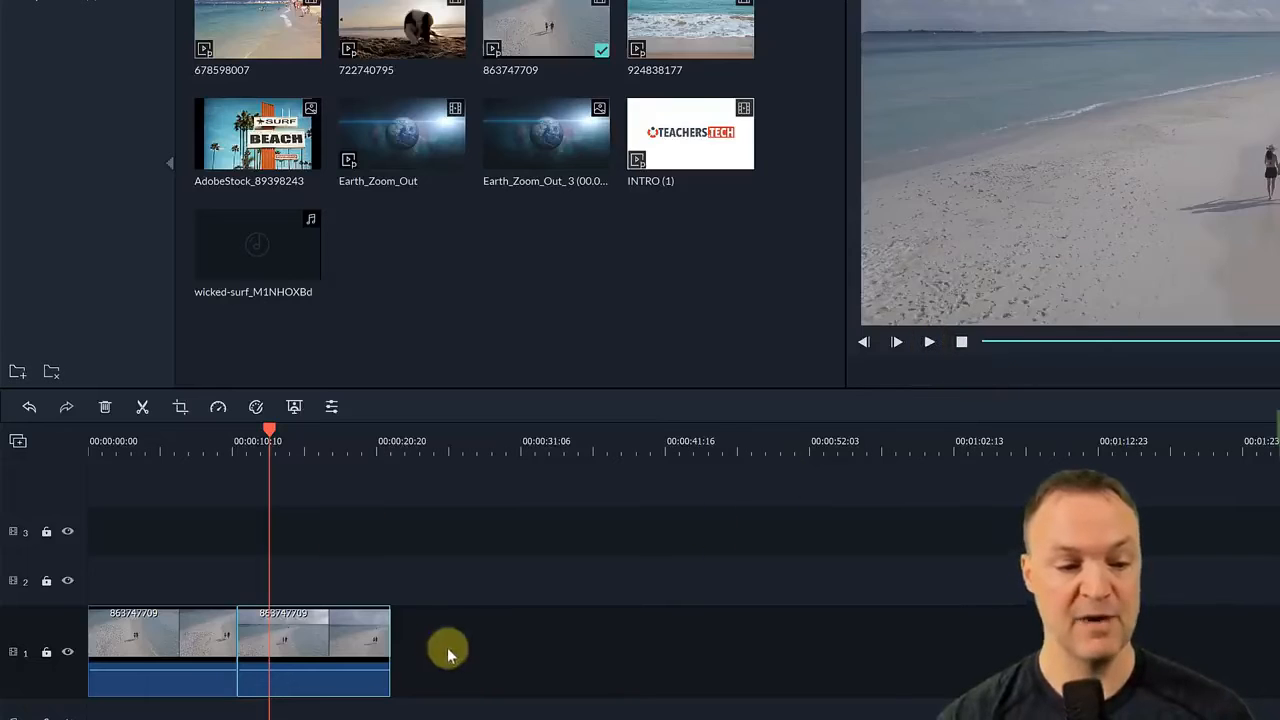
Step: Delete both remaining segments of clip 863747709 from video track 1
drag(451, 652, 230, 648)
click(197, 655)
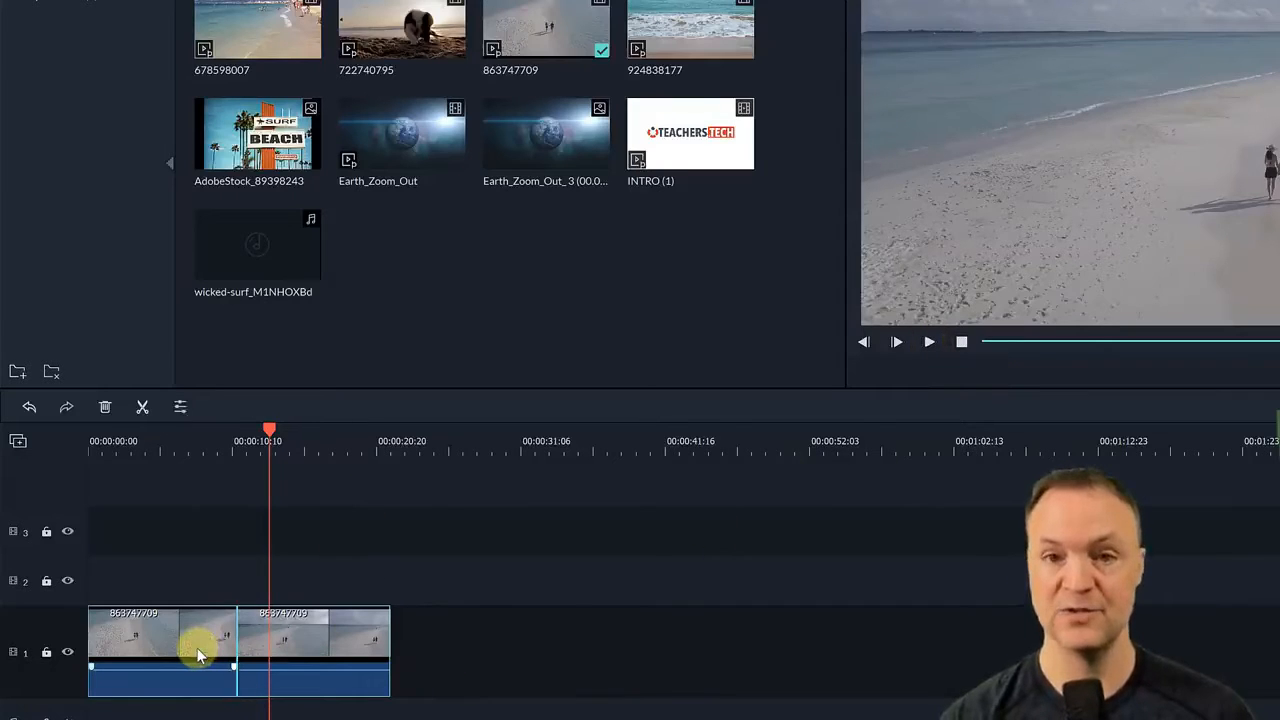
key(Delete)
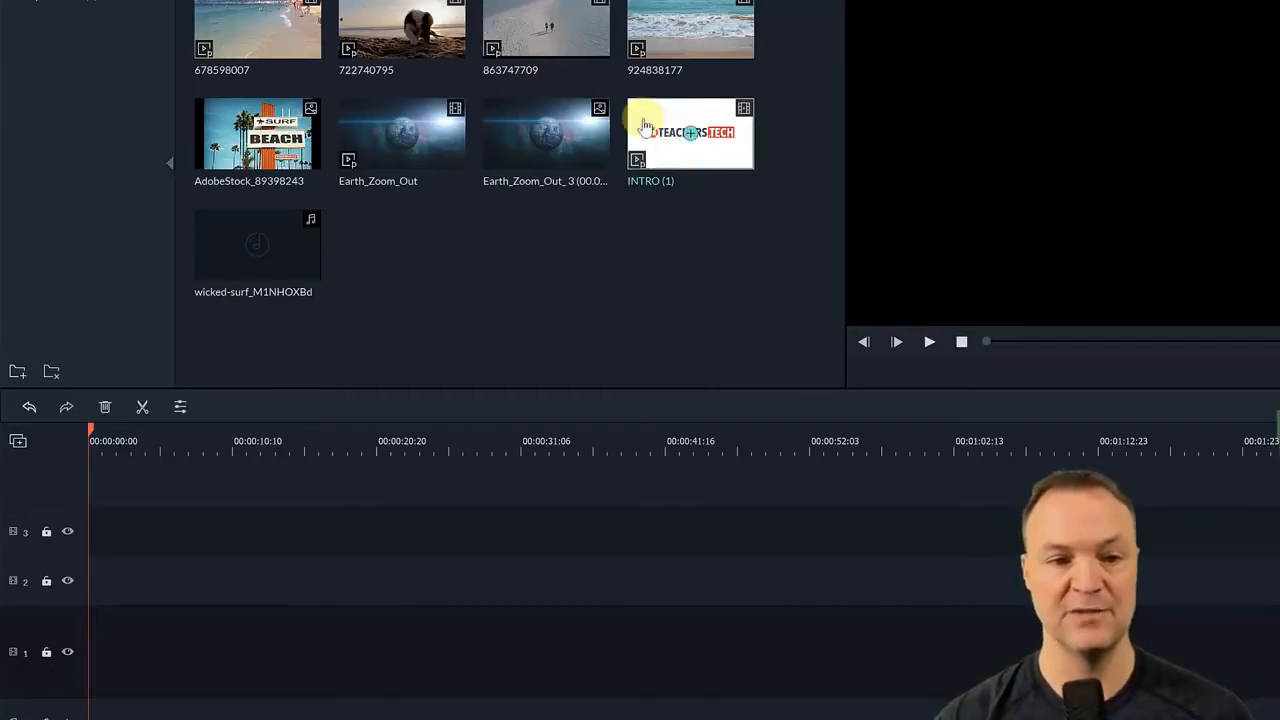
Step: Place the INTRO (1) clip at the start of video track 1, match the project settings to the media, and preview it
drag(648, 128, 66, 637)
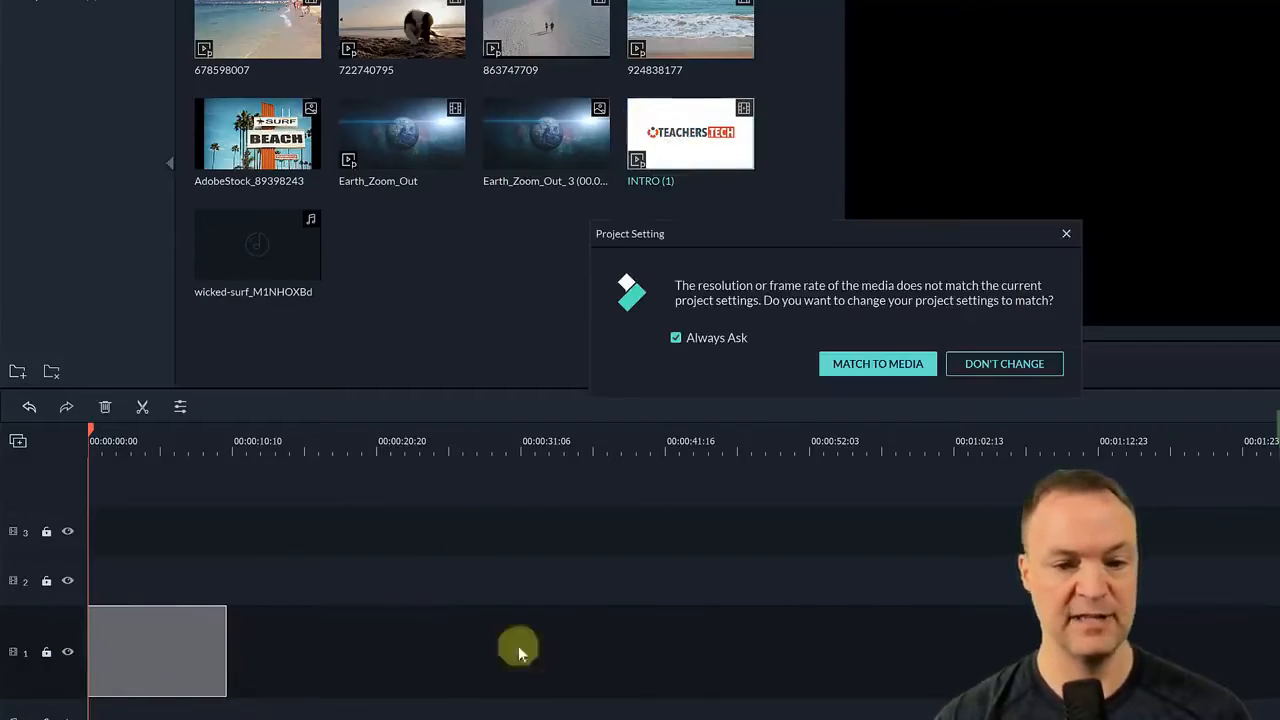
click(906, 363)
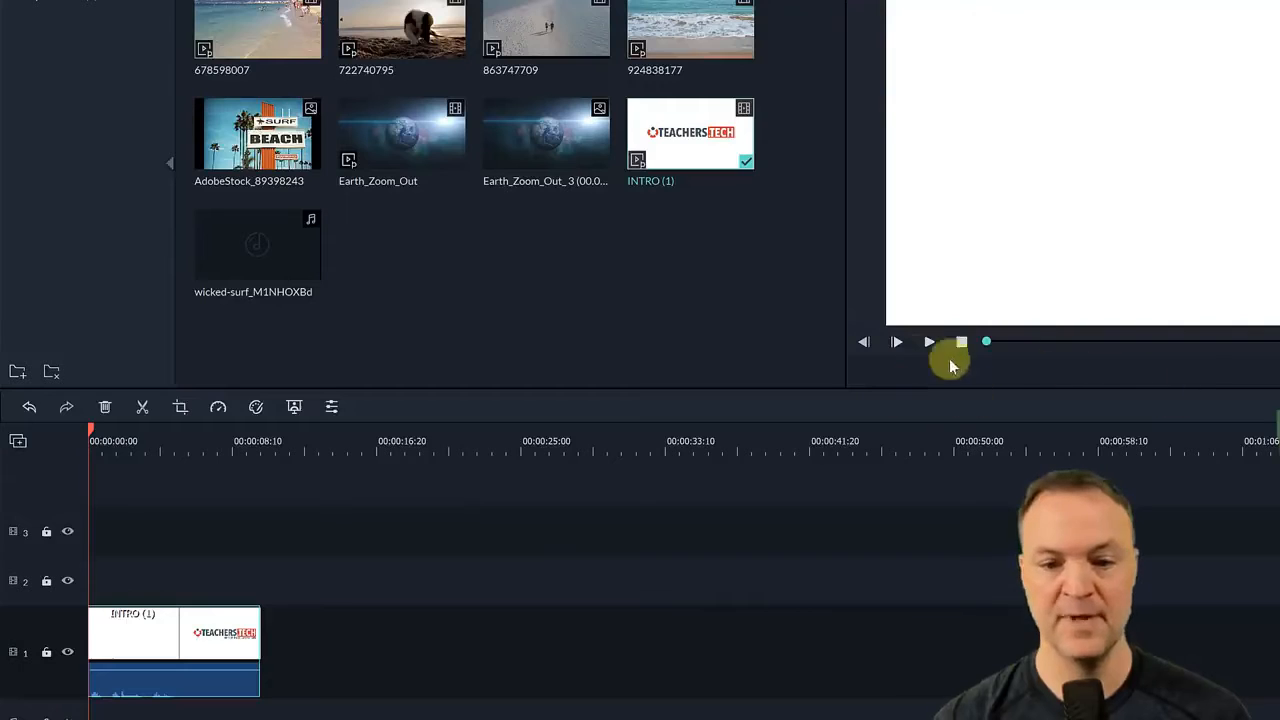
click(928, 343)
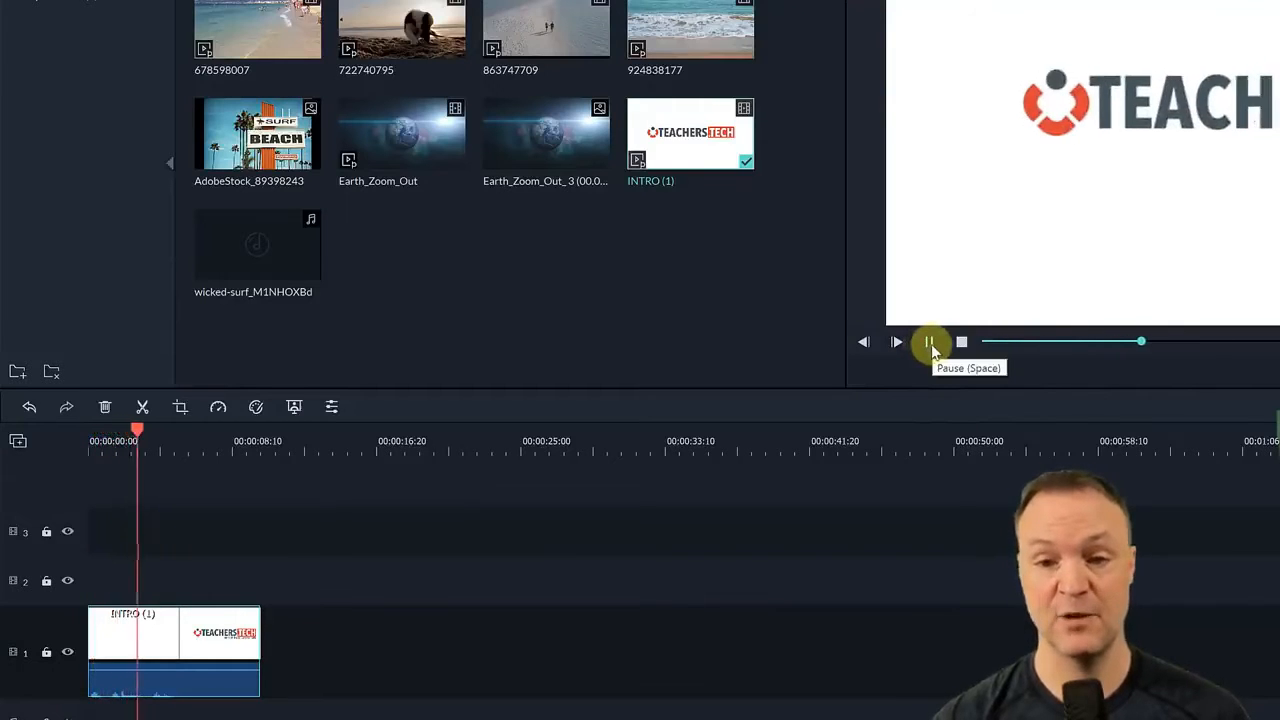
click(931, 343)
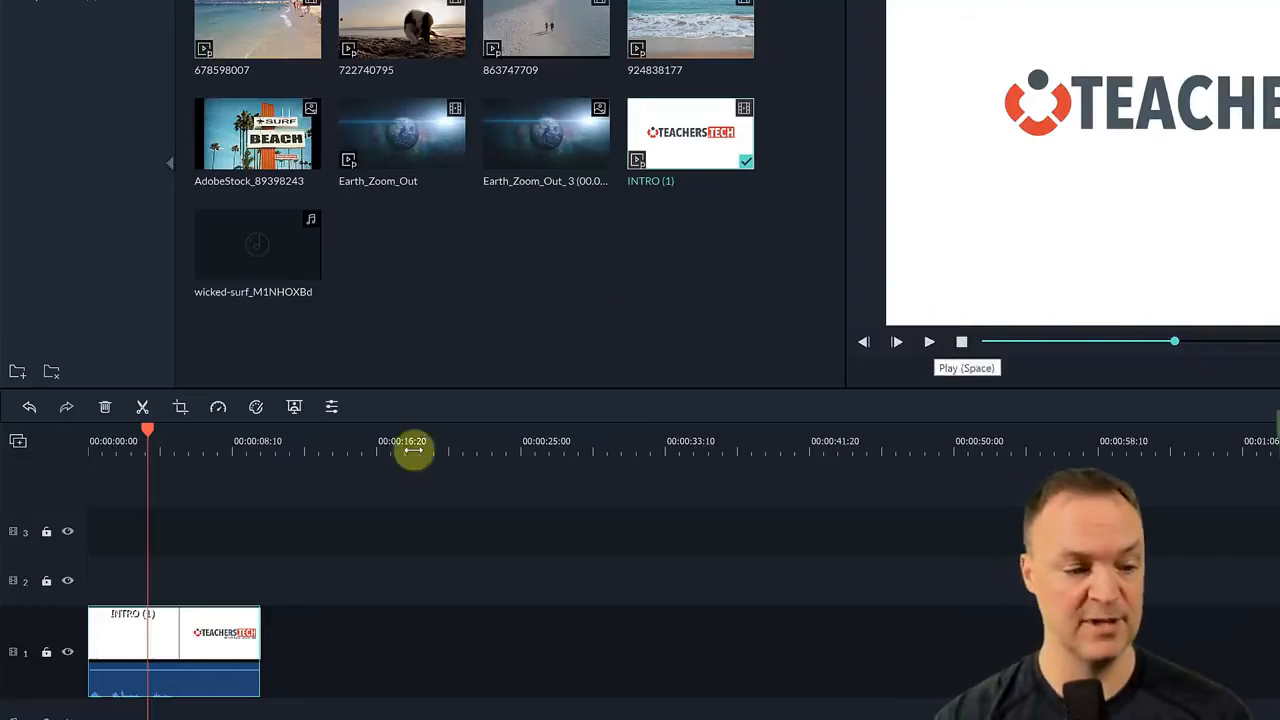
Step: Open the custom speed settings for the INTRO (1) clip
click(218, 410)
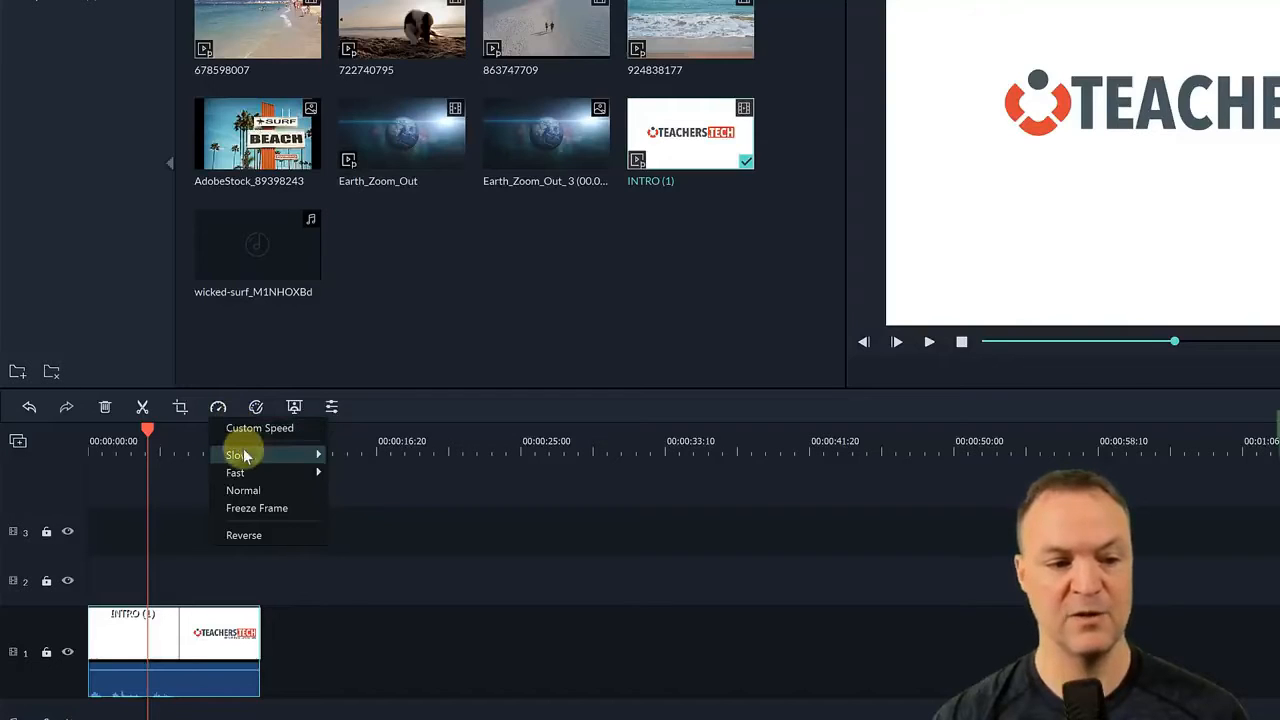
mouse_move(251, 476)
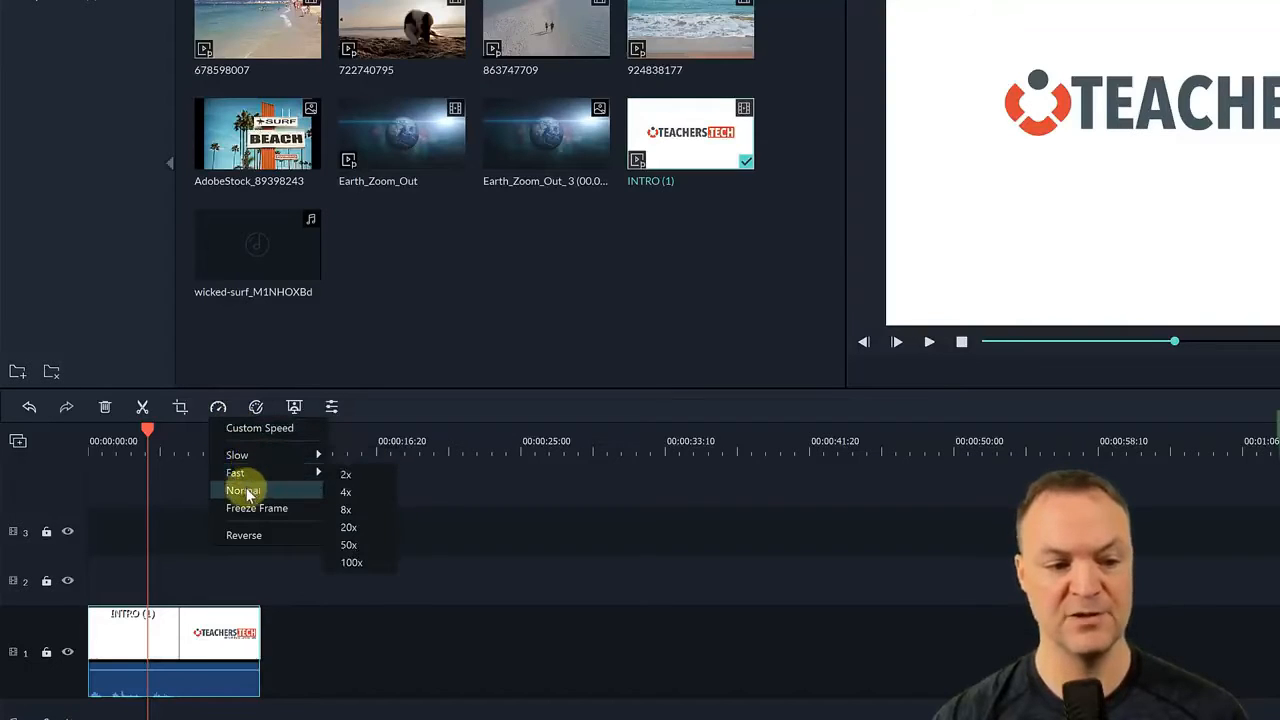
click(273, 428)
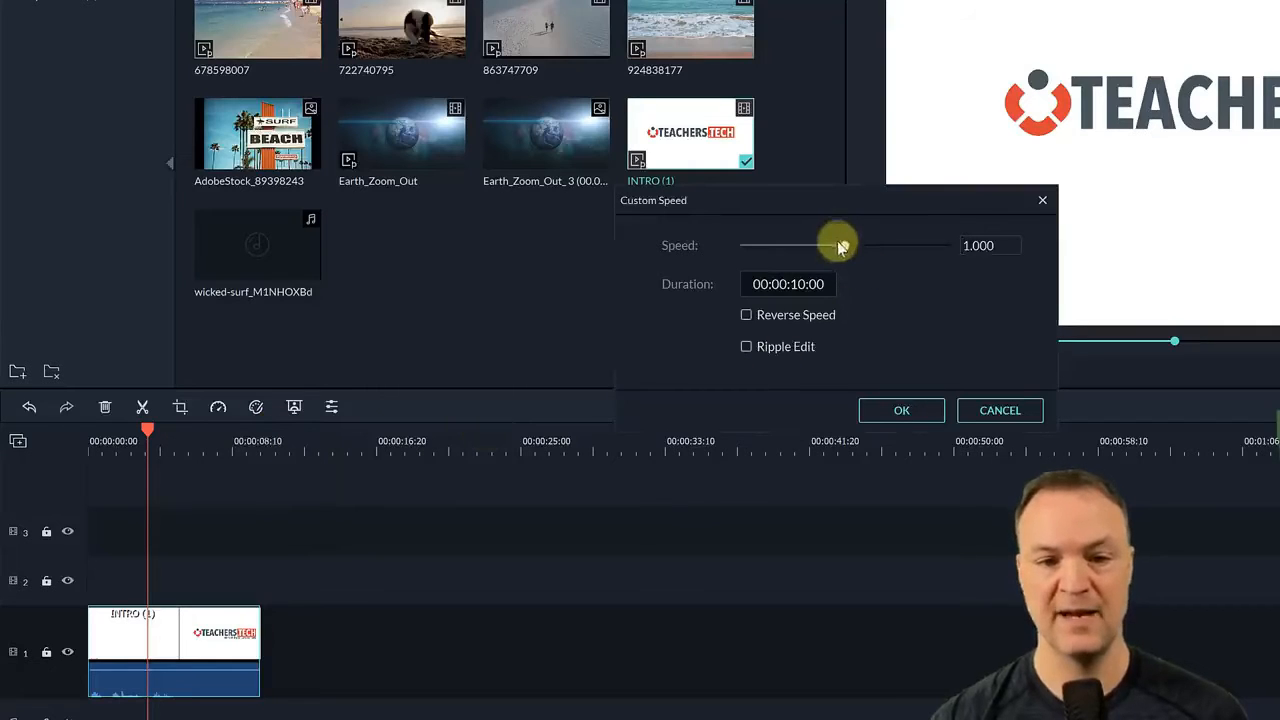
Step: Try custom speeds of 10.379, 6, 5 and 4 for the INTRO (1) clip
mouse_move(841, 247)
mouse_down()
mouse_move(866, 256)
mouse_move(846, 256)
mouse_move(854, 247)
mouse_up()
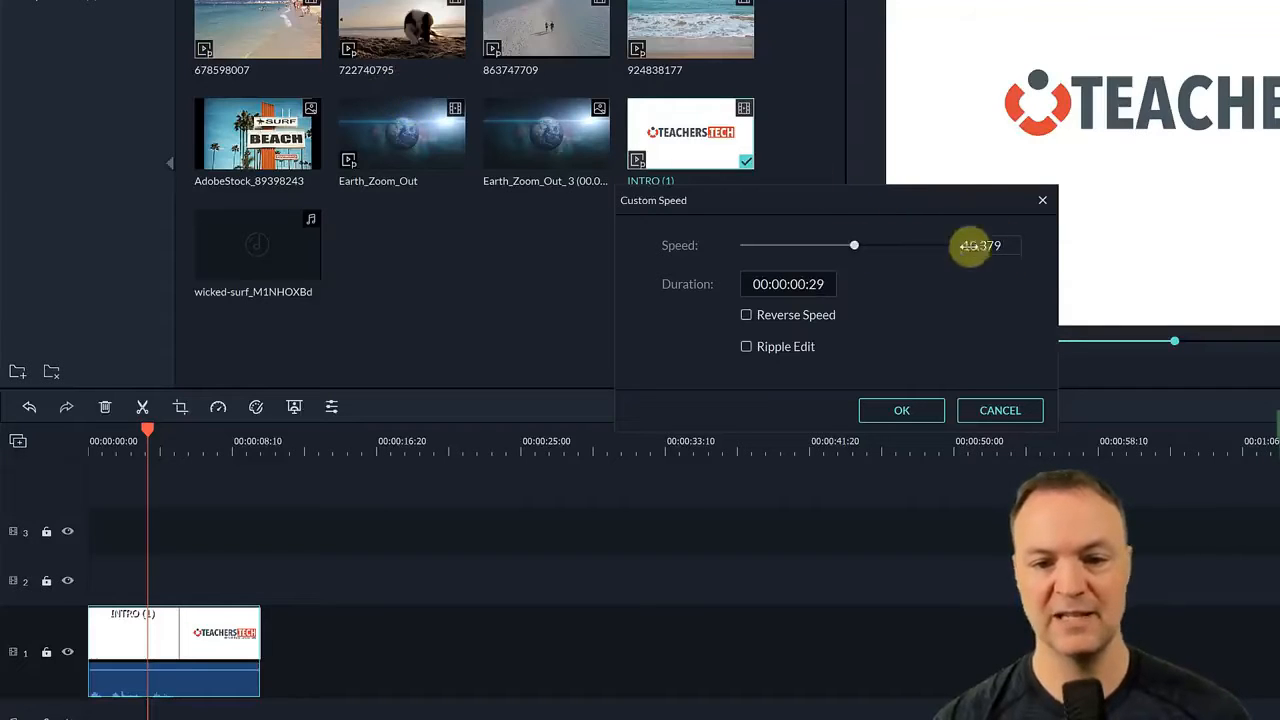
double_click(982, 246)
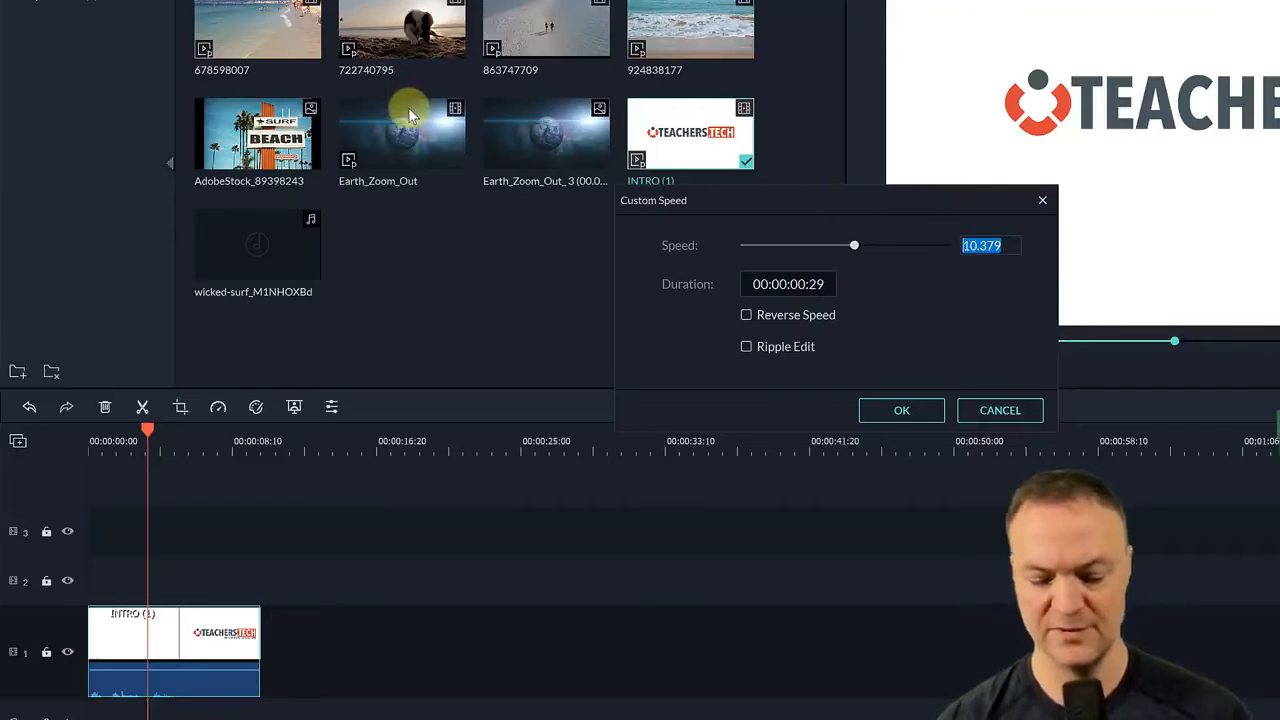
text(6)
key(Return)
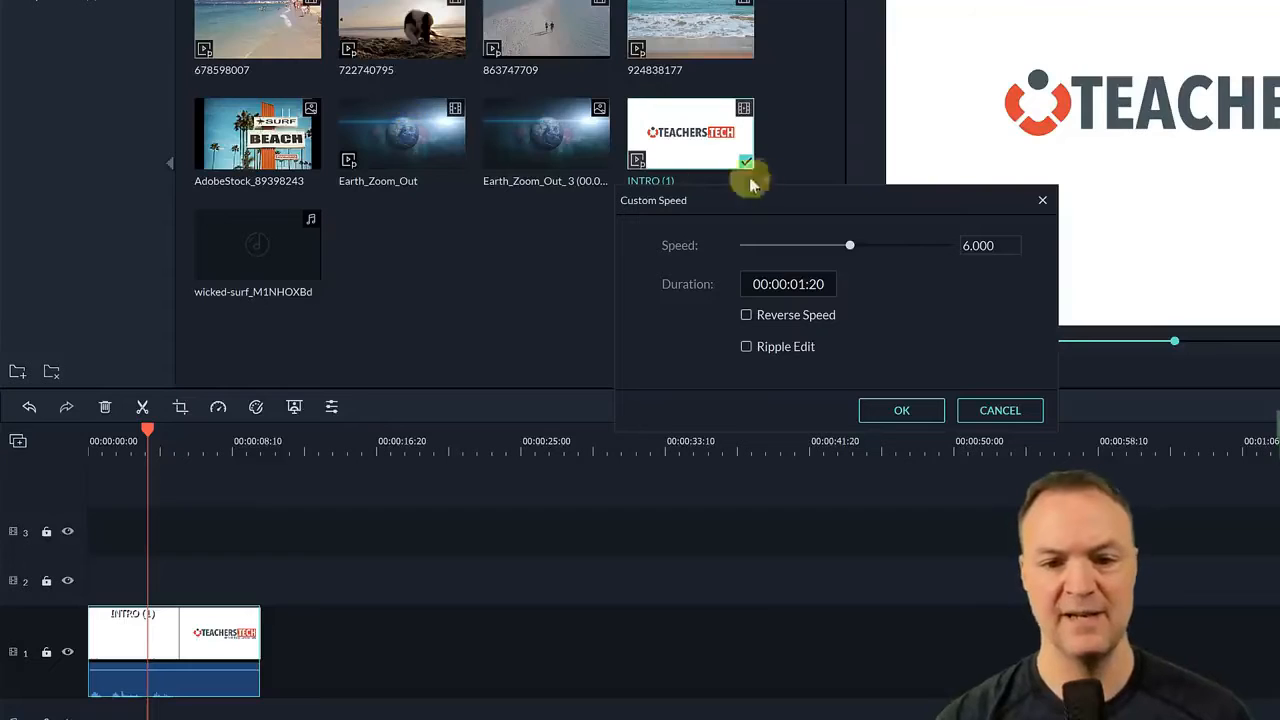
double_click(977, 245)
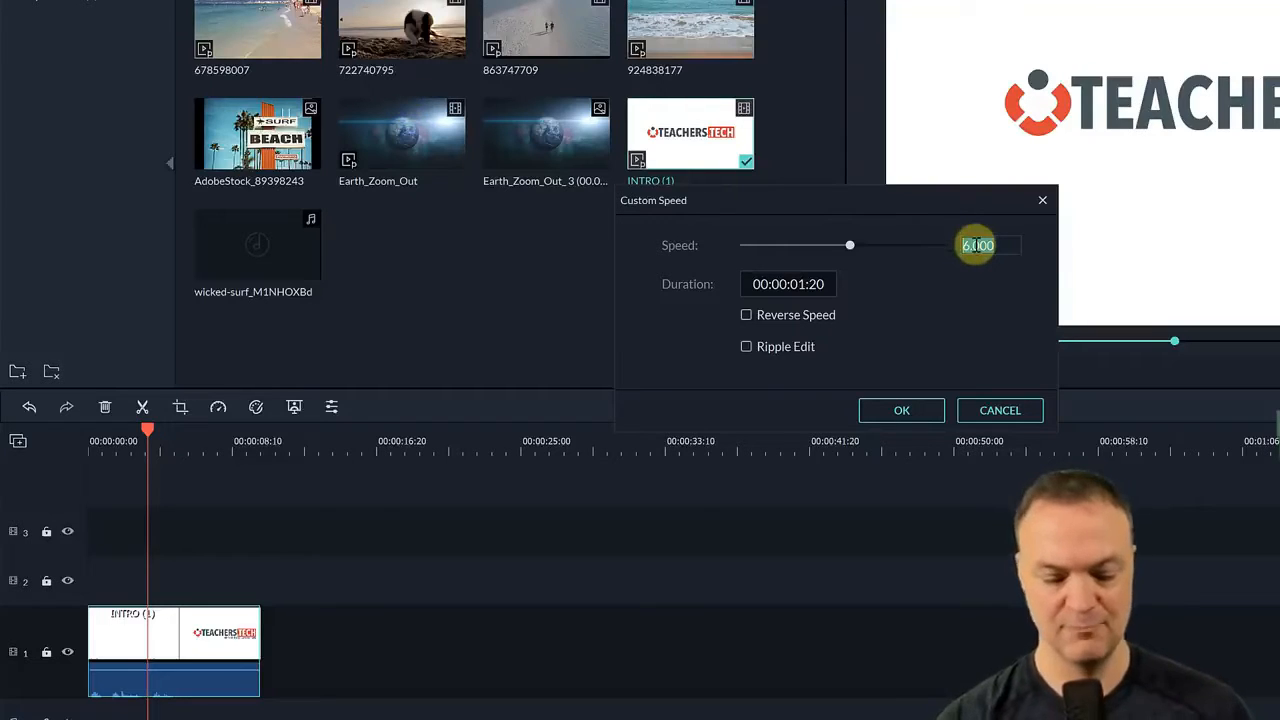
text(5)
key(Return)
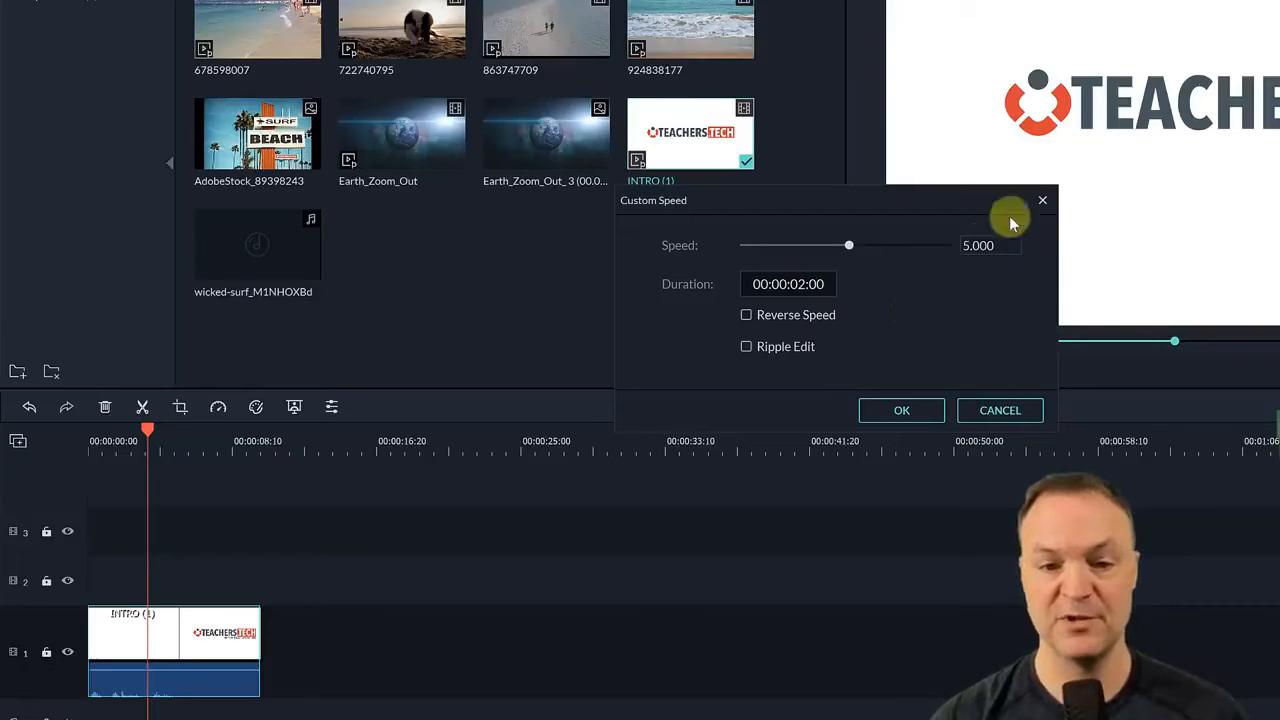
double_click(1004, 245)
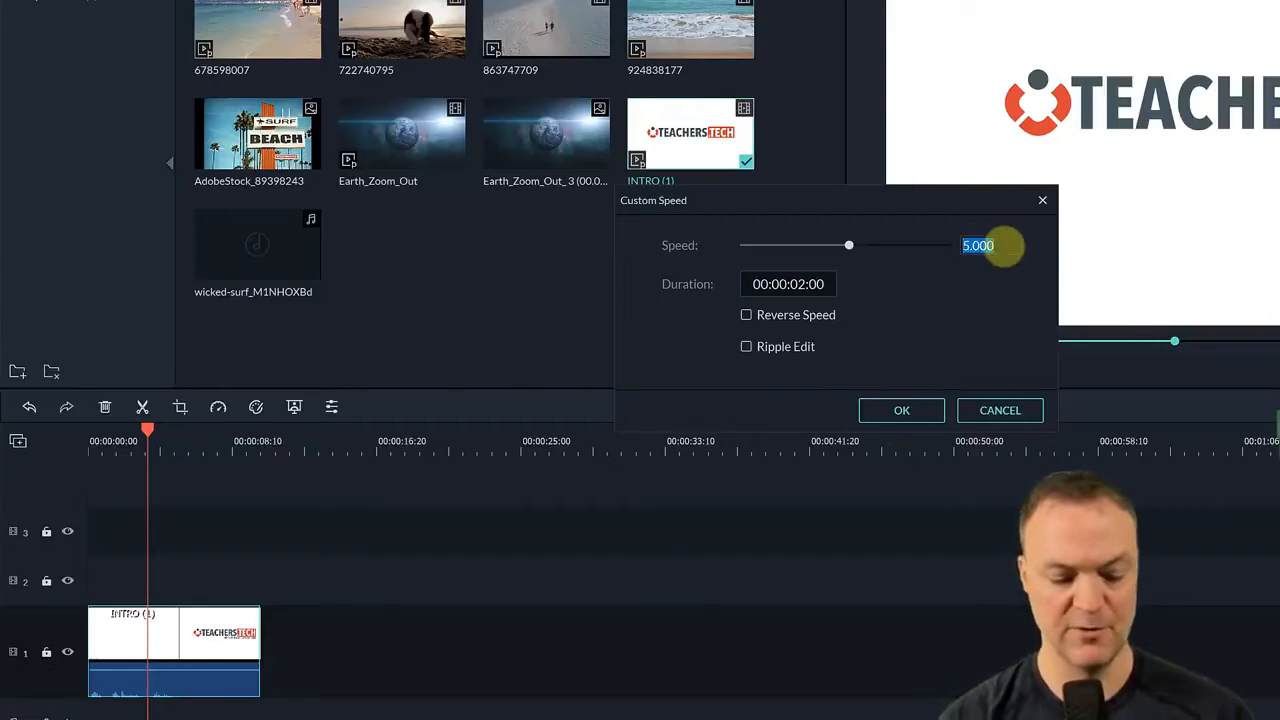
text(4)
key(Return)
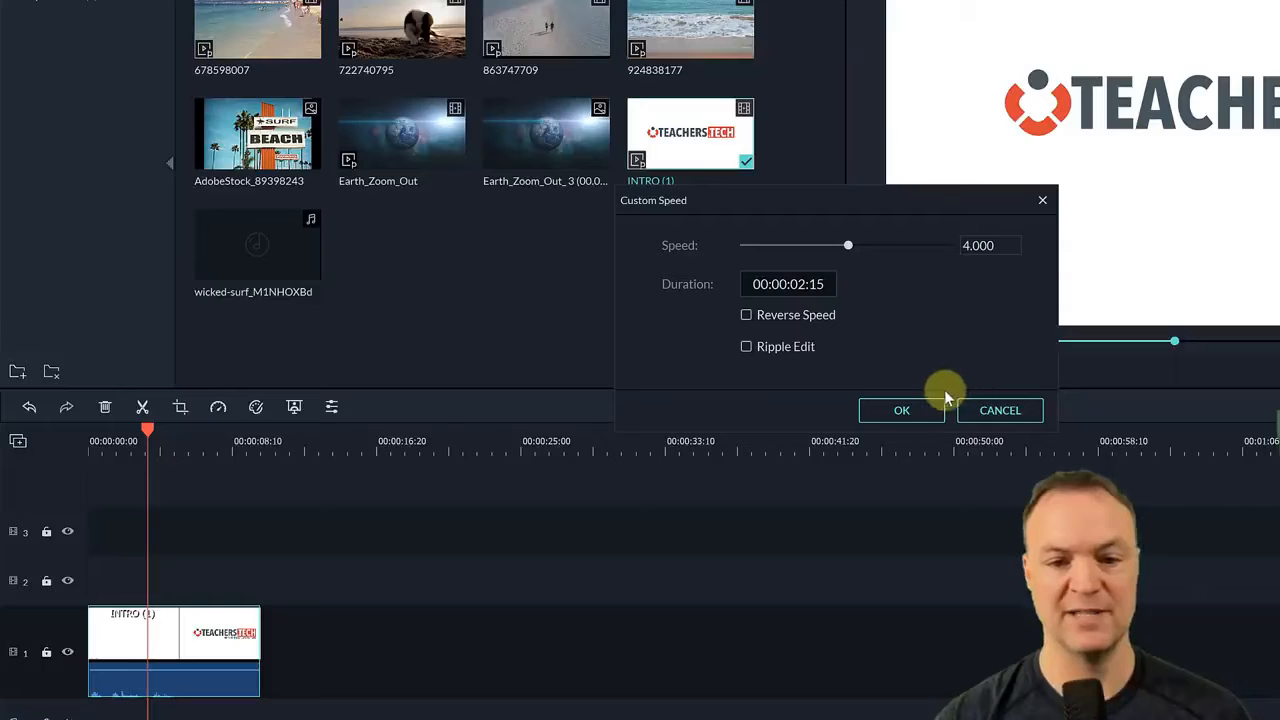
Step: Set the INTRO (1) clip's custom speed to 3 and apply it
double_click(985, 247)
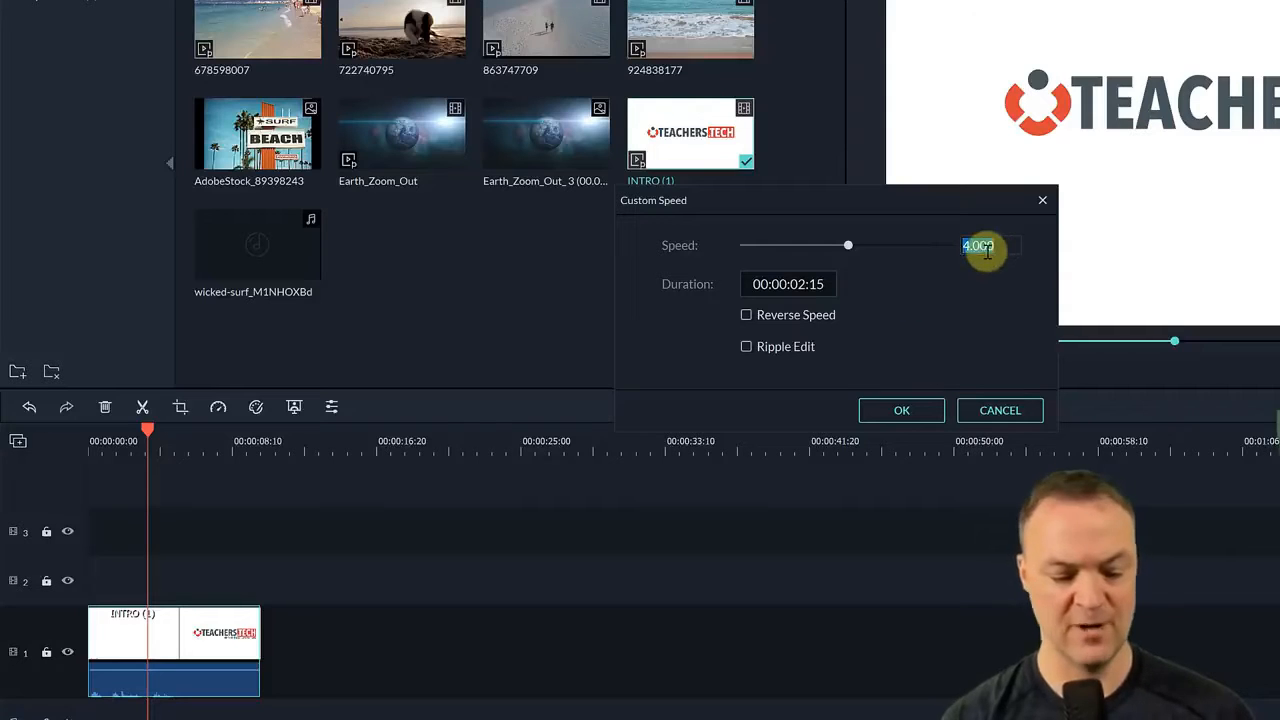
text(3)
key(Return)
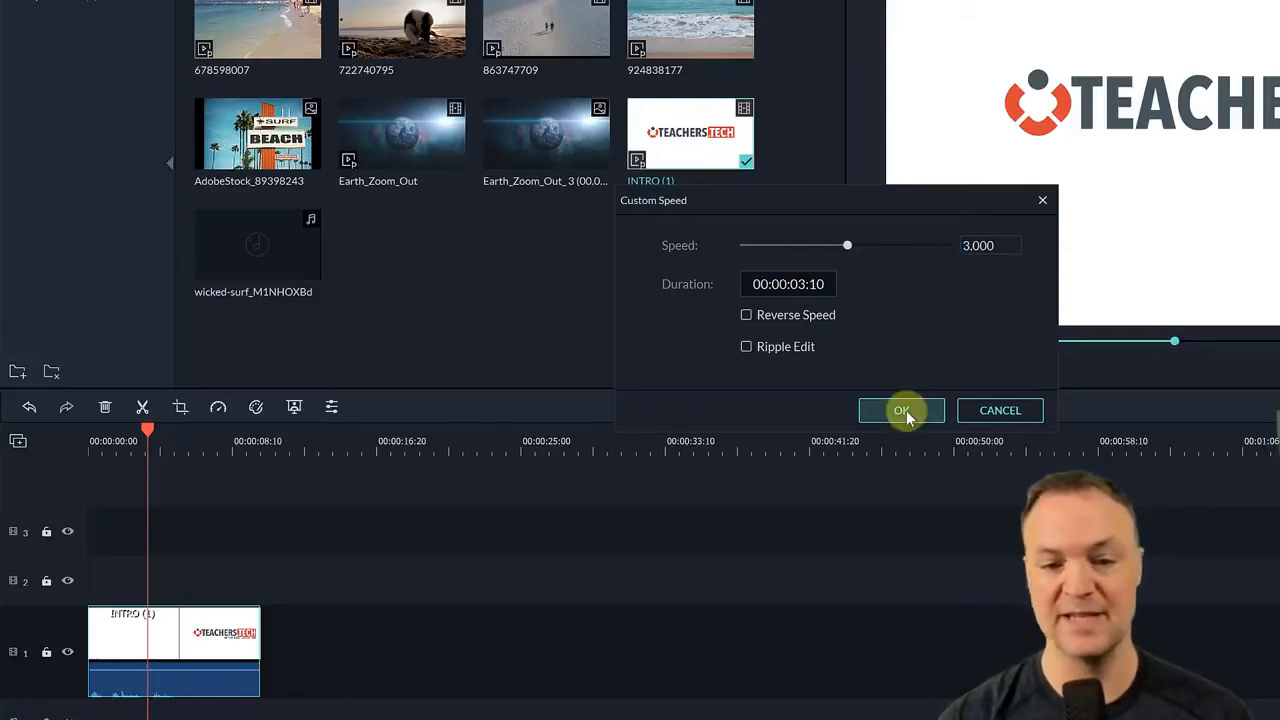
click(903, 411)
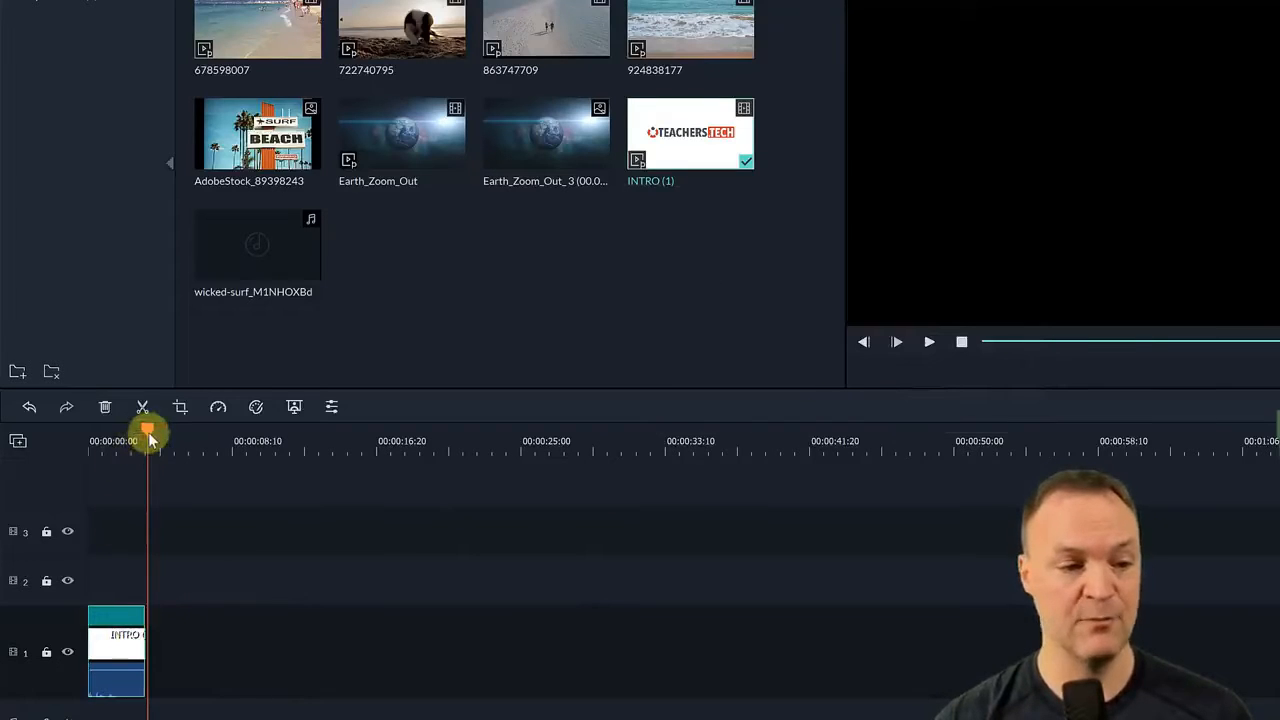
Step: Play the sped-up INTRO (1) clip from near its beginning
drag(147, 432, 101, 450)
click(926, 344)
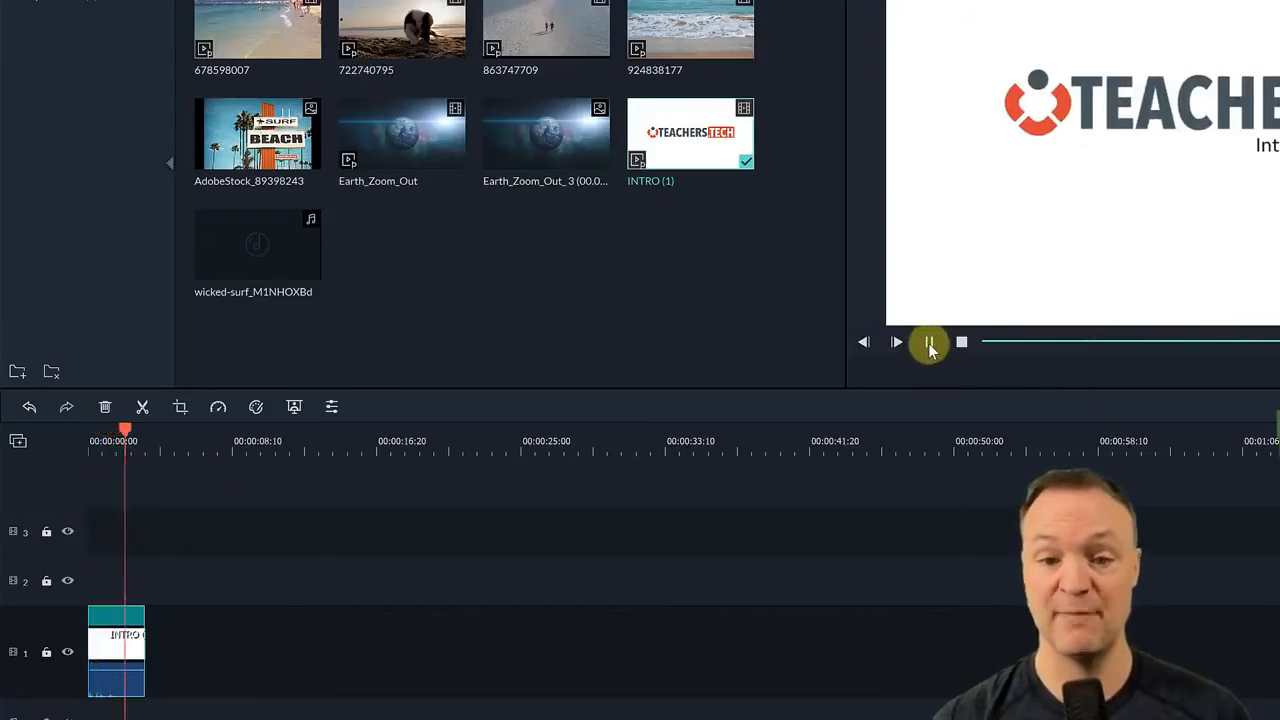
click(930, 344)
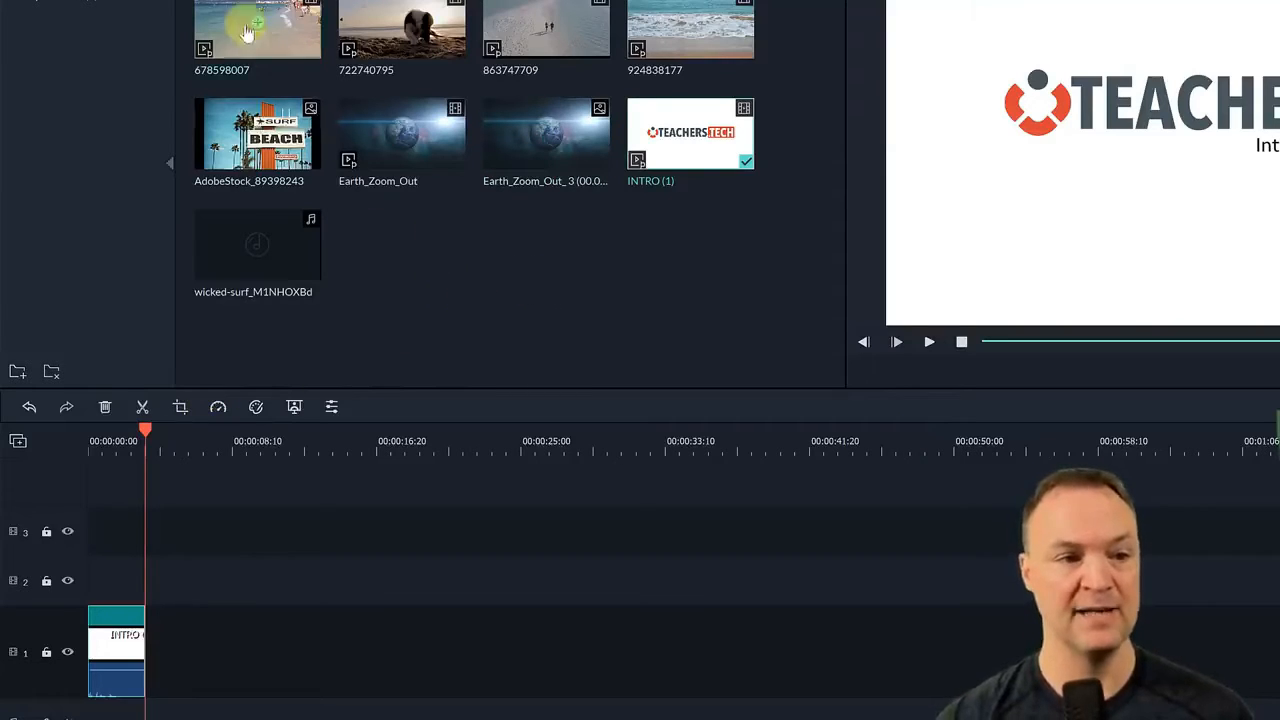
Step: Place clip 863747709 on video track 1 at about 8 seconds and move the playhead to 00:00:09:24
drag(510, 28, 280, 610)
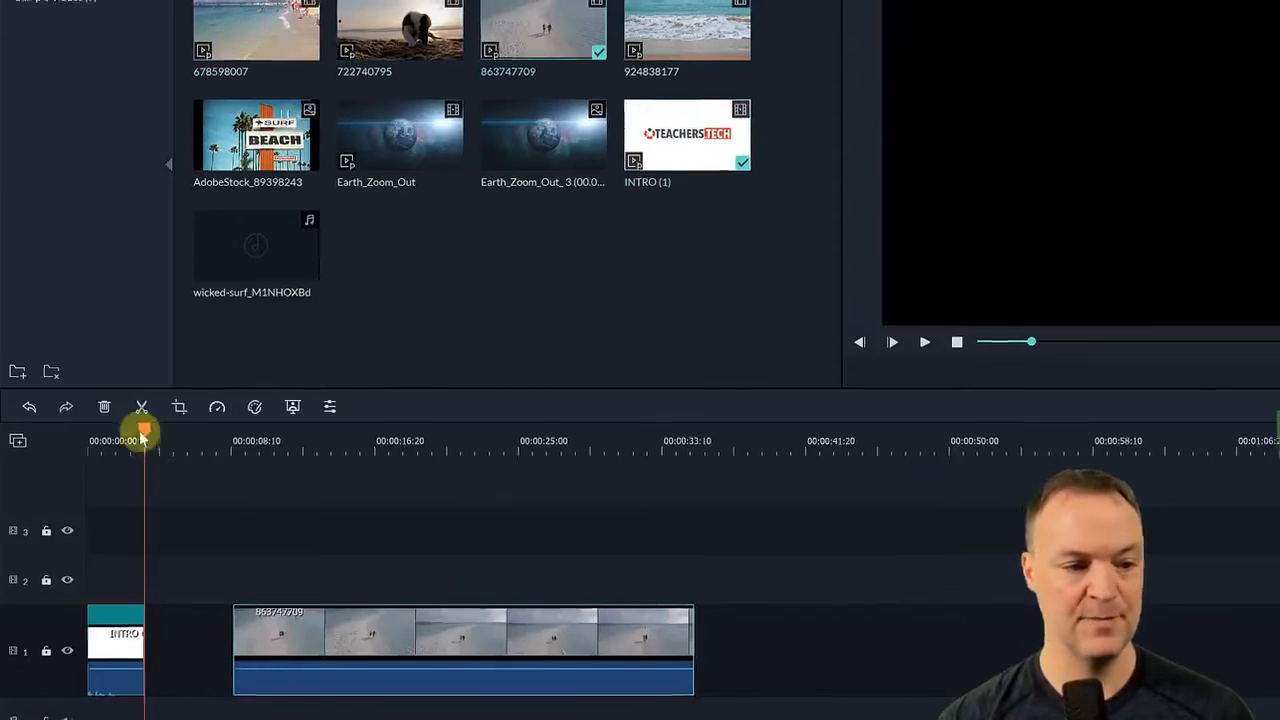
click(258, 453)
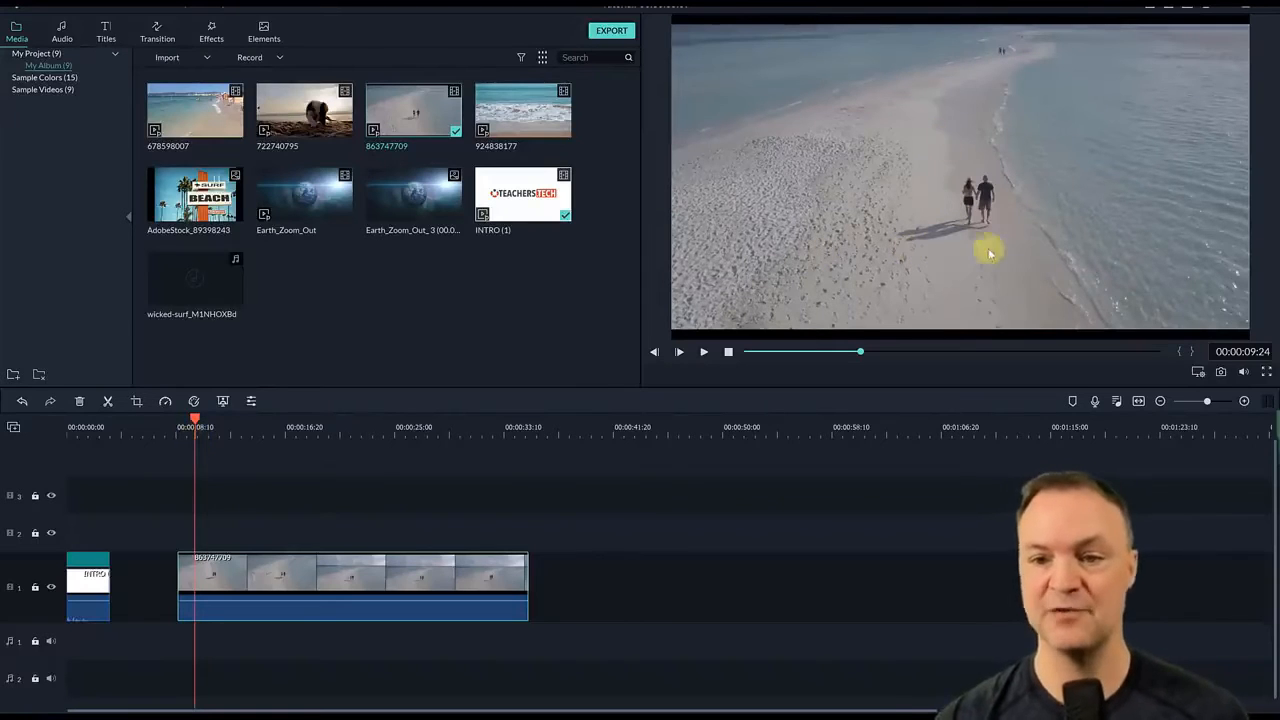
Step: Crop clip 863747709 around the walking couple to 2057 x 1085, keeping the original ratio
click(136, 401)
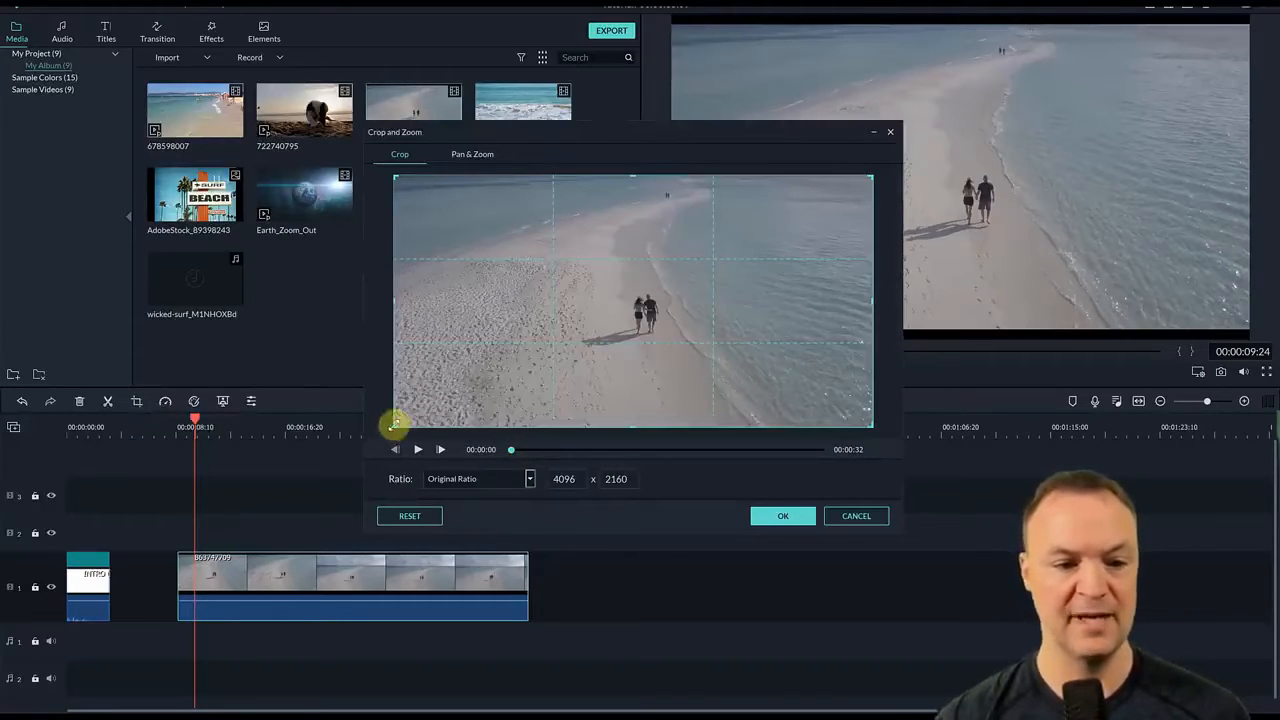
drag(395, 424, 545, 352)
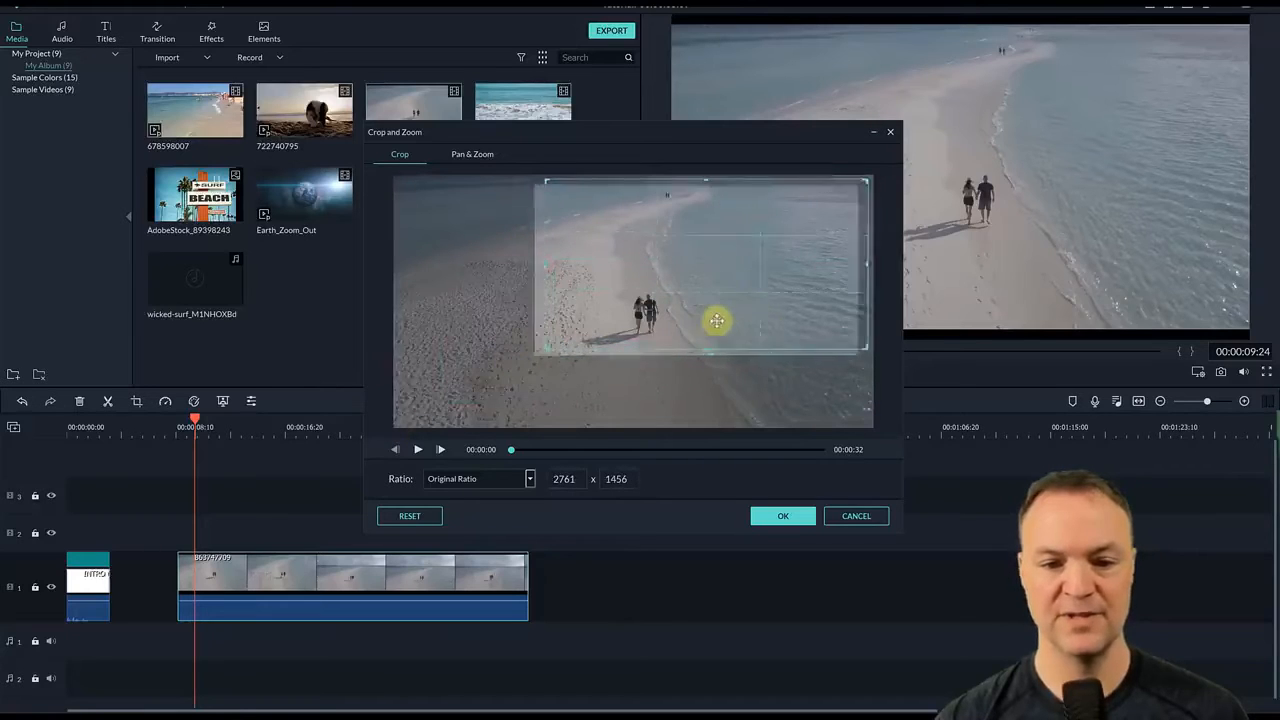
drag(716, 320, 697, 334)
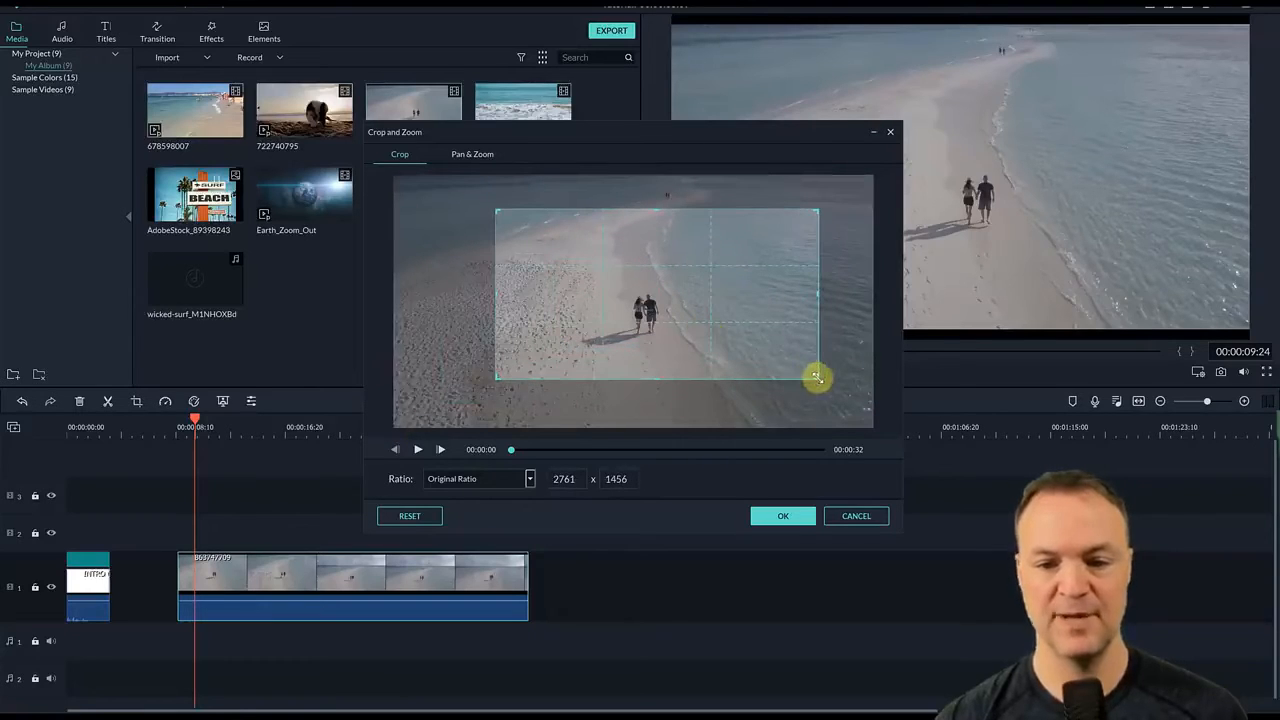
drag(816, 377, 727, 337)
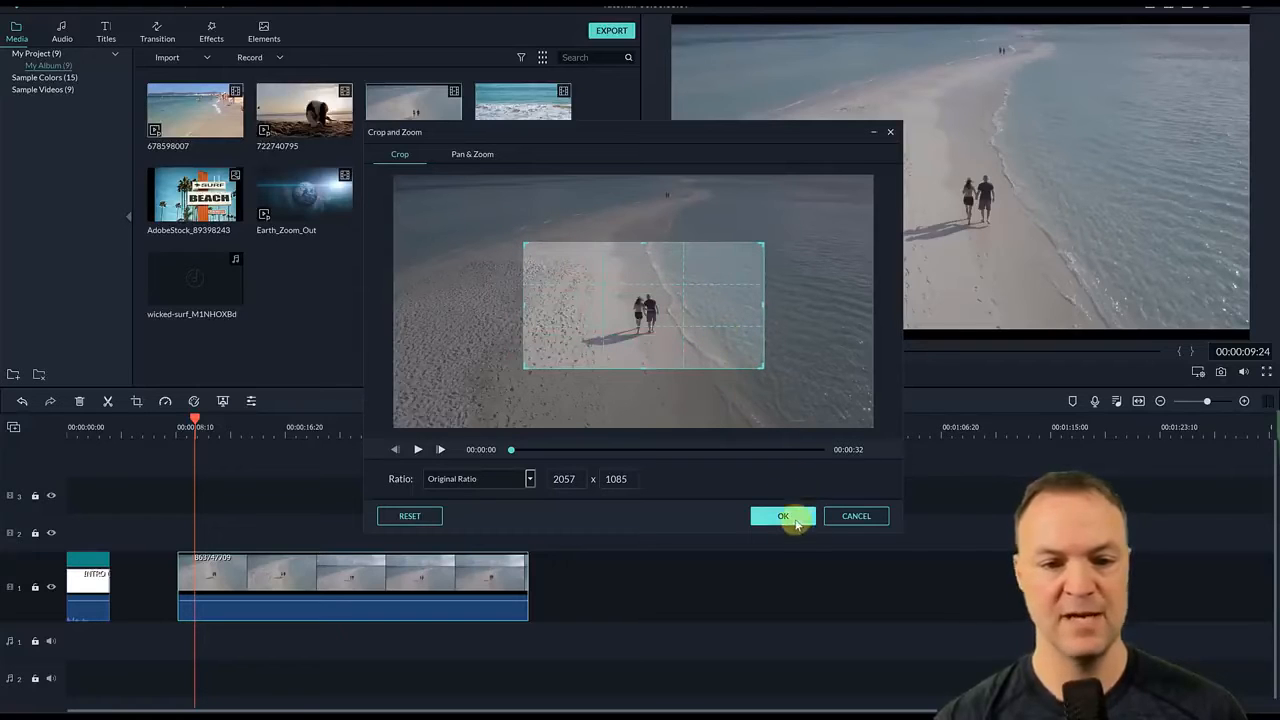
click(785, 516)
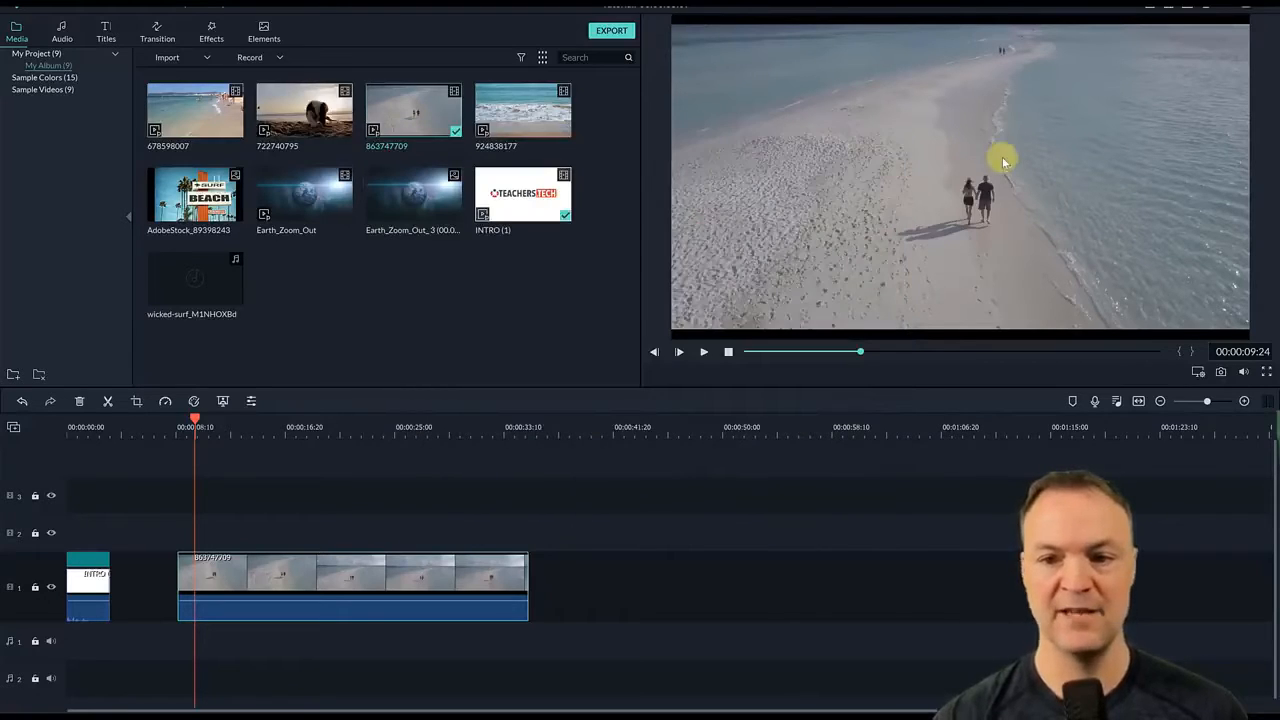
Step: Play the cropped clip 863747709 from the current playhead position
click(704, 353)
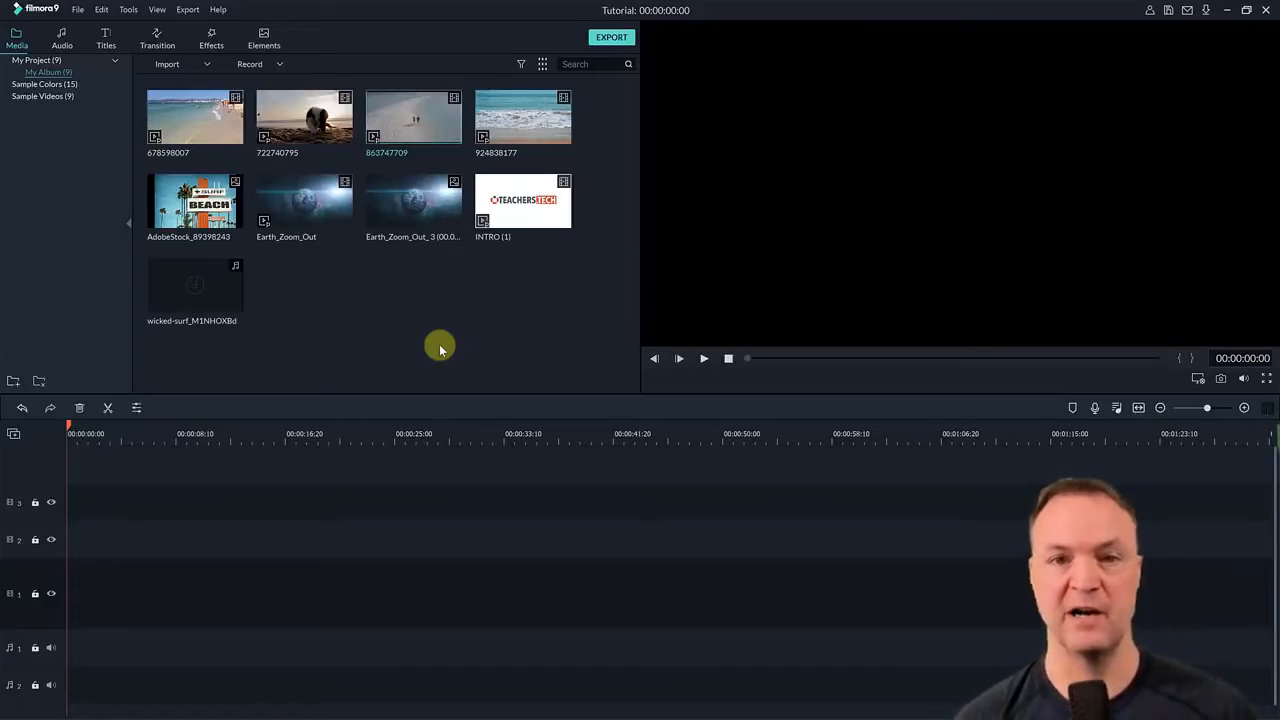
Step: Add clip 678598007 at the start of video track 1, matching the project settings to the media, and play it
click(193, 121)
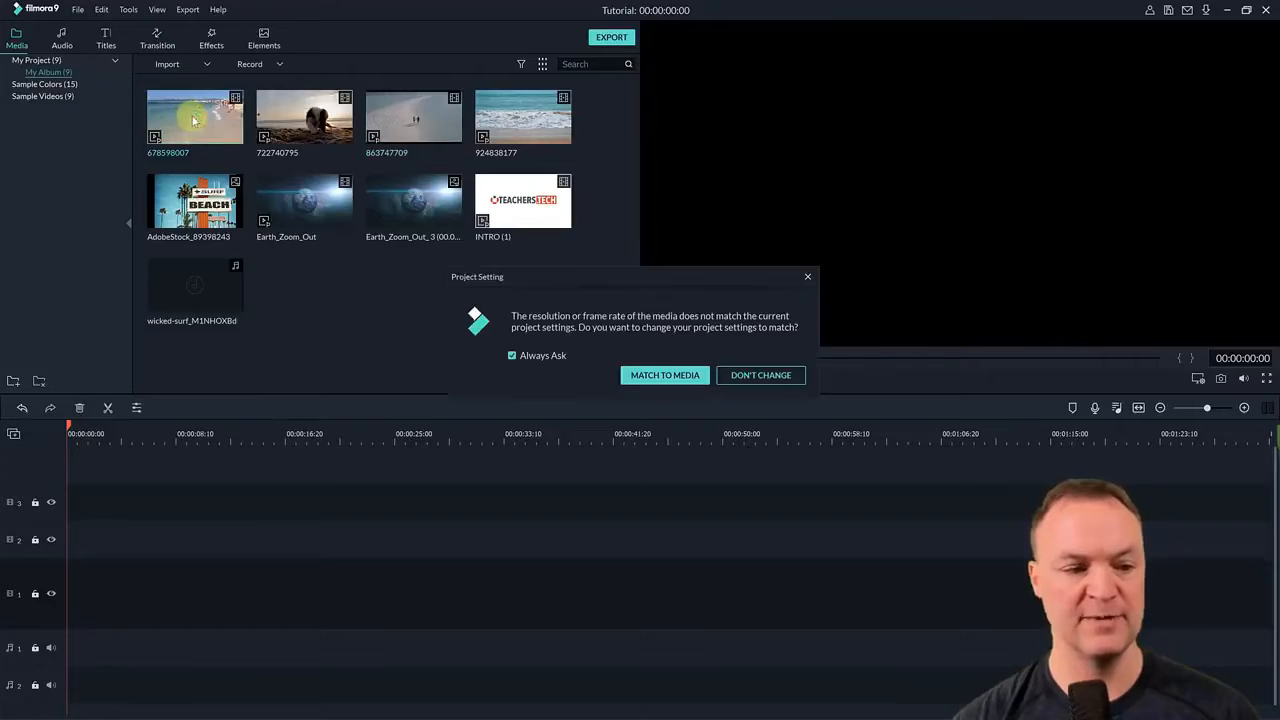
click(652, 375)
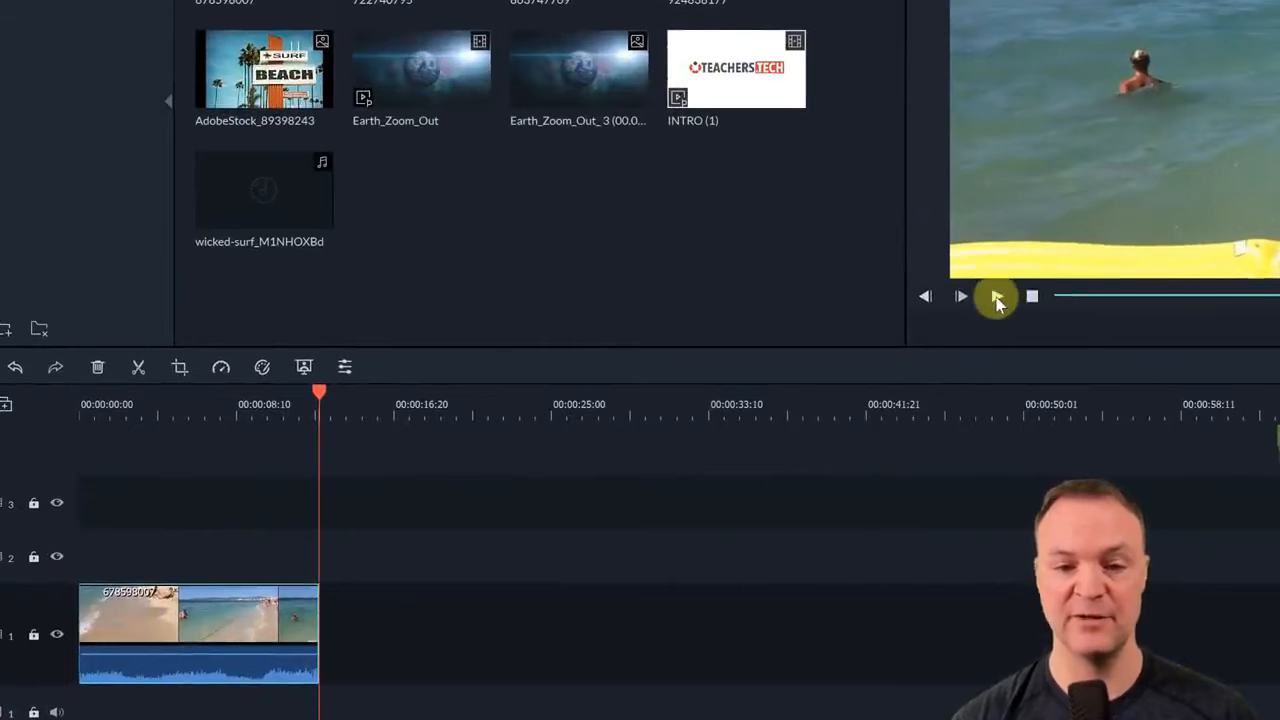
click(999, 297)
click(997, 297)
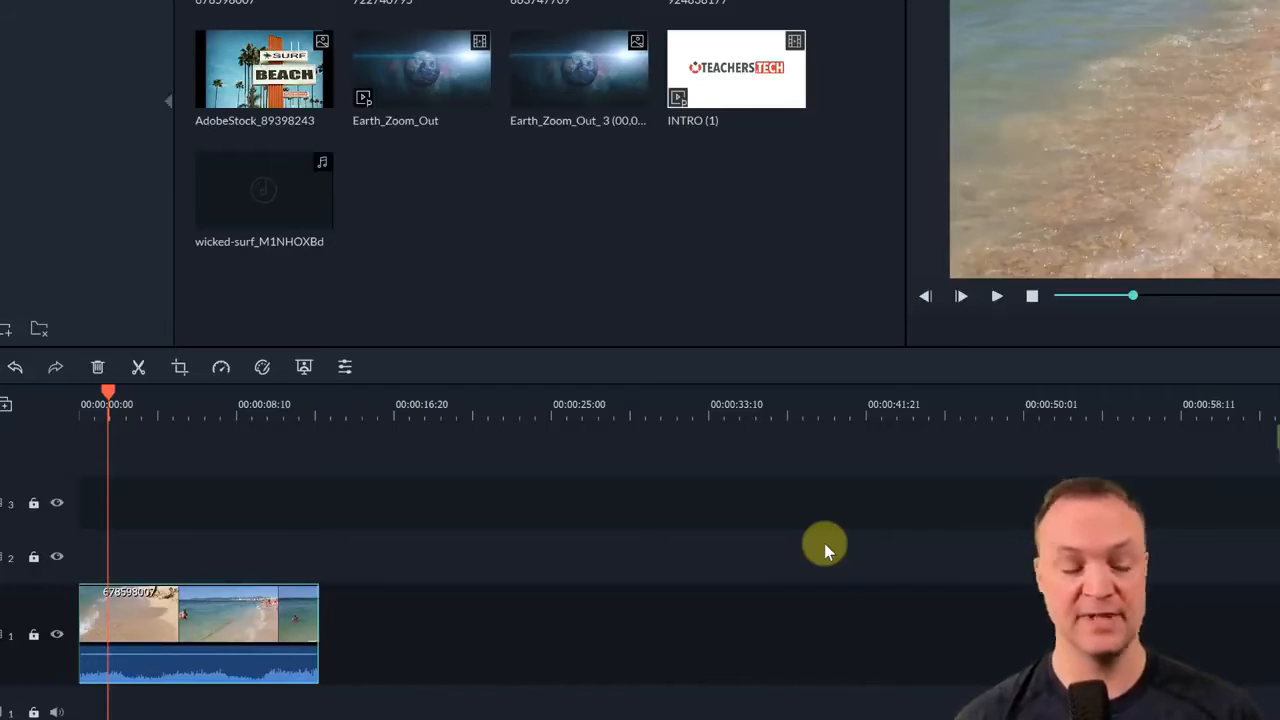
Step: Detach the audio from clip 678598007 and delete the detached audio from audio track 1
right_click(175, 635)
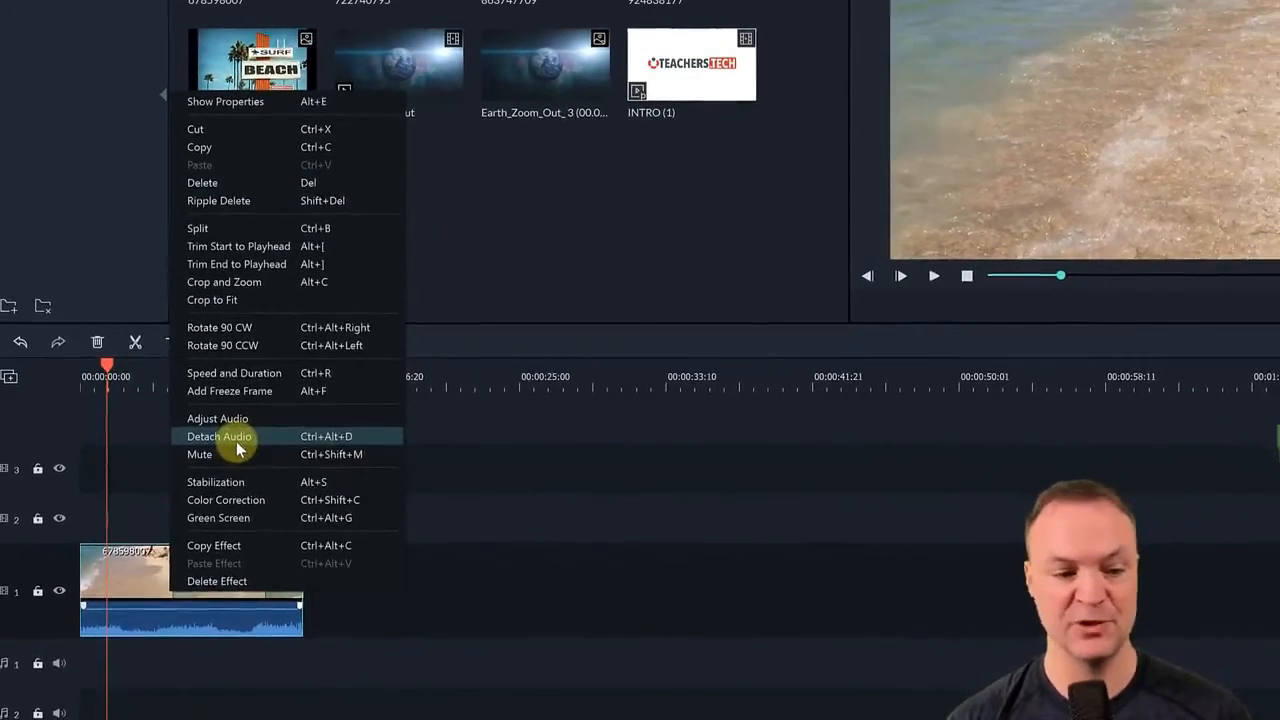
click(219, 436)
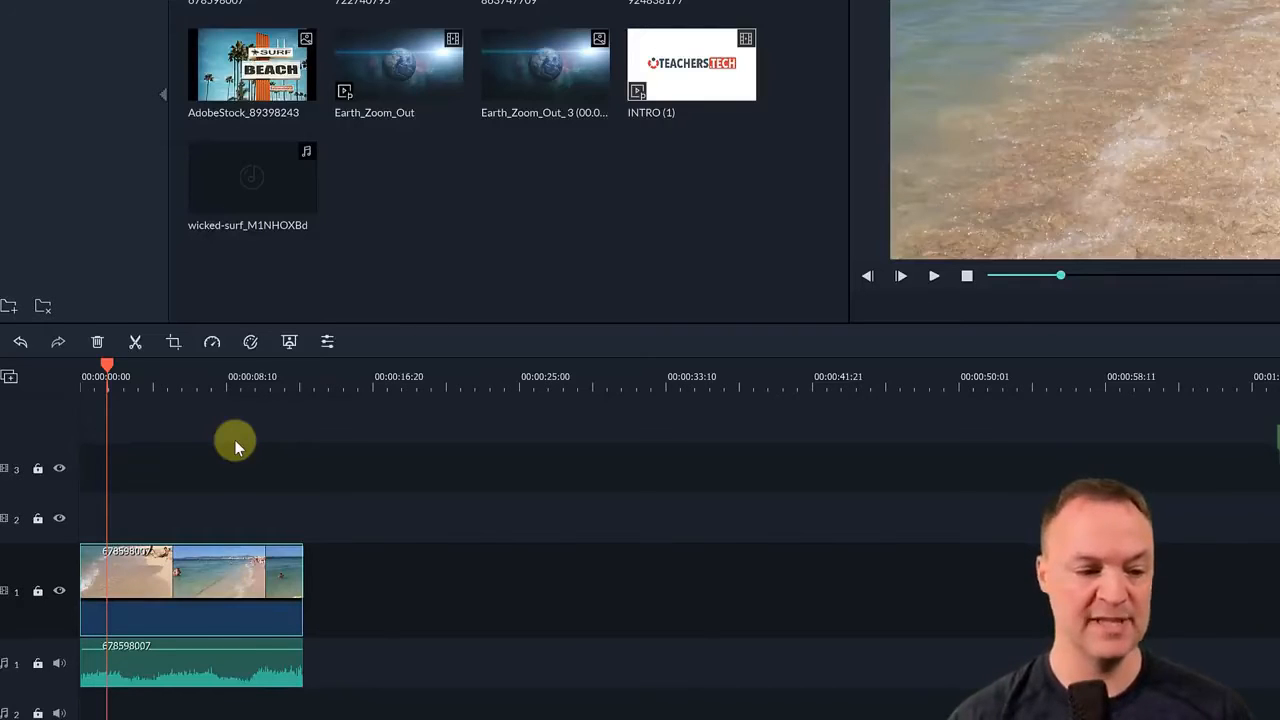
click(200, 673)
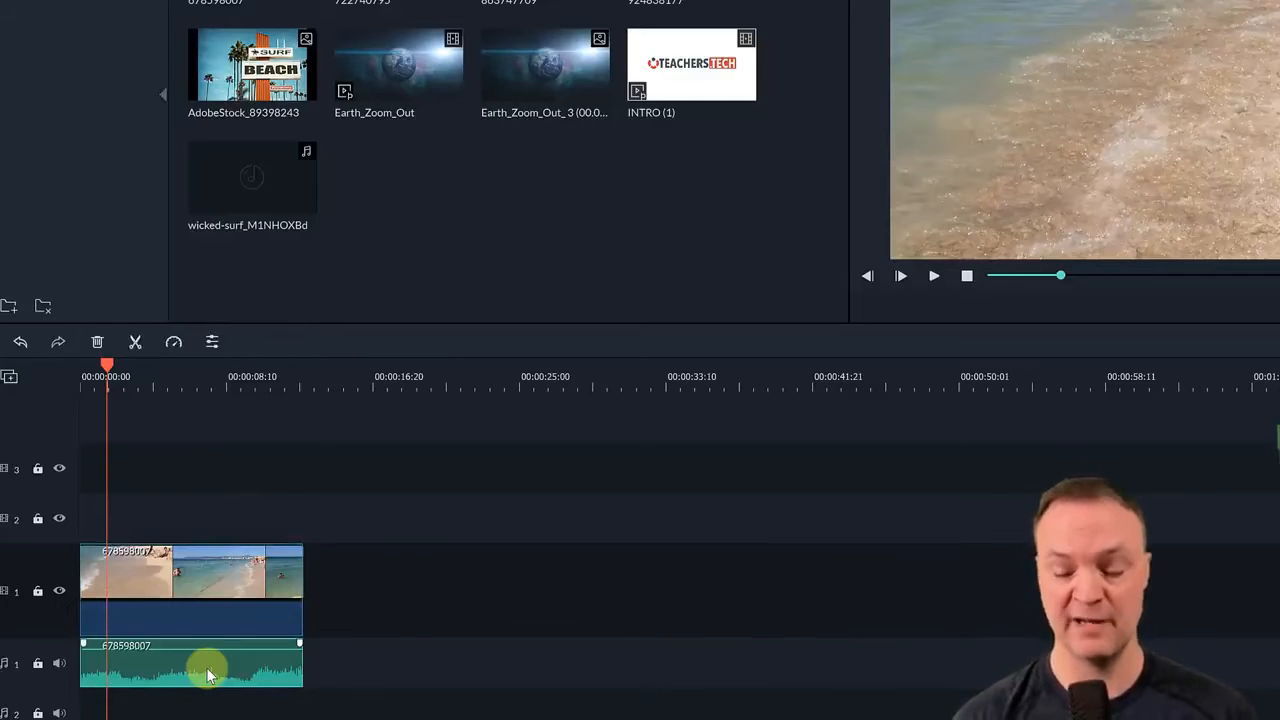
key(Delete)
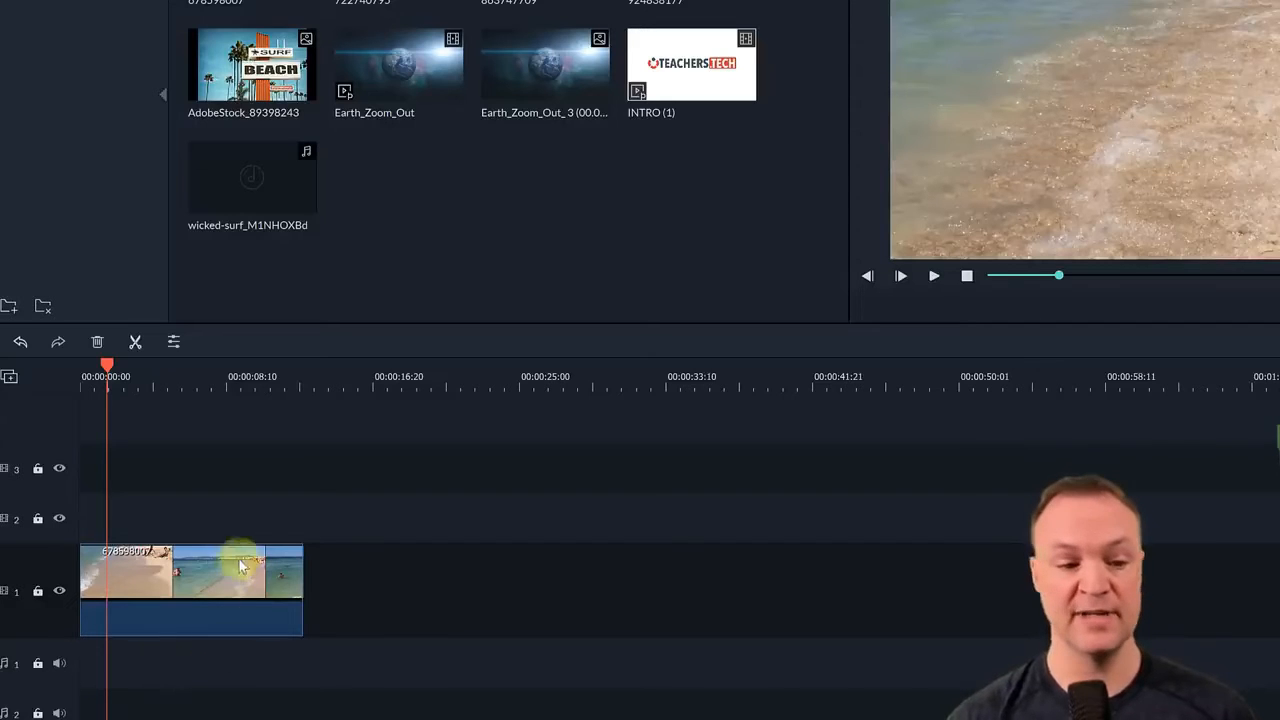
right_click(212, 570)
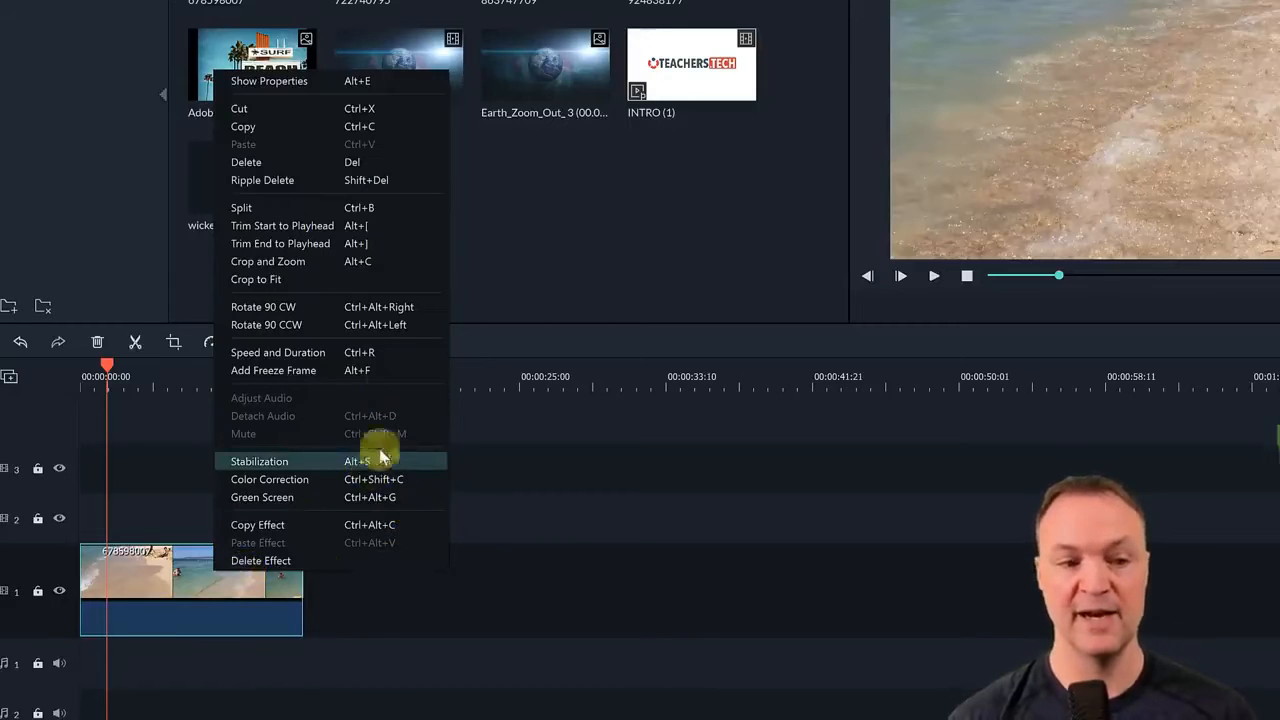
click(448, 685)
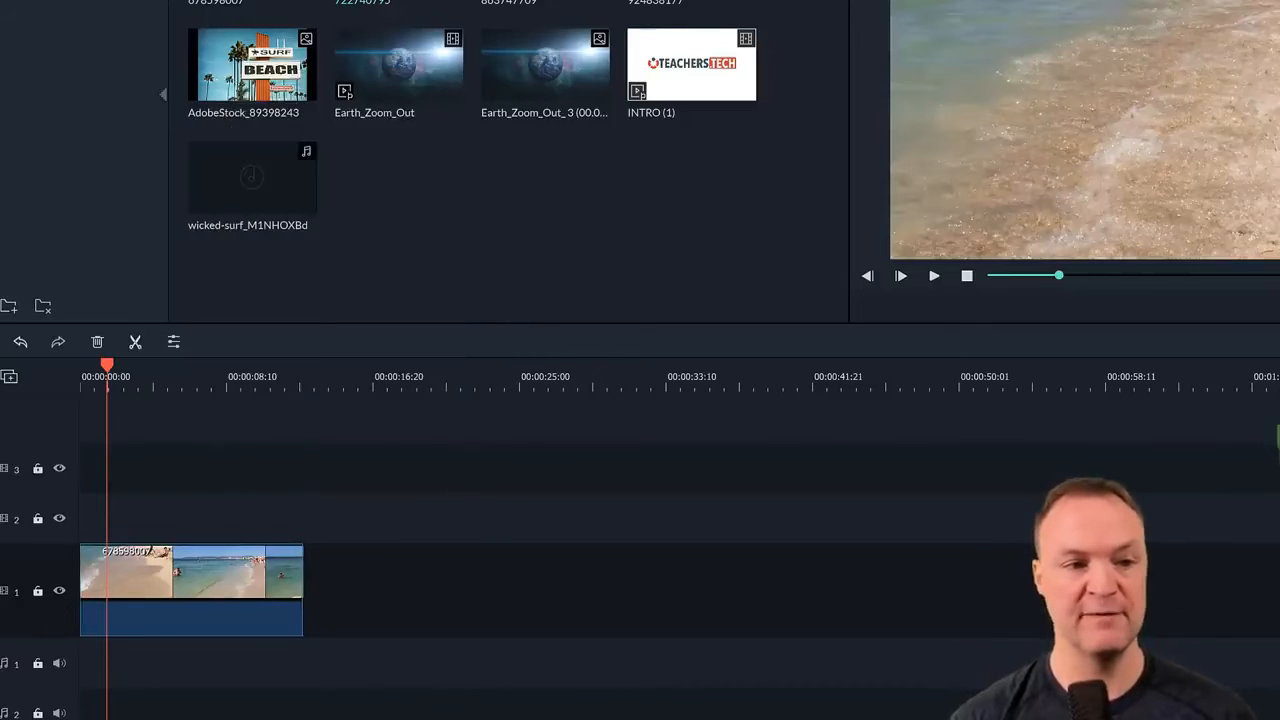
Step: Place clips 722740795 and 924838177 after the first clip on video track 1, with 924838177 starting at about 24 seconds
drag(462, 632, 308, 603)
drag(392, 621, 384, 618)
drag(691, 5, 567, 578)
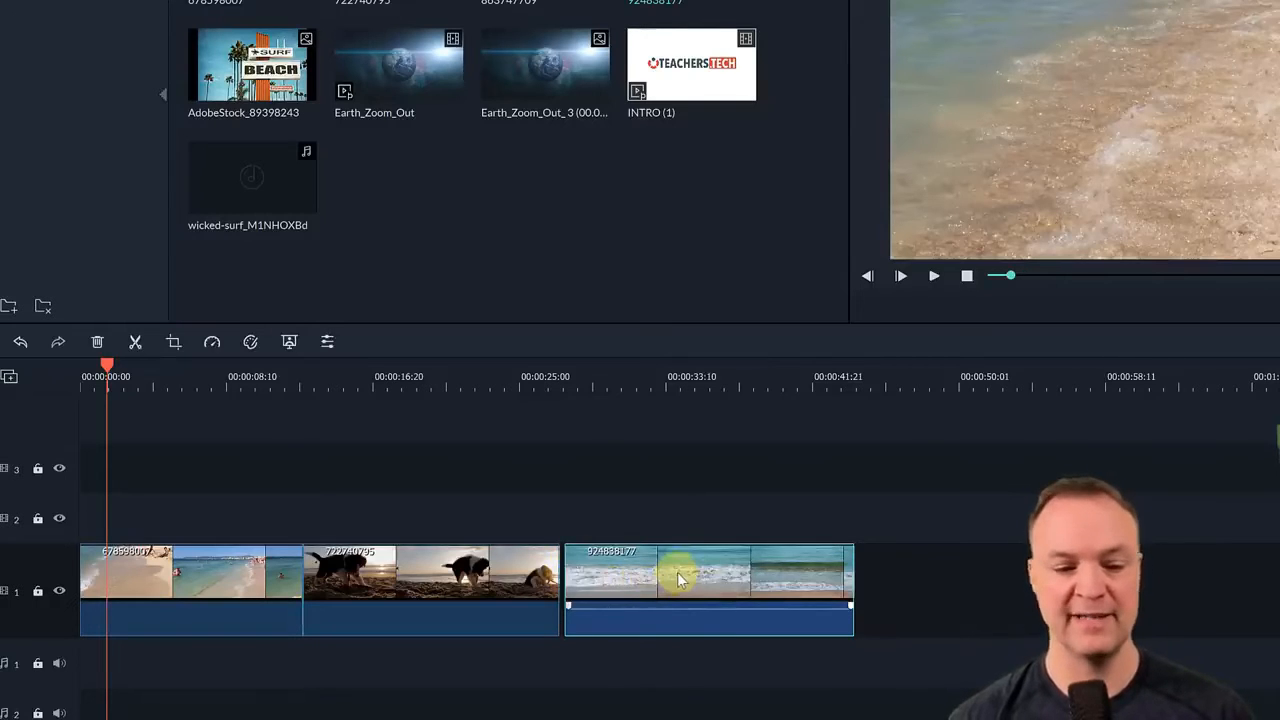
drag(674, 574, 612, 580)
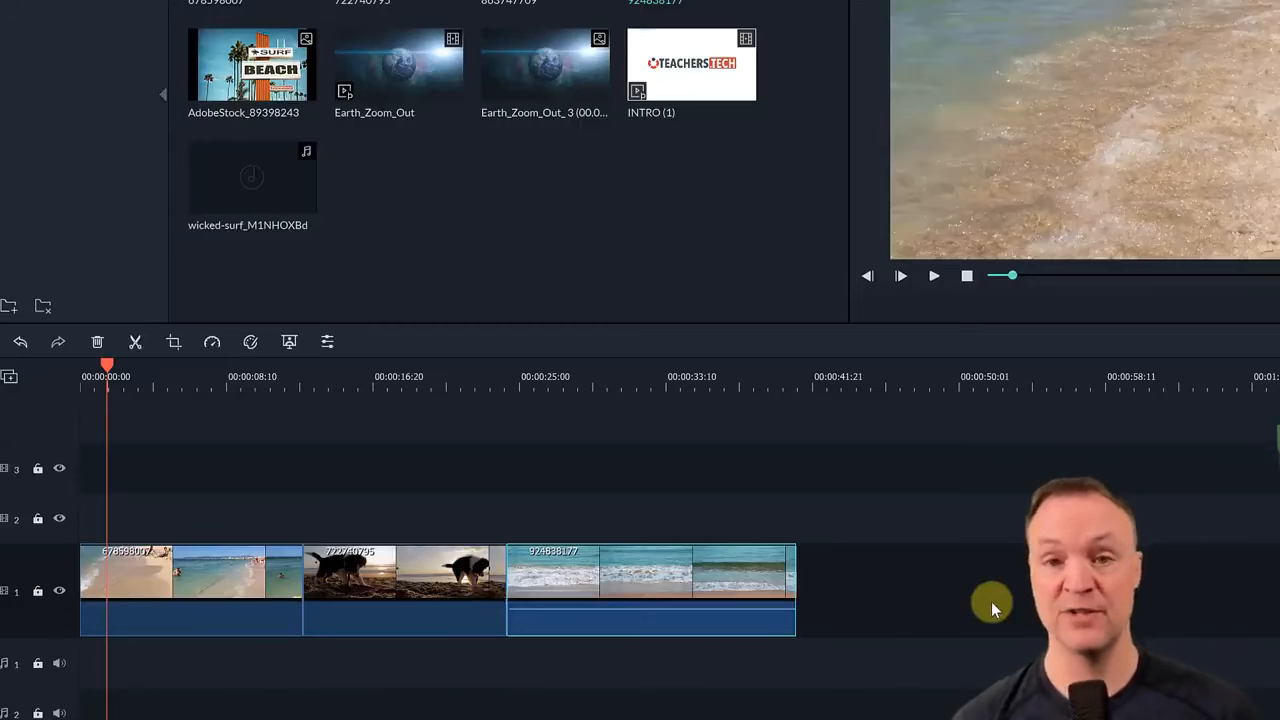
Step: Insert the wicked-surf_M1NHOXBd music at the playhead on audio track 1 and move the displaced video clips back to close the gap
mouse_move(256, 191)
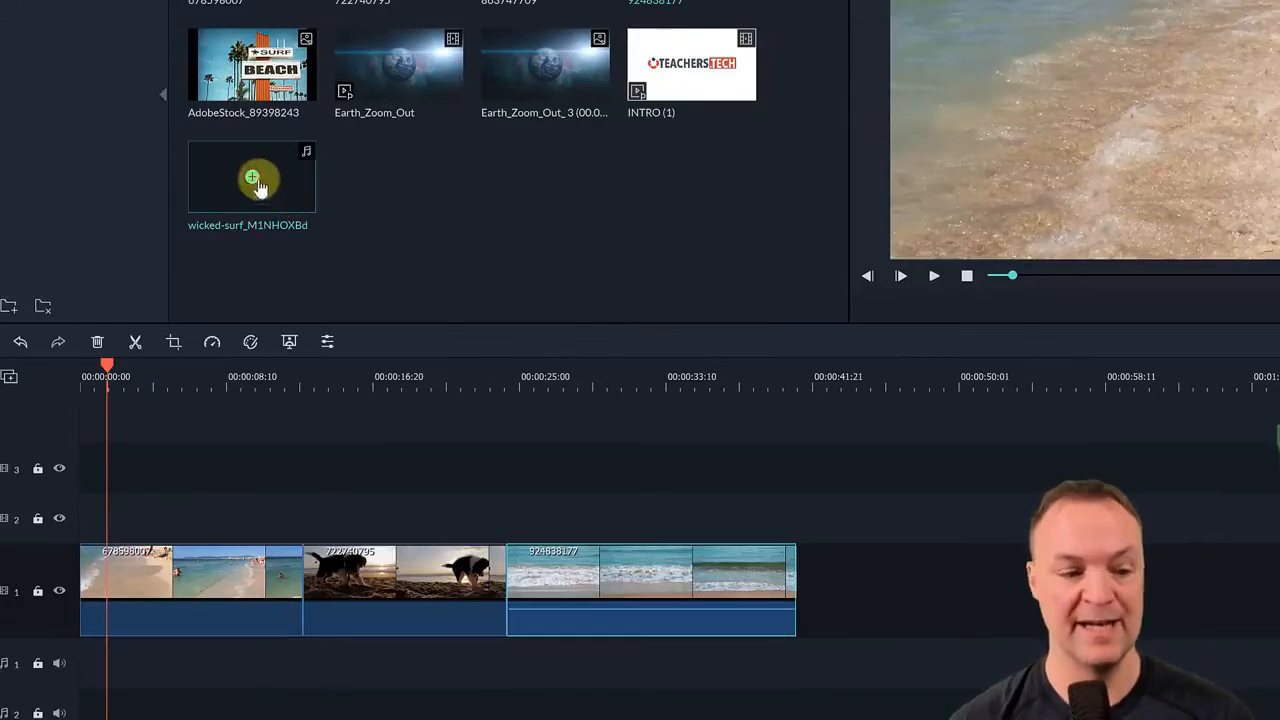
click(253, 178)
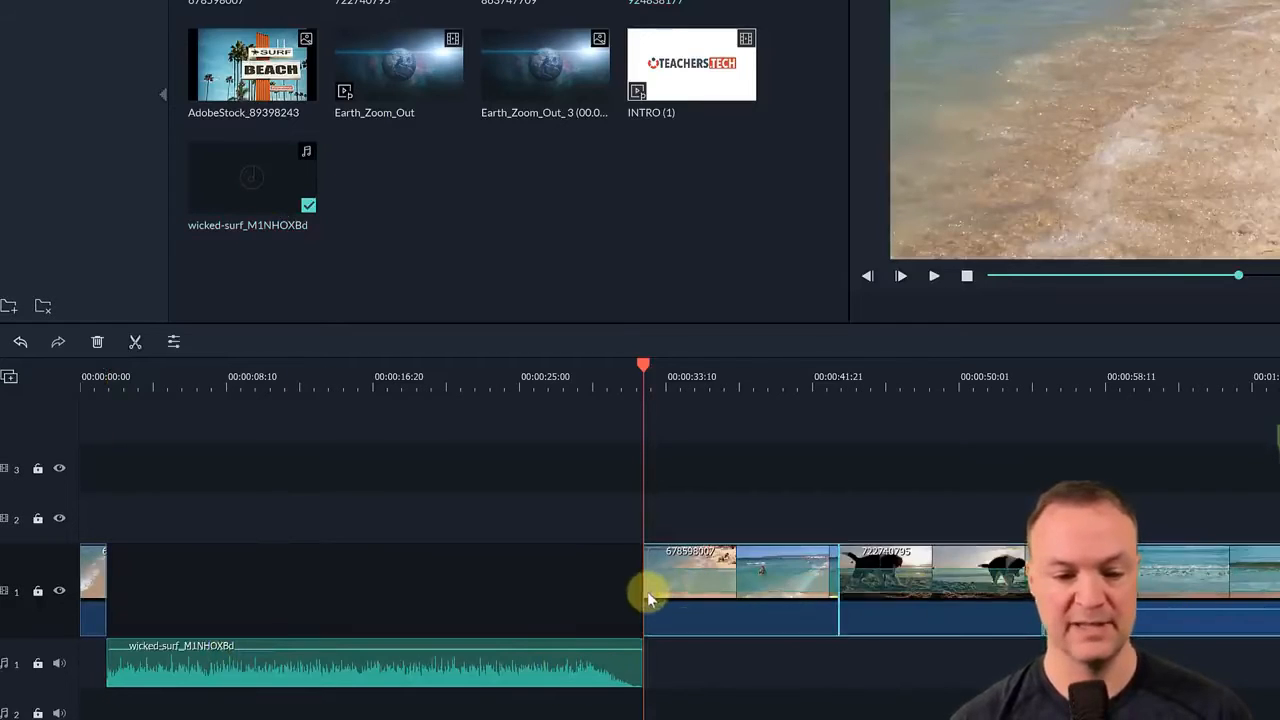
drag(701, 591, 160, 612)
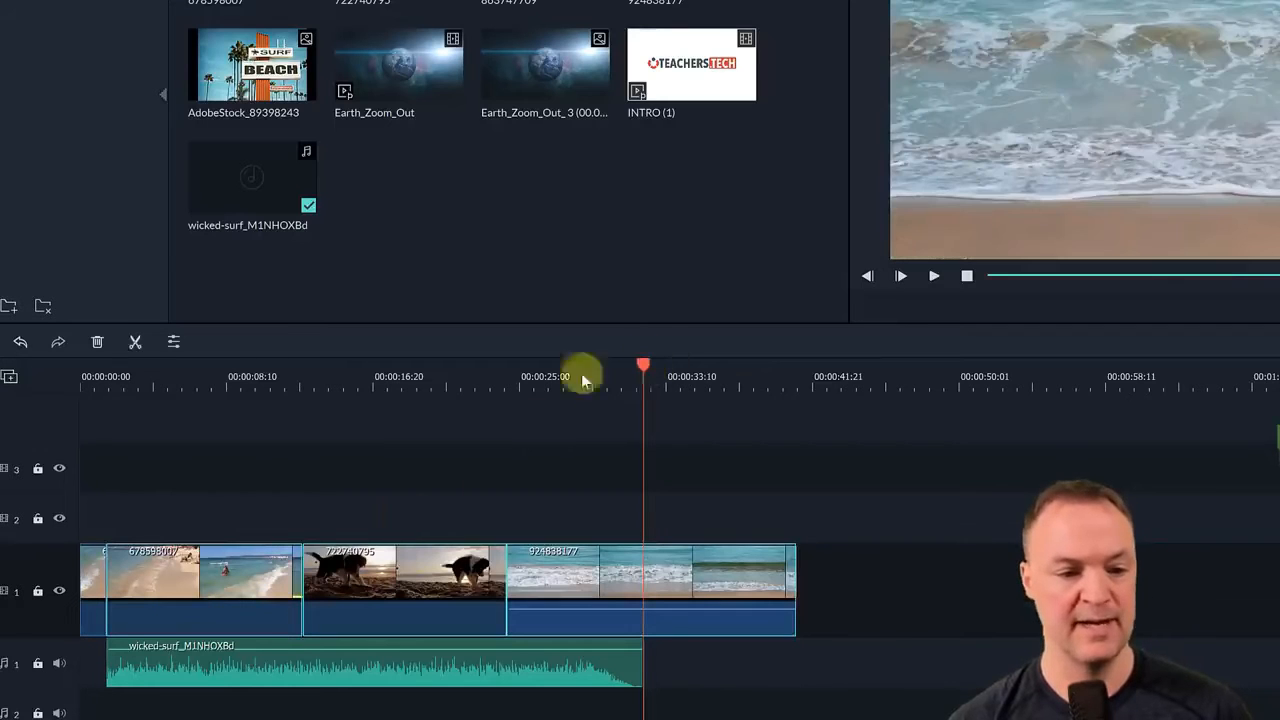
Step: Play the timeline with the wicked-surf music from about 3 seconds
drag(580, 374, 128, 420)
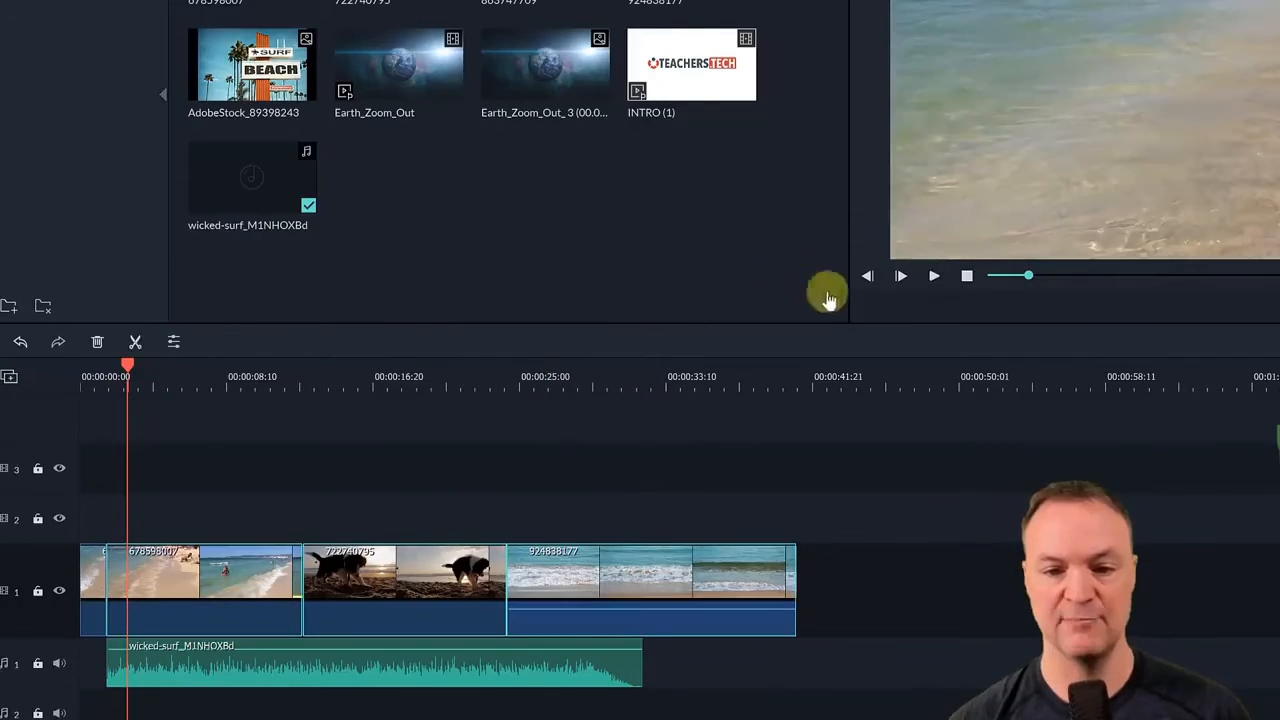
click(933, 276)
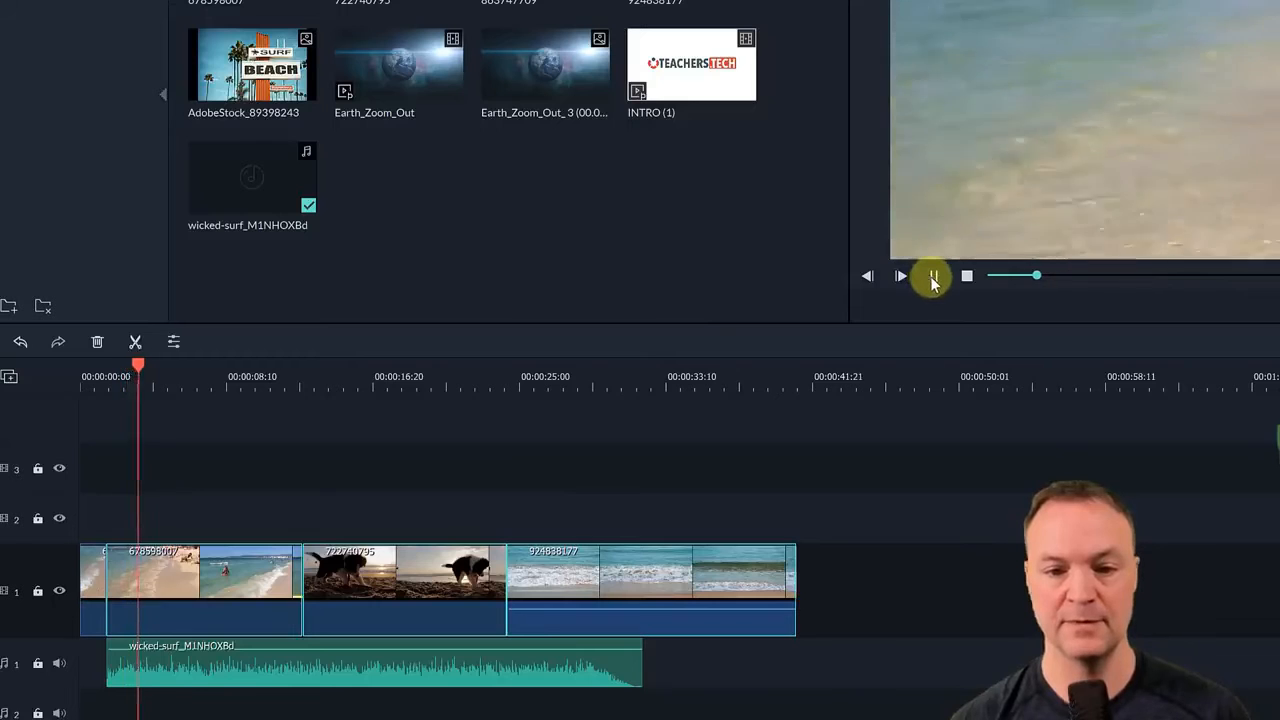
click(934, 277)
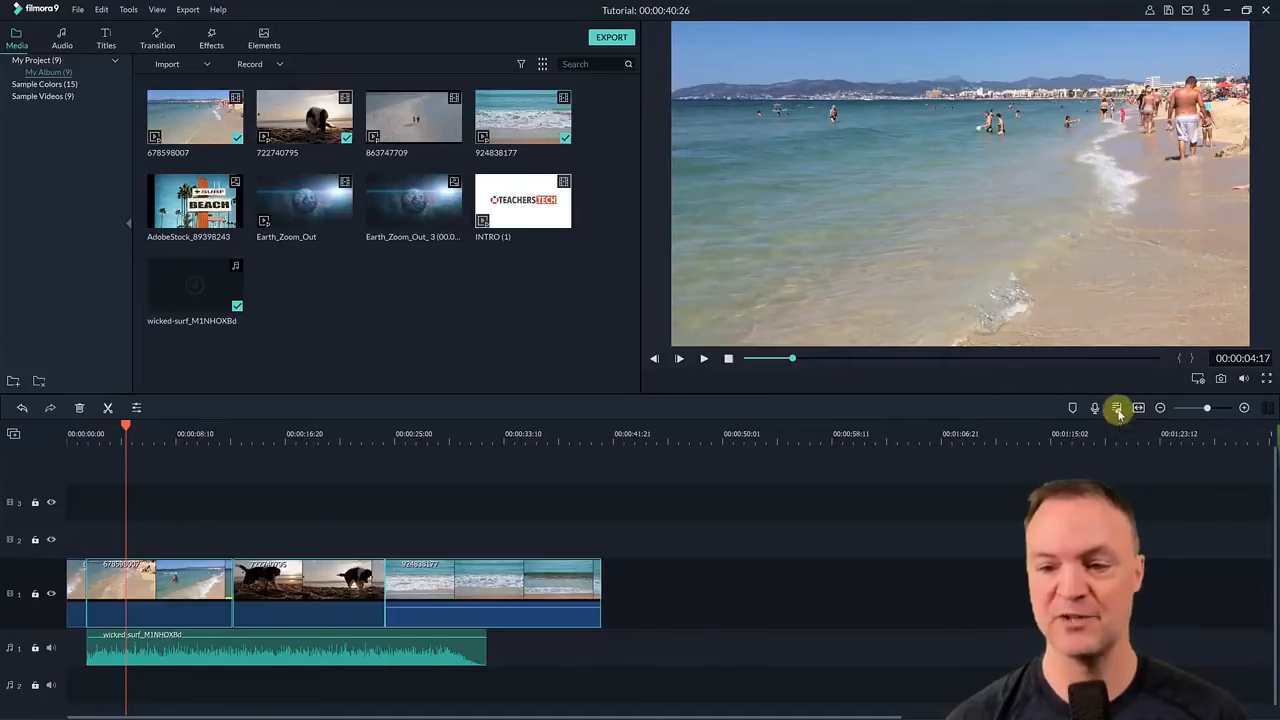
Step: Lower the Audio1 track to -28.58 dB in the Audio Mixer, and play the timeline with the quieter music
click(1117, 409)
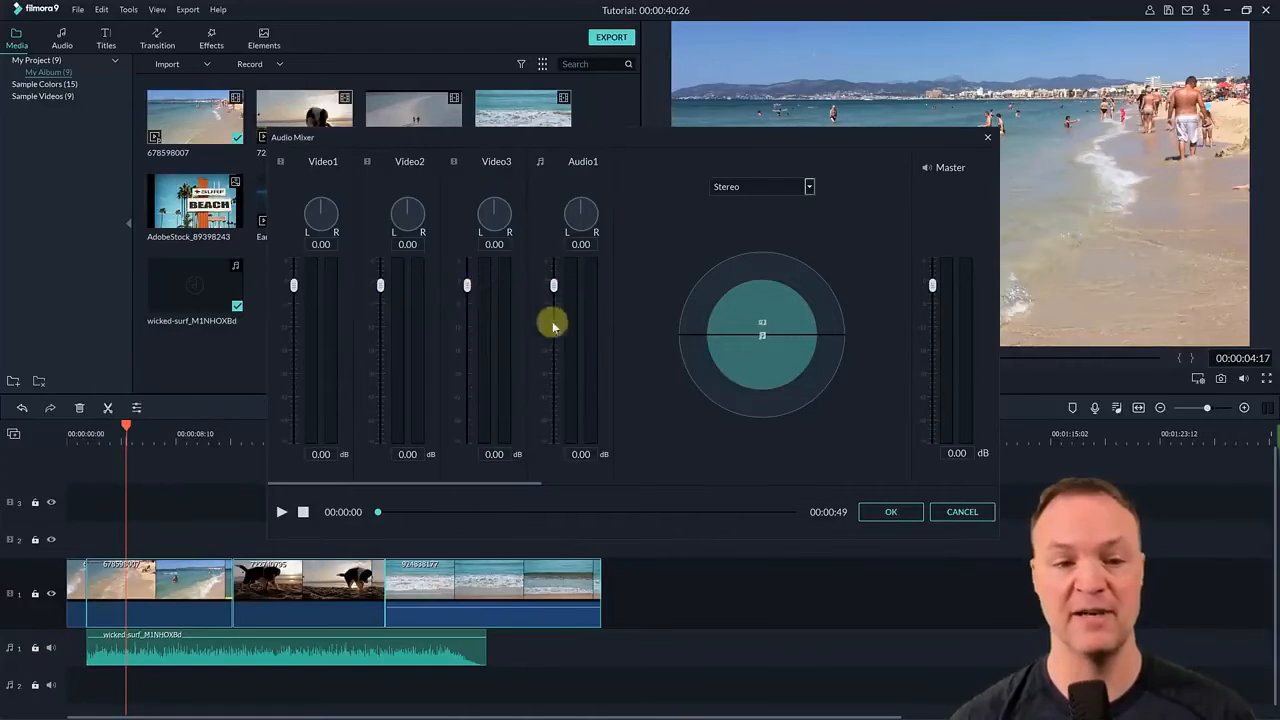
drag(556, 287, 556, 358)
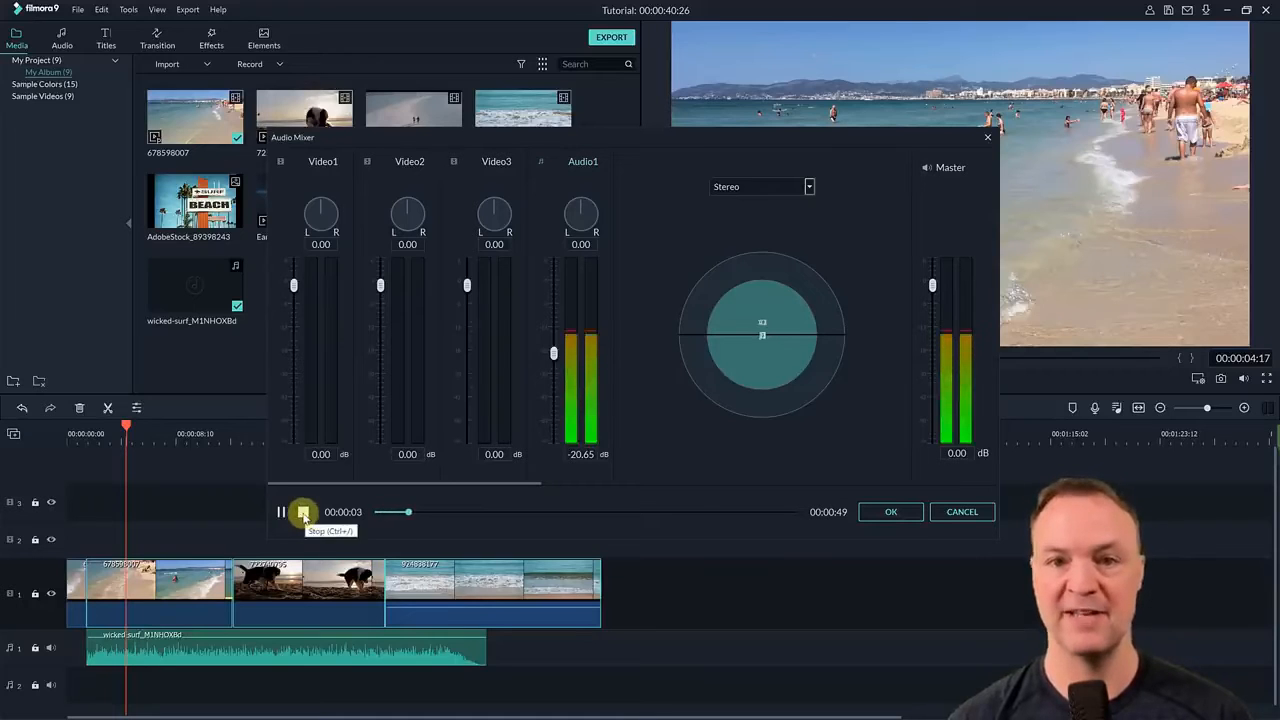
click(303, 512)
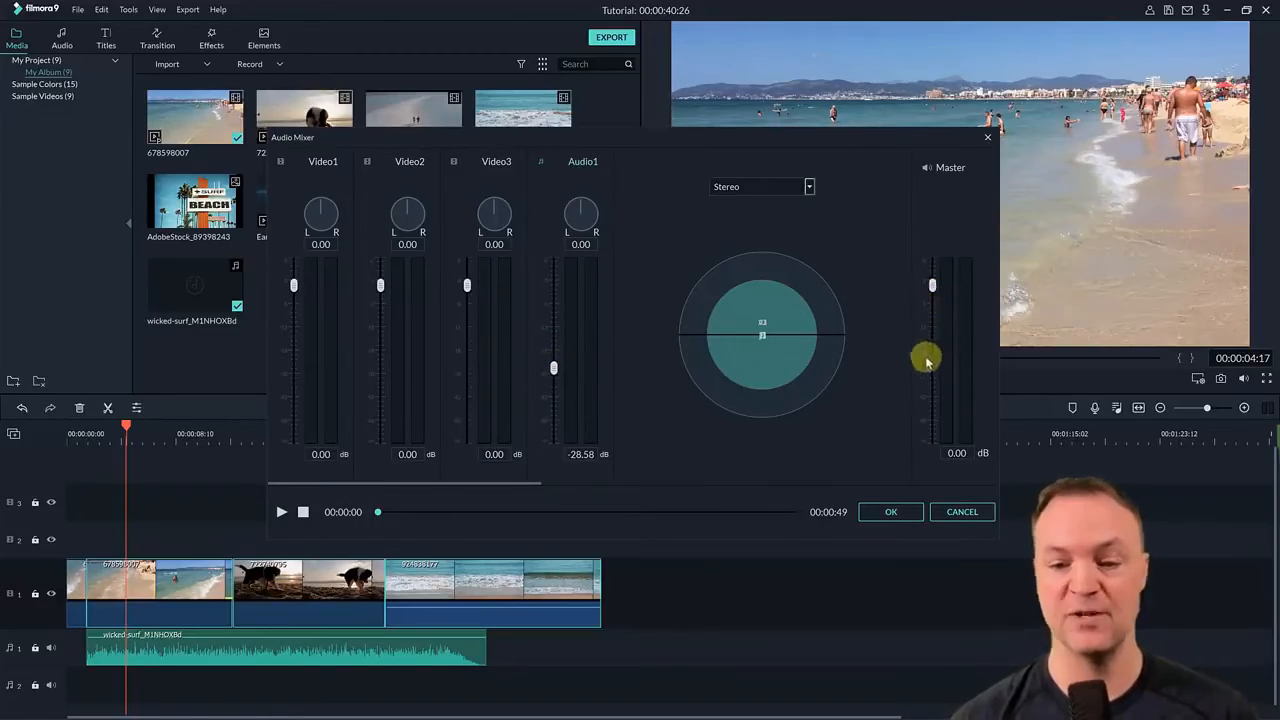
click(891, 512)
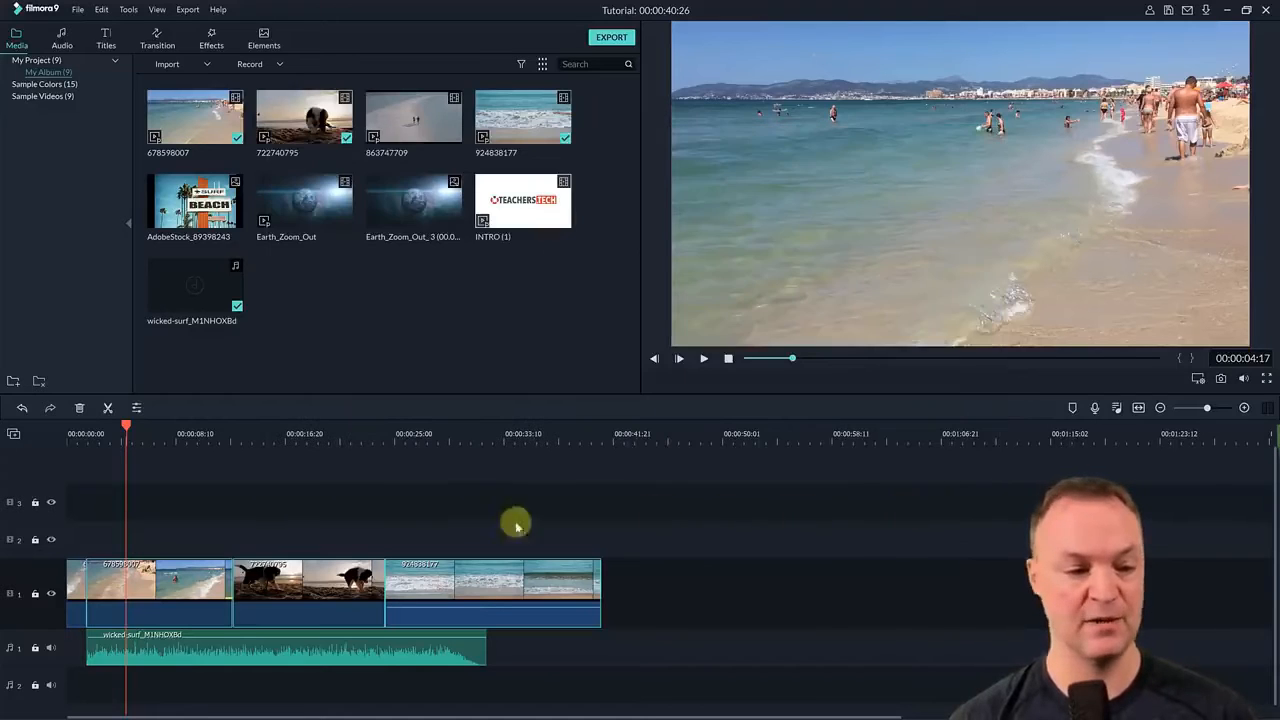
click(703, 360)
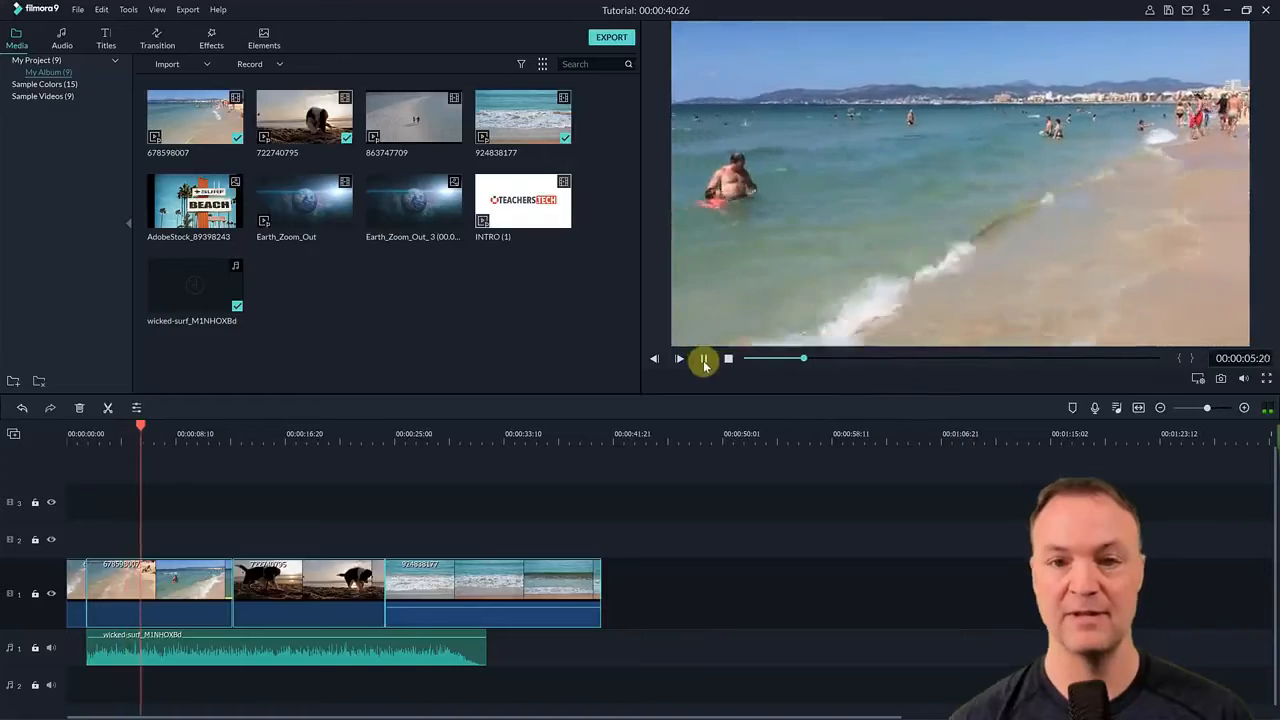
click(704, 360)
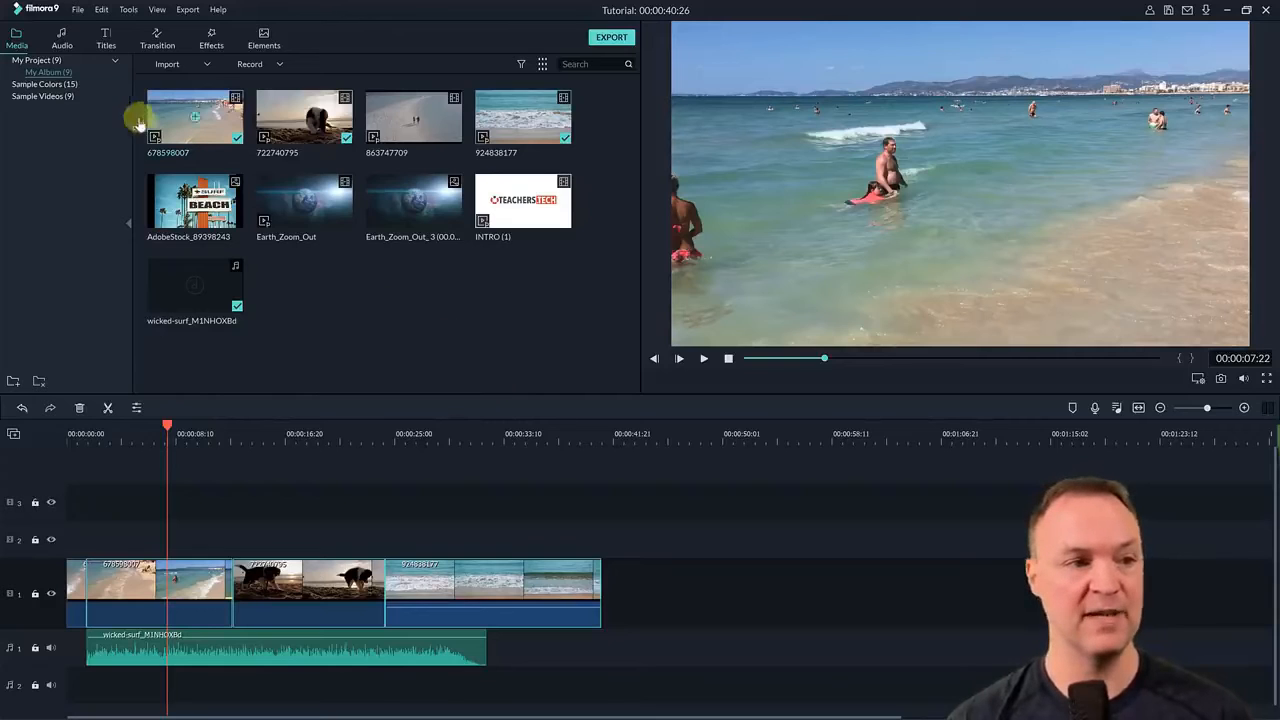
Step: Place the library song A-GROUP - Verve at the start of audio track 2 and delete the wicked-surf music from audio track 1
click(66, 46)
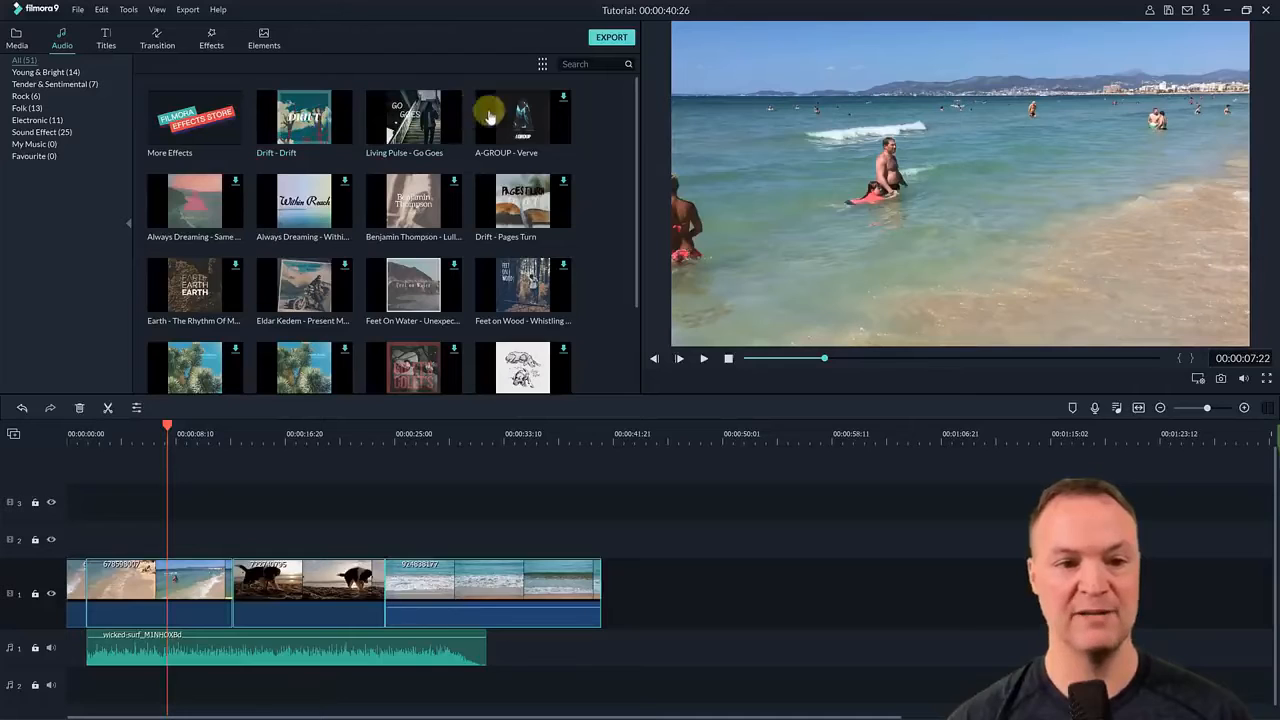
drag(492, 112, 77, 682)
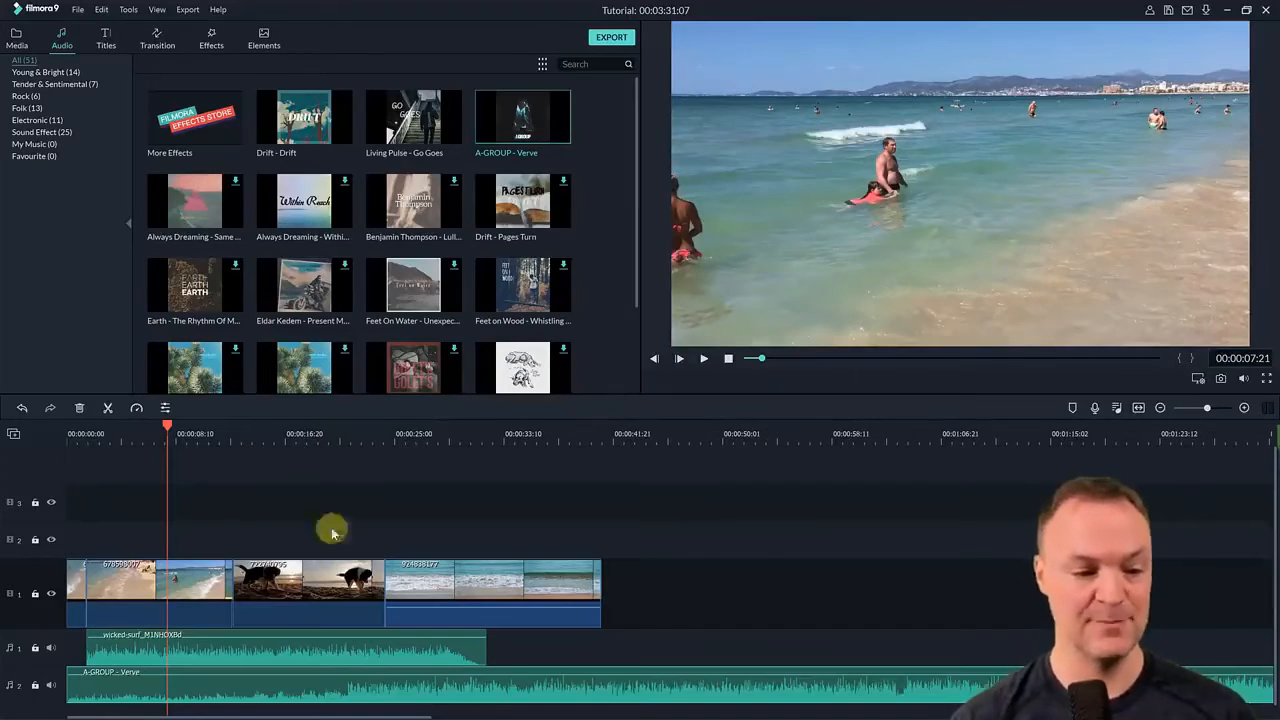
click(248, 658)
key(Delete)
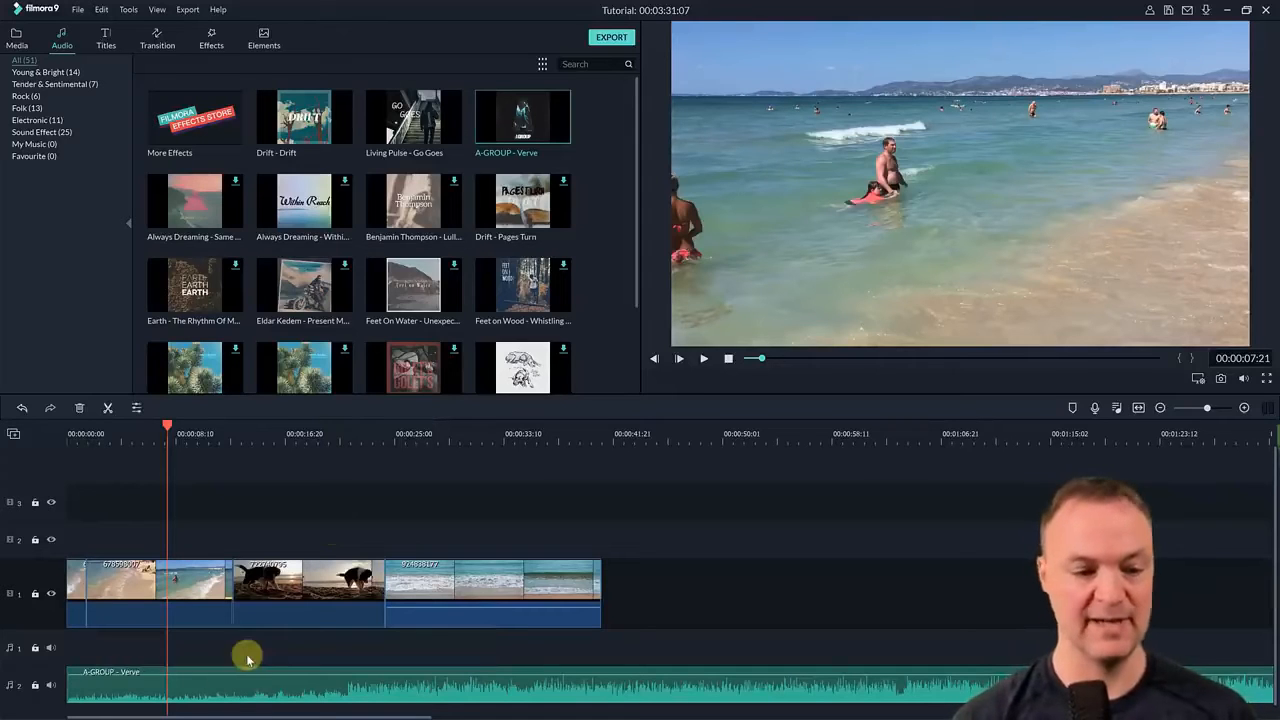
Step: Play the timeline with the A-GROUP - Verve music from the current playhead position
click(704, 360)
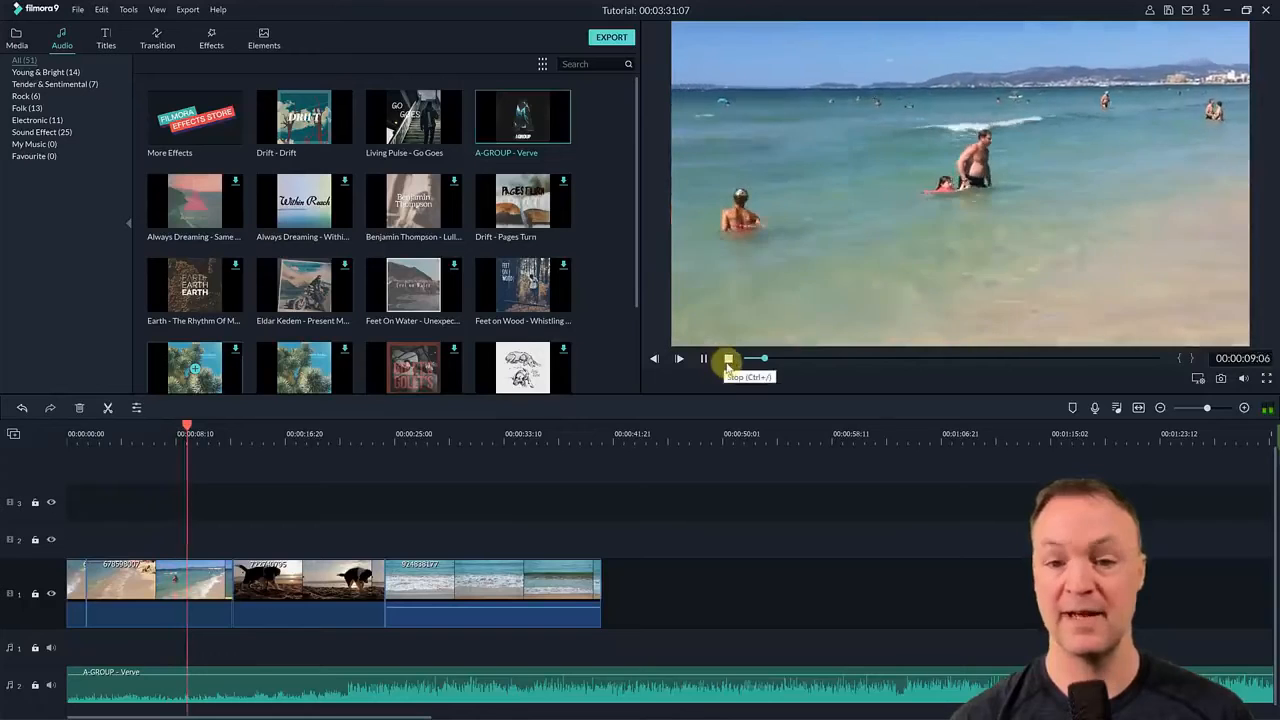
click(728, 360)
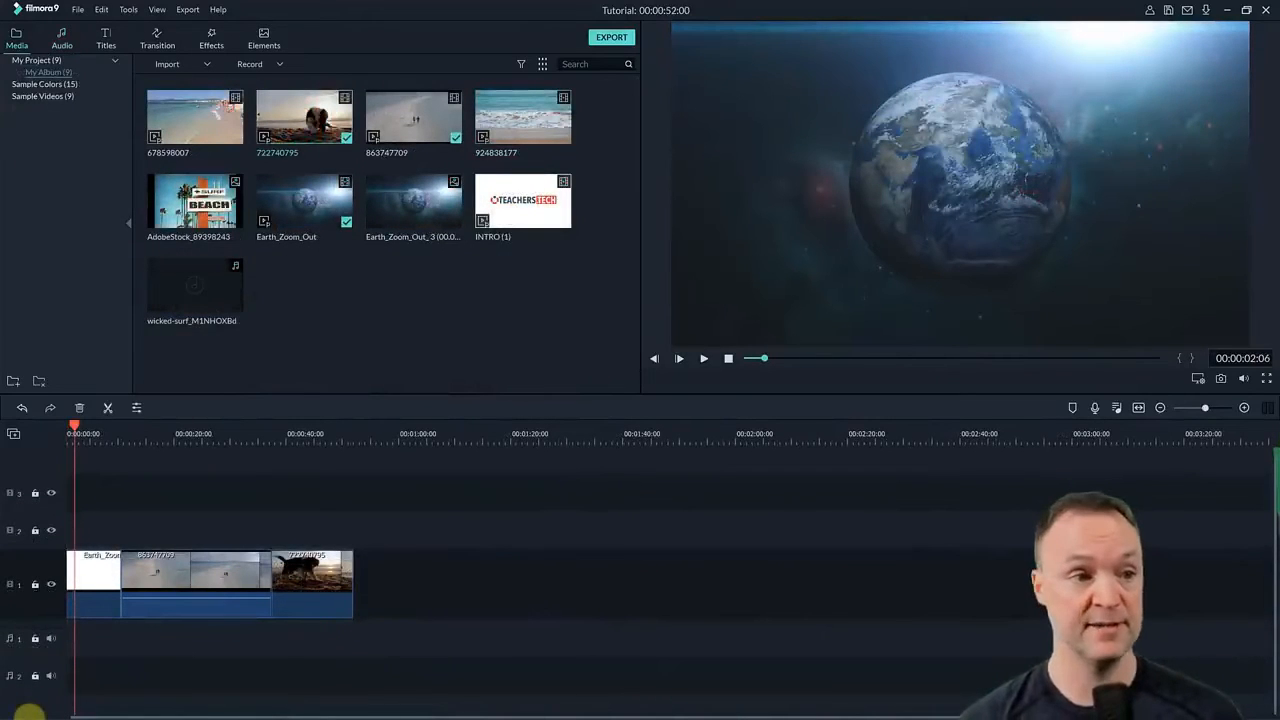
Step: Place the Credit 4 title on video track 2 above the Earth_Zoom_Out clip at about 2 seconds and move the playhead to 00:00:02:17
click(108, 42)
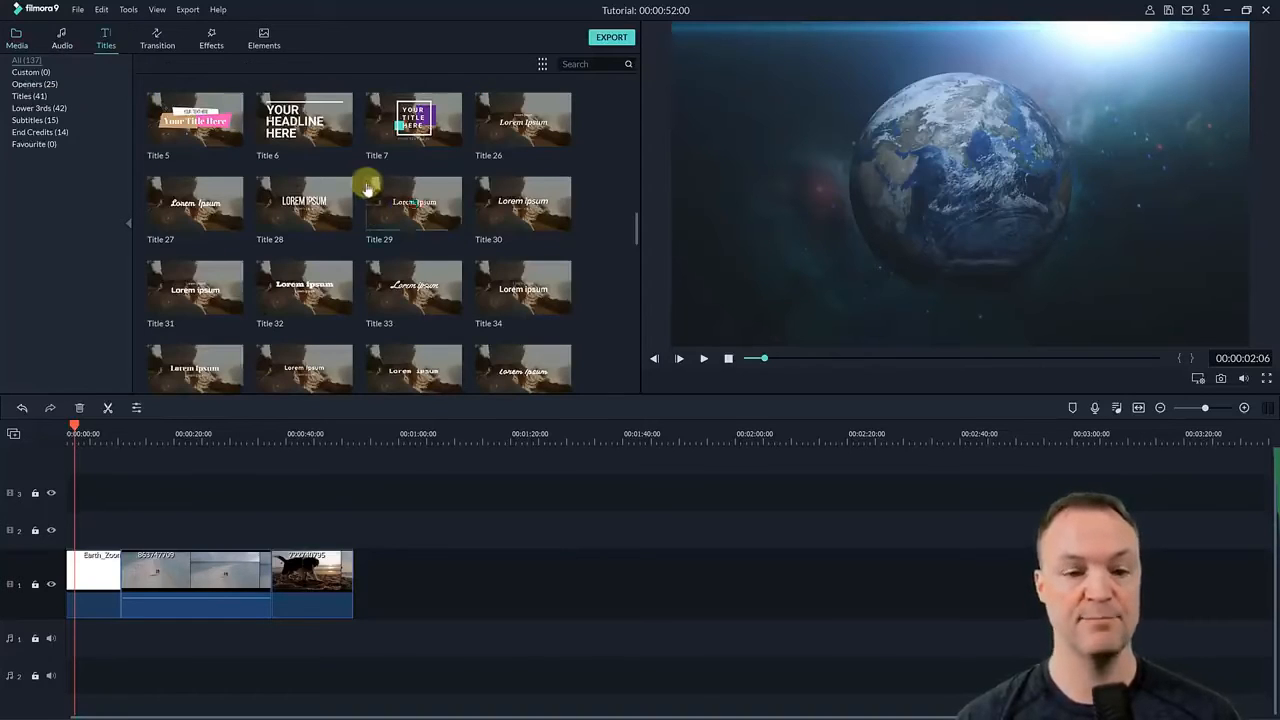
scroll(368, 188, up, 5)
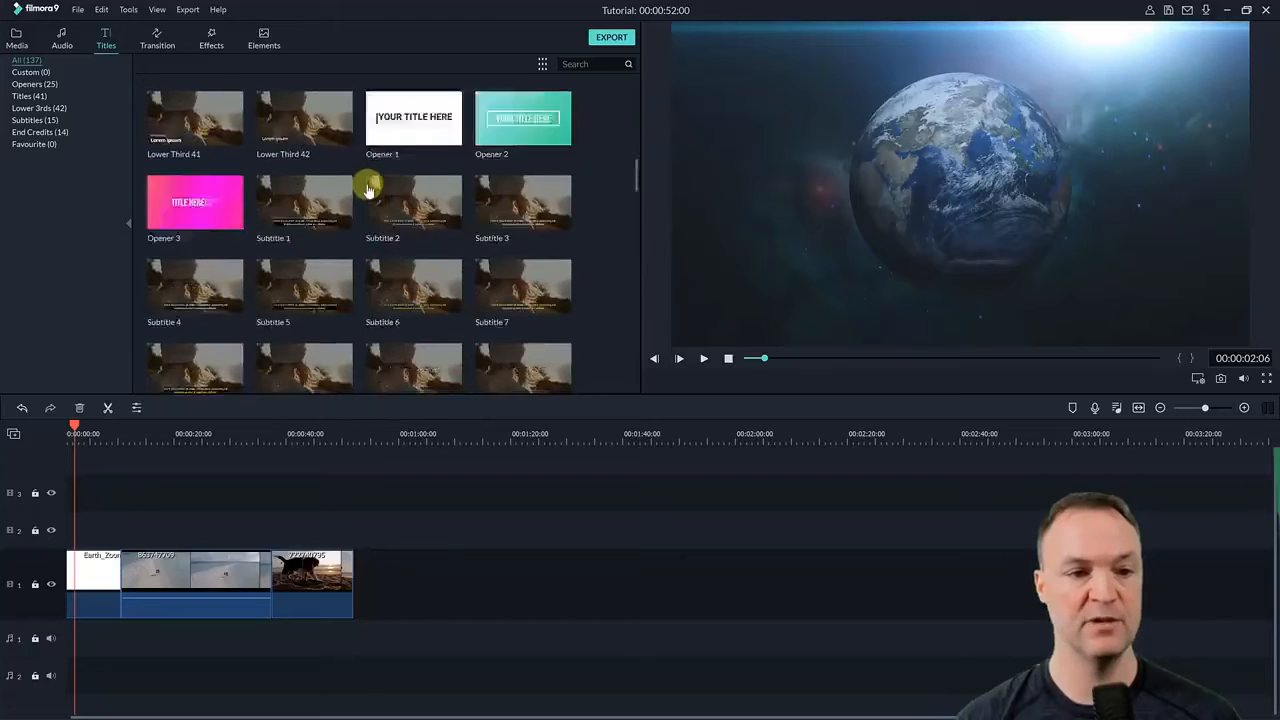
scroll(366, 237, up, 5)
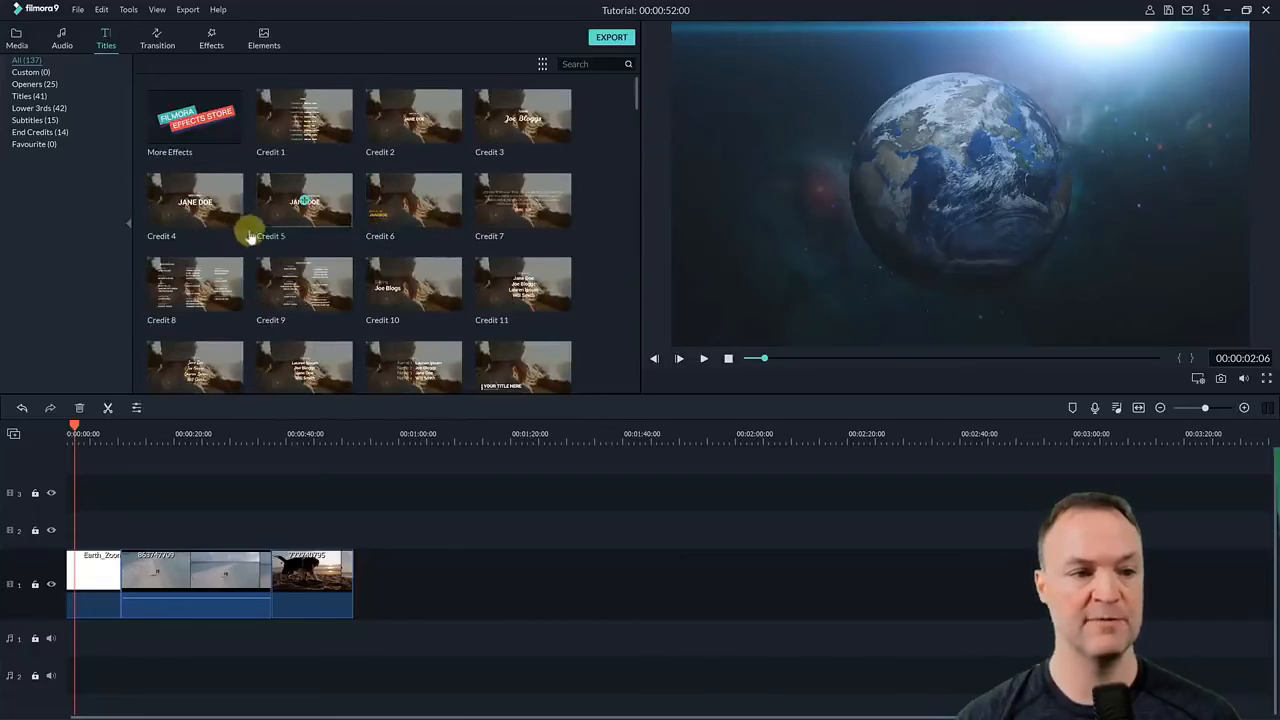
click(189, 210)
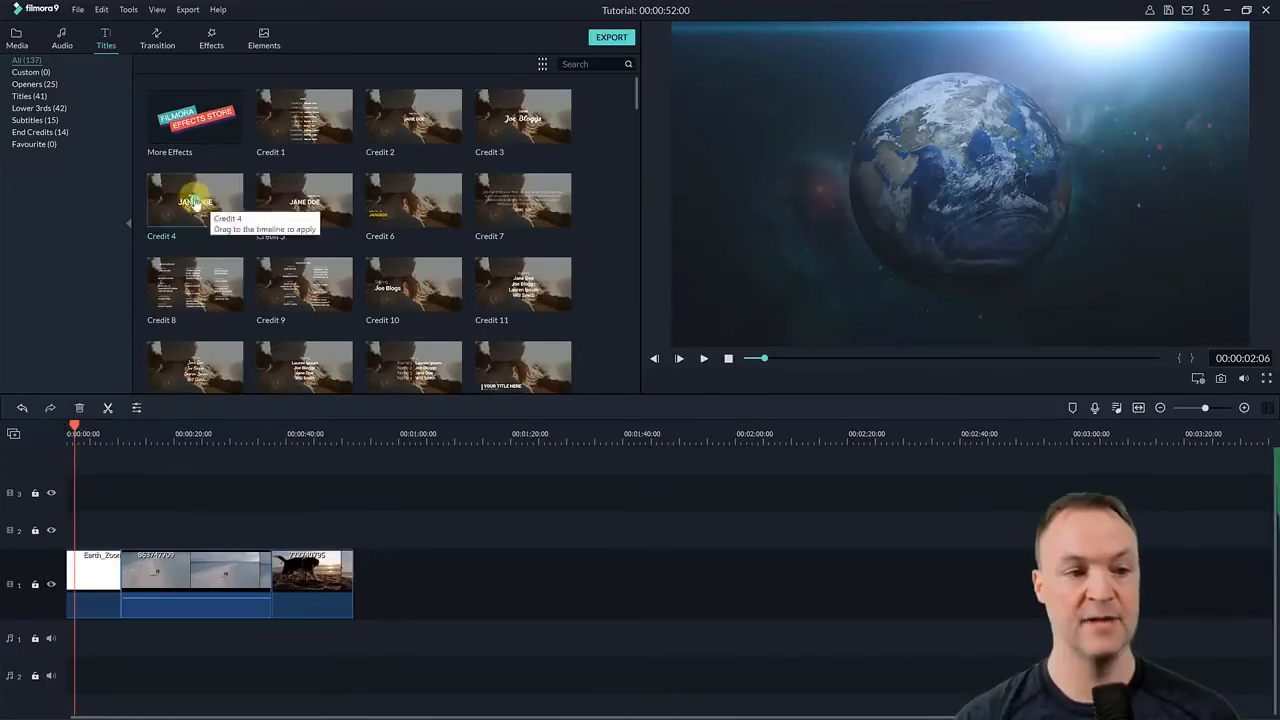
drag(200, 206, 88, 522)
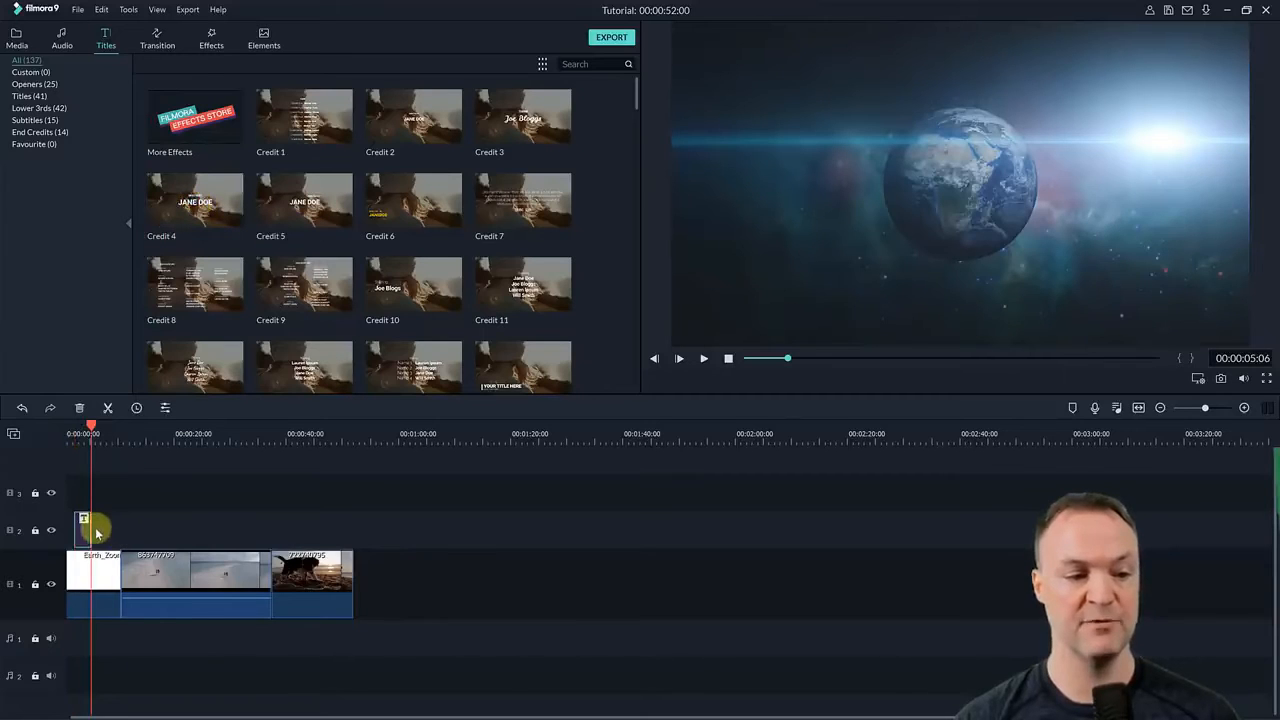
drag(91, 427, 77, 429)
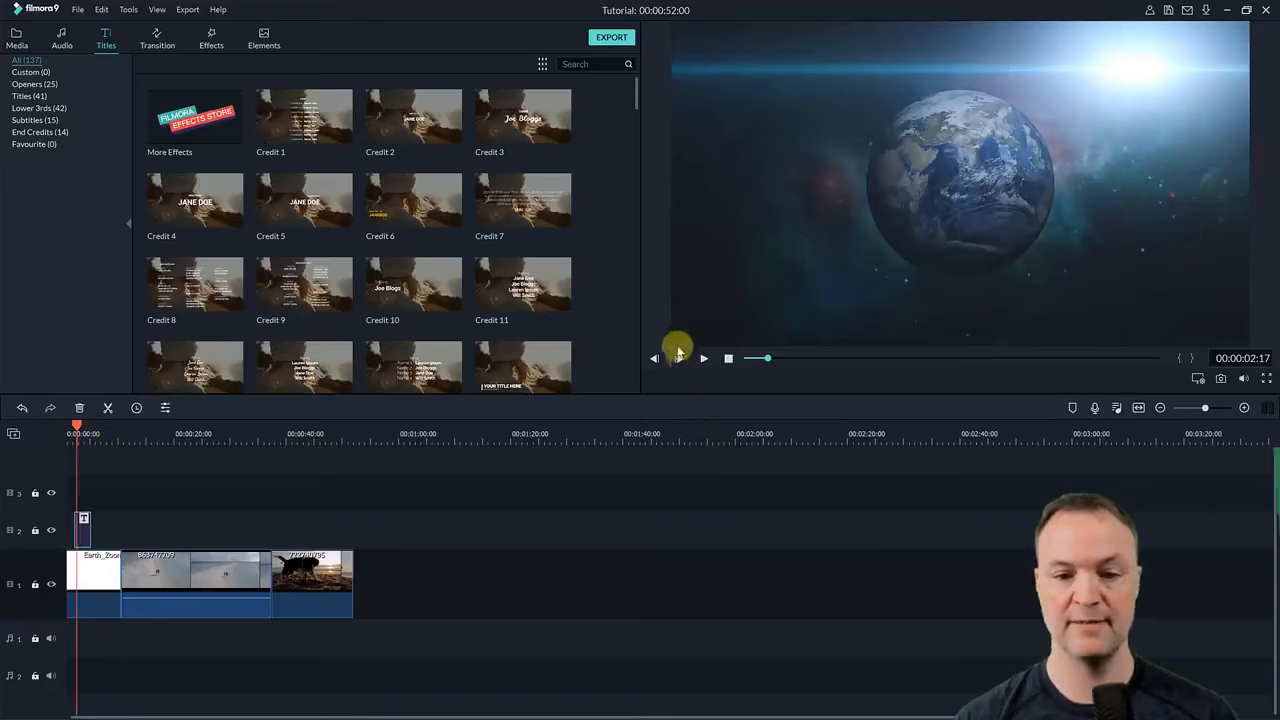
Step: Play the Credit 4 title, then replace its two text lines with Hello and Everyone!
click(703, 360)
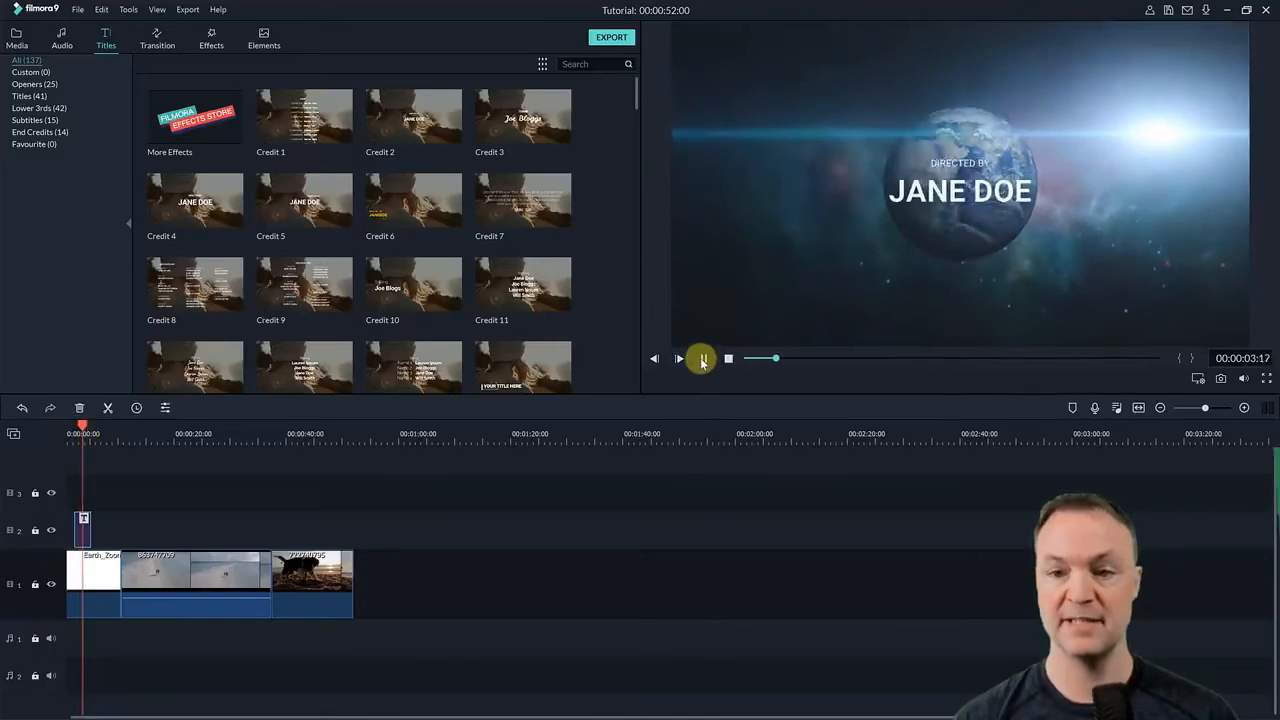
click(703, 360)
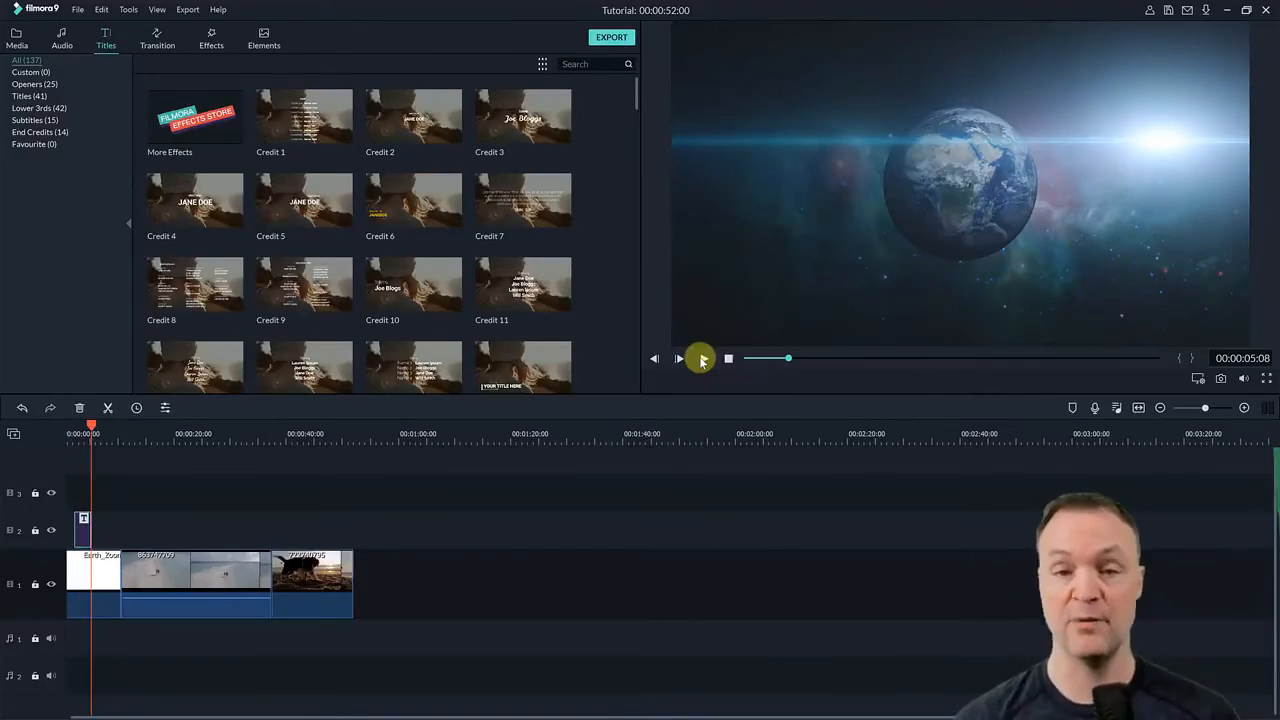
double_click(85, 535)
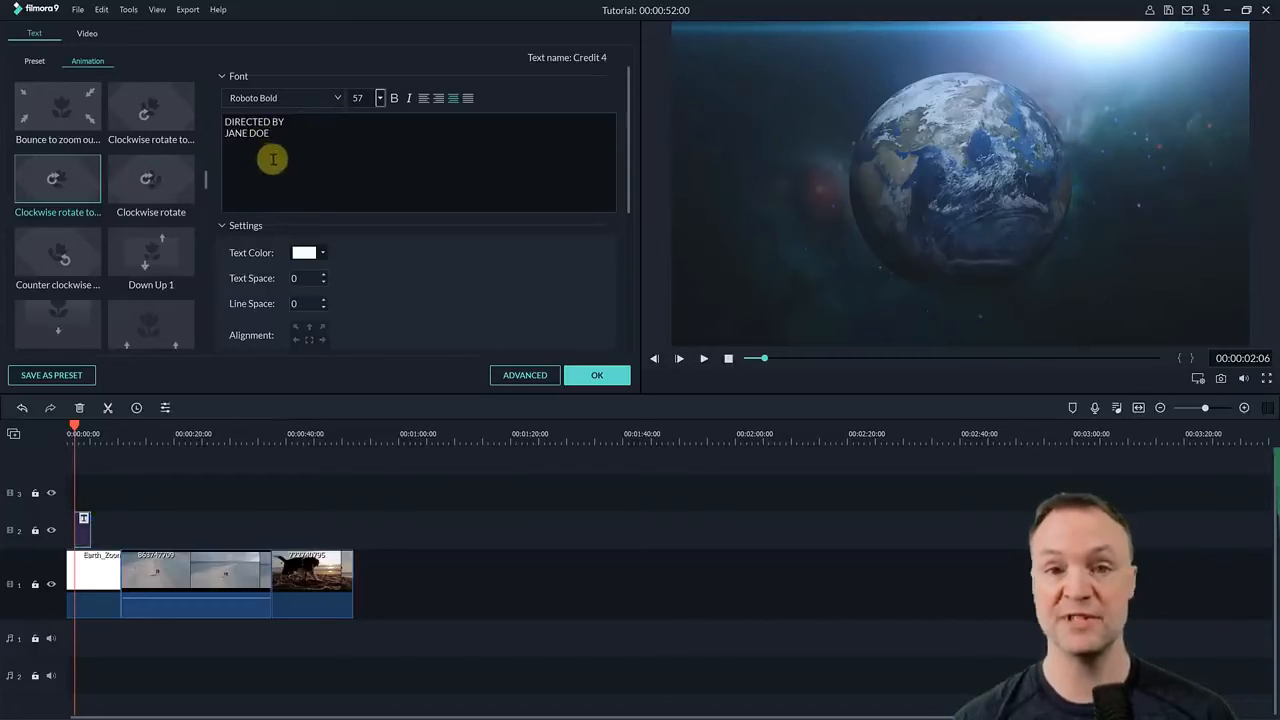
drag(296, 124, 206, 114)
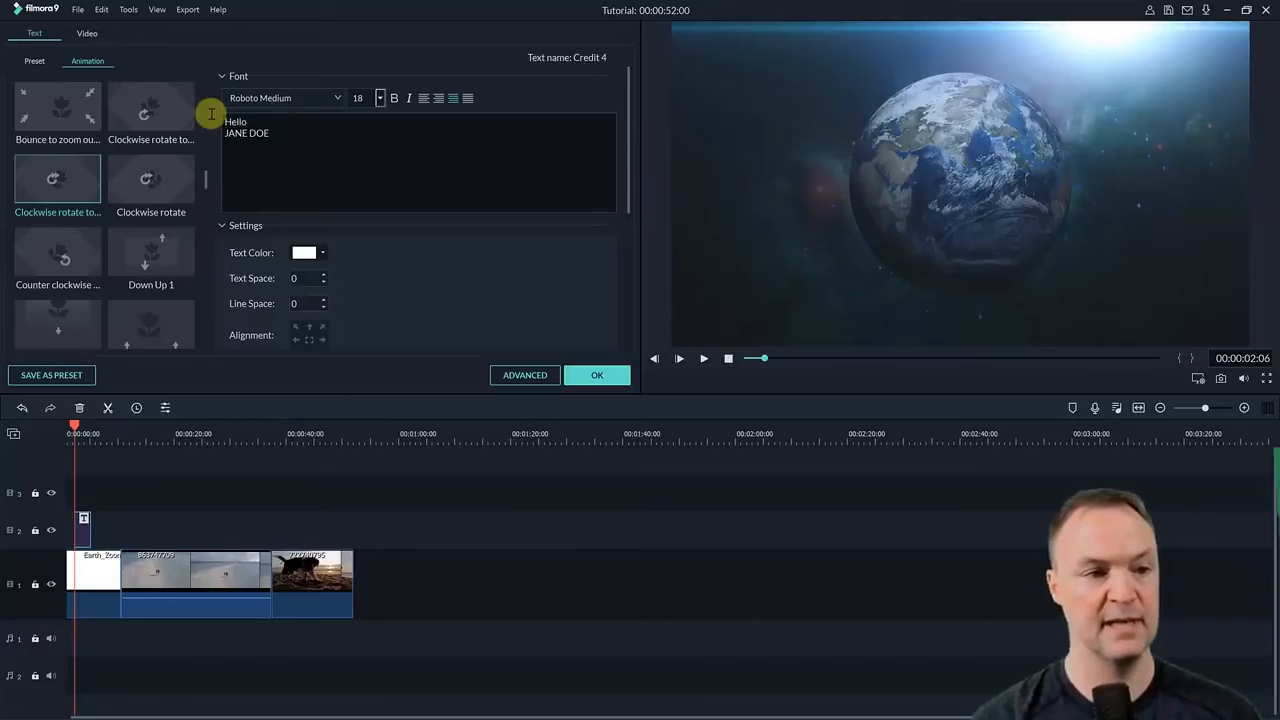
drag(278, 137, 215, 136)
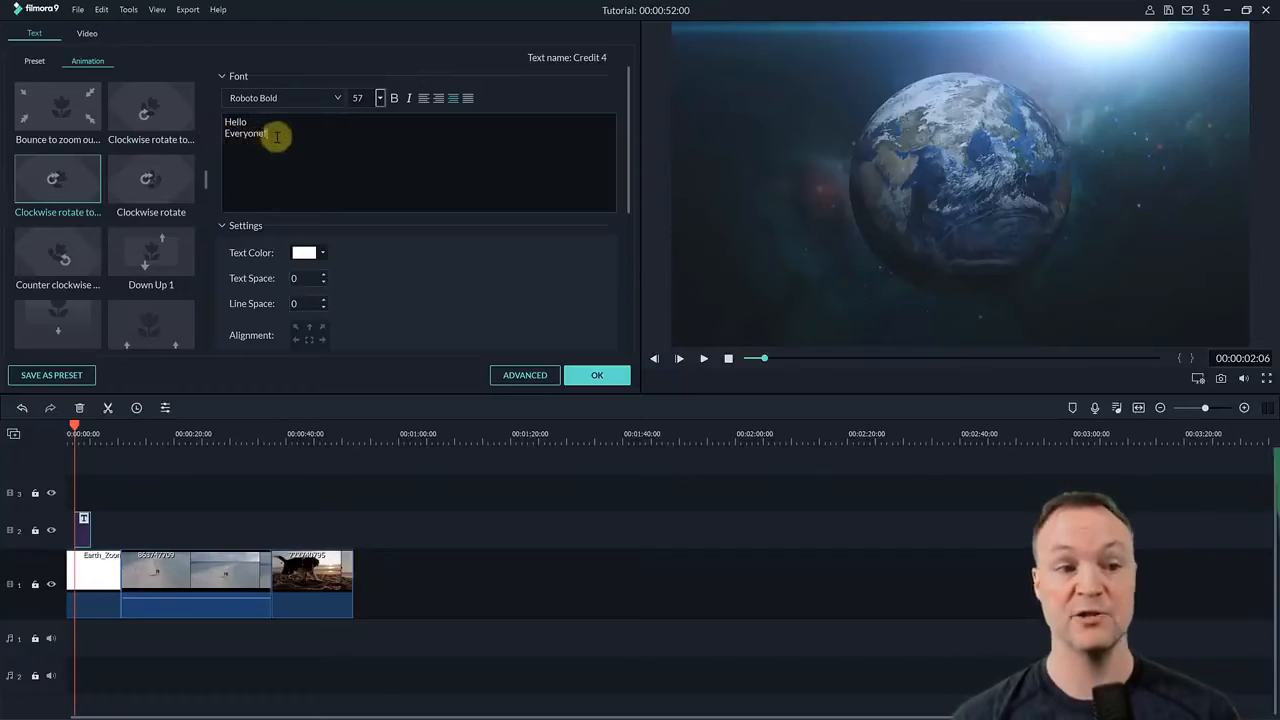
Step: Format both title lines in Segoe UI Black, bold, size 48, and preview the title over the earth clip
drag(294, 133, 171, 114)
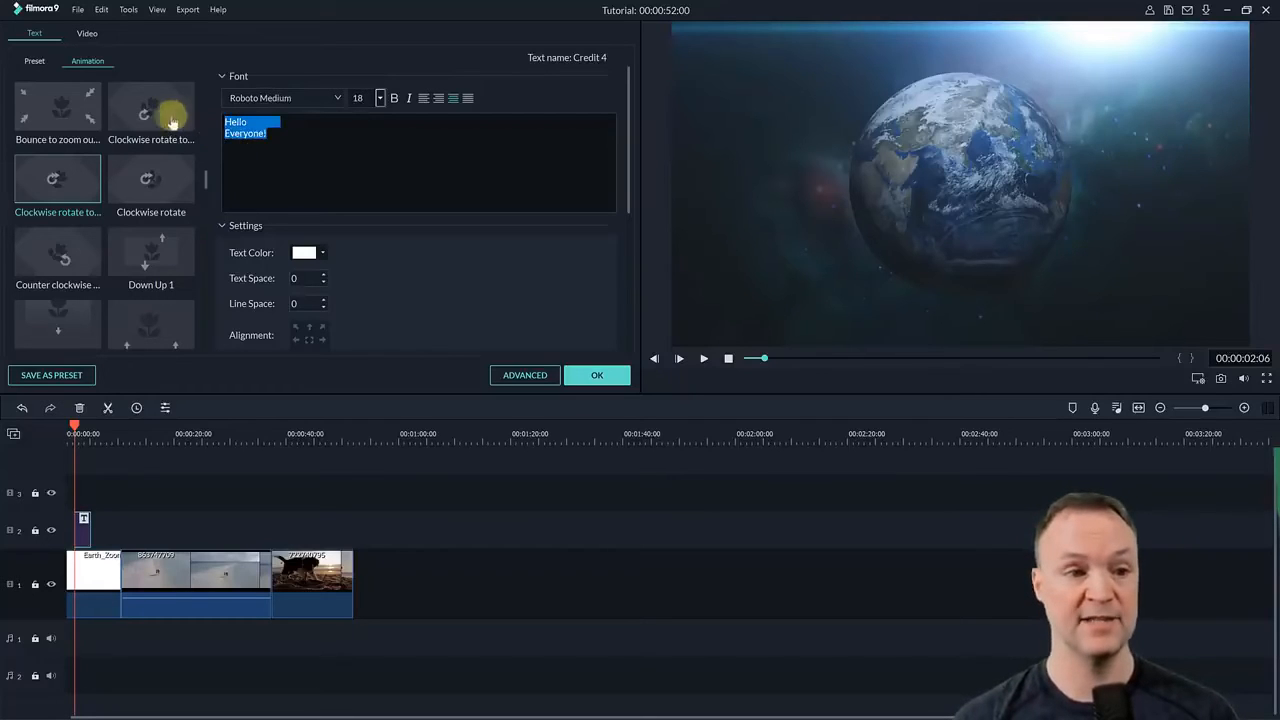
click(306, 101)
scroll(306, 200, down, 5)
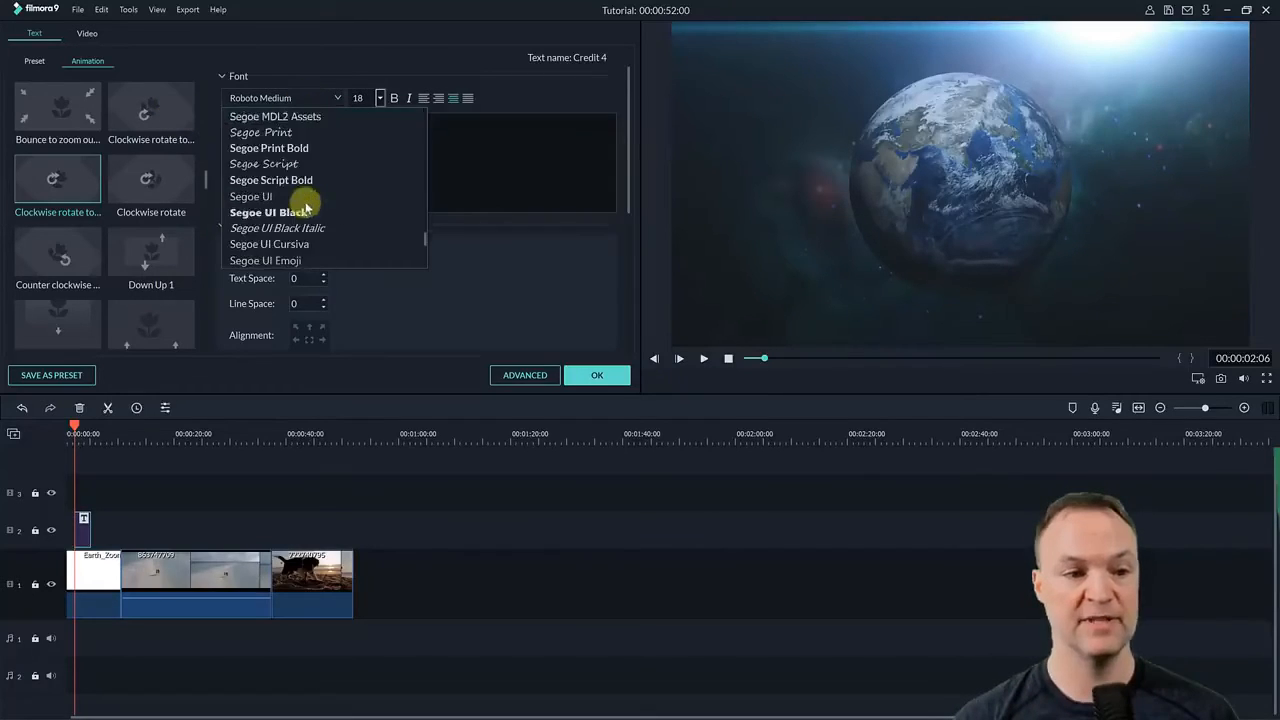
click(306, 211)
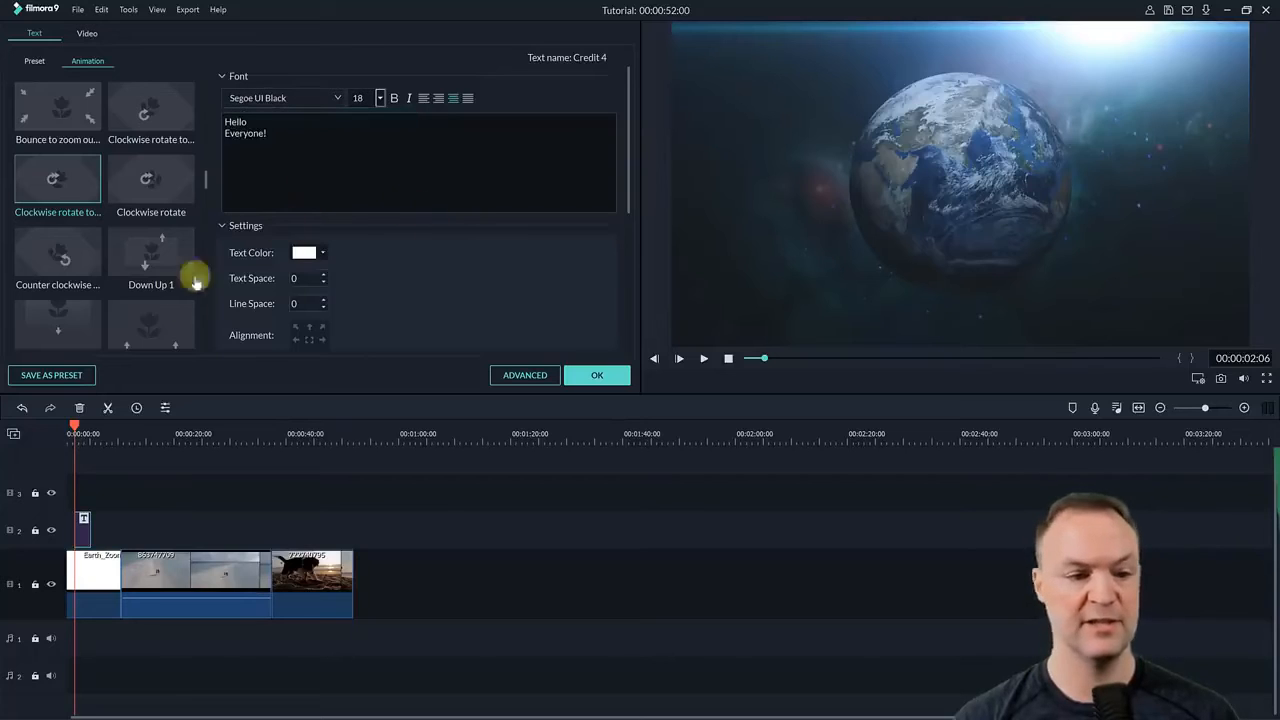
drag(74, 430, 82, 432)
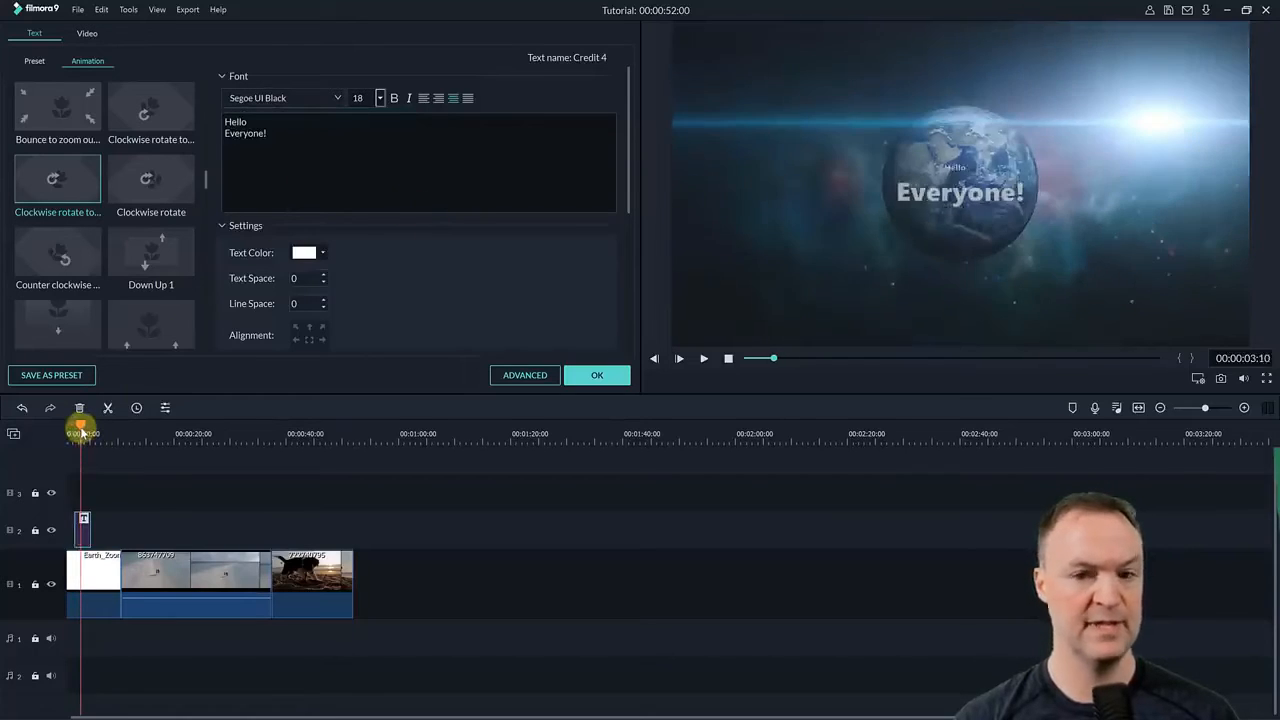
click(381, 104)
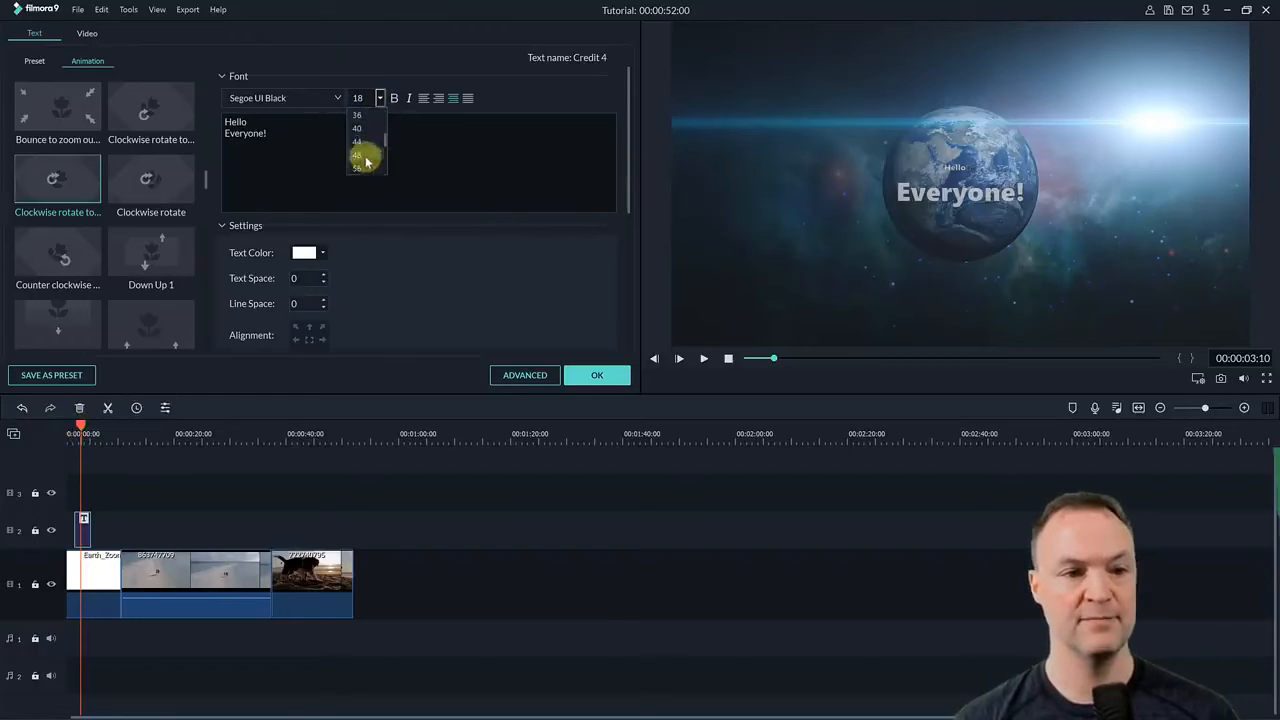
click(366, 156)
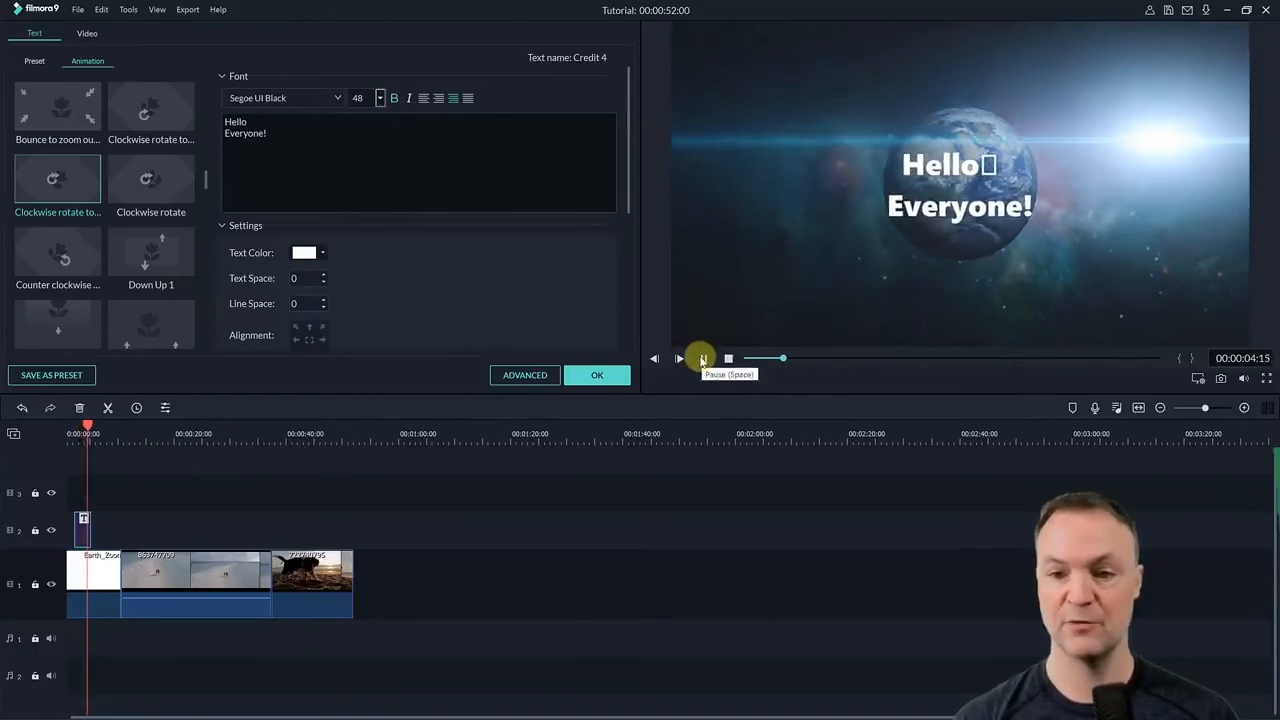
click(703, 360)
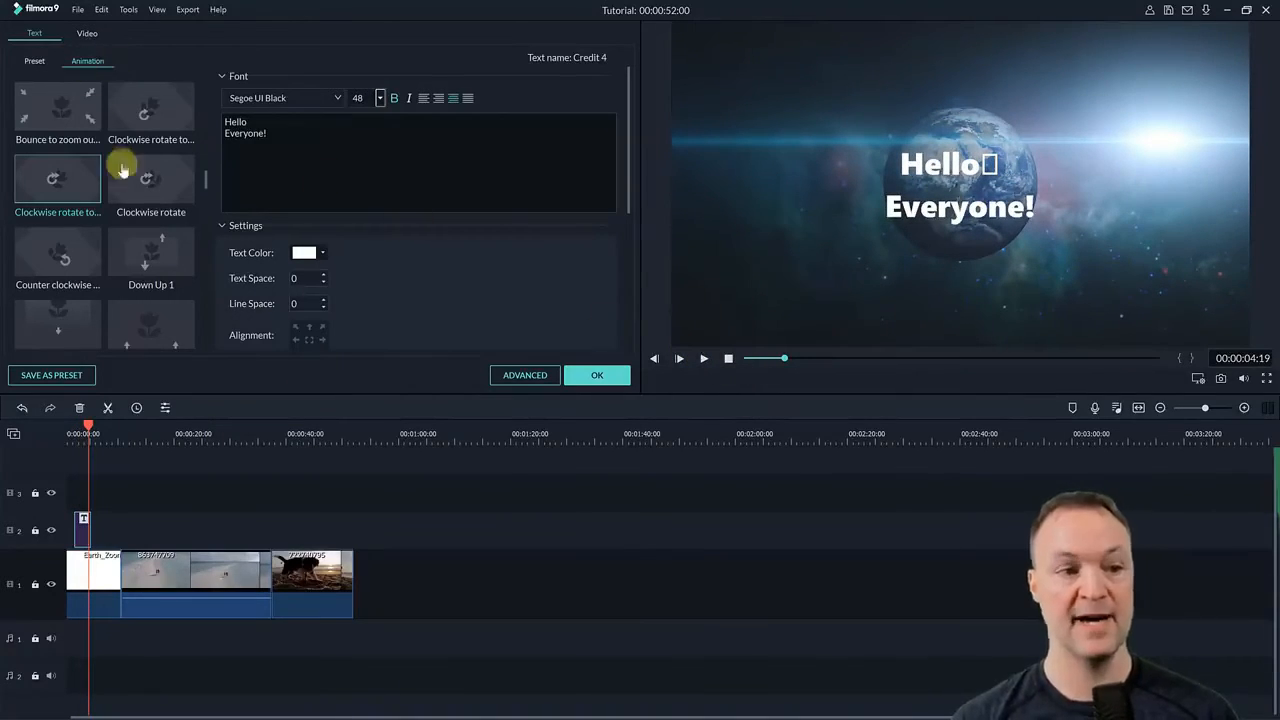
Step: Apply the Move to upper left animation to the title
scroll(140, 223, down, 3)
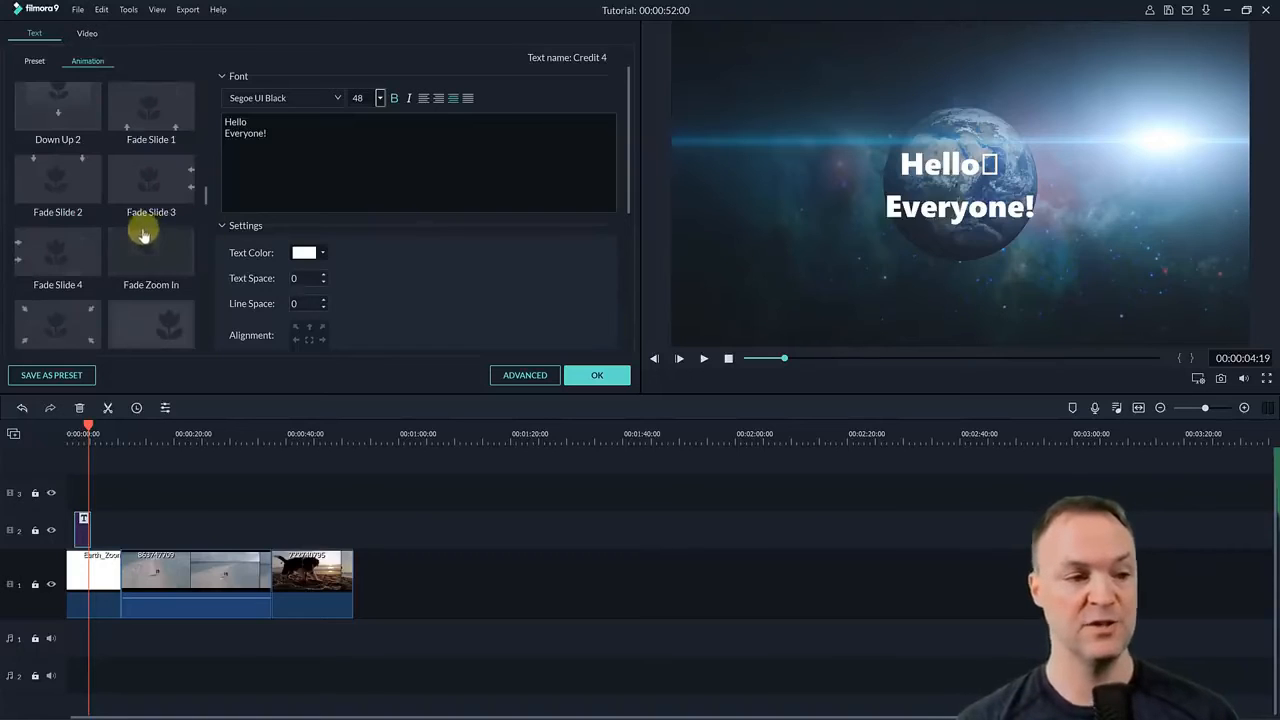
scroll(62, 264, down, 3)
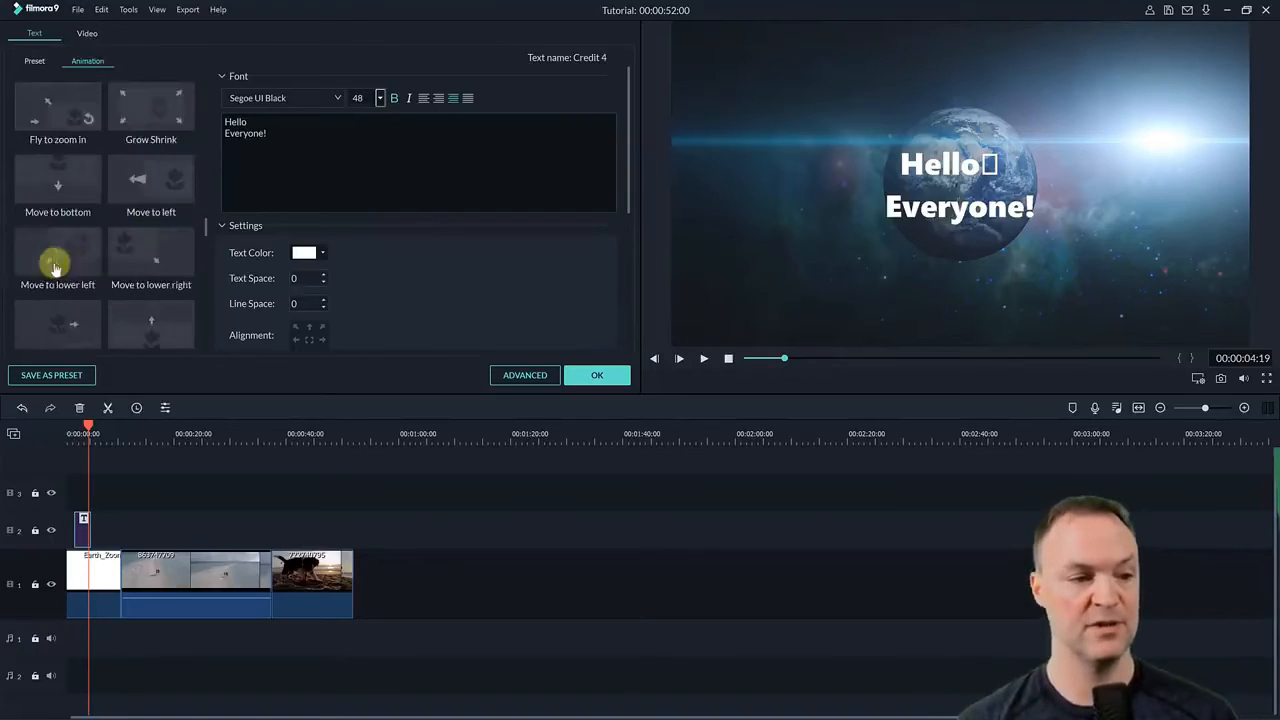
scroll(56, 263, down, 3)
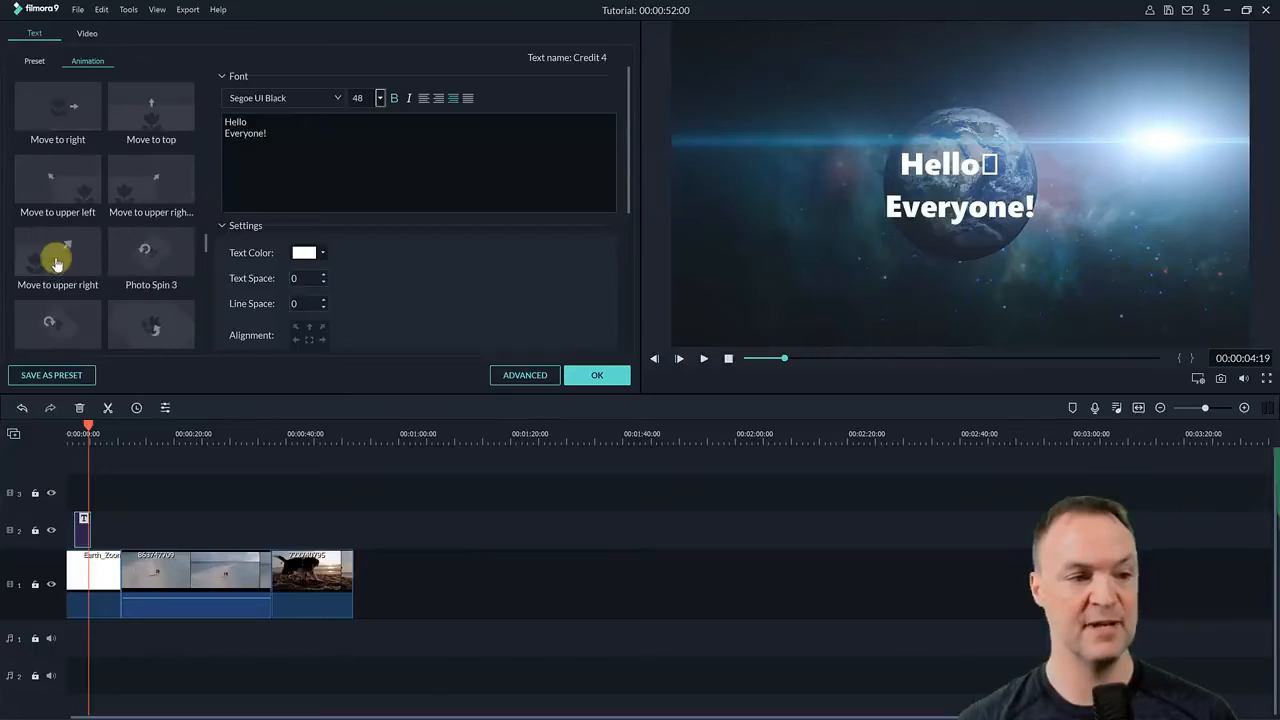
click(58, 186)
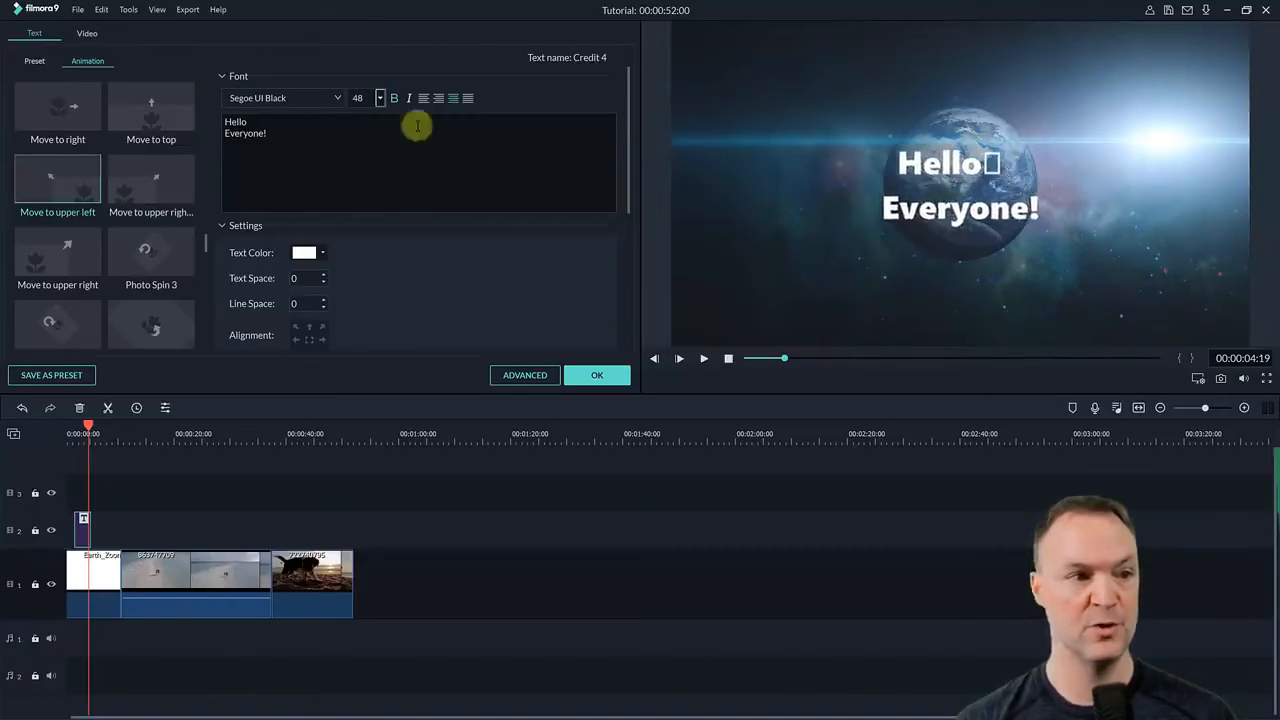
Step: Apply the Text style 6 preset to the title and accept the text edits
click(35, 64)
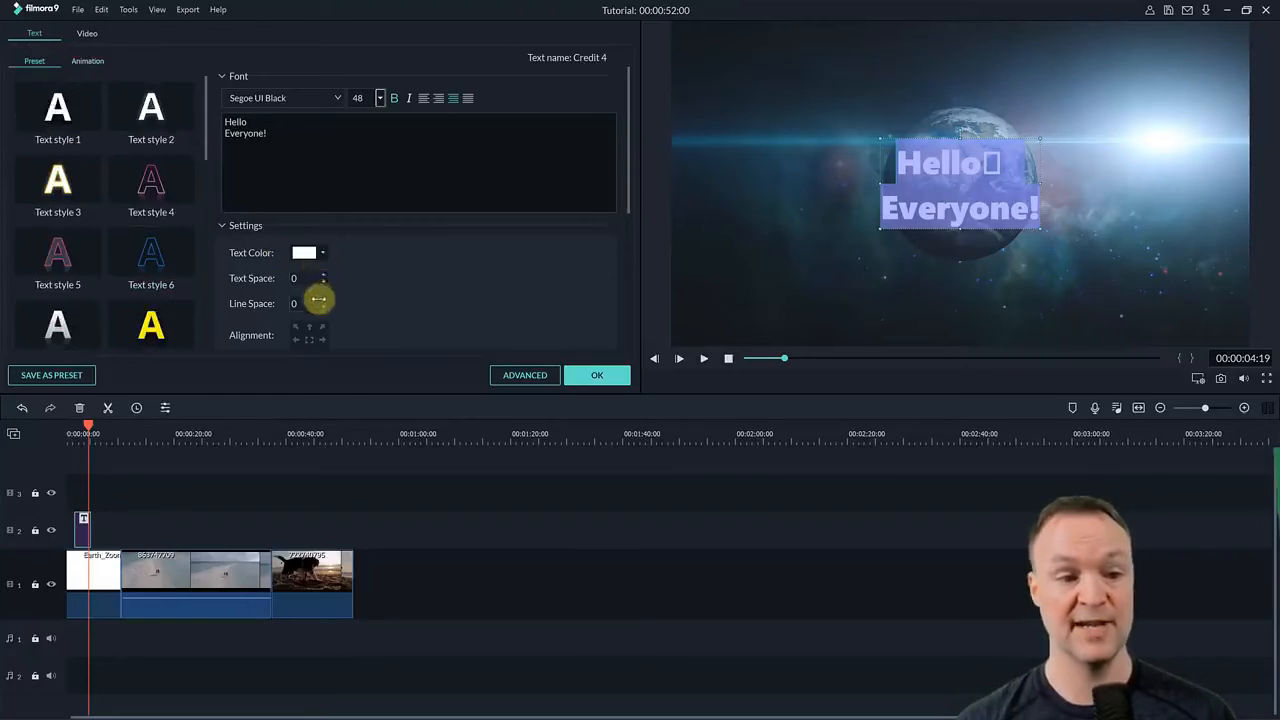
click(151, 256)
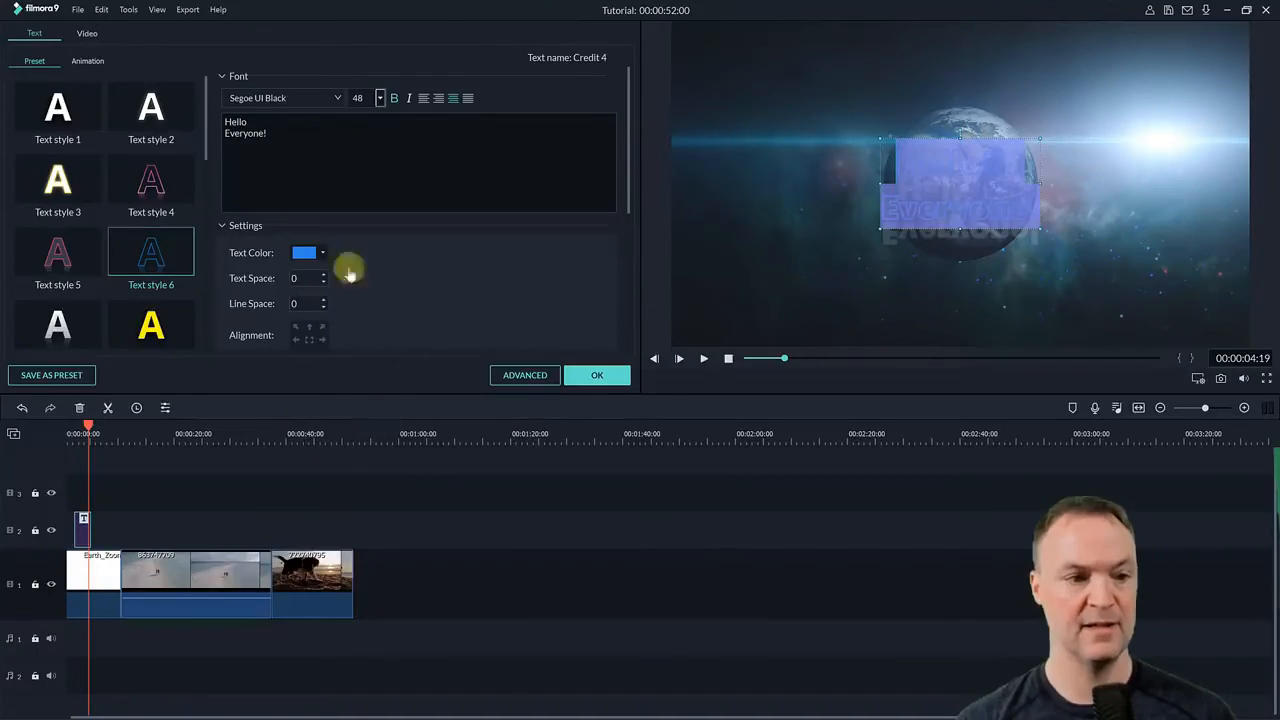
click(597, 375)
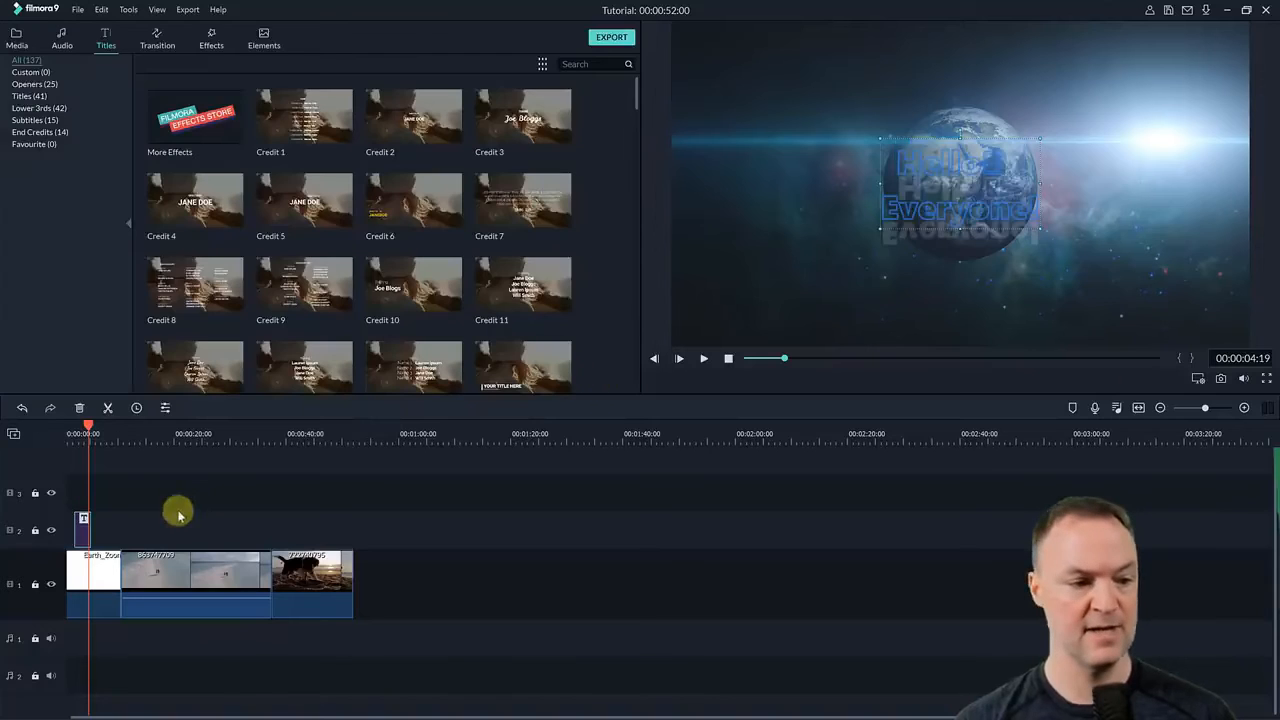
Step: Move the playhead to 00:00:02:20 and play the animated title with the blue outline style
drag(85, 430, 77, 430)
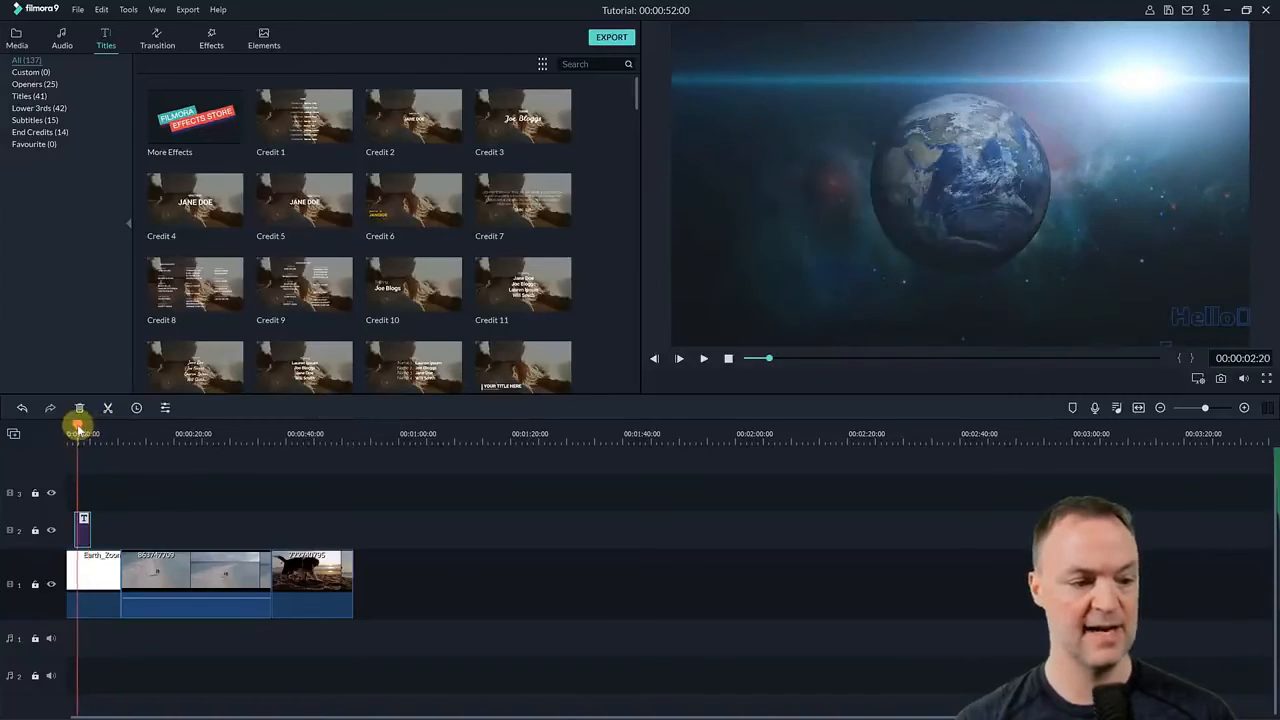
click(704, 360)
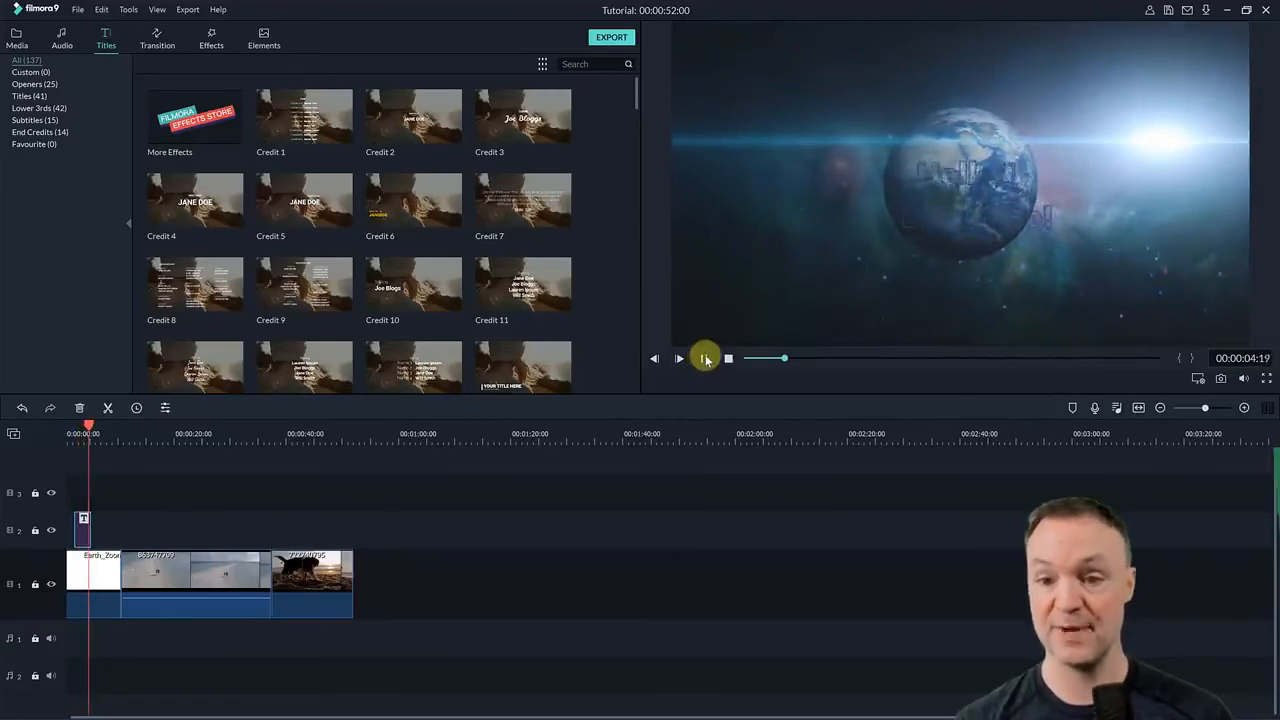
click(704, 358)
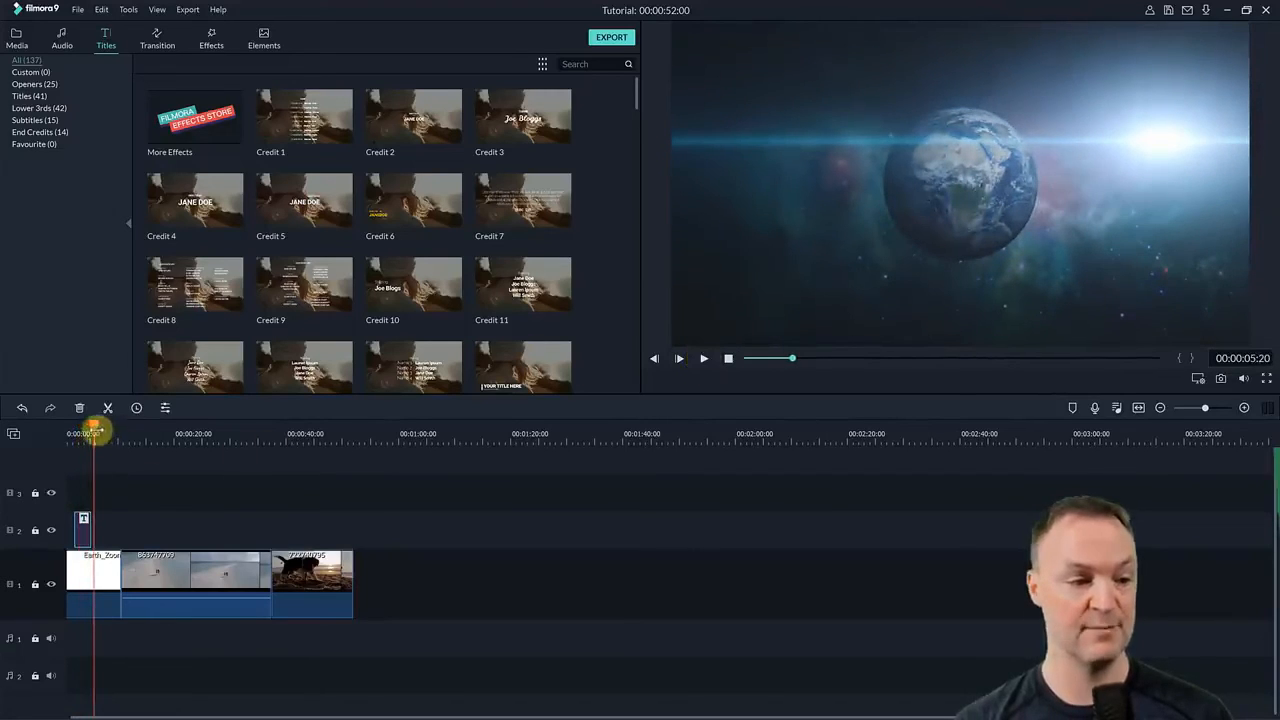
Step: Apply the solid yellow text style preset to the title, accept it, and play the title from 00:00:02:14
drag(93, 428, 85, 428)
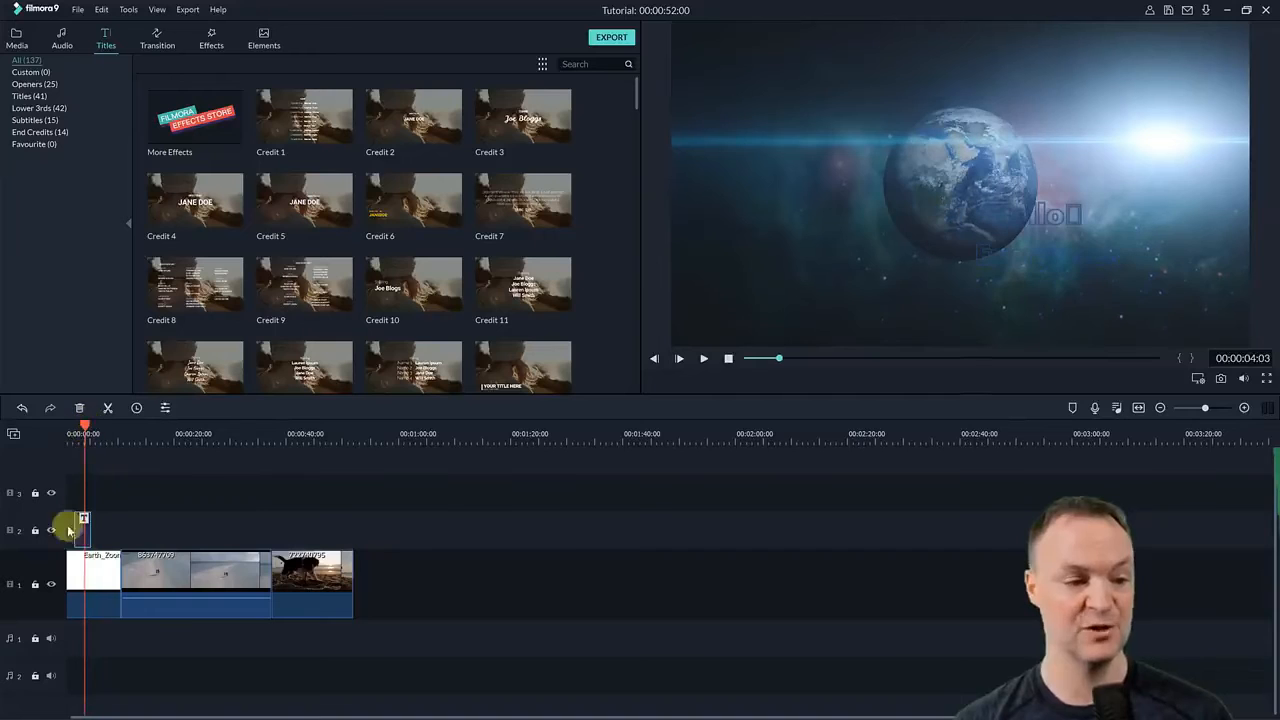
double_click(84, 535)
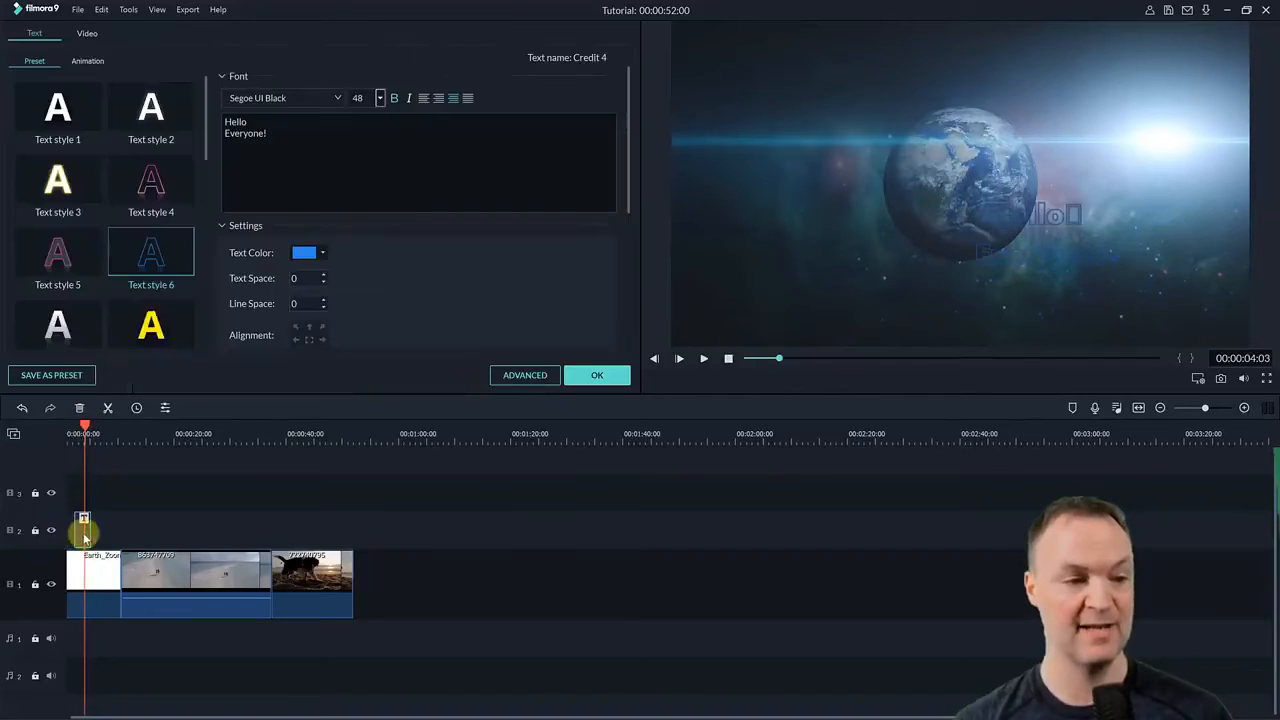
click(160, 328)
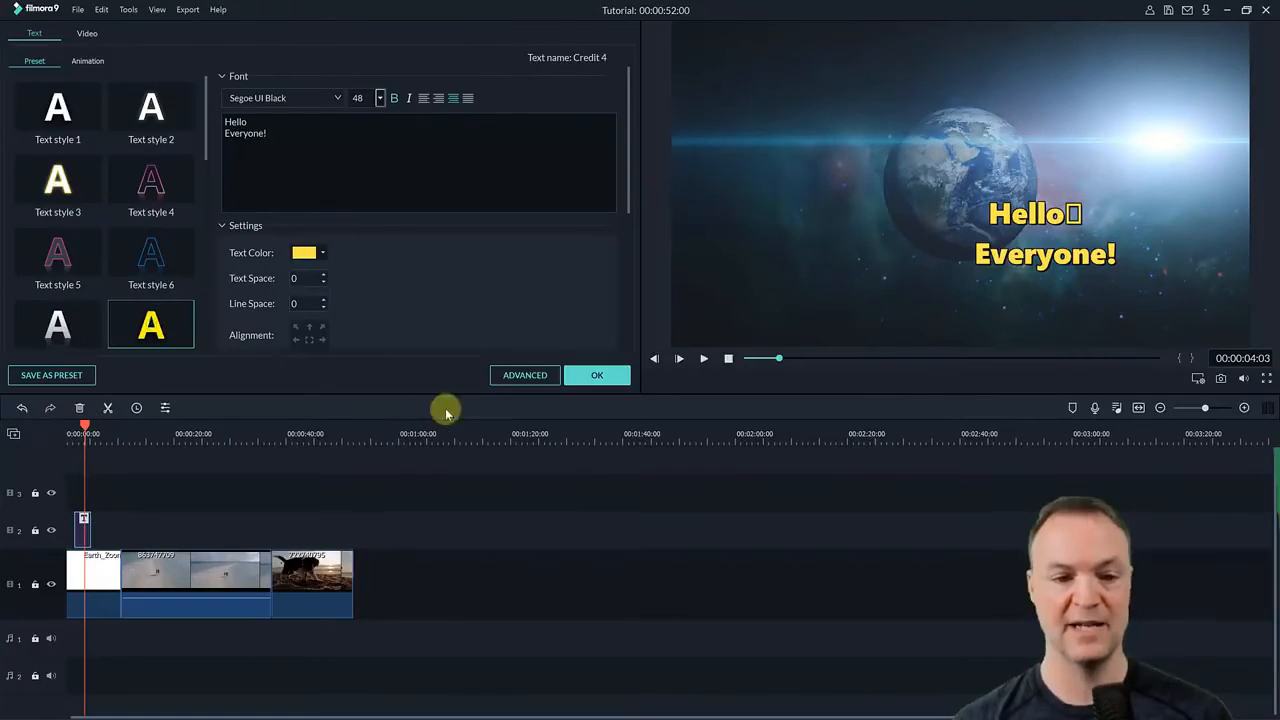
click(597, 375)
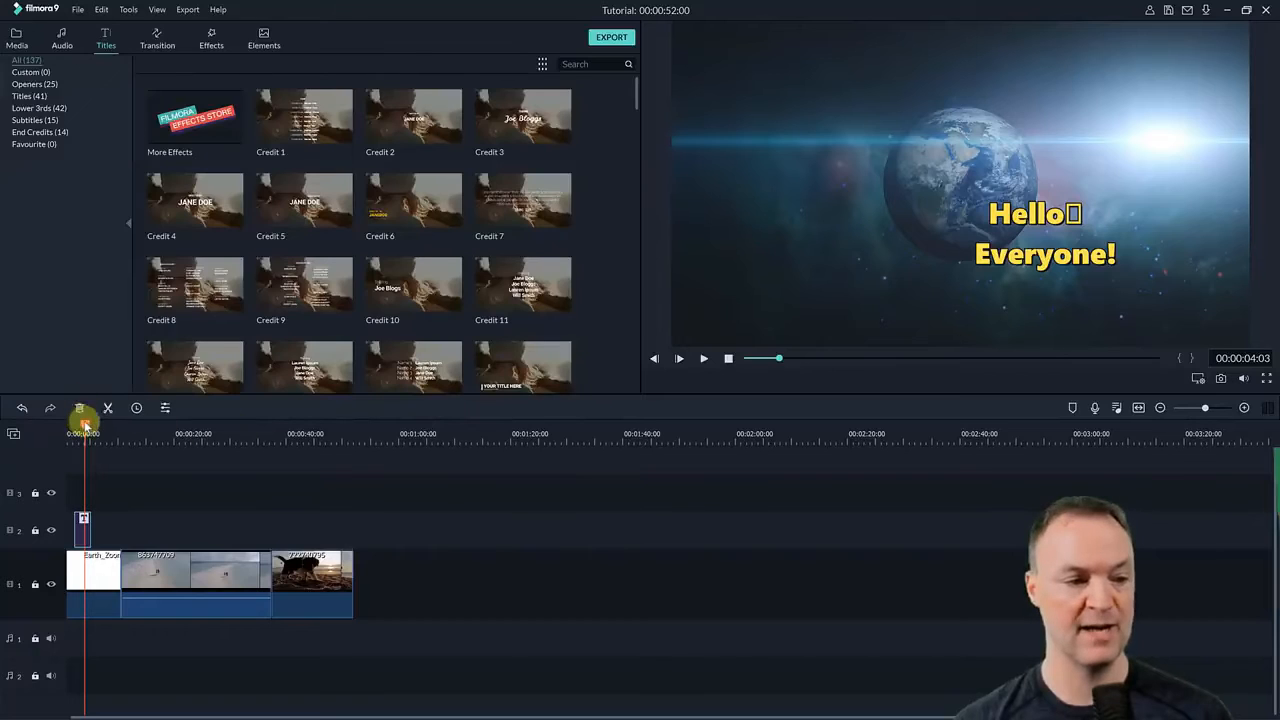
drag(86, 424, 75, 426)
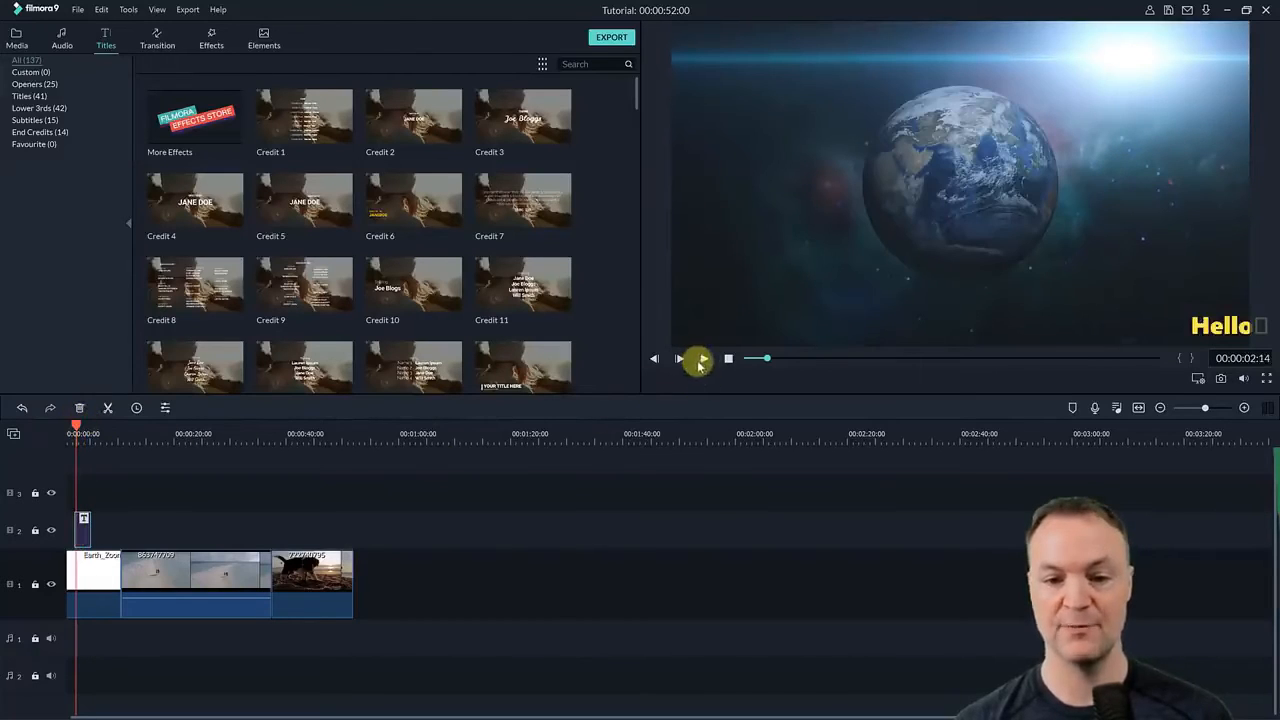
click(704, 359)
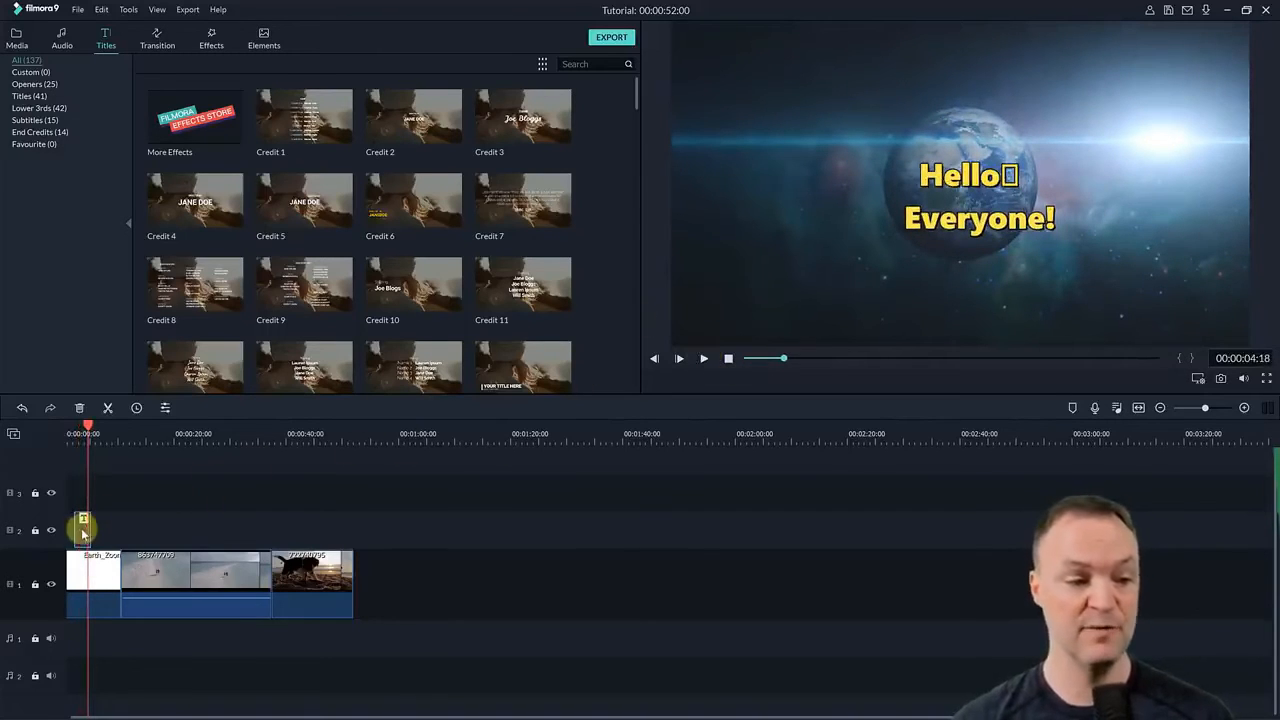
Step: Move the title to video track 3 at about 18 seconds and browse the available title presets
drag(83, 532, 172, 492)
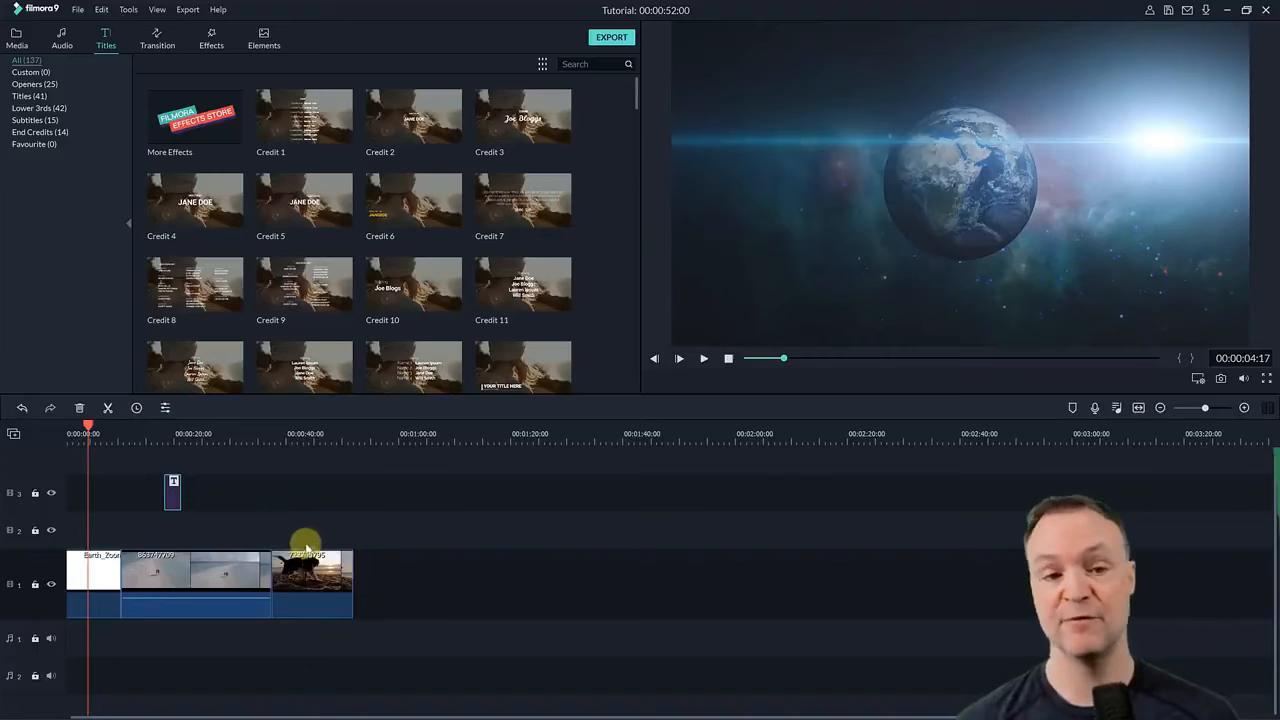
scroll(362, 224, down, 10)
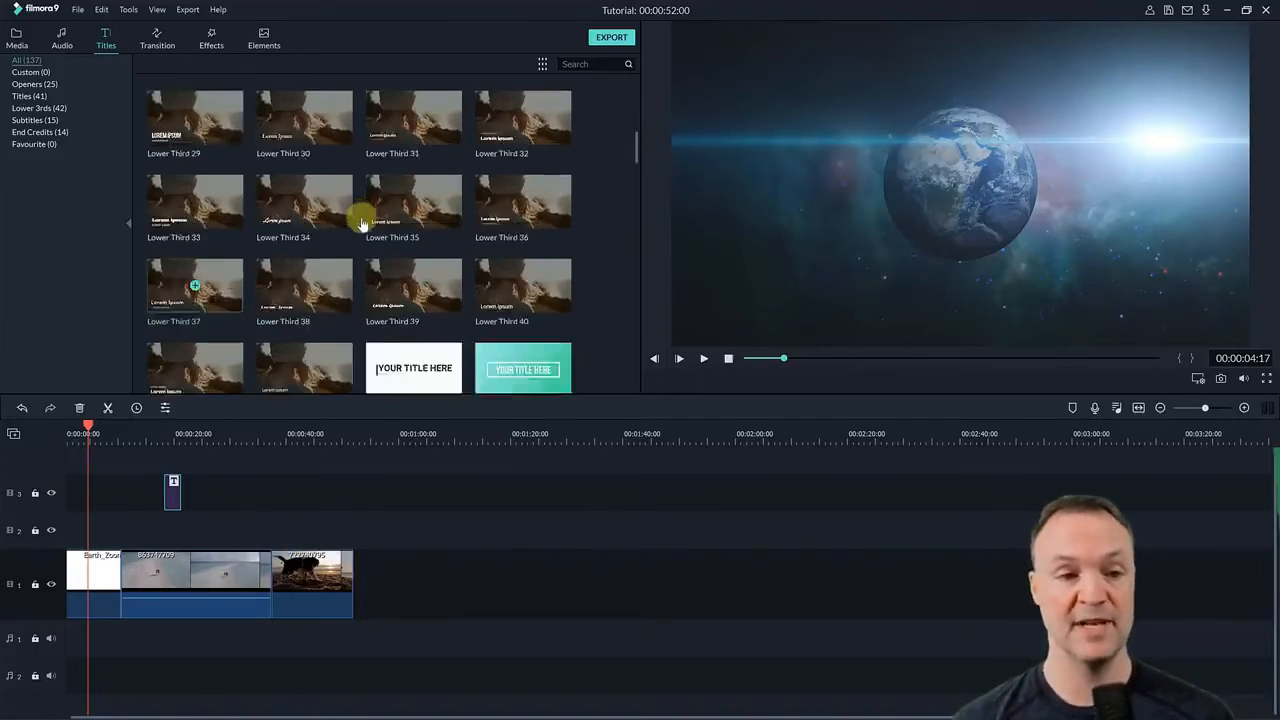
scroll(362, 224, up, 10)
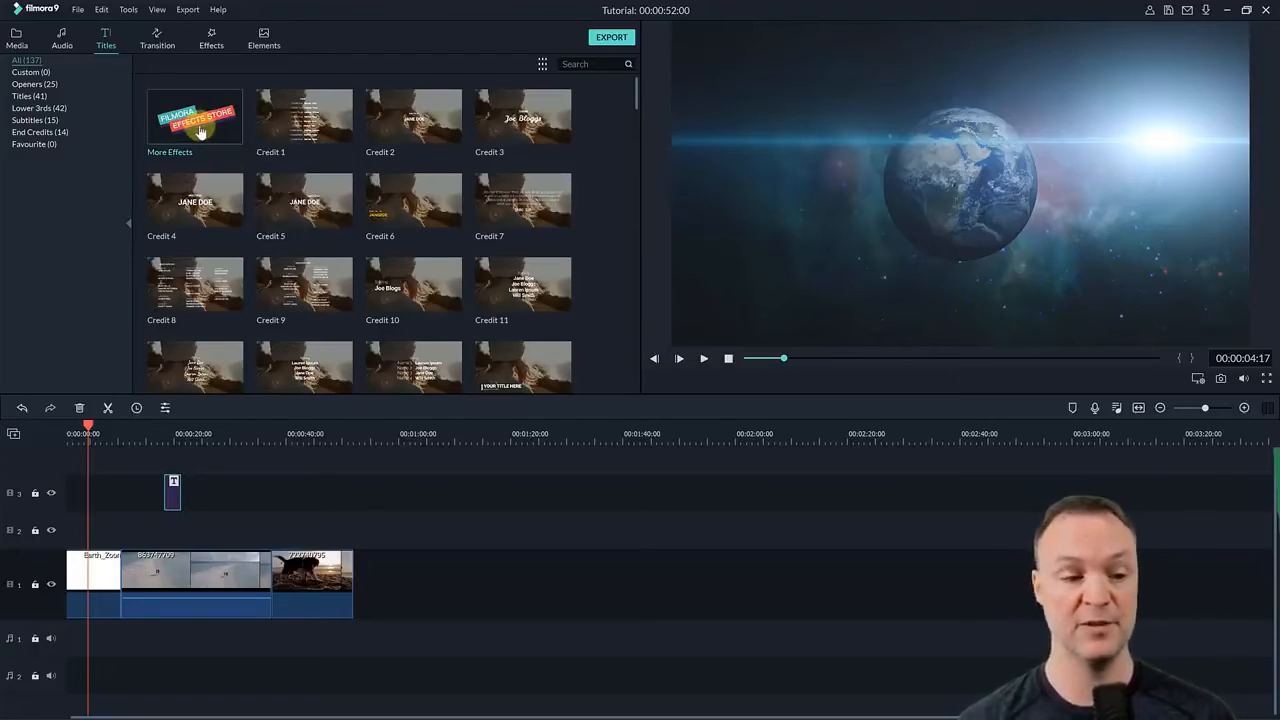
Step: Open the title's Advanced Text Edit to examine its customization options, and accept it without edits
double_click(172, 502)
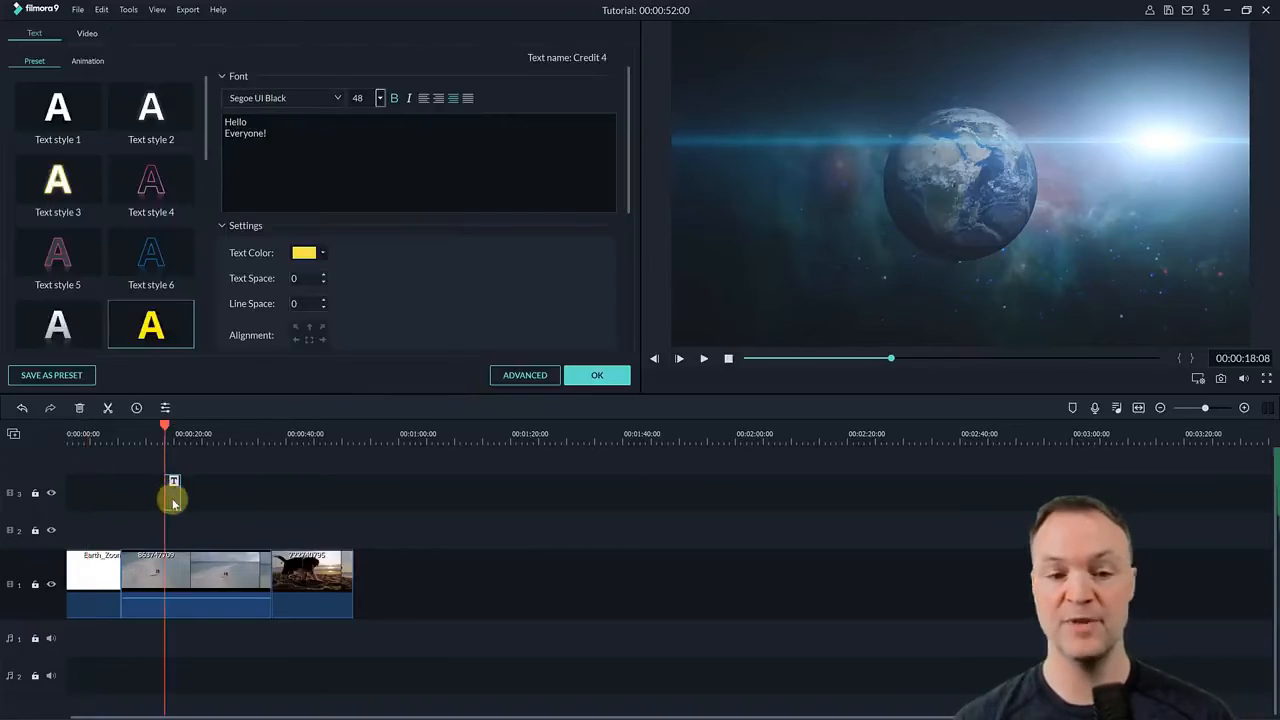
click(520, 376)
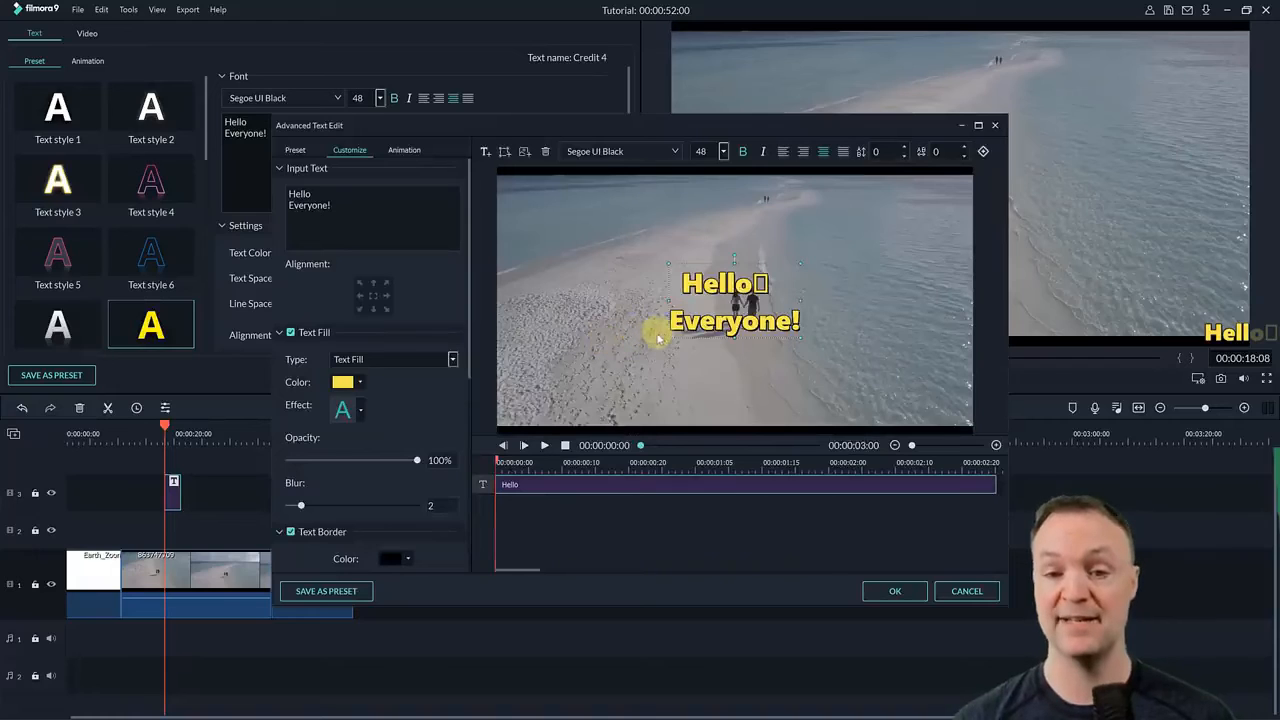
click(910, 596)
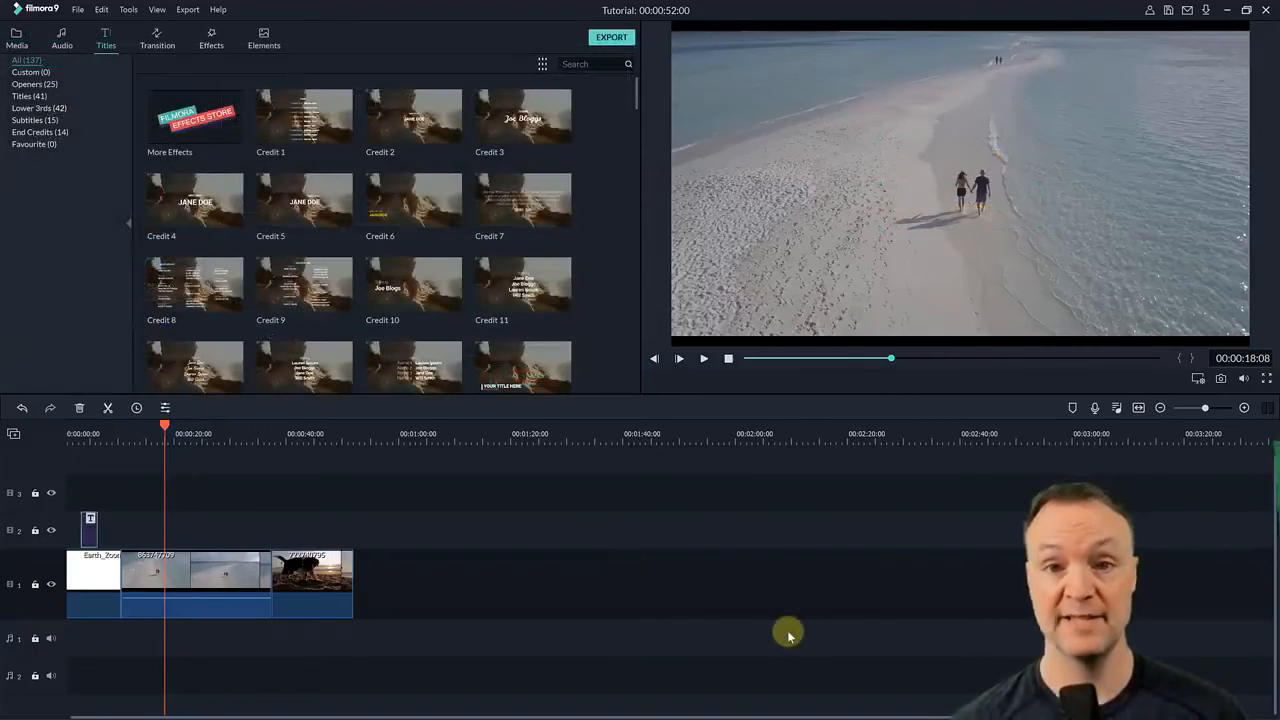
Step: Apply the Col Split transition to both ends of the beach walk clip 863747709
click(158, 45)
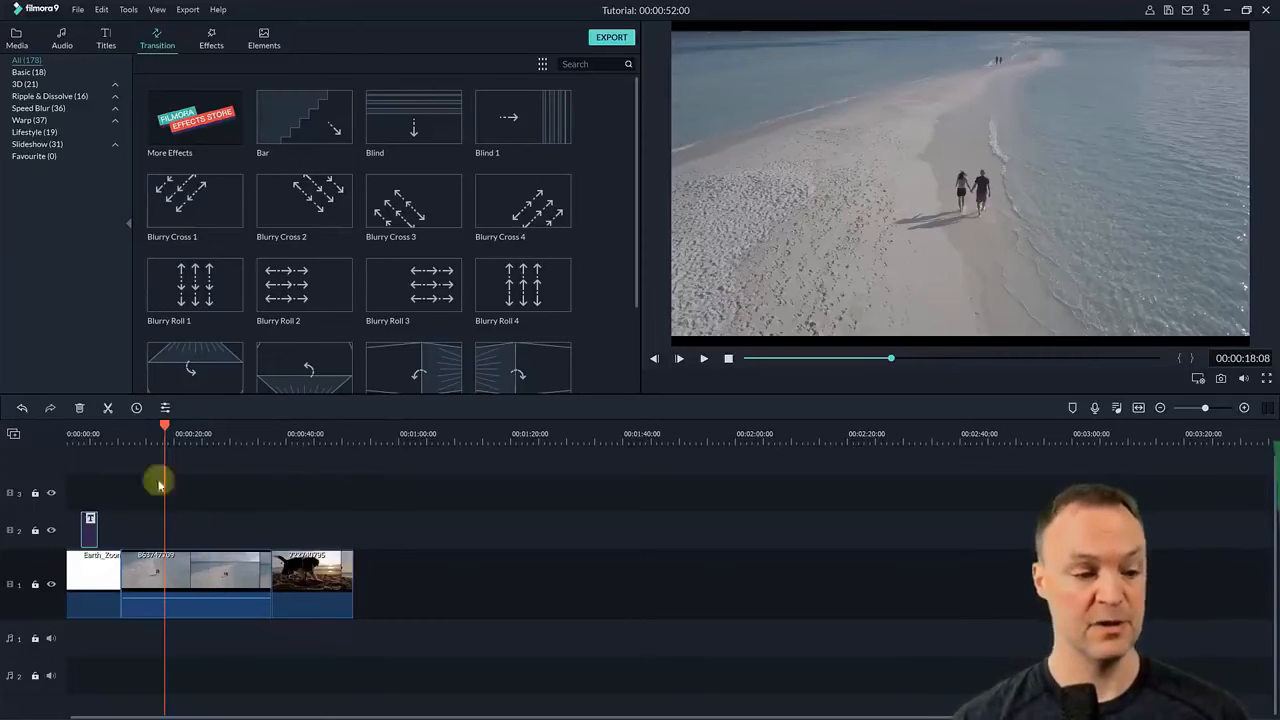
click(195, 574)
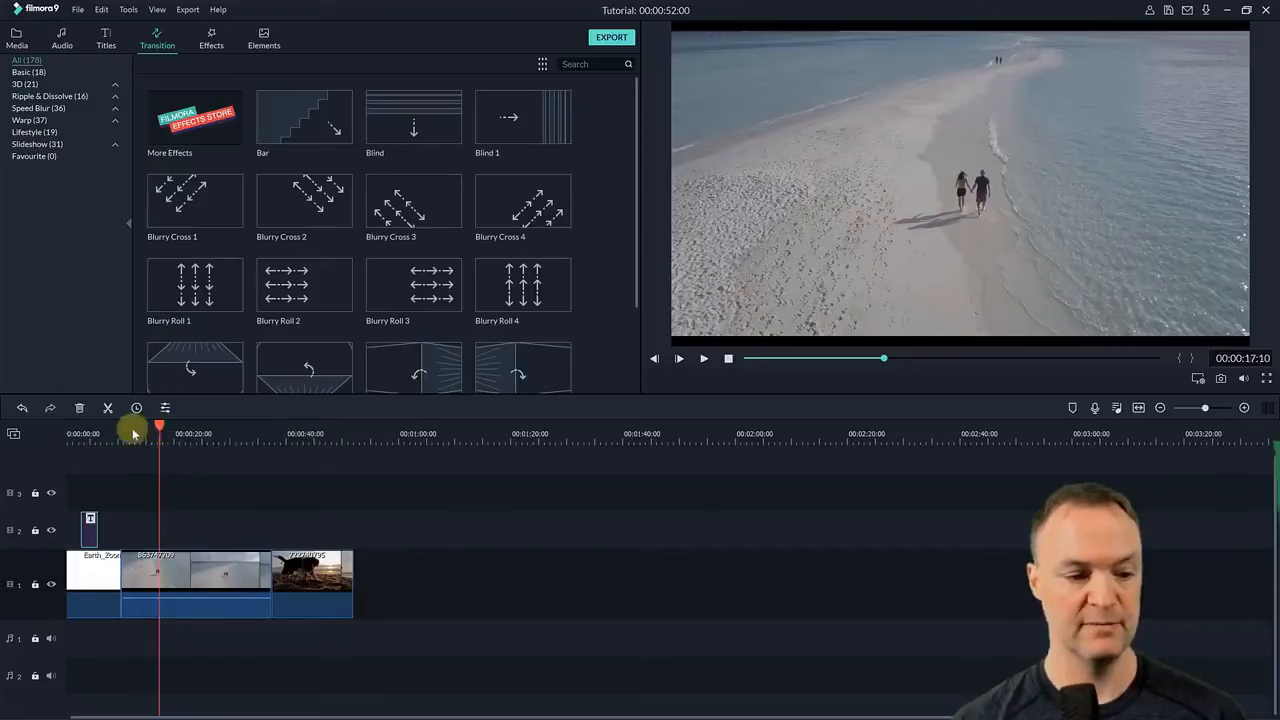
drag(132, 428, 151, 430)
click(186, 565)
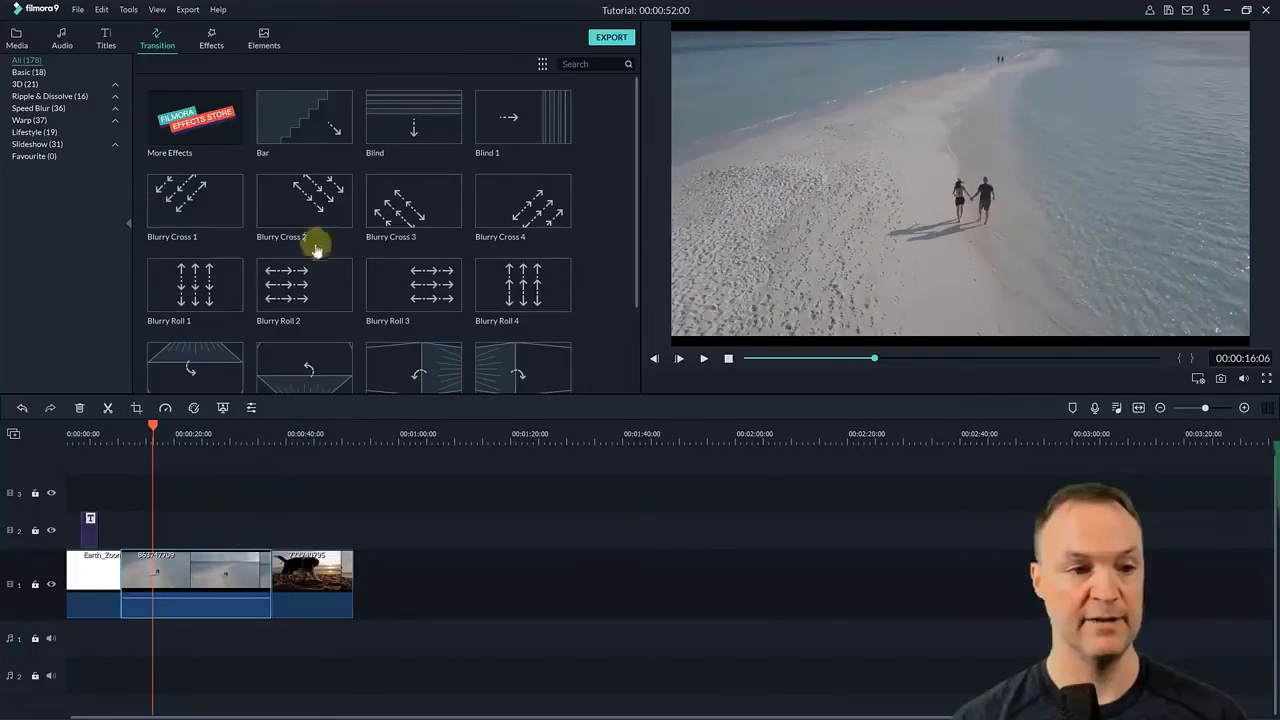
scroll(385, 257, down, 2)
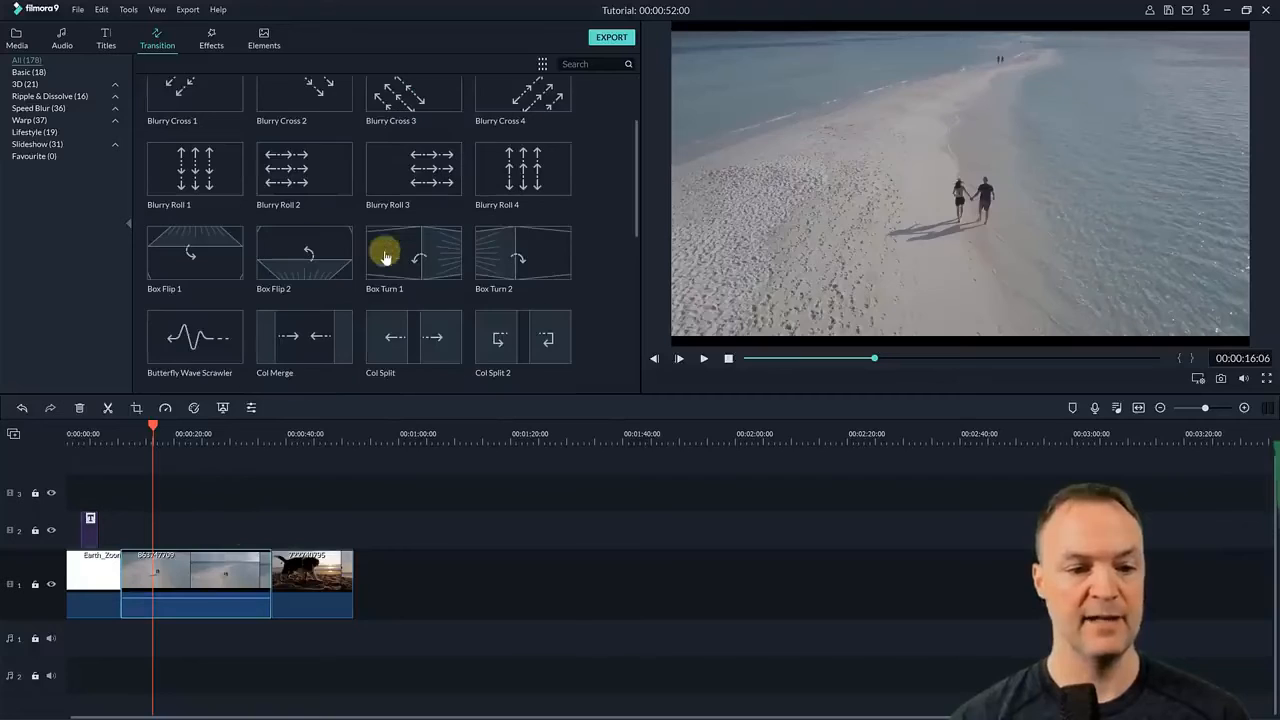
click(414, 341)
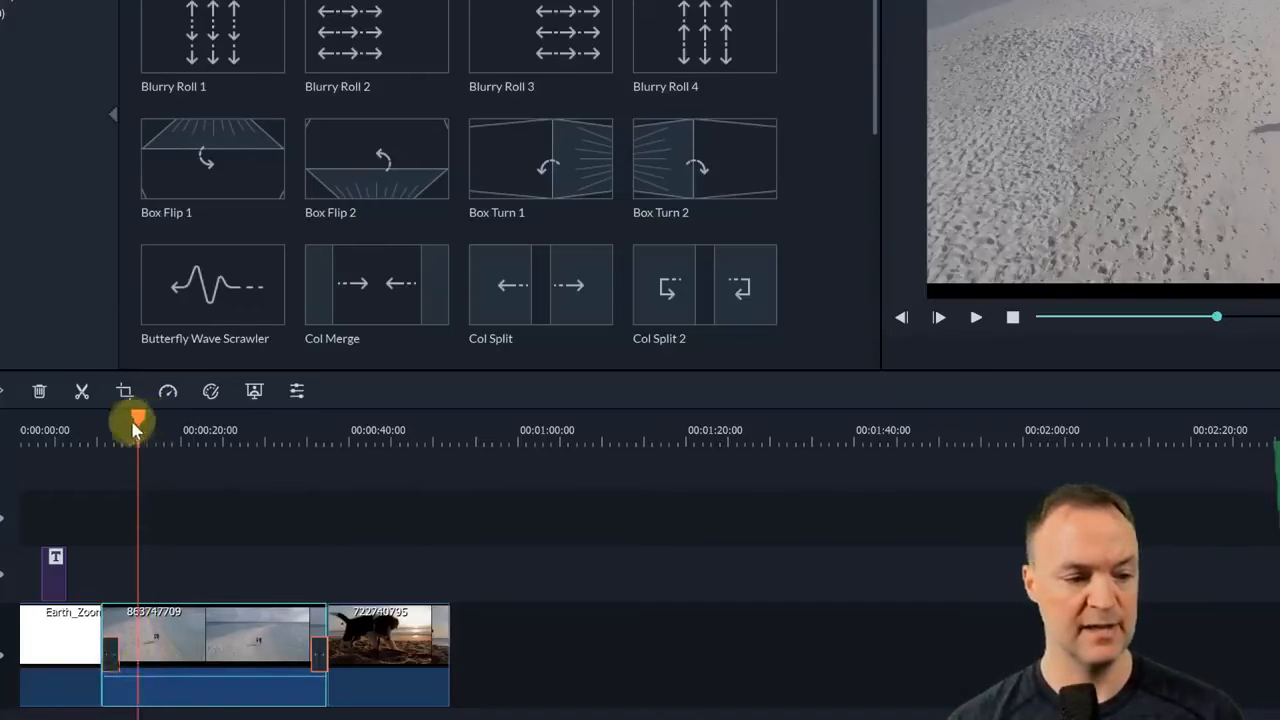
Step: Play the Col Split transition between the beach walk clip and the puppy clip
drag(137, 425, 306, 455)
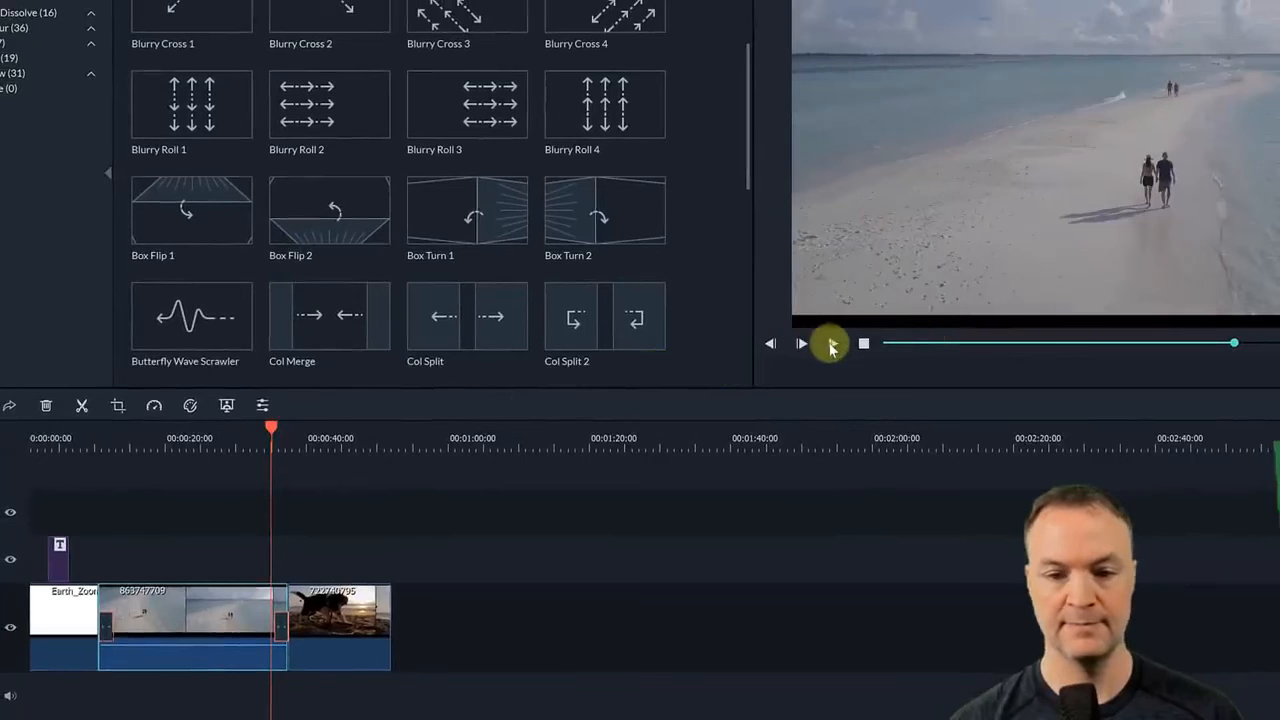
click(831, 344)
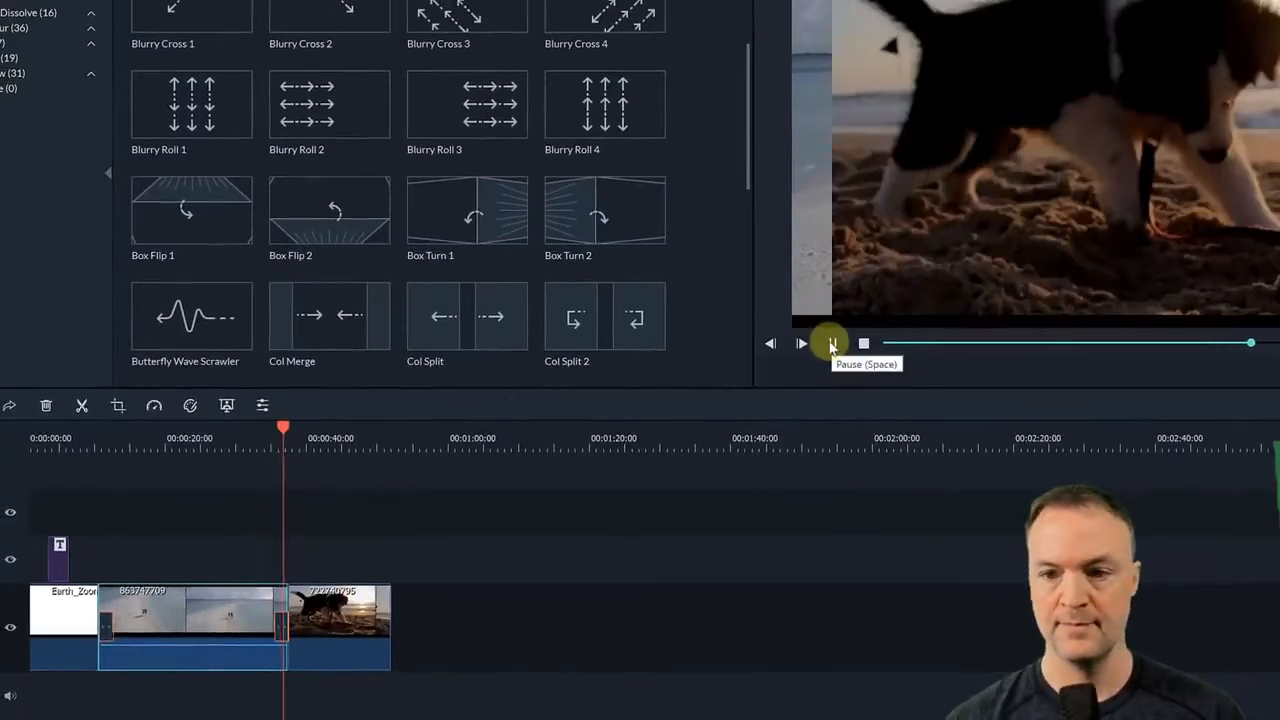
click(831, 344)
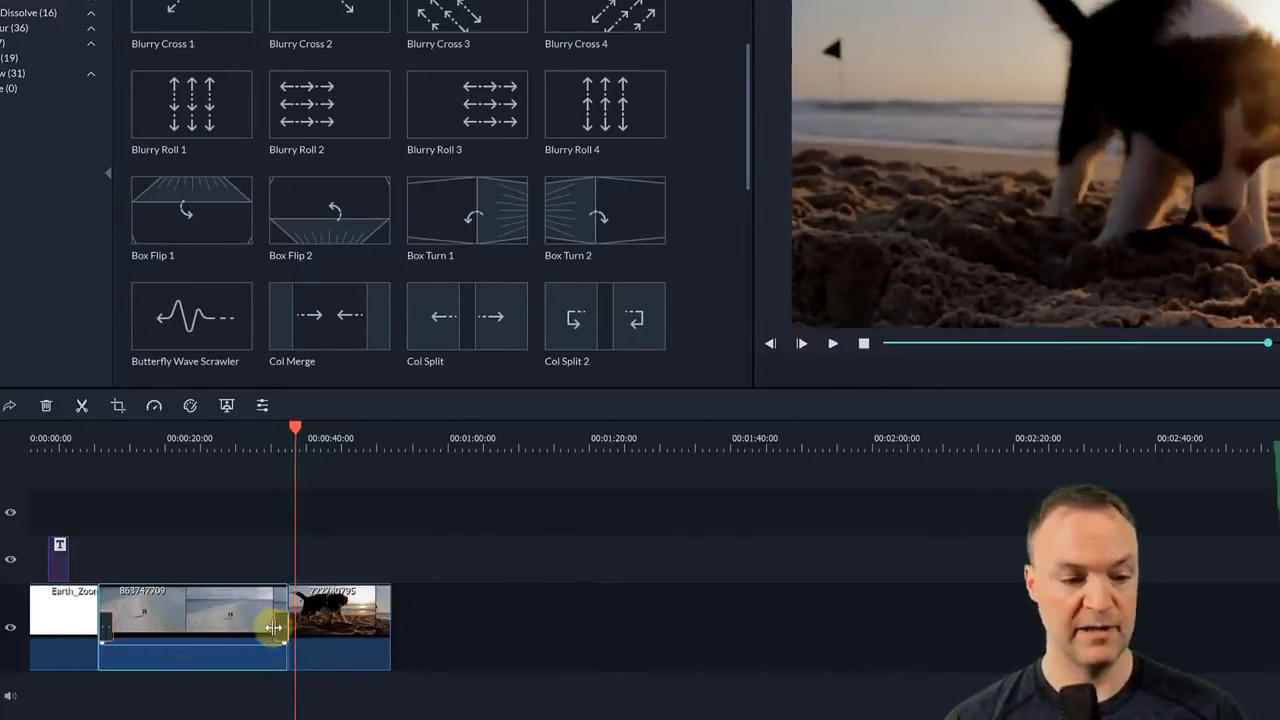
Step: Lengthen the transition at the end of the beach walk clip to 6 seconds and play it
drag(273, 627, 246, 626)
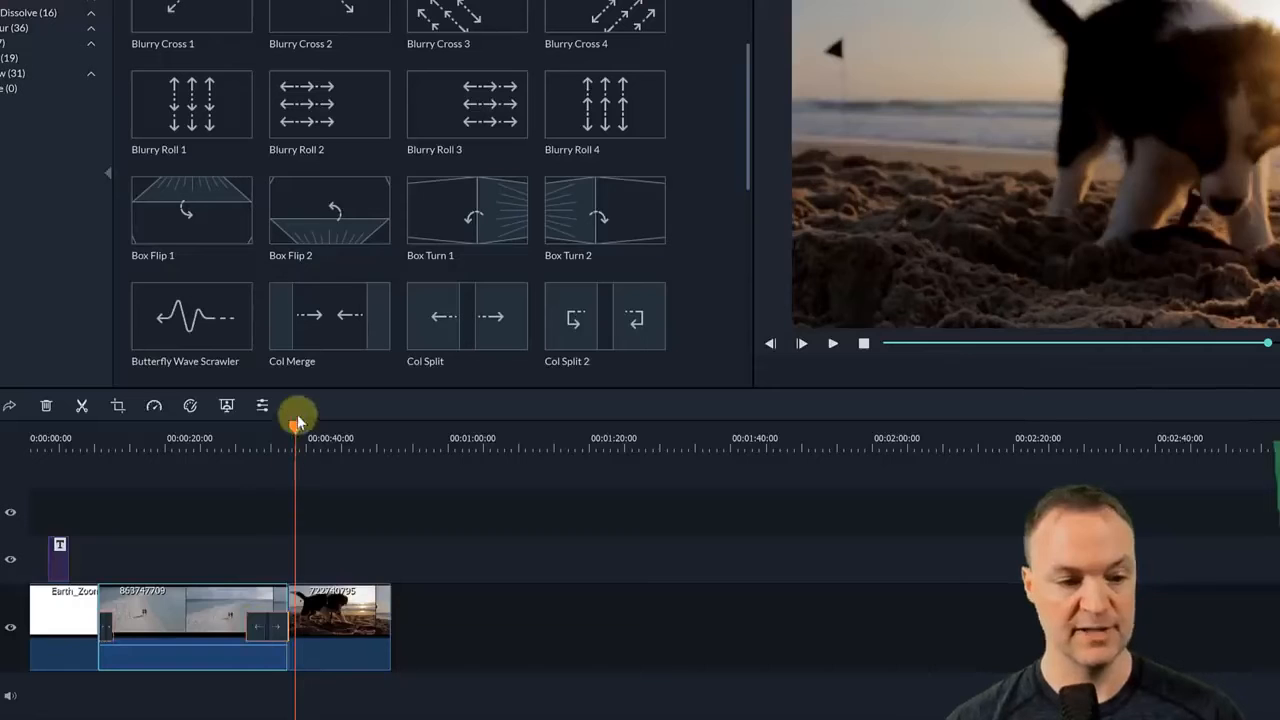
drag(273, 426, 246, 429)
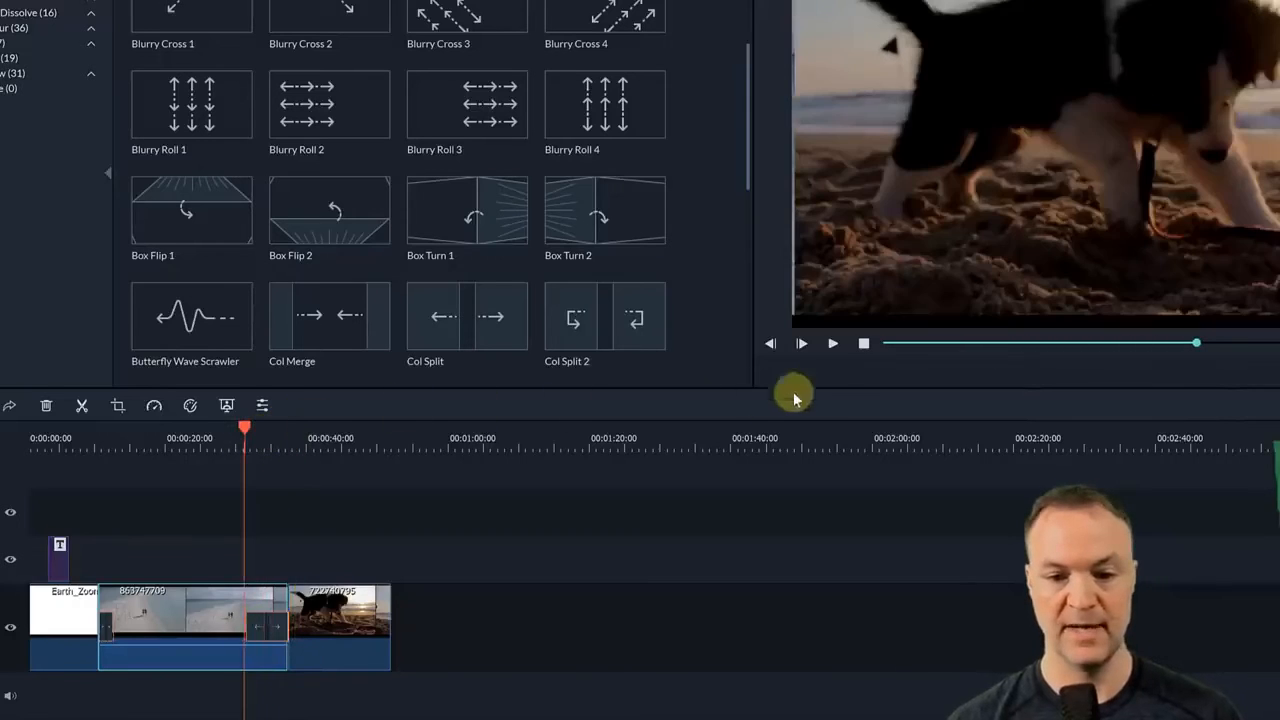
click(834, 346)
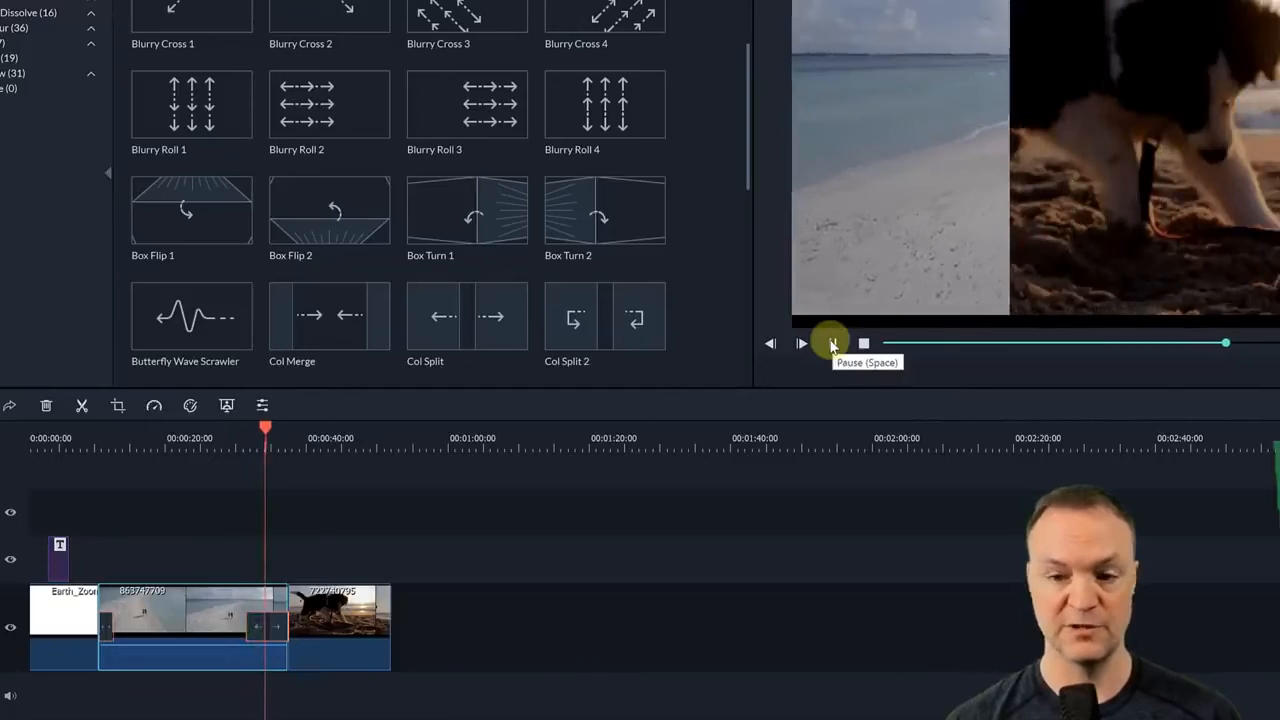
key(space)
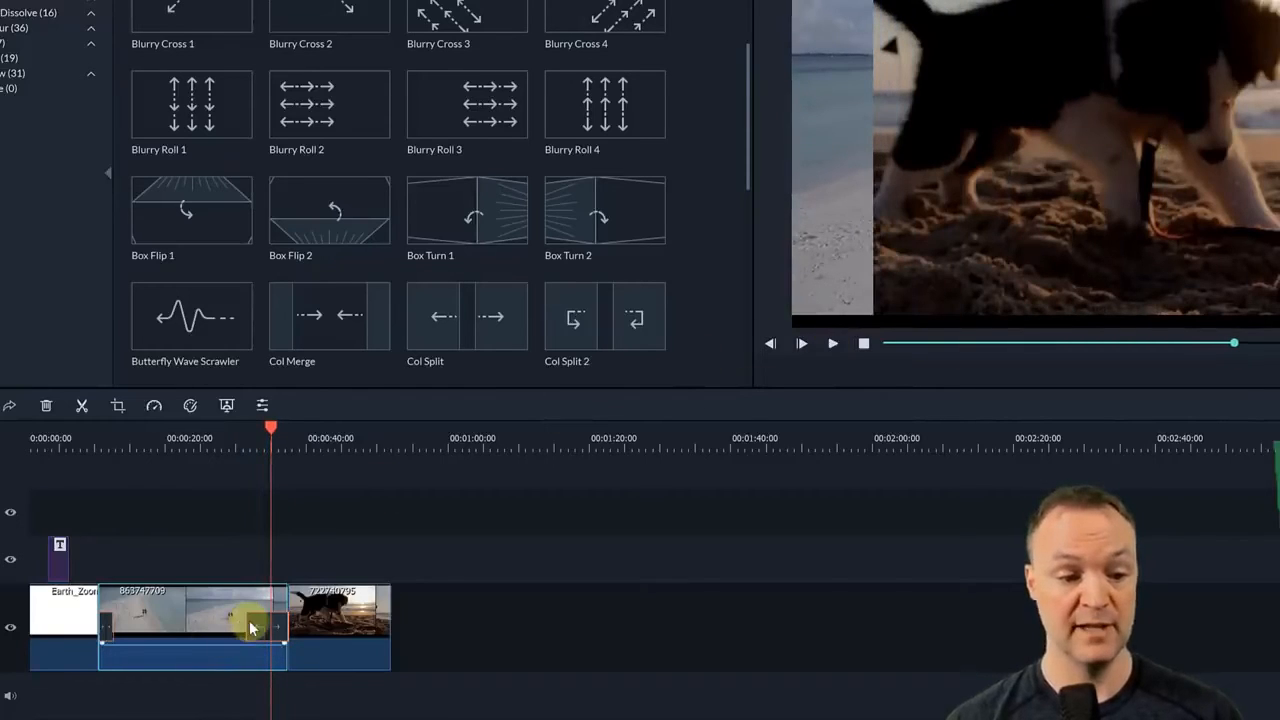
Step: Set the transition between the beach walk and puppy clips to Overlap mode, accept it, and play the result
double_click(252, 628)
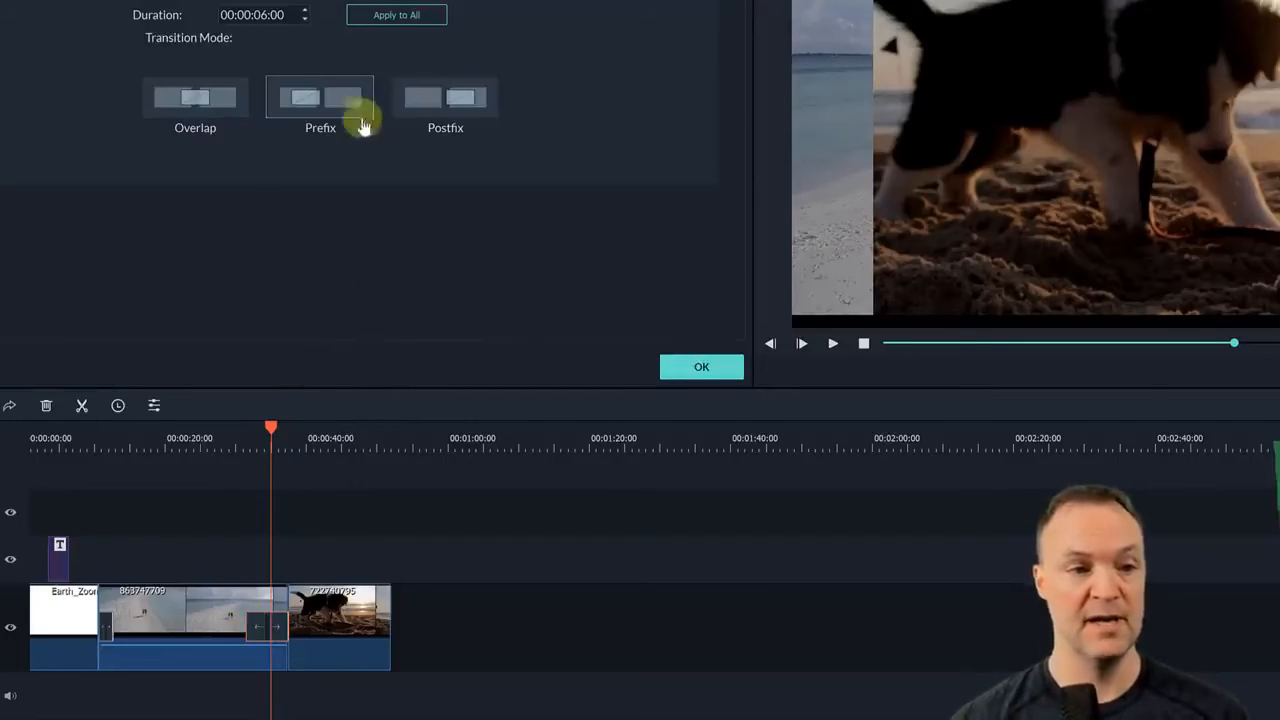
click(234, 106)
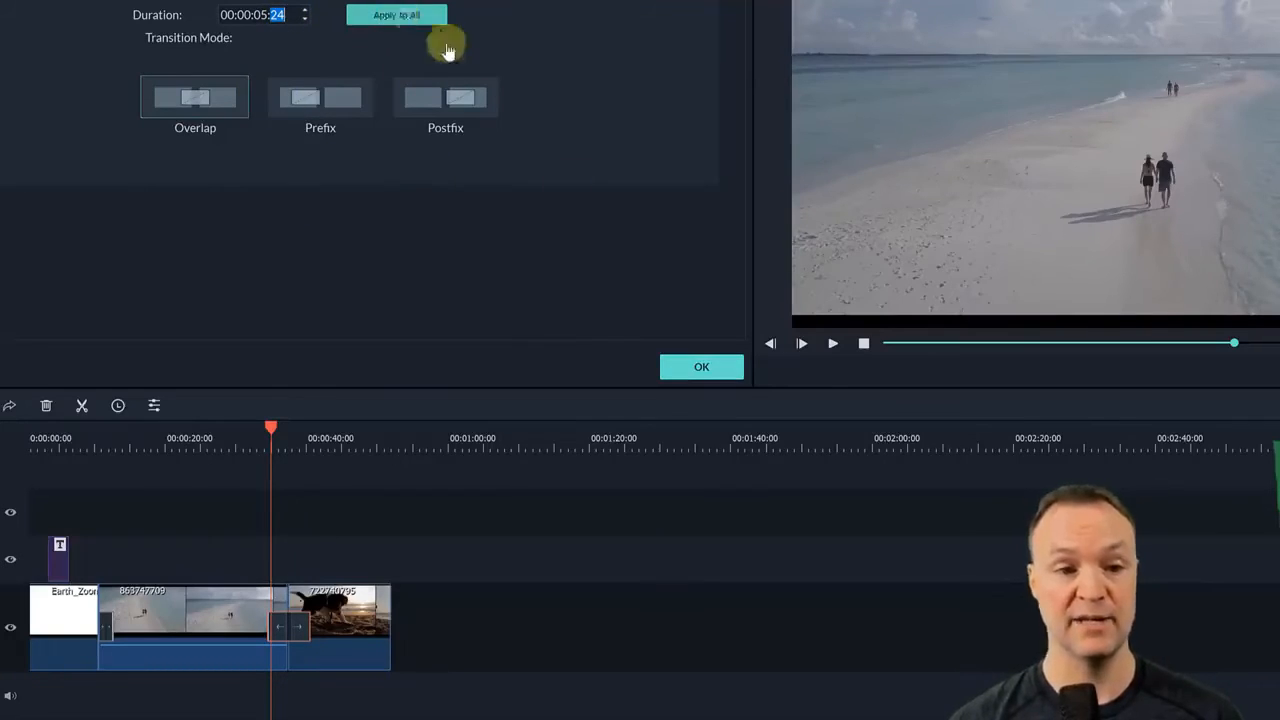
click(702, 368)
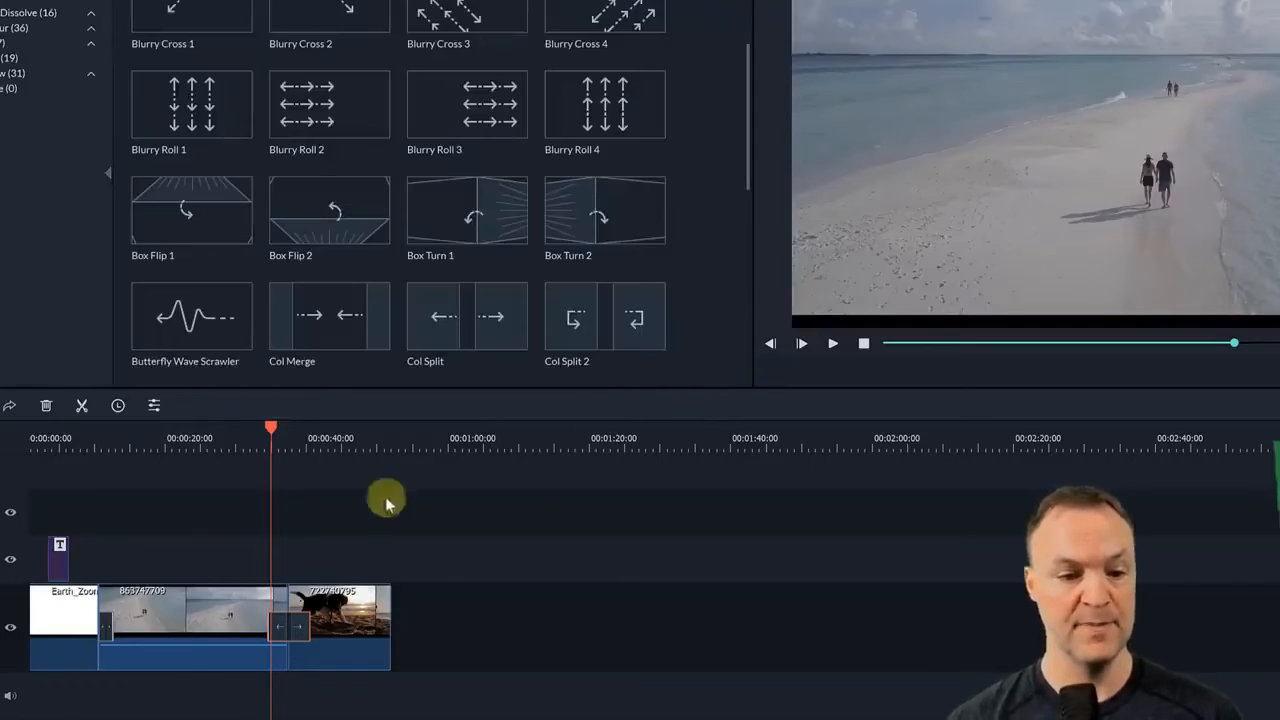
click(835, 344)
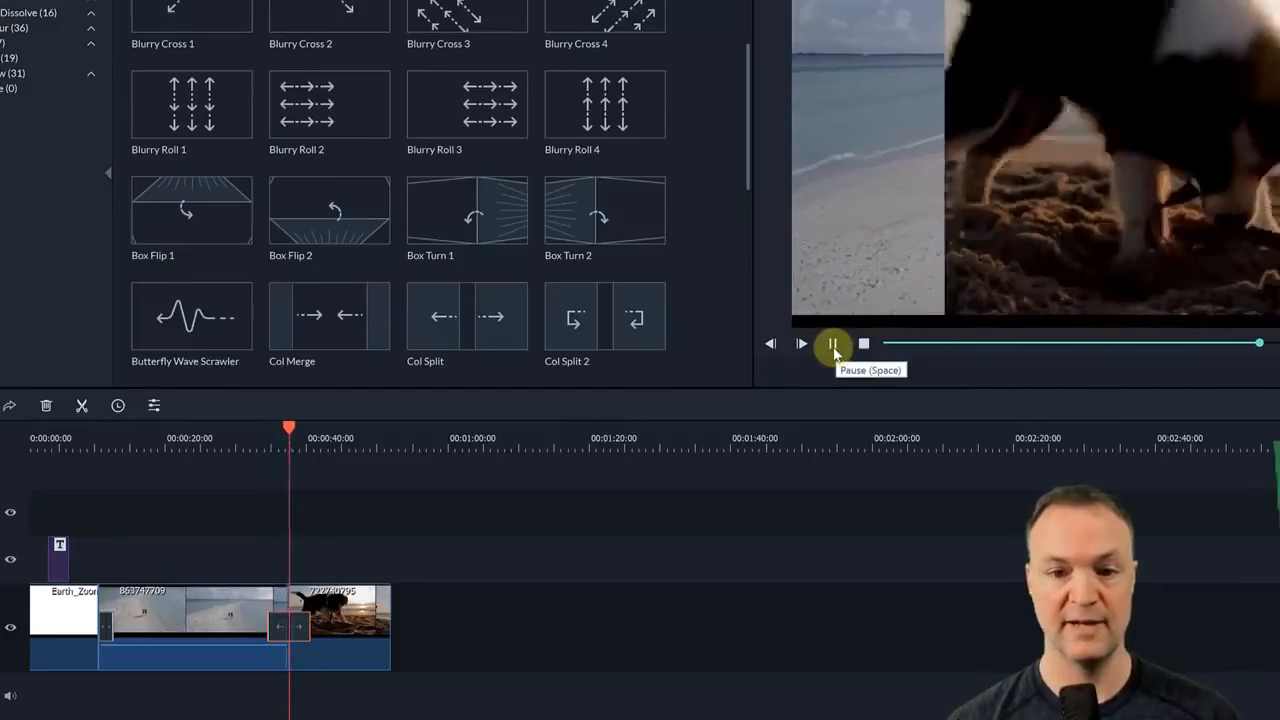
key(space)
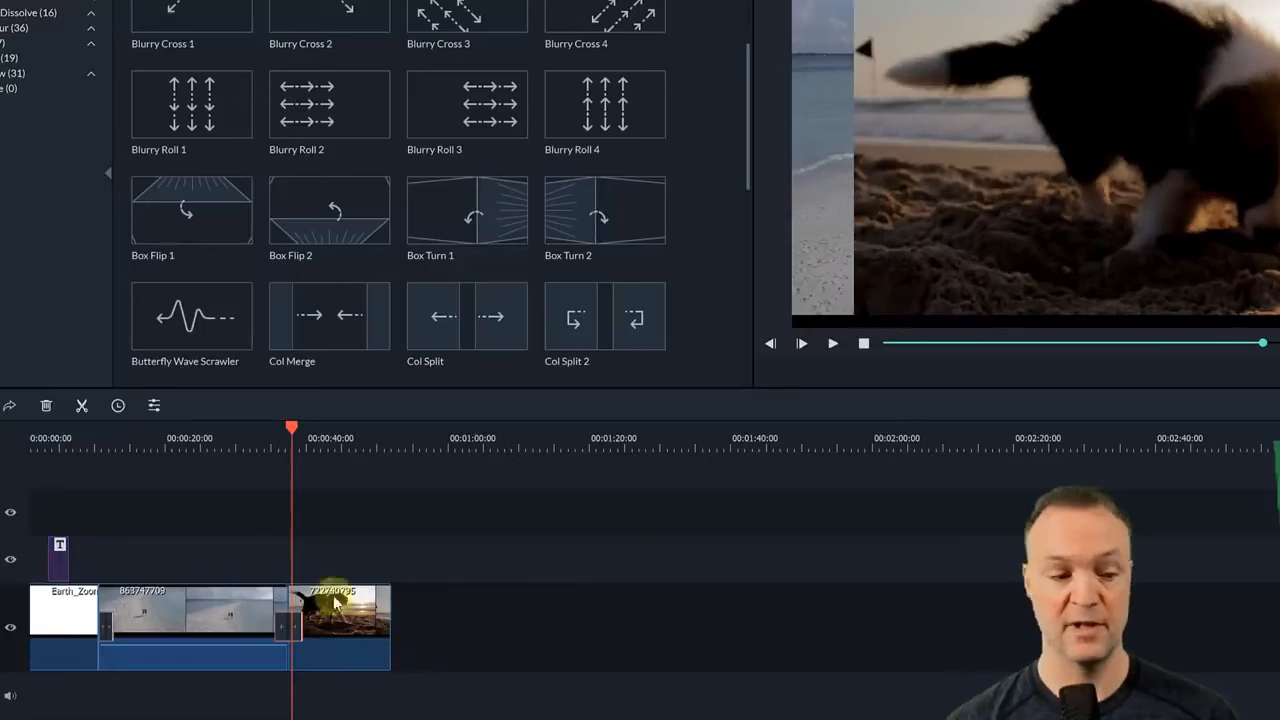
Step: Remove the transition at the beach walk clip's start and append video 924838177 after the puppy clip on video track 1
click(161, 654)
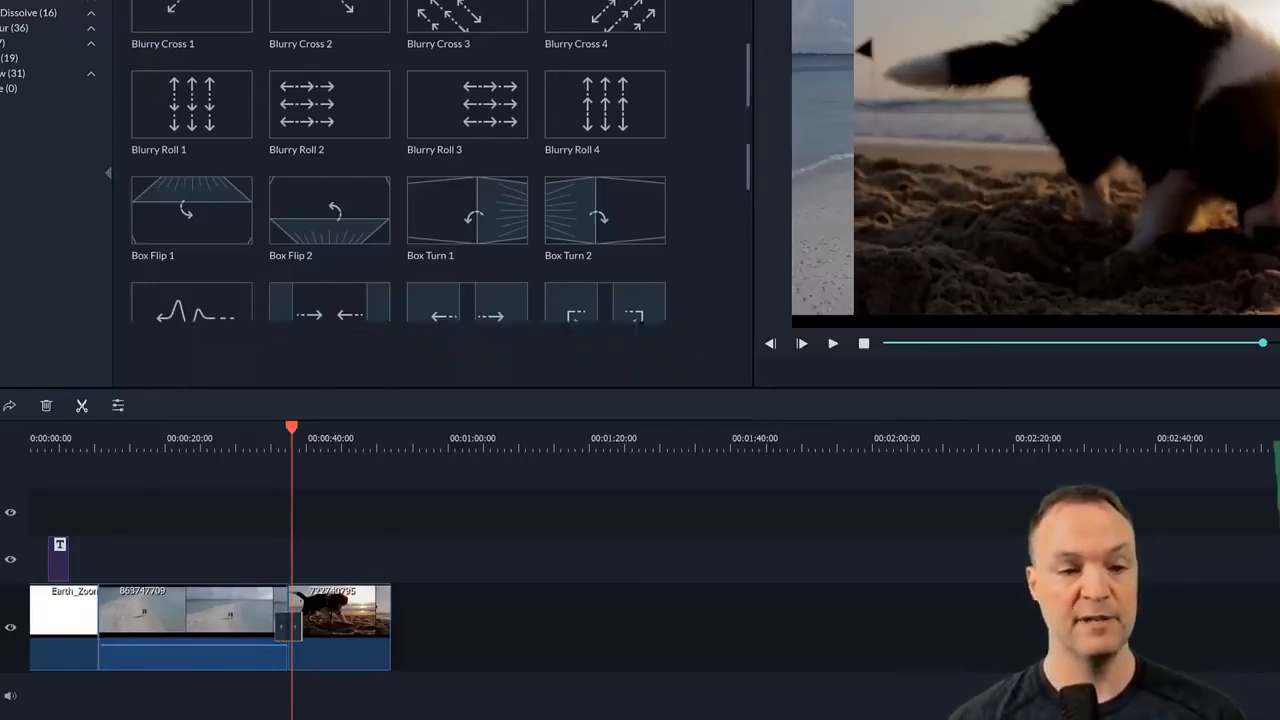
click(20, 2)
mouse_move(569, 30)
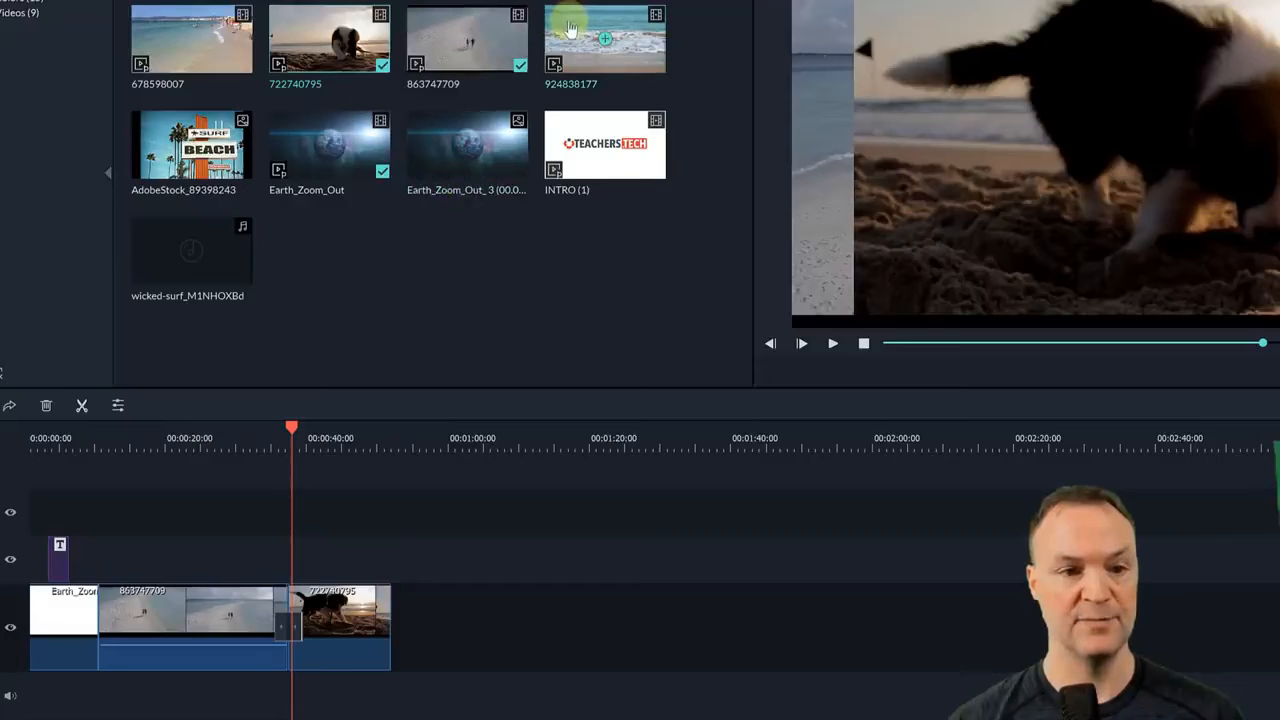
drag(567, 30, 436, 632)
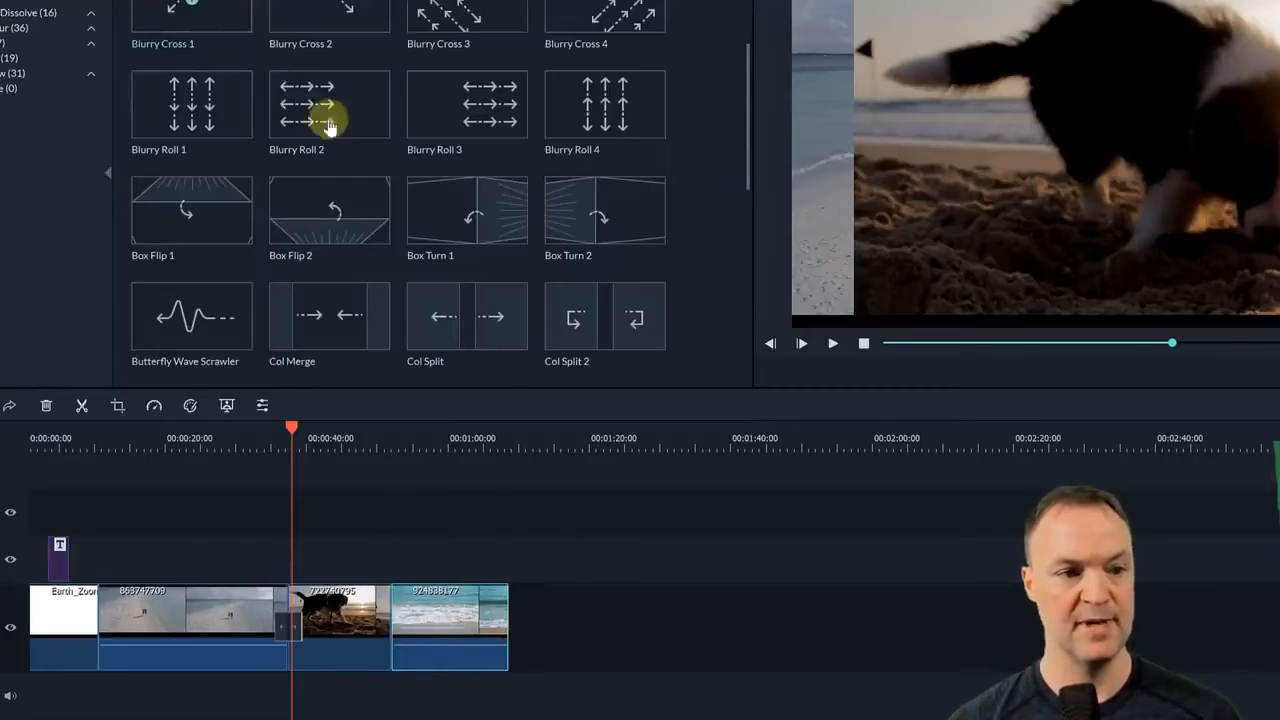
Step: Place the Blurry Roll 1 transition between the puppy clip and the ocean waves clip 924838177
click(200, 100)
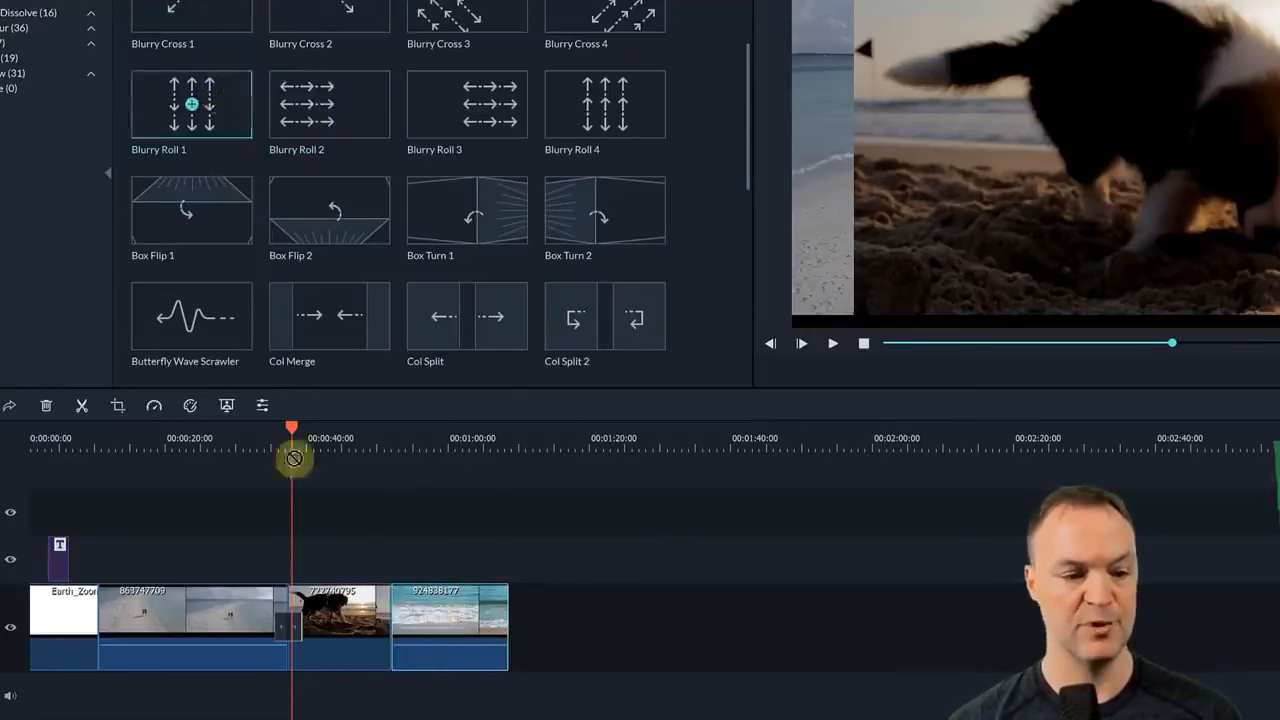
click(388, 628)
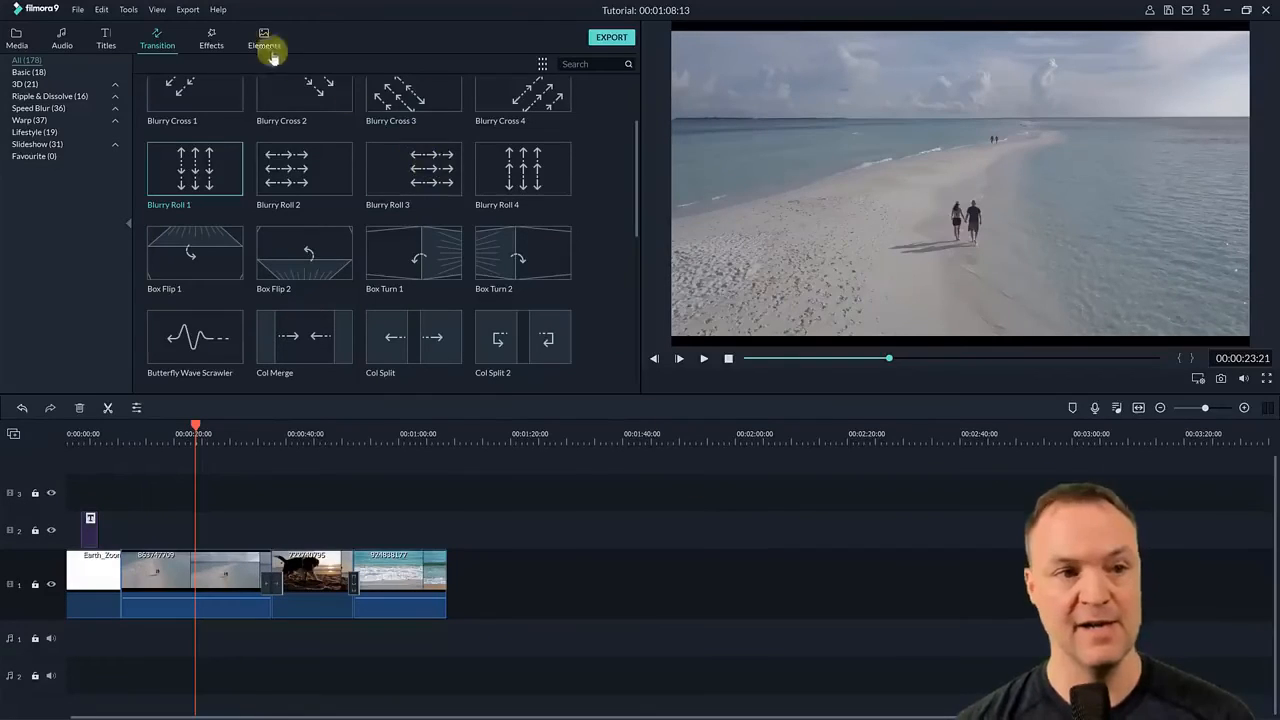
Step: Browse the filter effects and preview the B&W Noise filter with the puppy clip selected
click(213, 40)
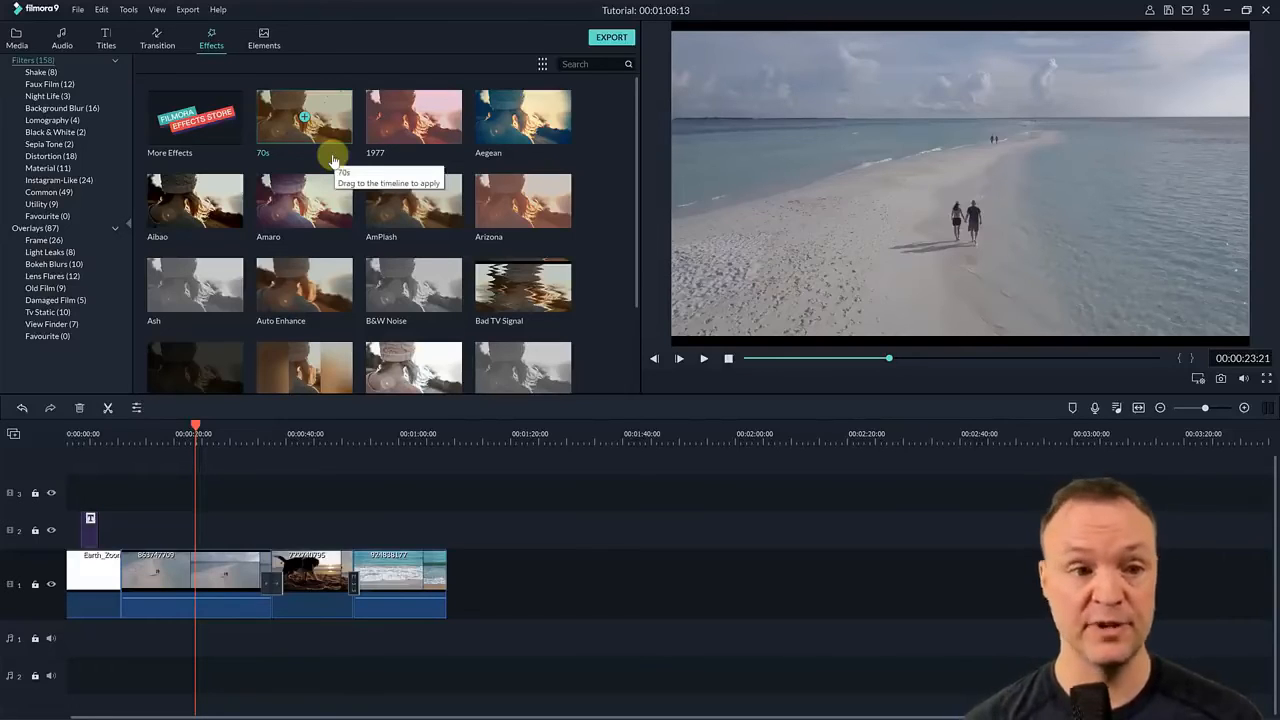
click(446, 296)
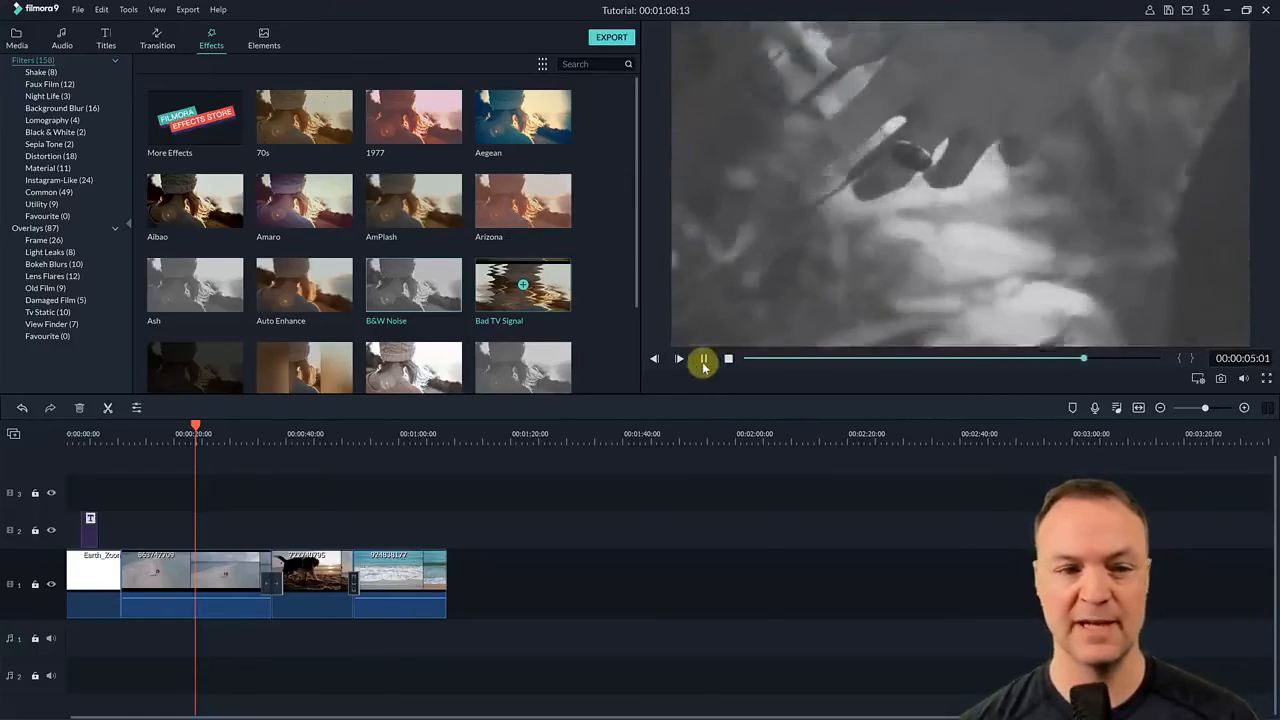
drag(322, 290, 310, 578)
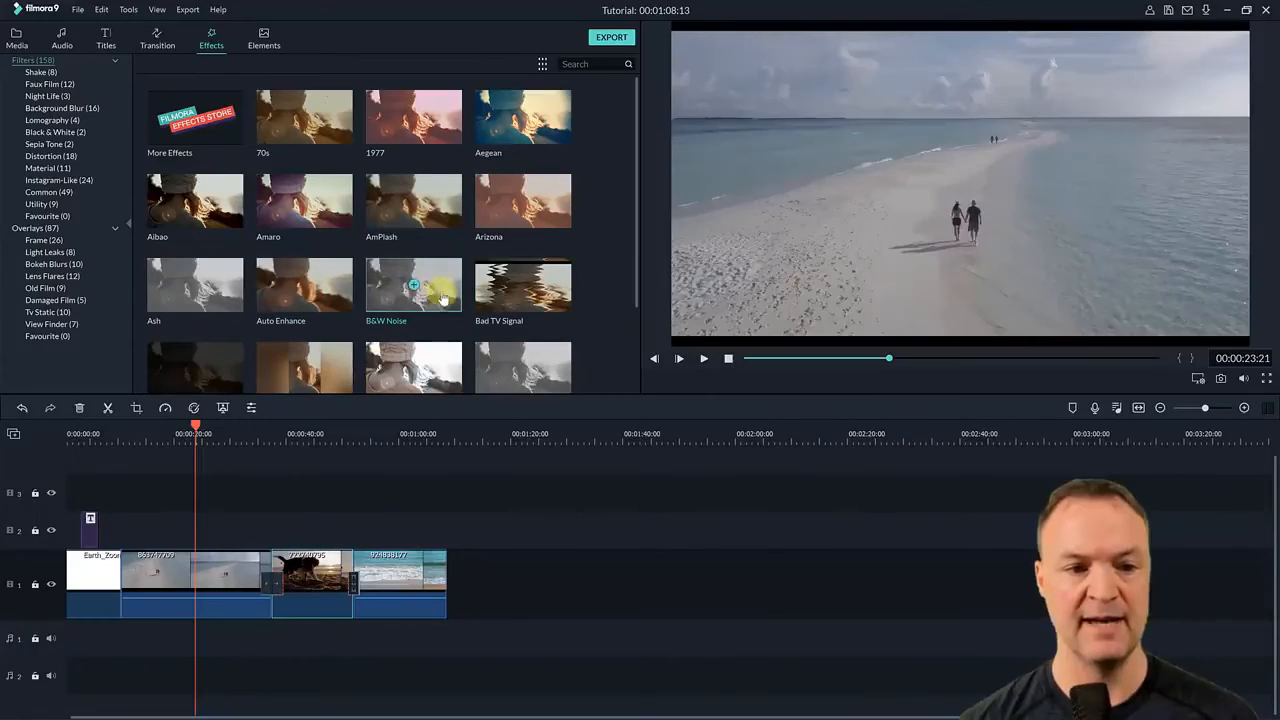
click(441, 292)
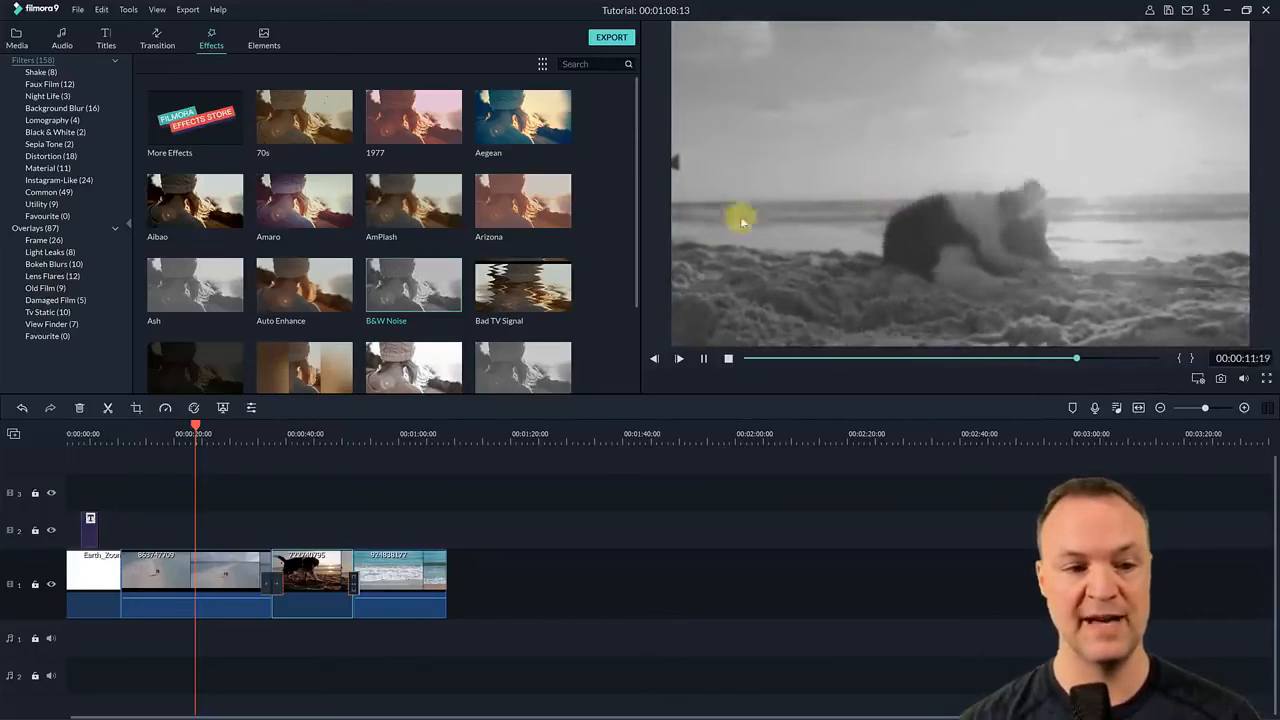
Step: Add the B&W Noise filter to video track 2 above the puppy clip and play it from 00:00:42:00
click(413, 287)
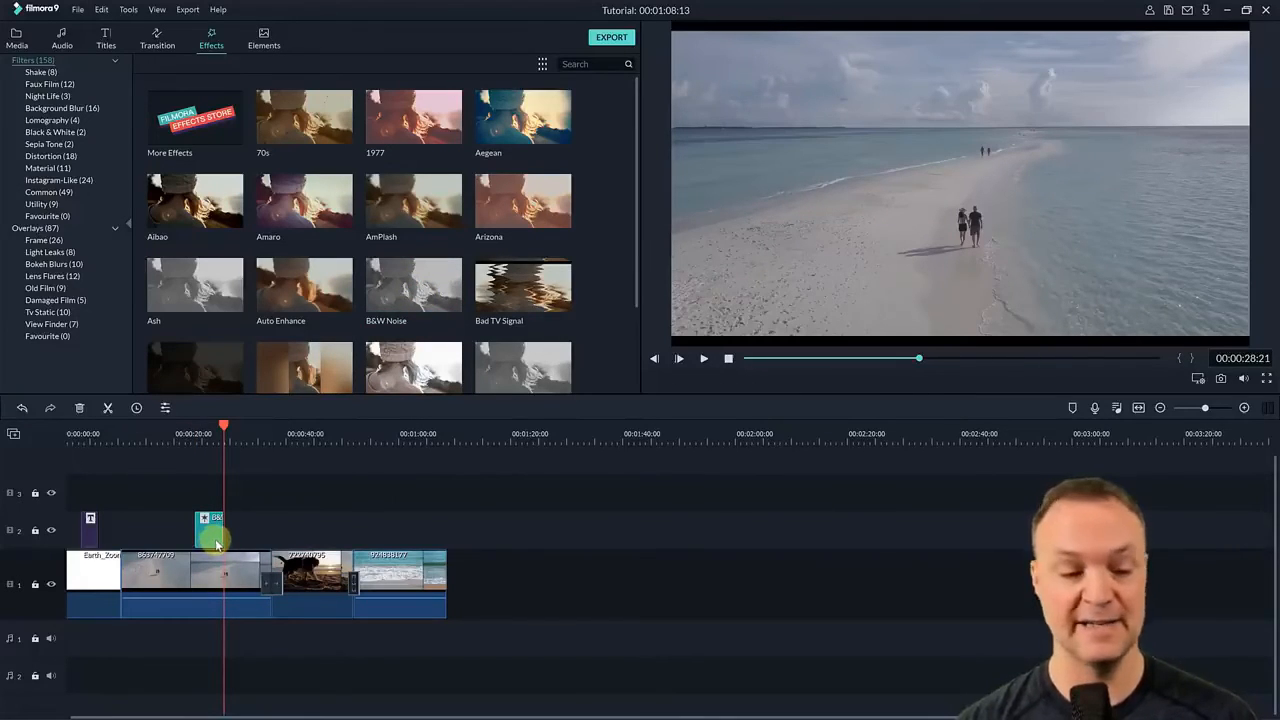
drag(211, 535, 306, 543)
click(228, 437)
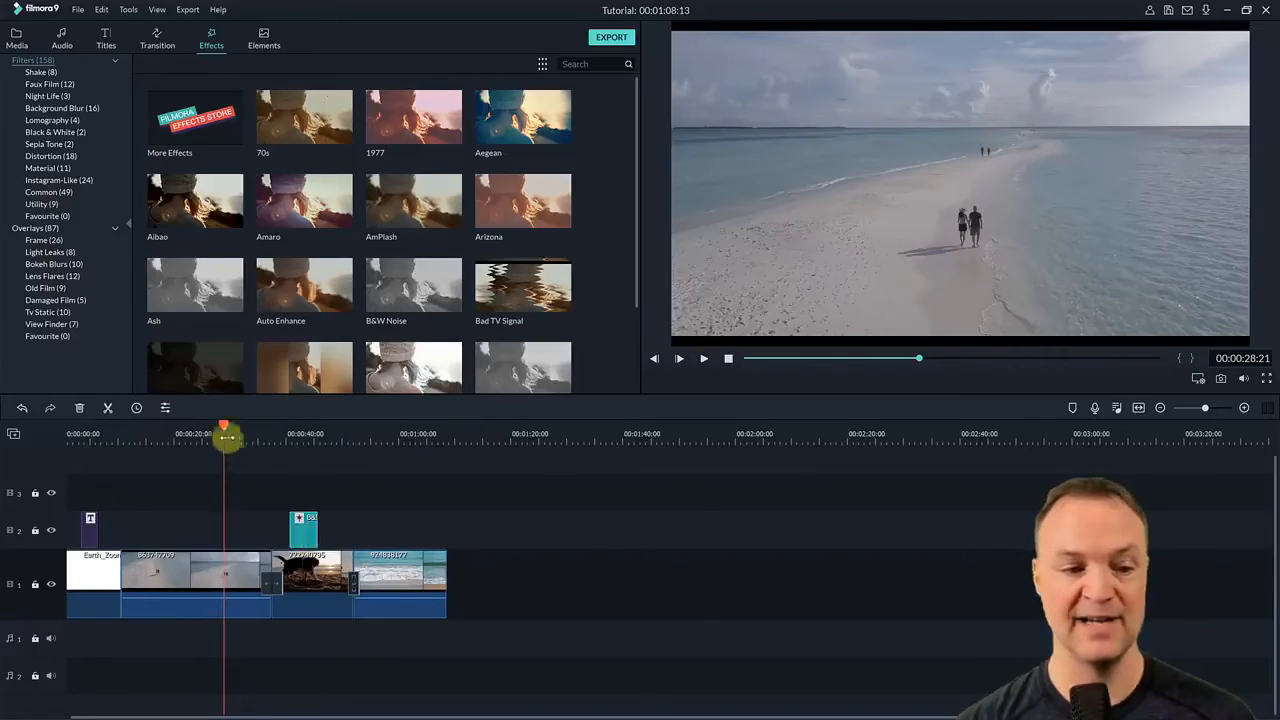
drag(241, 427, 340, 437)
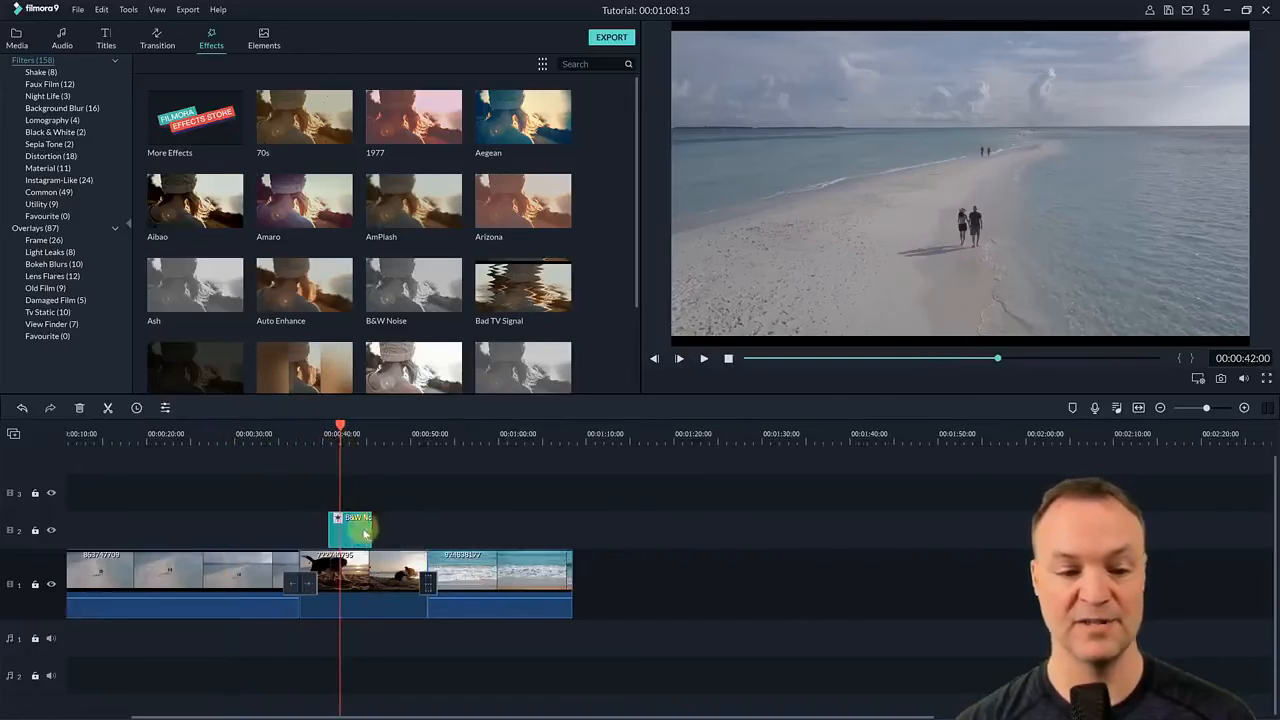
click(700, 359)
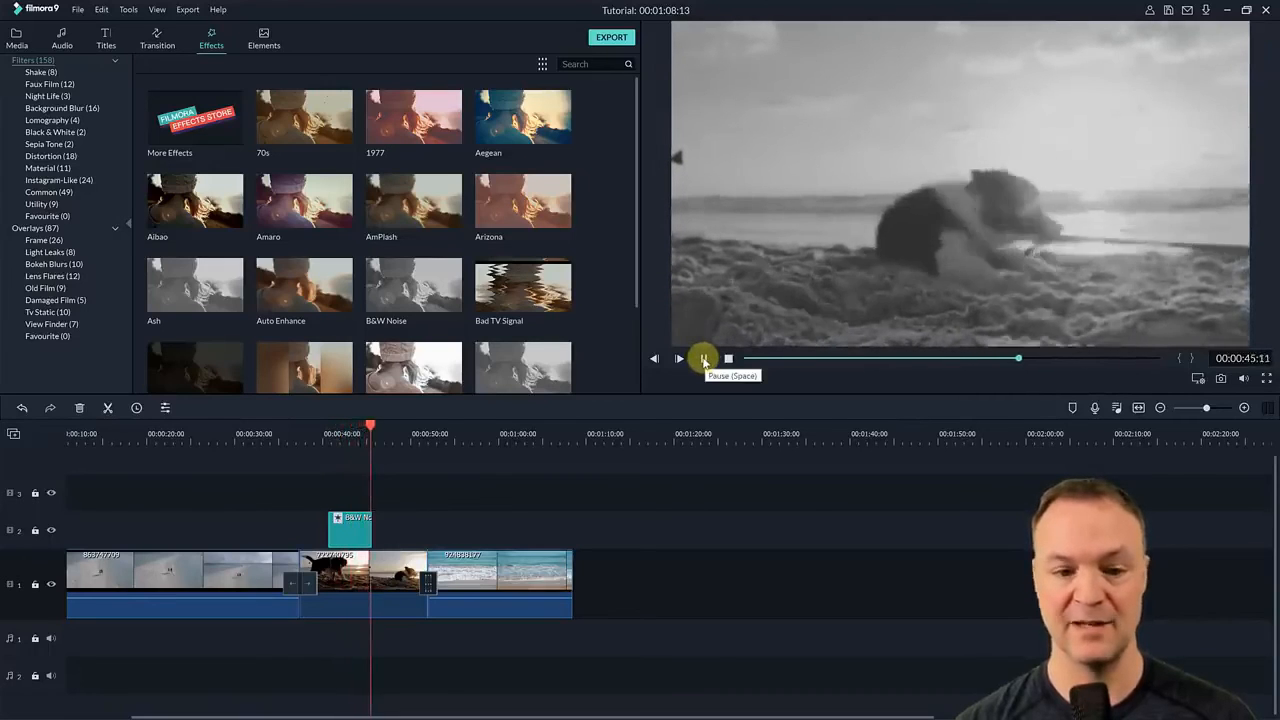
click(703, 359)
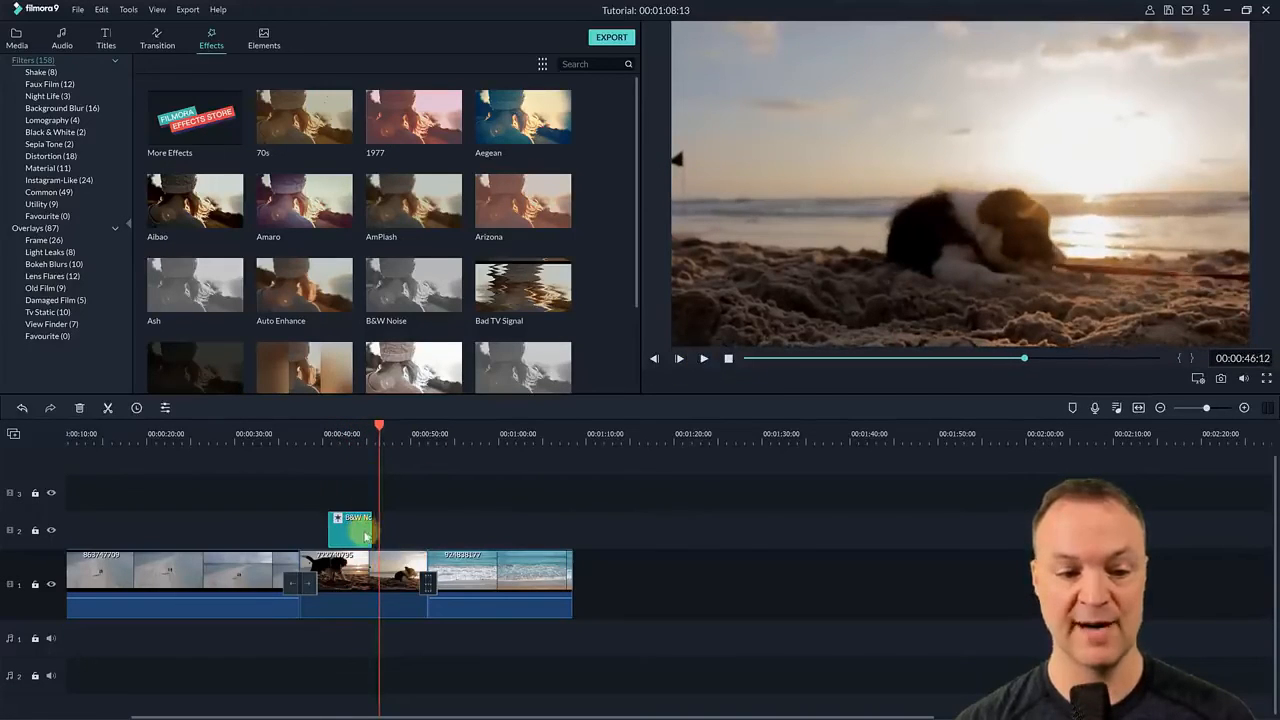
Step: Extend the B&W Noise filter's end by 5 seconds, pull its start earlier over the puppy clip, and play it from about 00:00:42
drag(372, 530, 414, 531)
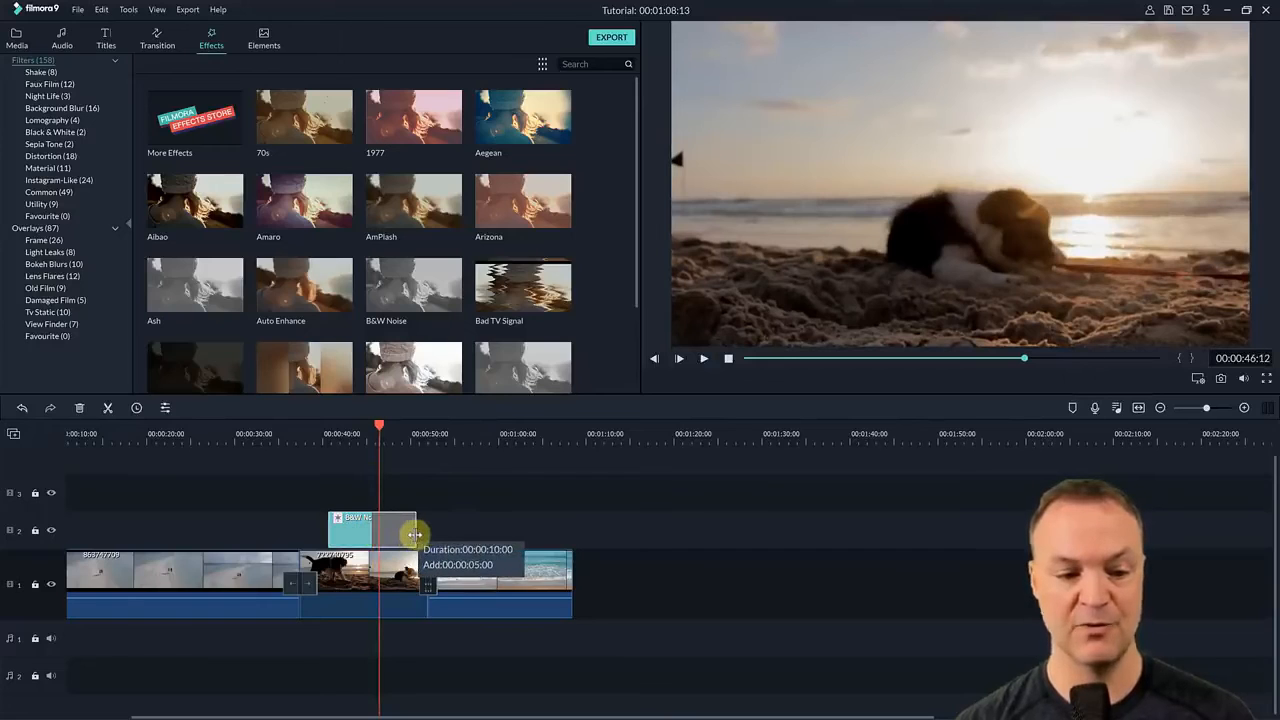
click(320, 533)
drag(329, 531, 313, 531)
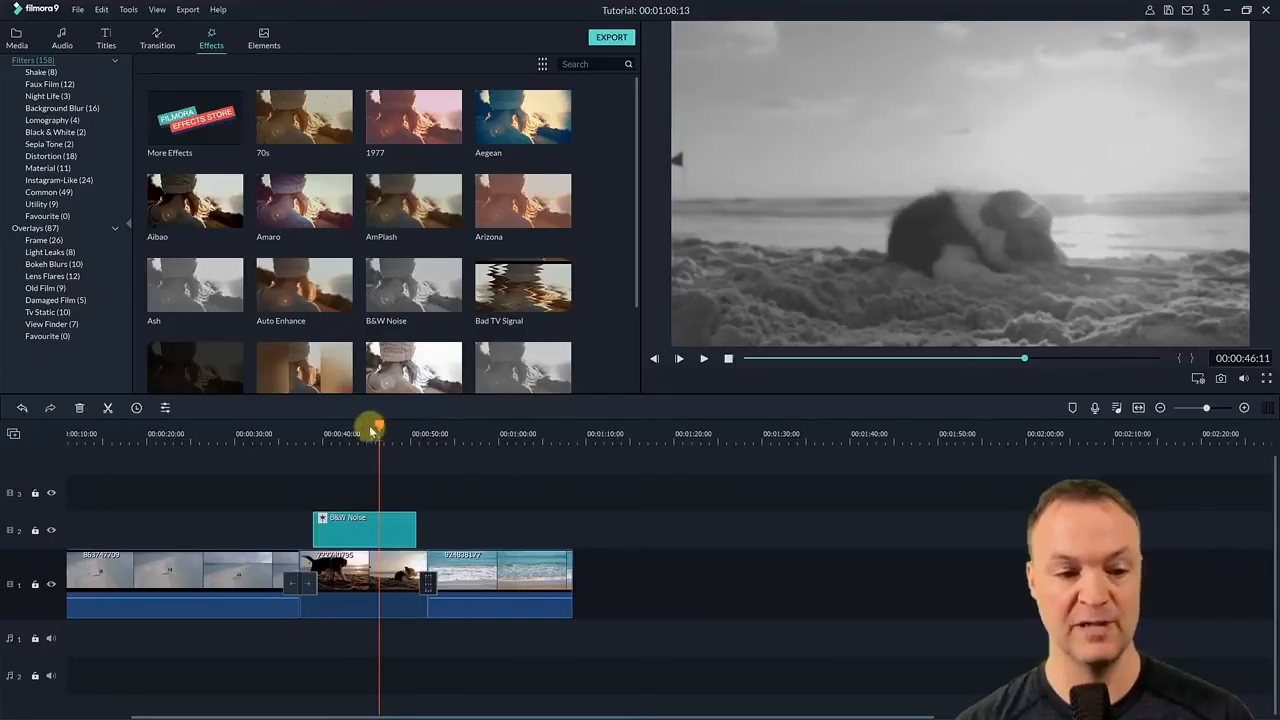
drag(373, 428, 340, 431)
click(701, 360)
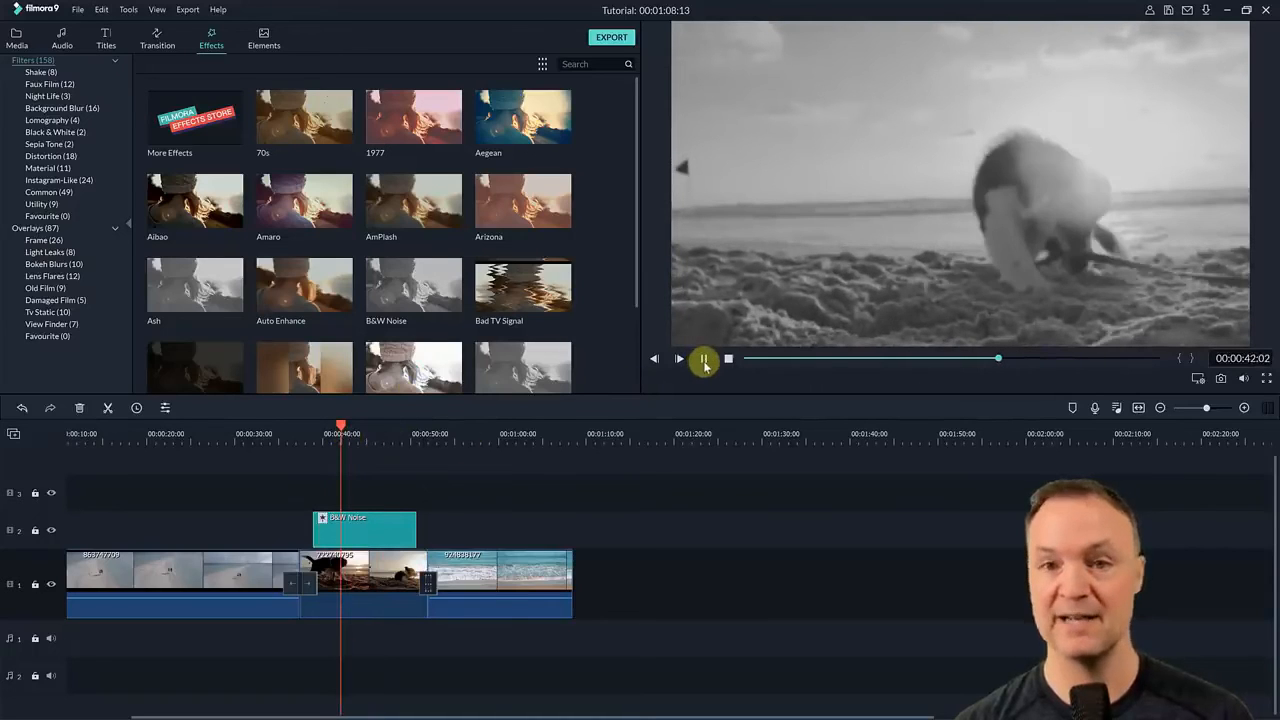
click(703, 360)
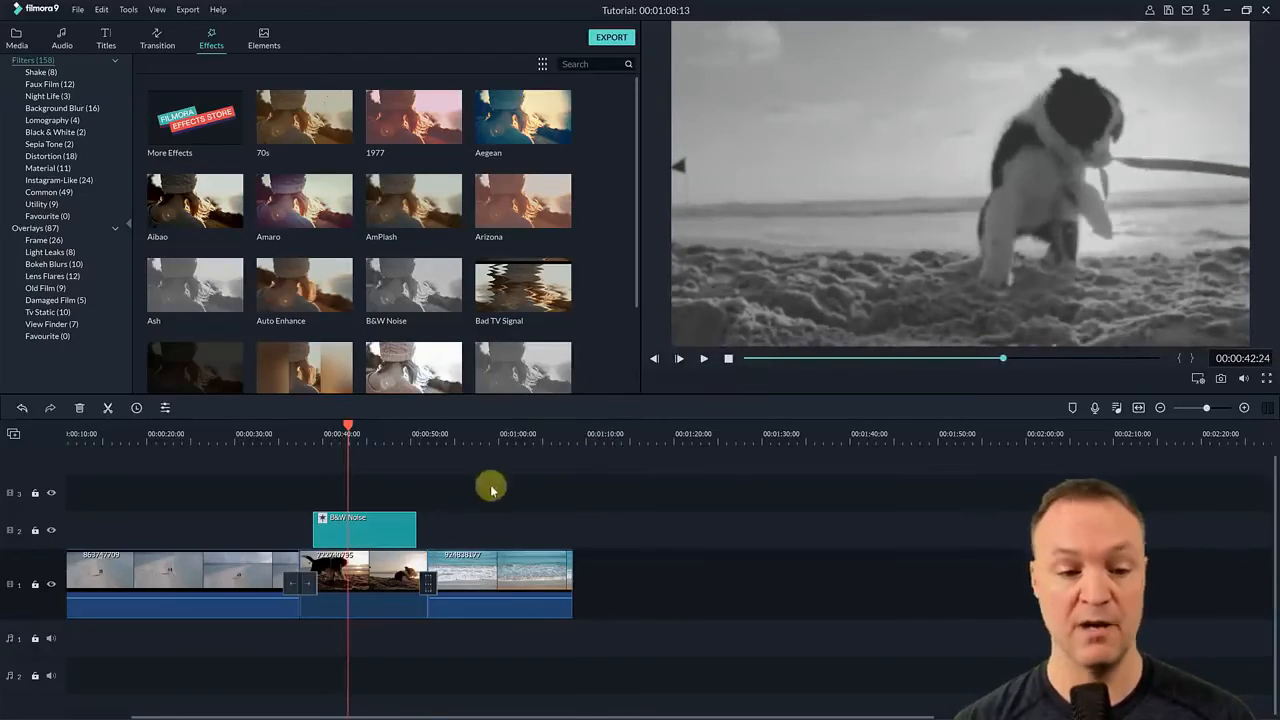
Step: Set the B&W Noise filter's alpha to 55 and play the puppy clip from 00:00:42:24
double_click(374, 531)
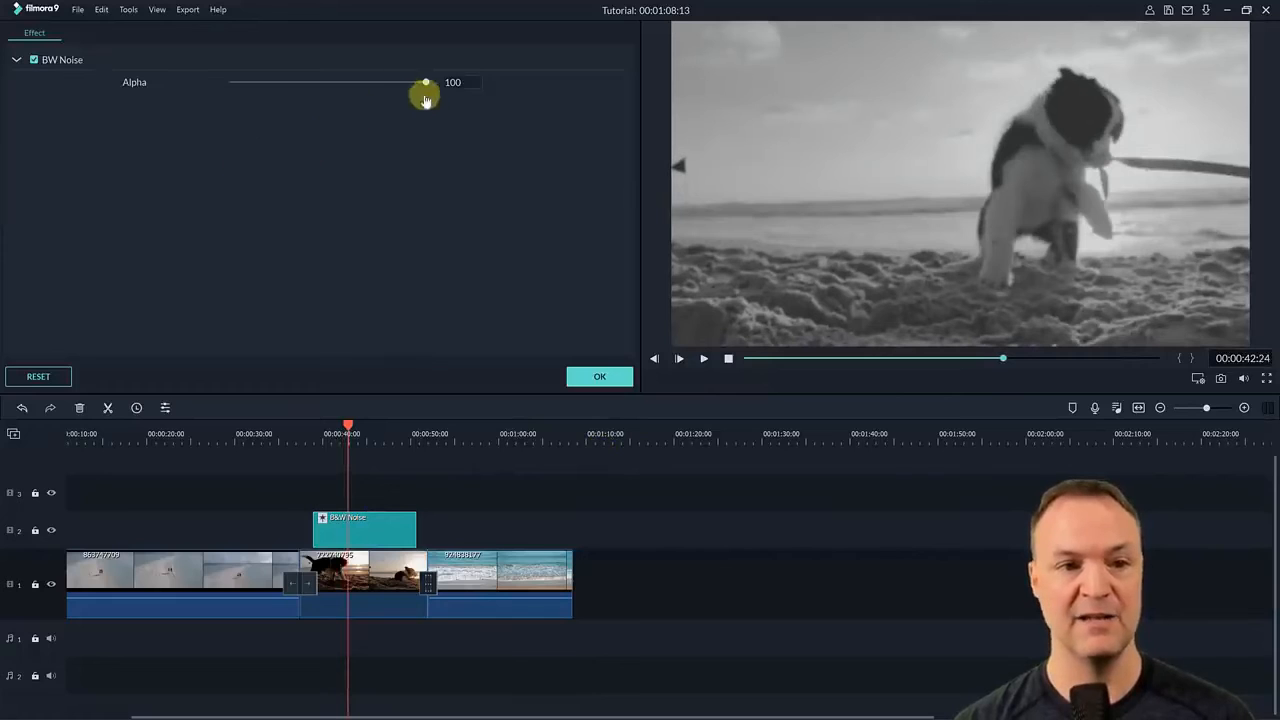
drag(427, 87, 339, 84)
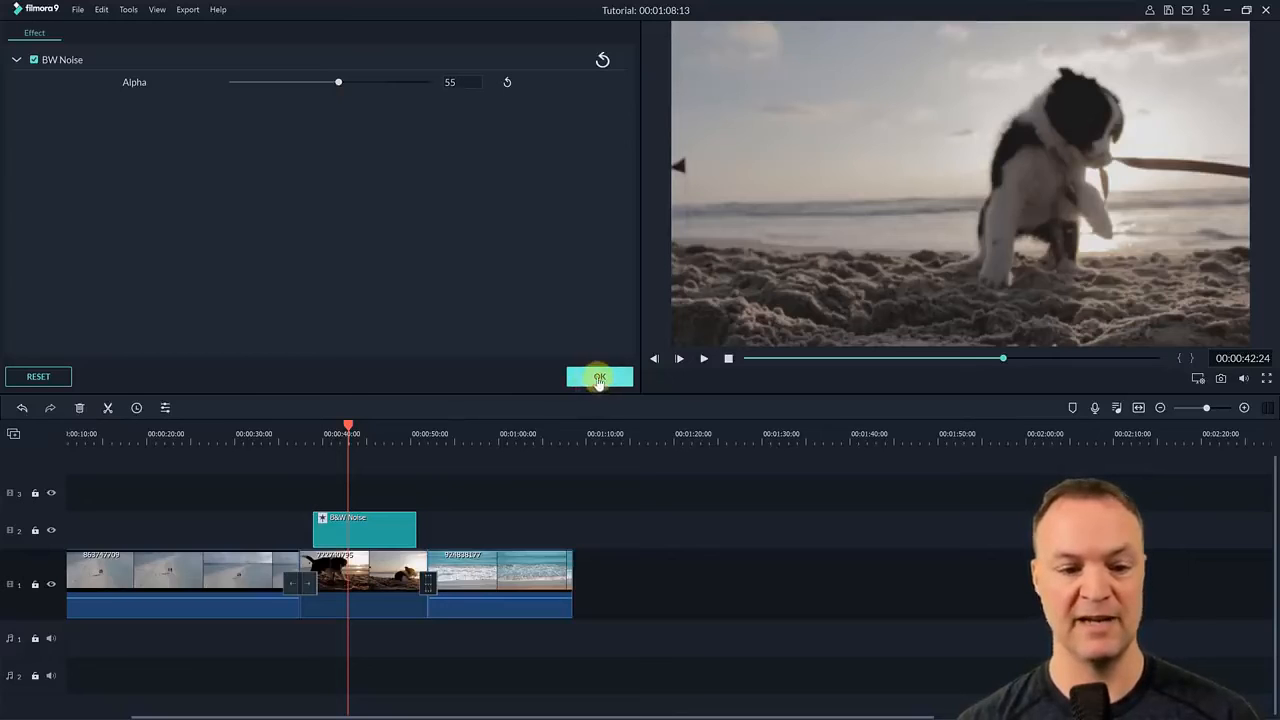
click(599, 378)
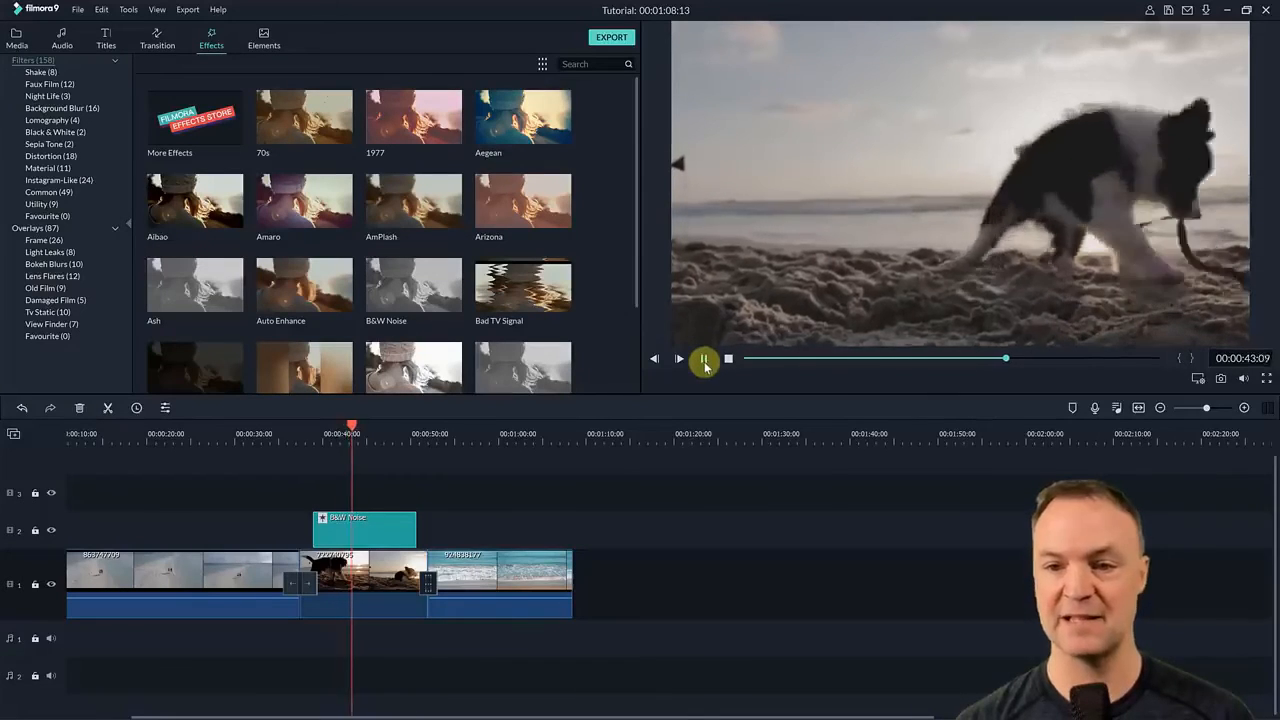
click(704, 360)
Step: Delete the B&W Noise filter and add the Amaro filter above the puppy clip at 00:00:44:07
click(408, 532)
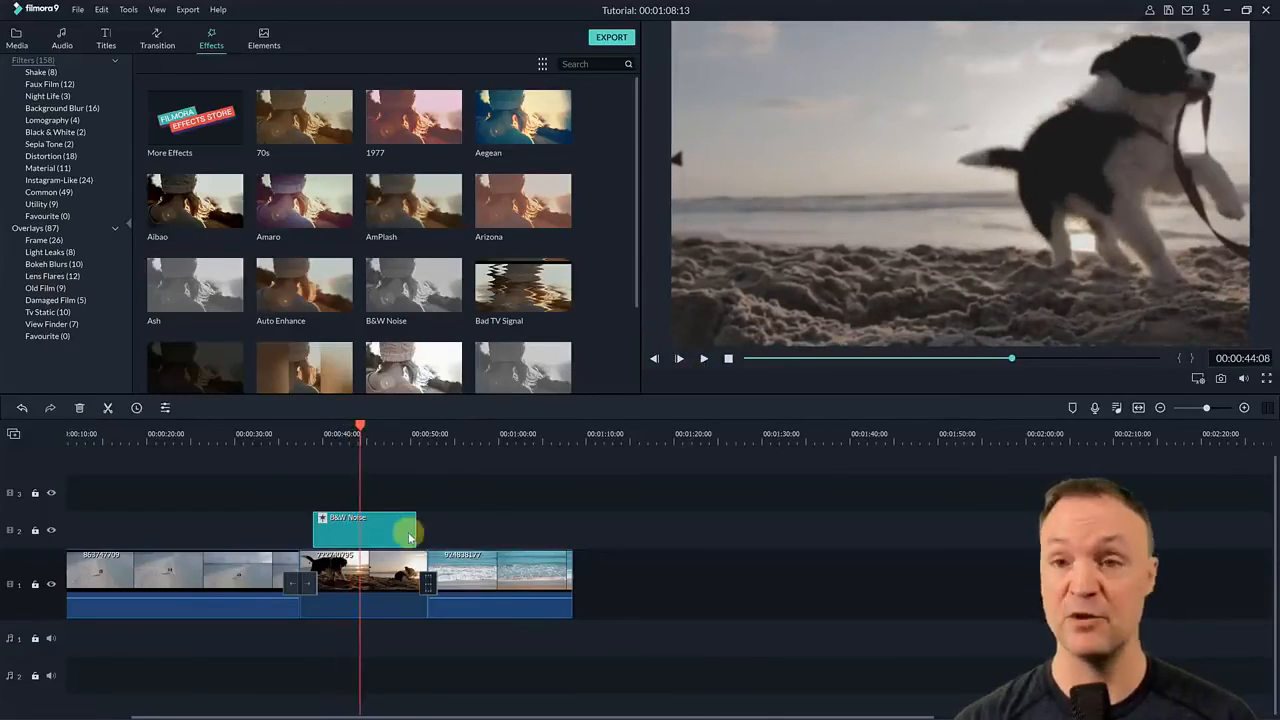
key(Delete)
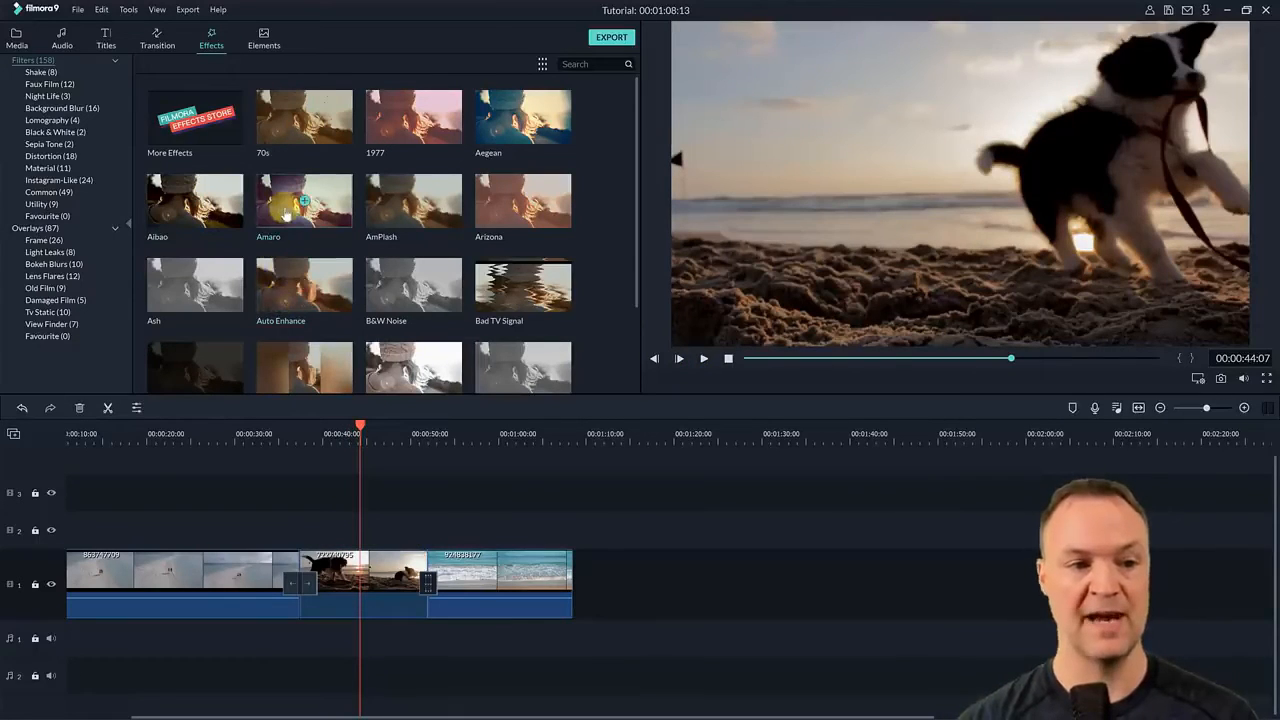
click(338, 580)
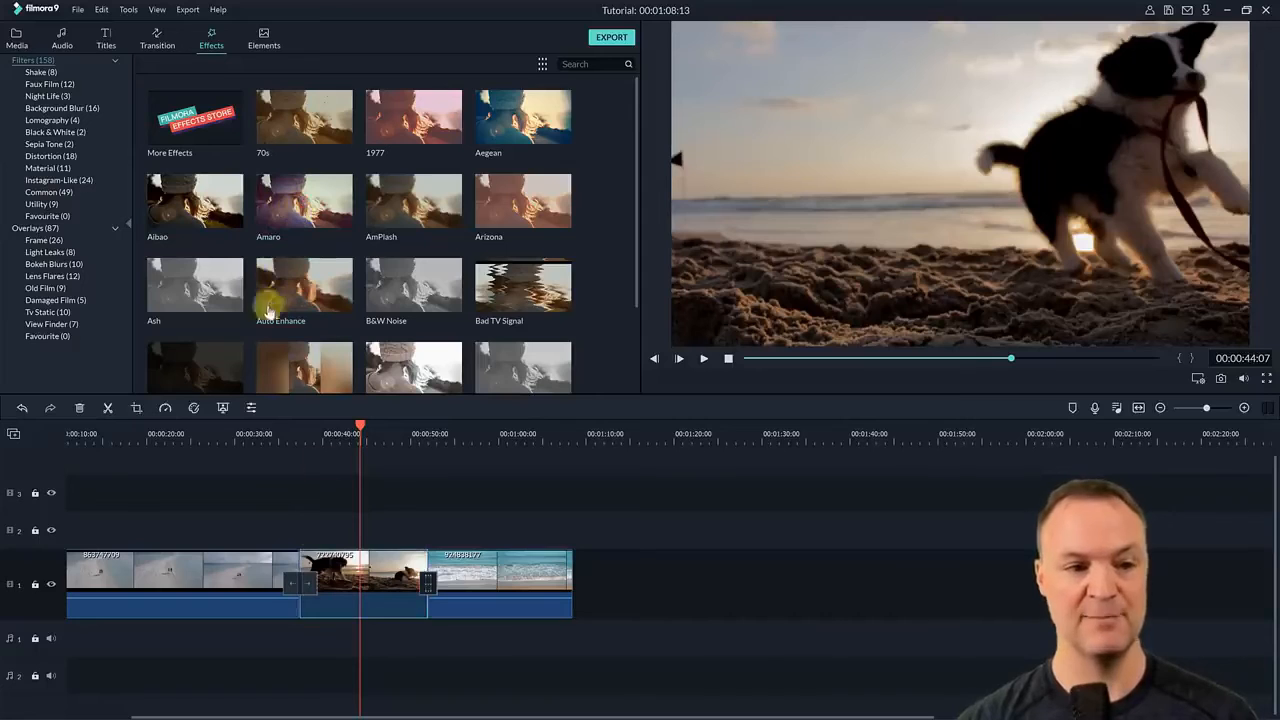
click(285, 220)
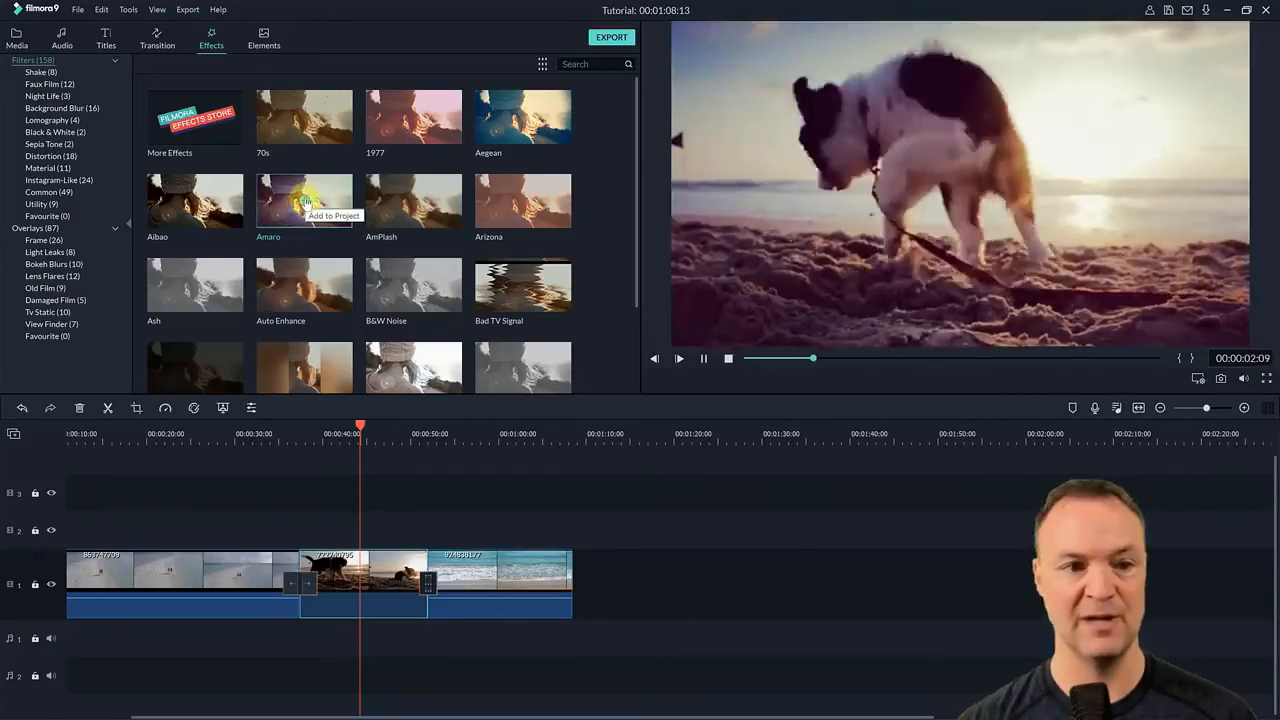
click(304, 201)
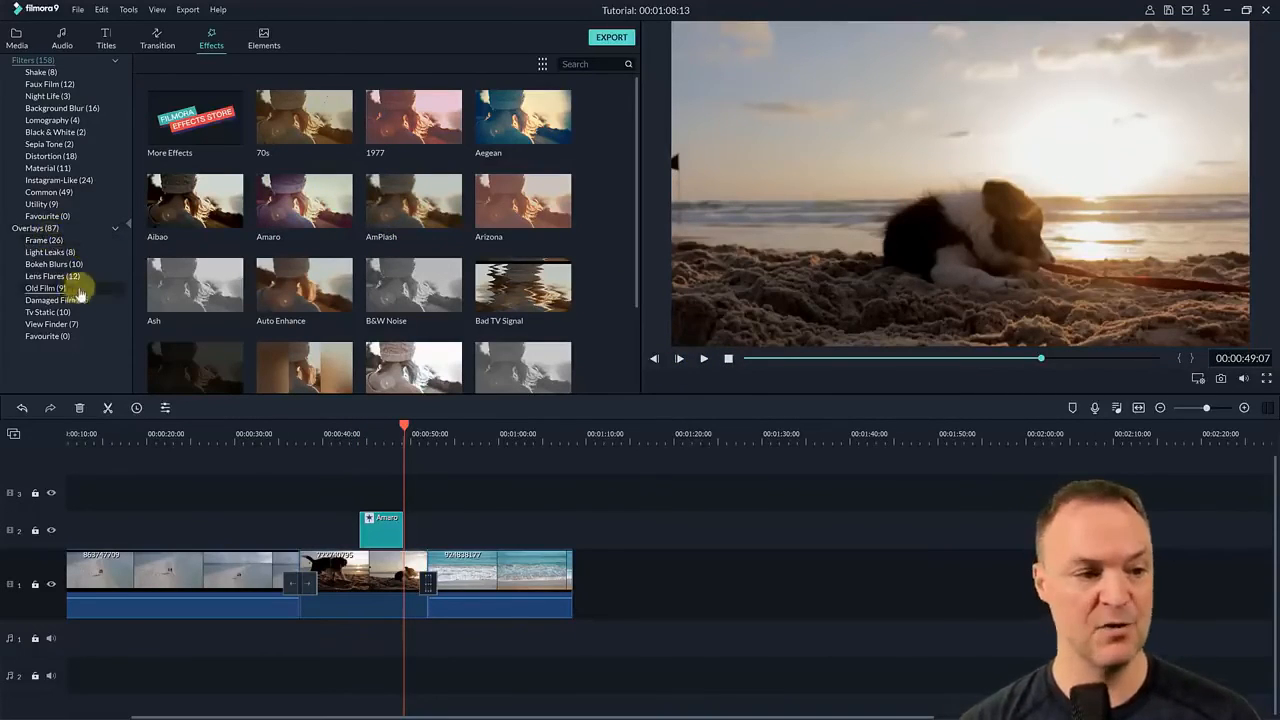
Step: Browse the Frame, Light Leaks and Bokeh Blurs overlays, then download the Aqua 1 frame overlay with the first beach clip selected
click(42, 242)
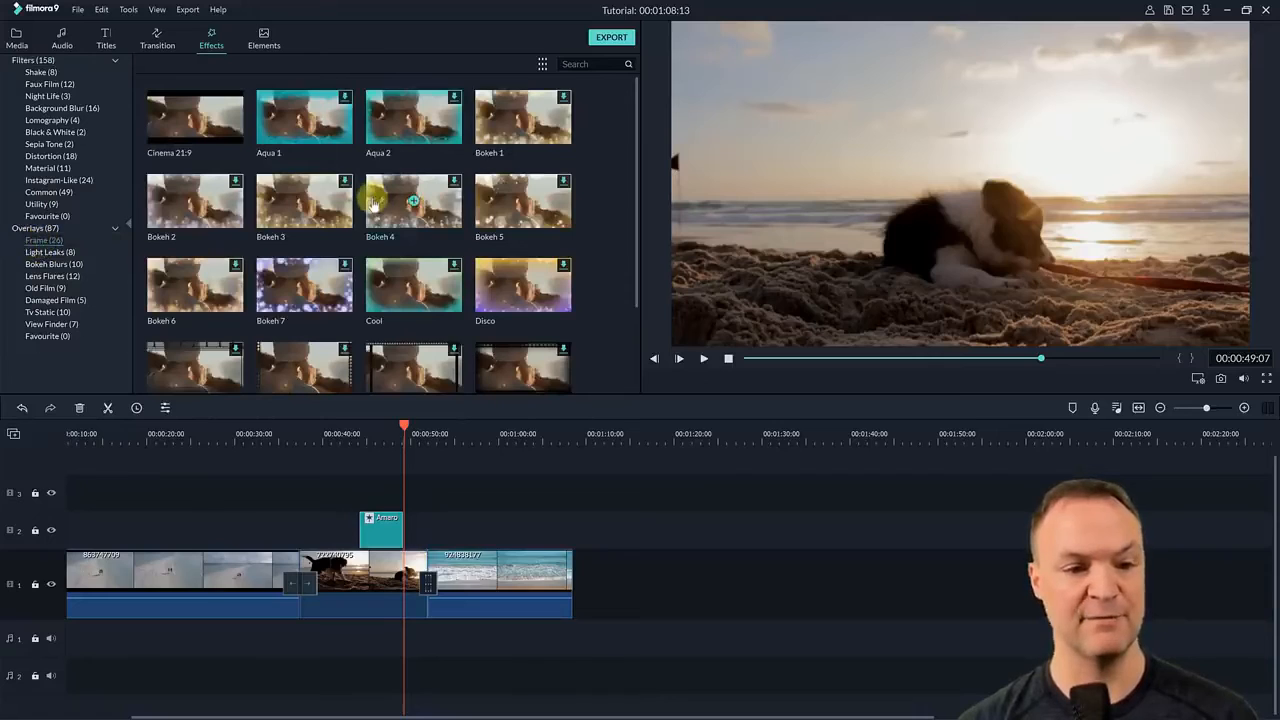
scroll(371, 200, down, 1)
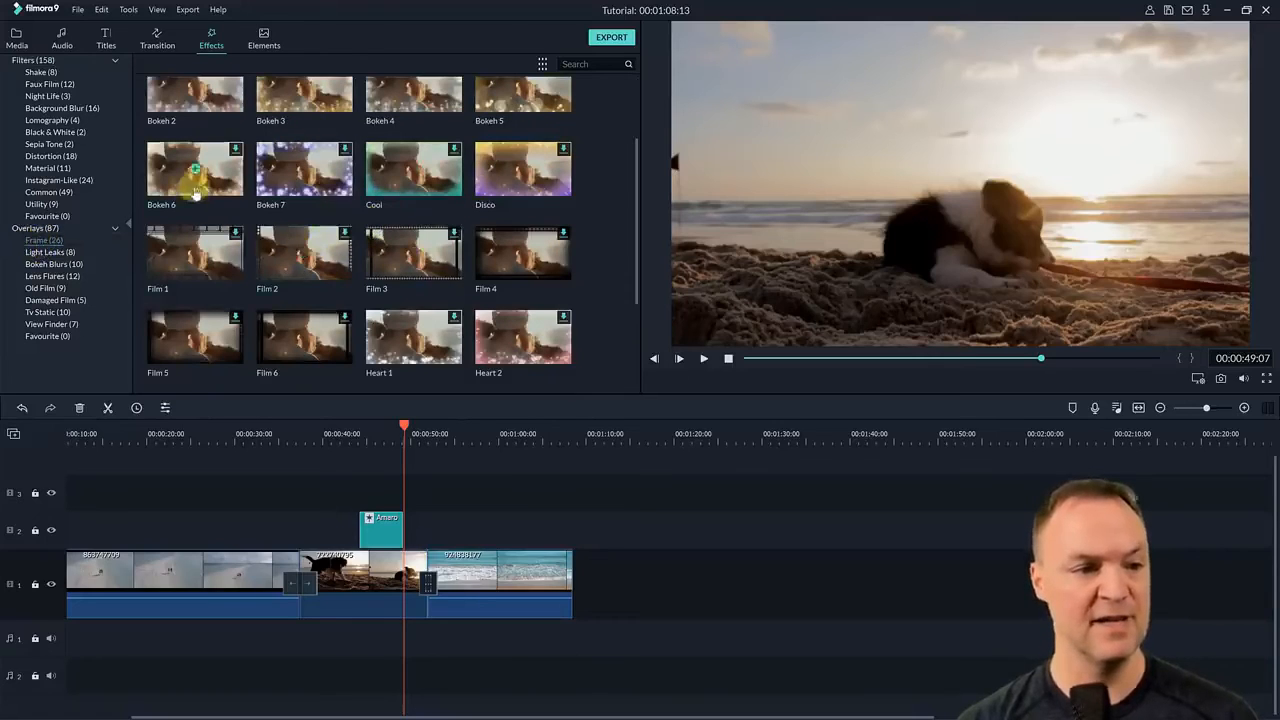
click(47, 252)
click(47, 266)
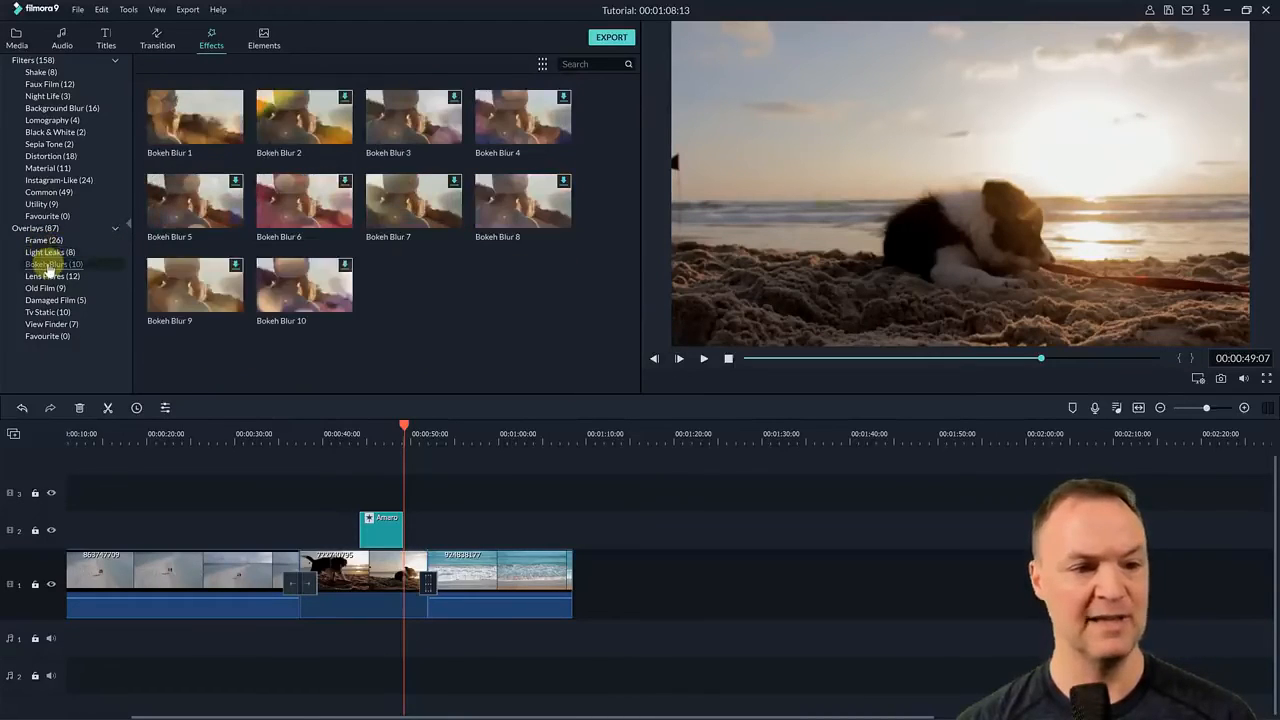
click(40, 242)
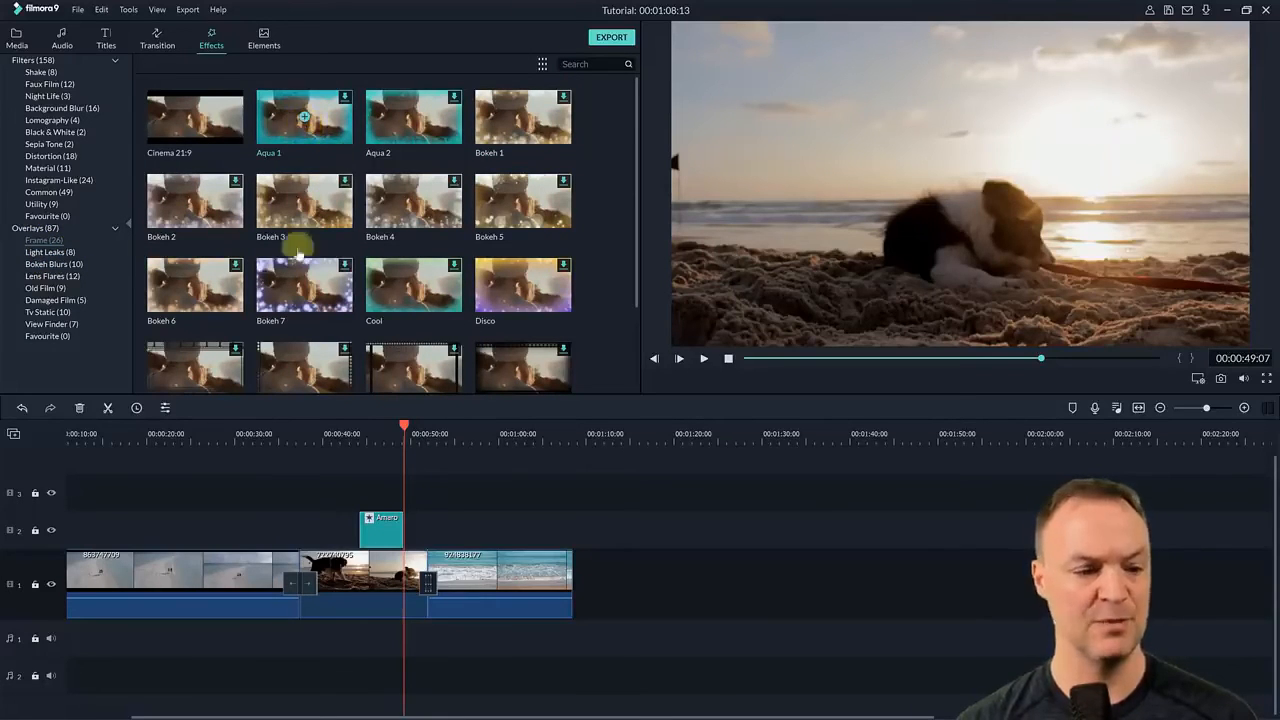
click(182, 565)
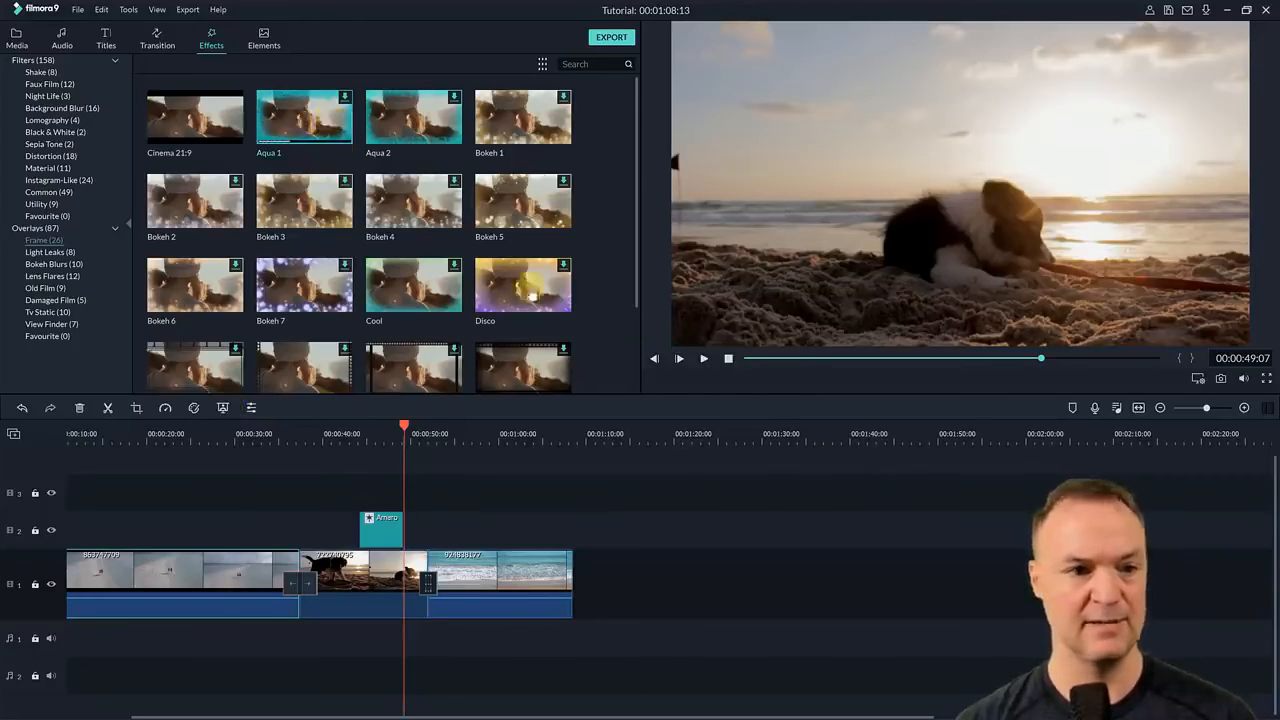
click(312, 148)
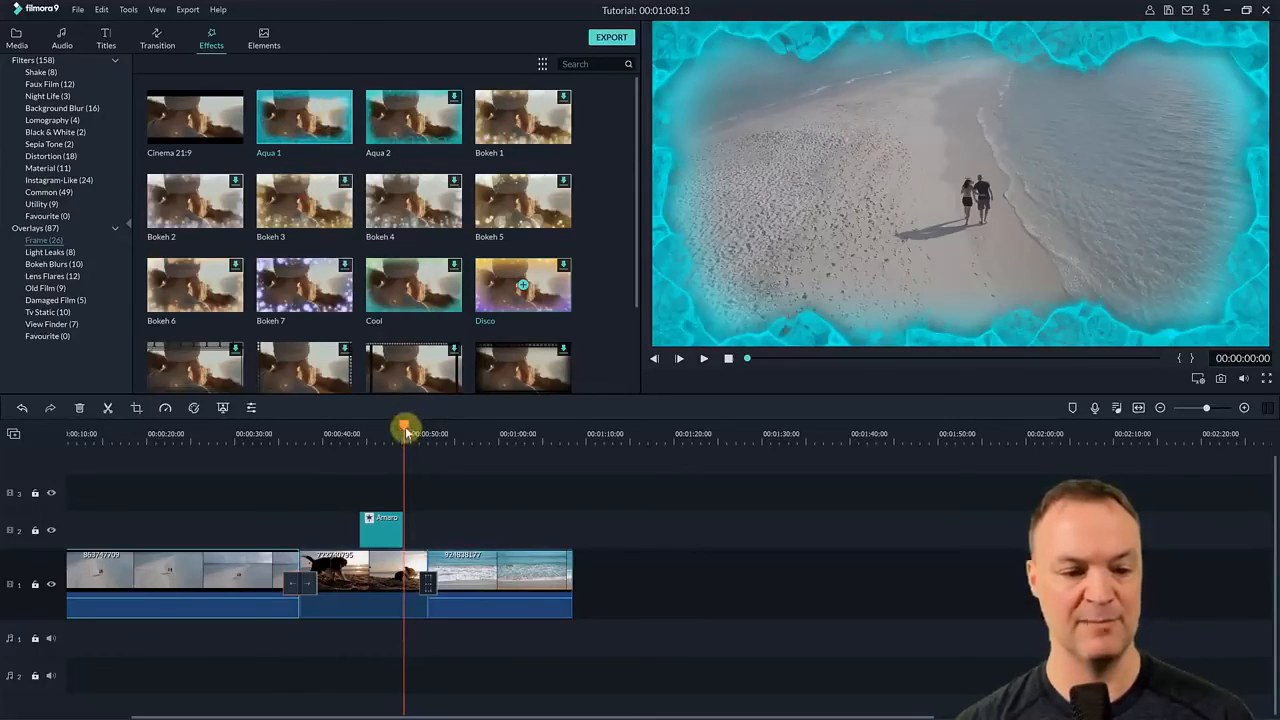
Step: Add the Aqua 1 overlay to video track 2 at 00:00:27:15, play it, and extend its start back to about 00:00:18
drag(406, 430, 213, 430)
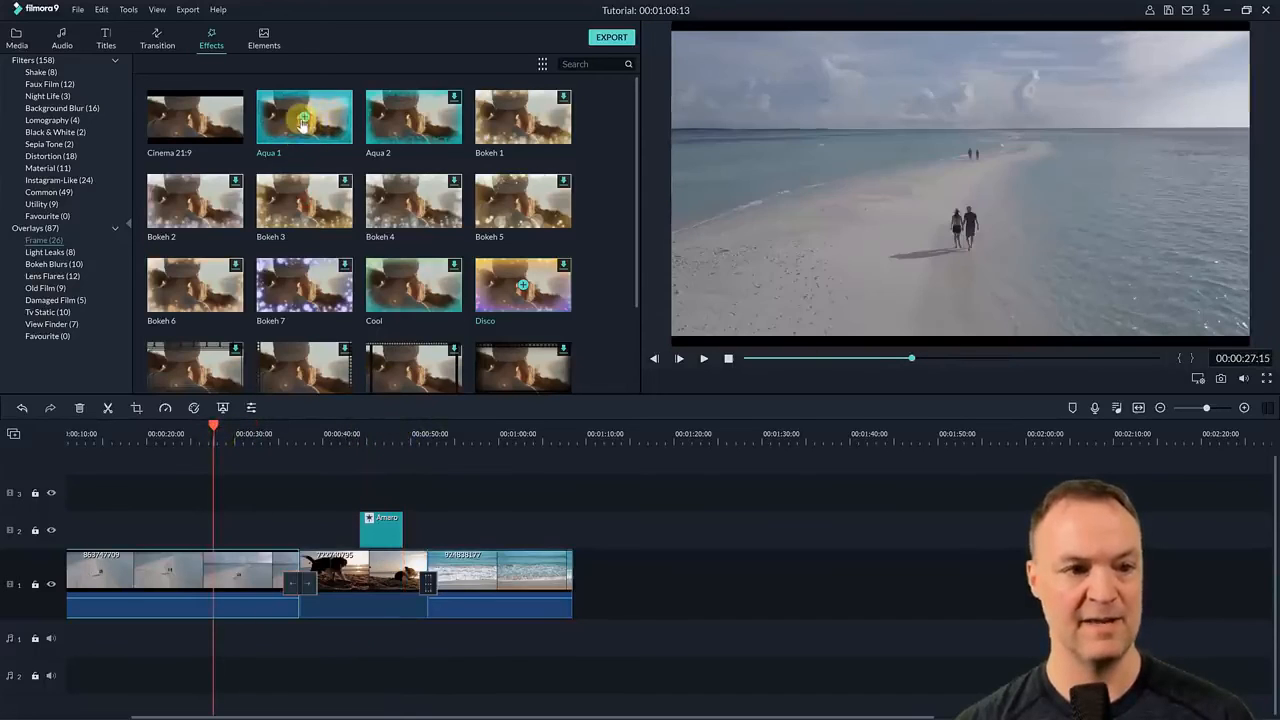
click(303, 119)
click(257, 425)
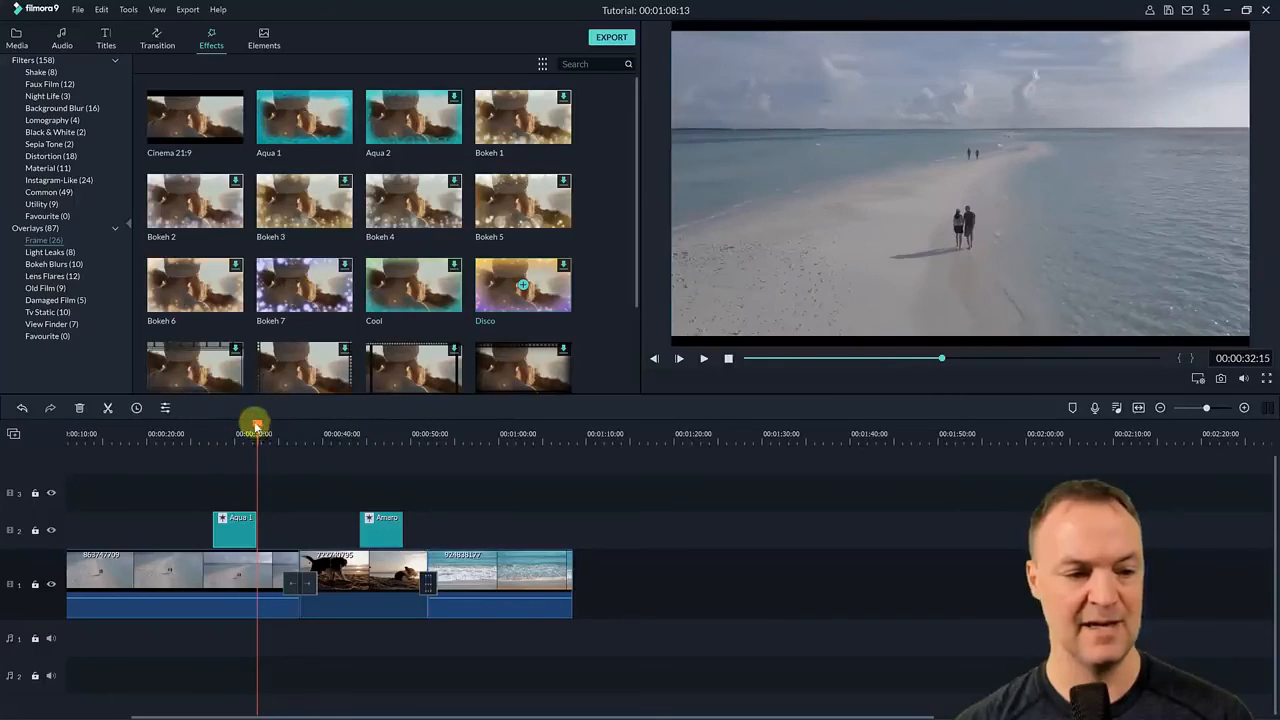
drag(257, 425, 209, 429)
click(703, 360)
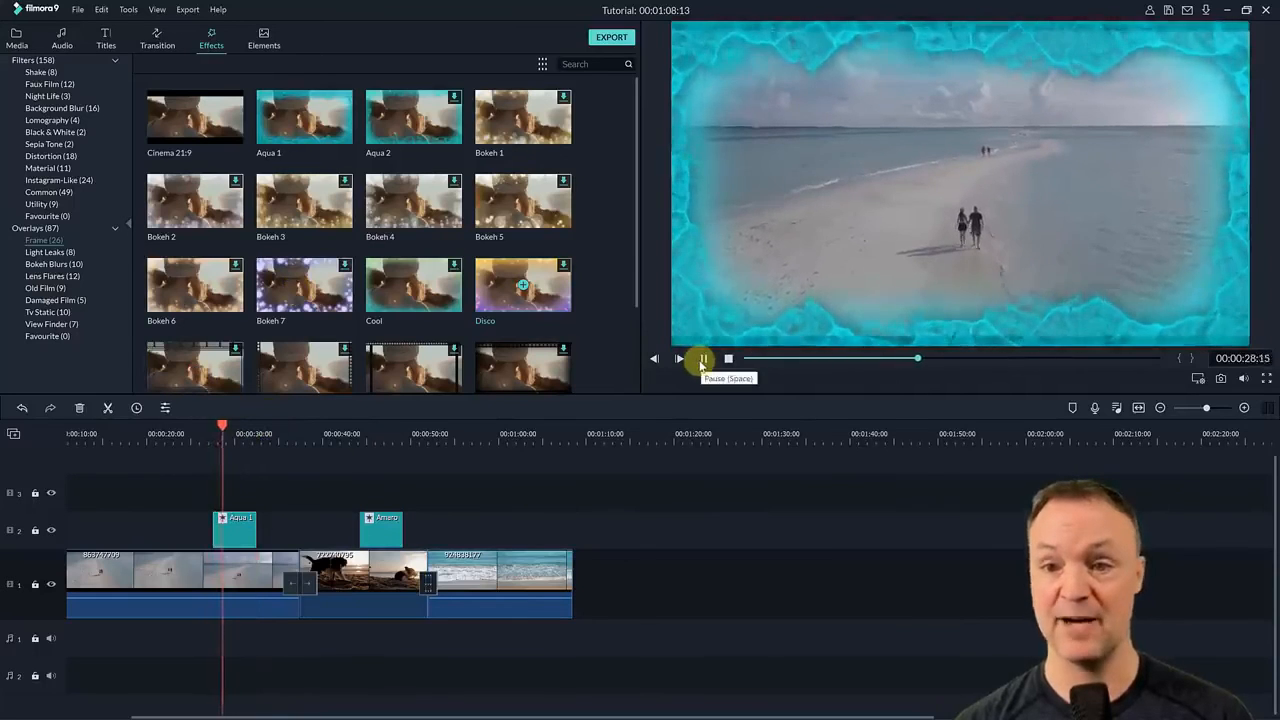
click(703, 360)
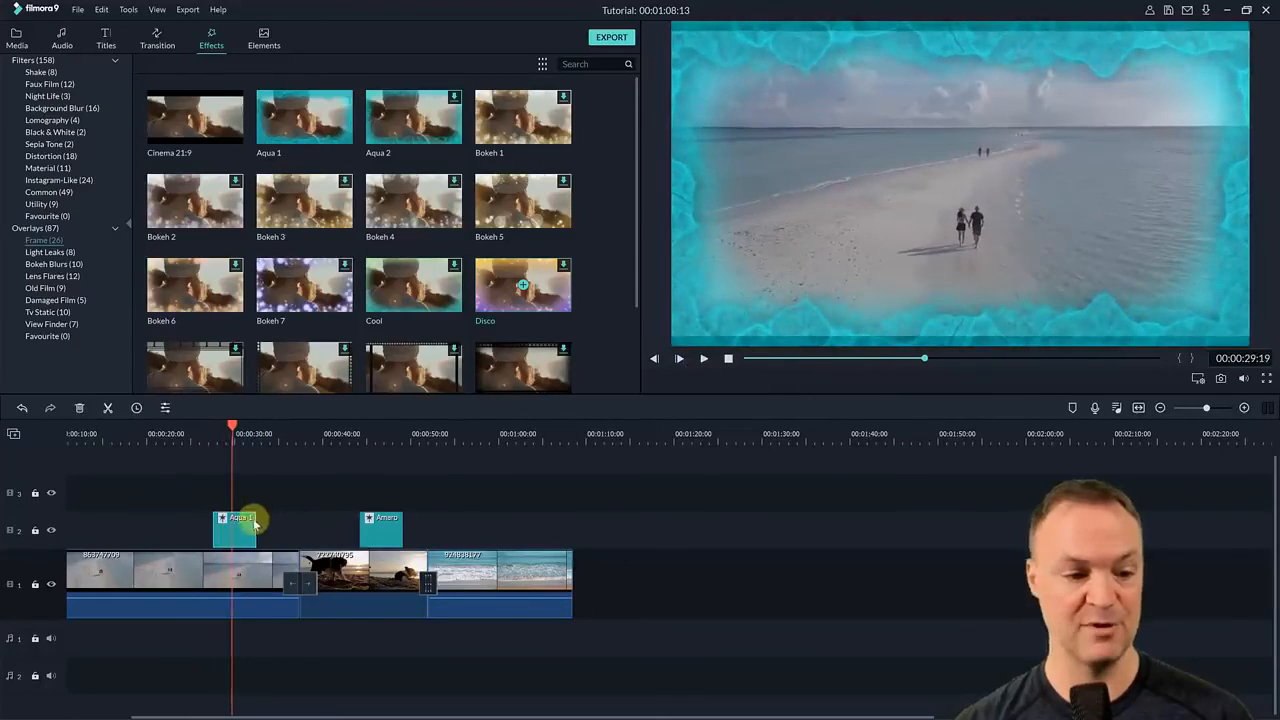
drag(211, 531, 128, 525)
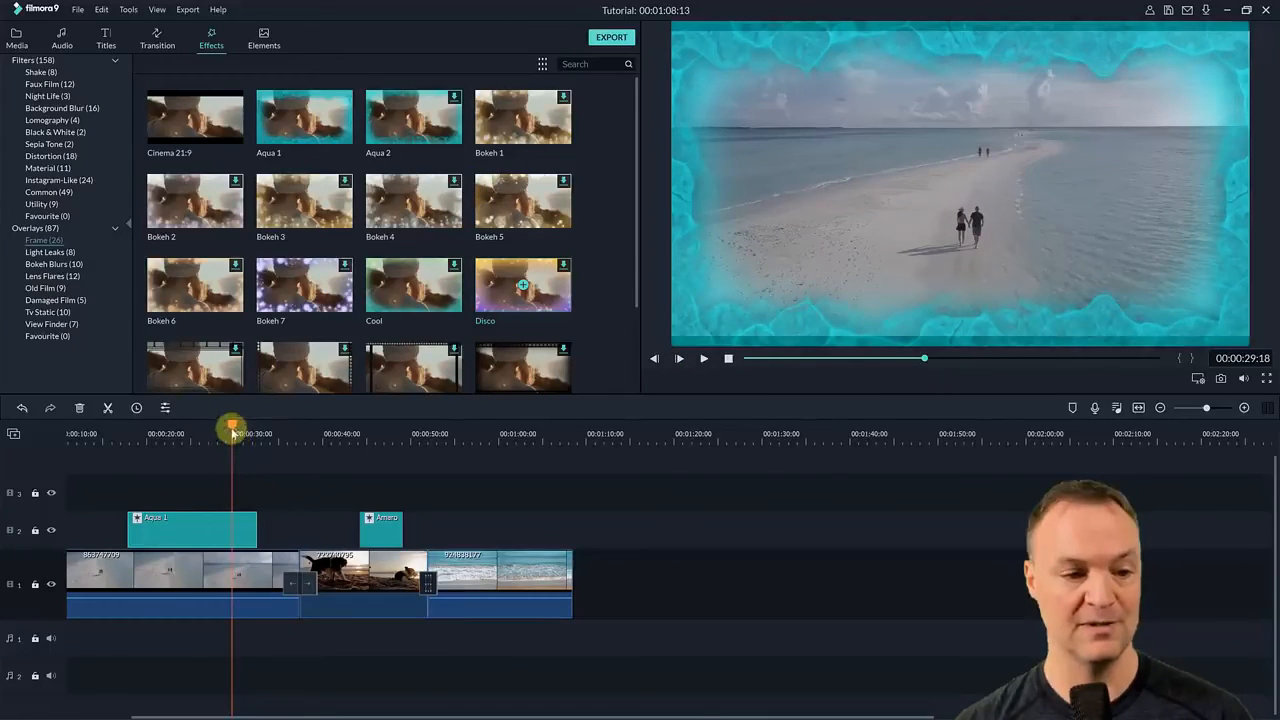
drag(232, 428, 123, 429)
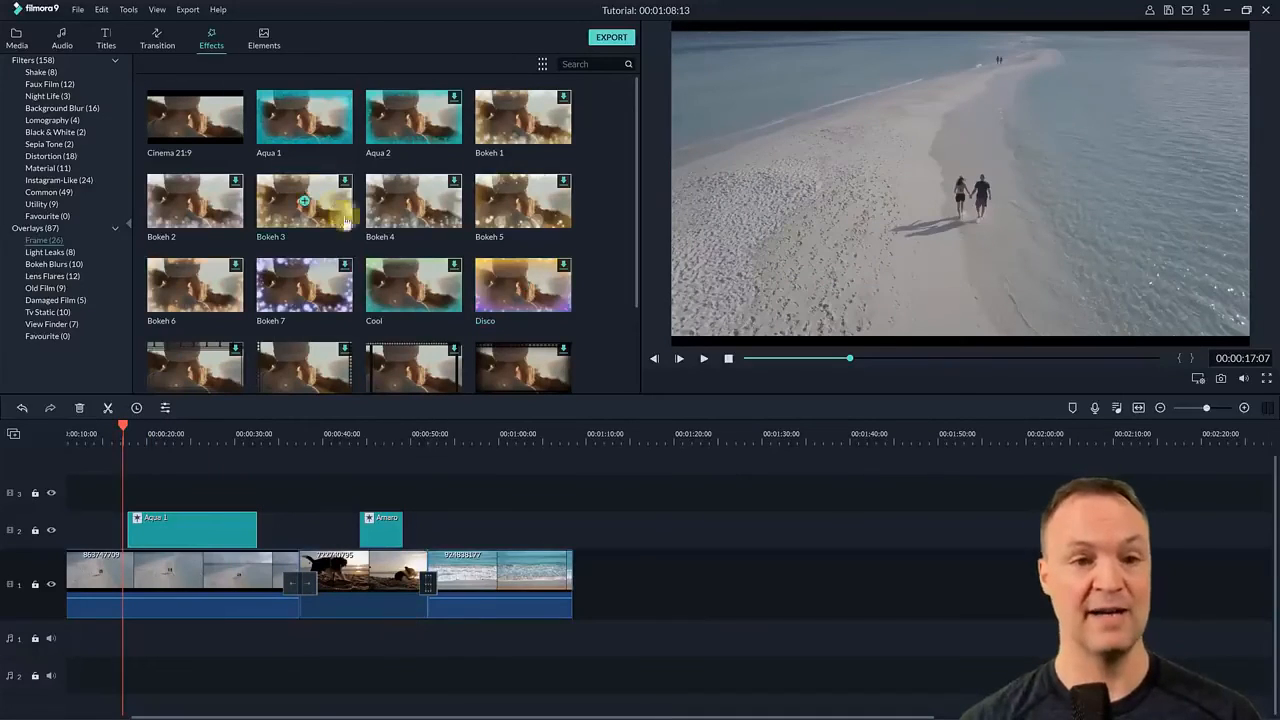
Step: Review the filters list, then browse the elements library by category and across all elements
click(33, 61)
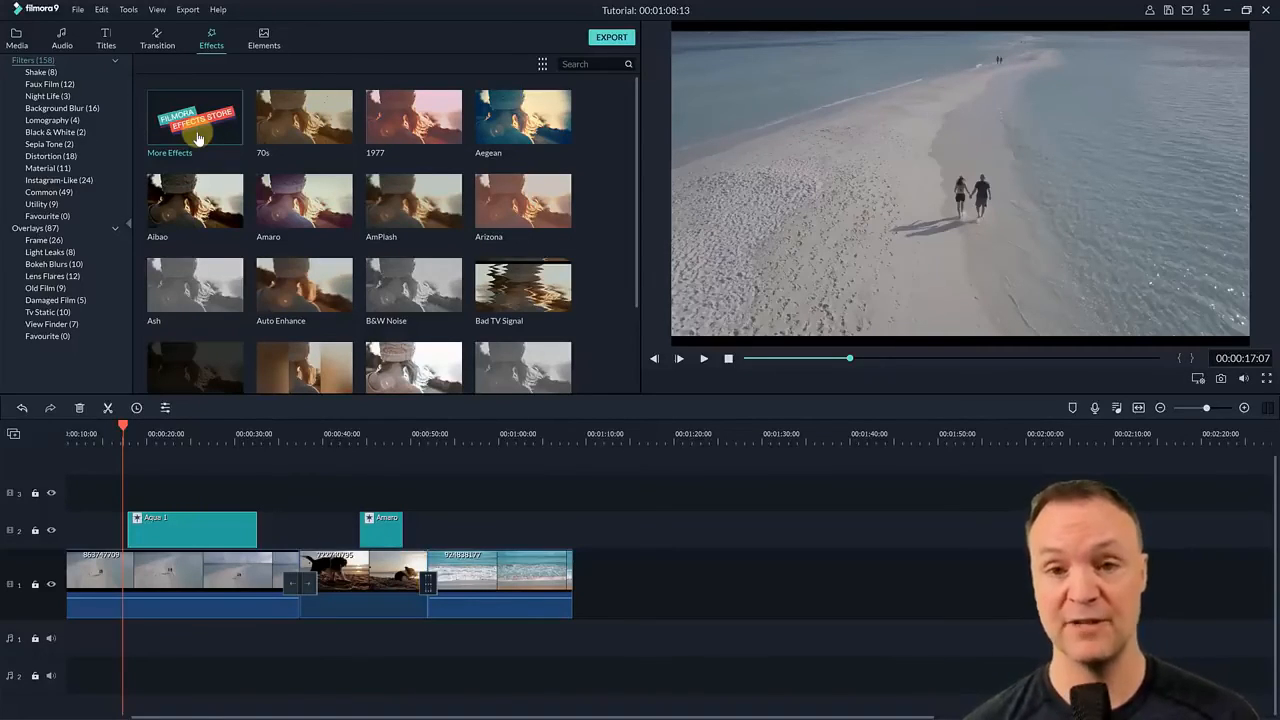
click(264, 38)
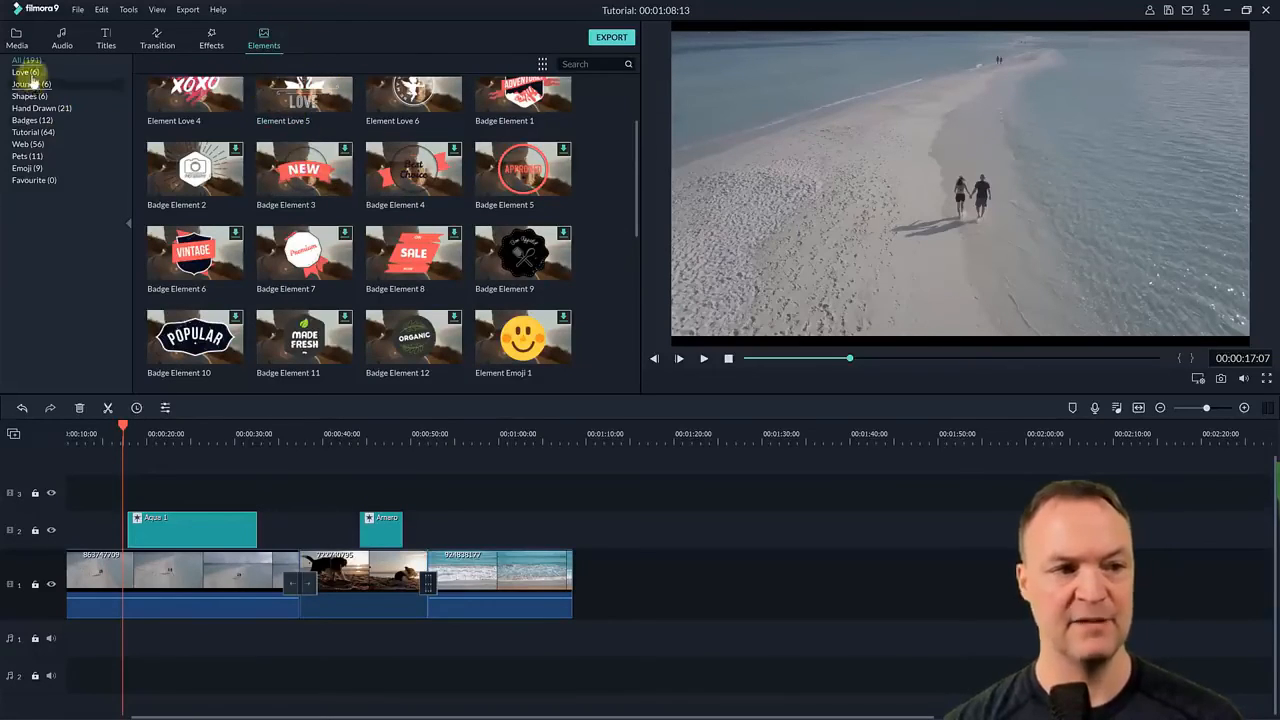
click(30, 108)
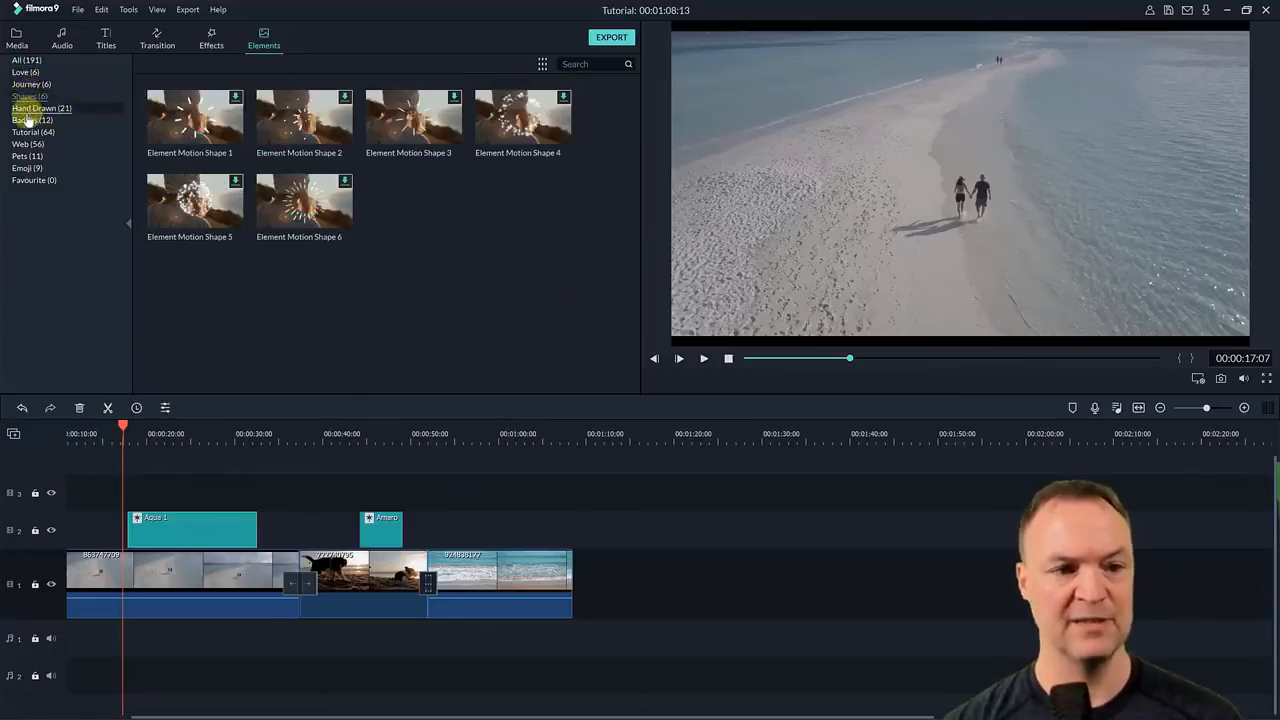
click(25, 60)
scroll(330, 190, down, 10)
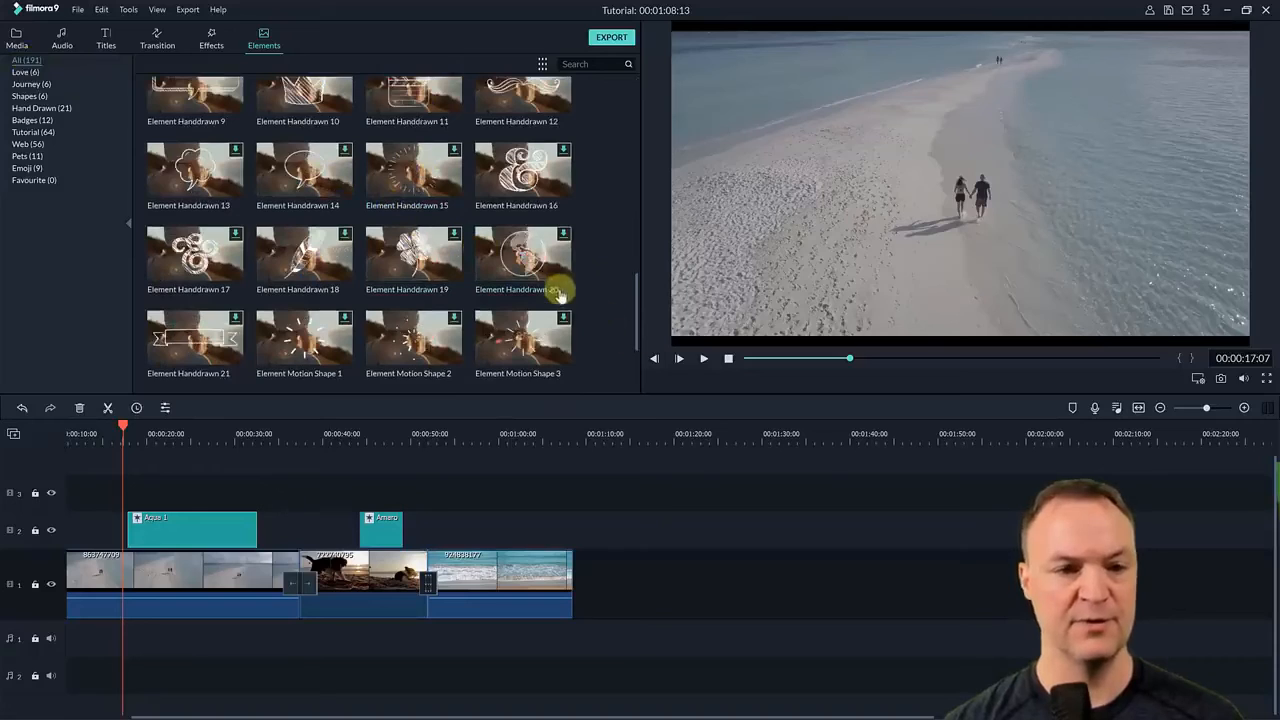
scroll(545, 288, up, 10)
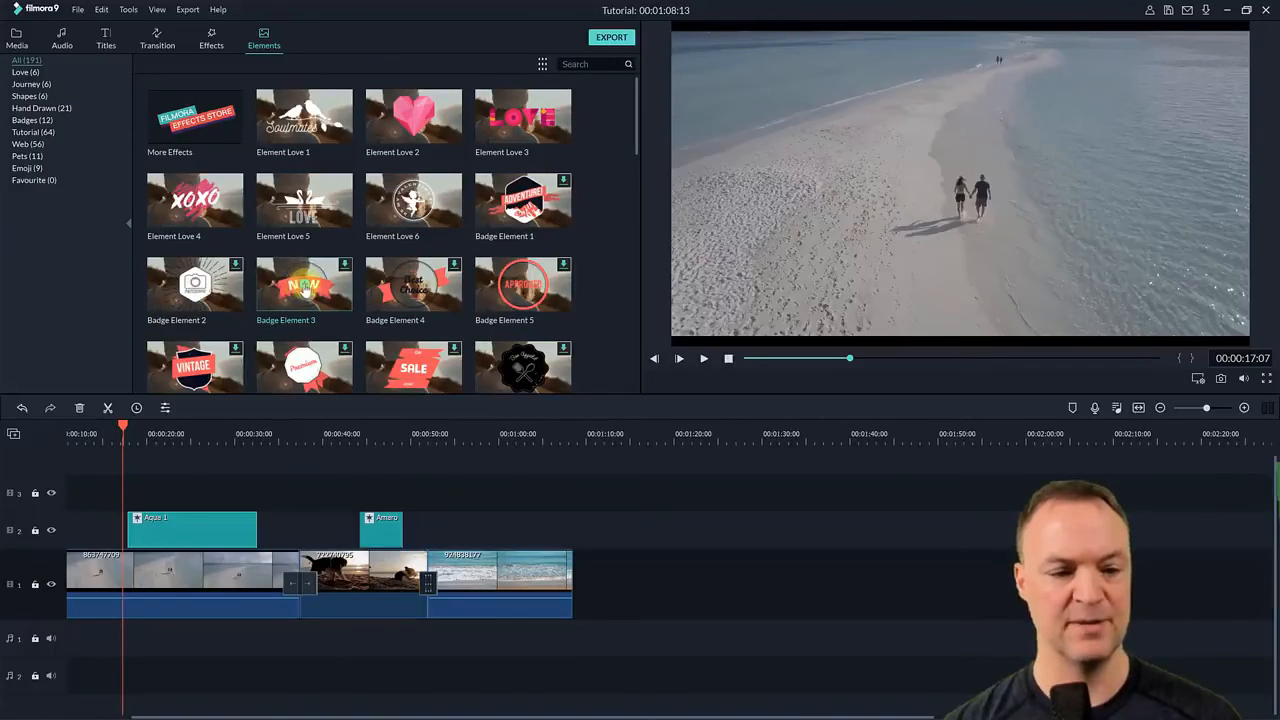
Step: Add Badge Element 3 above the ocean waves clip at 00:01:00:01, play it from 00:01:02:01, and check its video settings without changes
drag(123, 430, 501, 477)
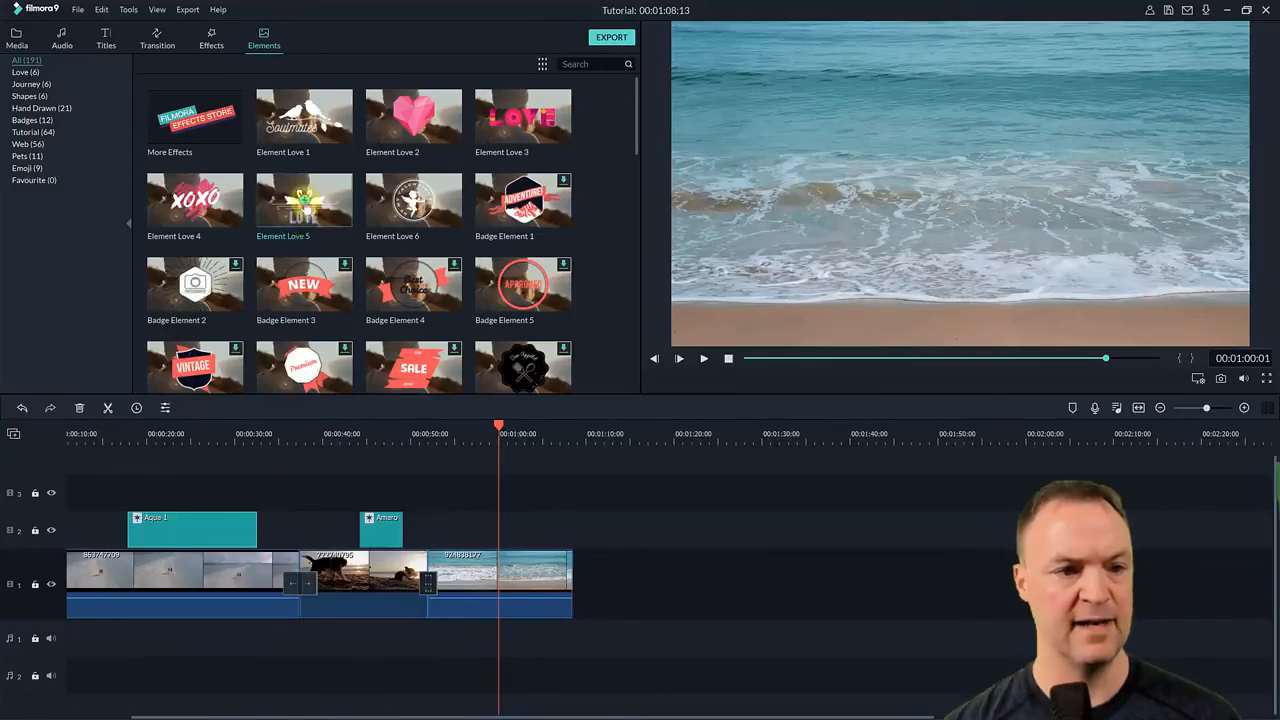
click(304, 287)
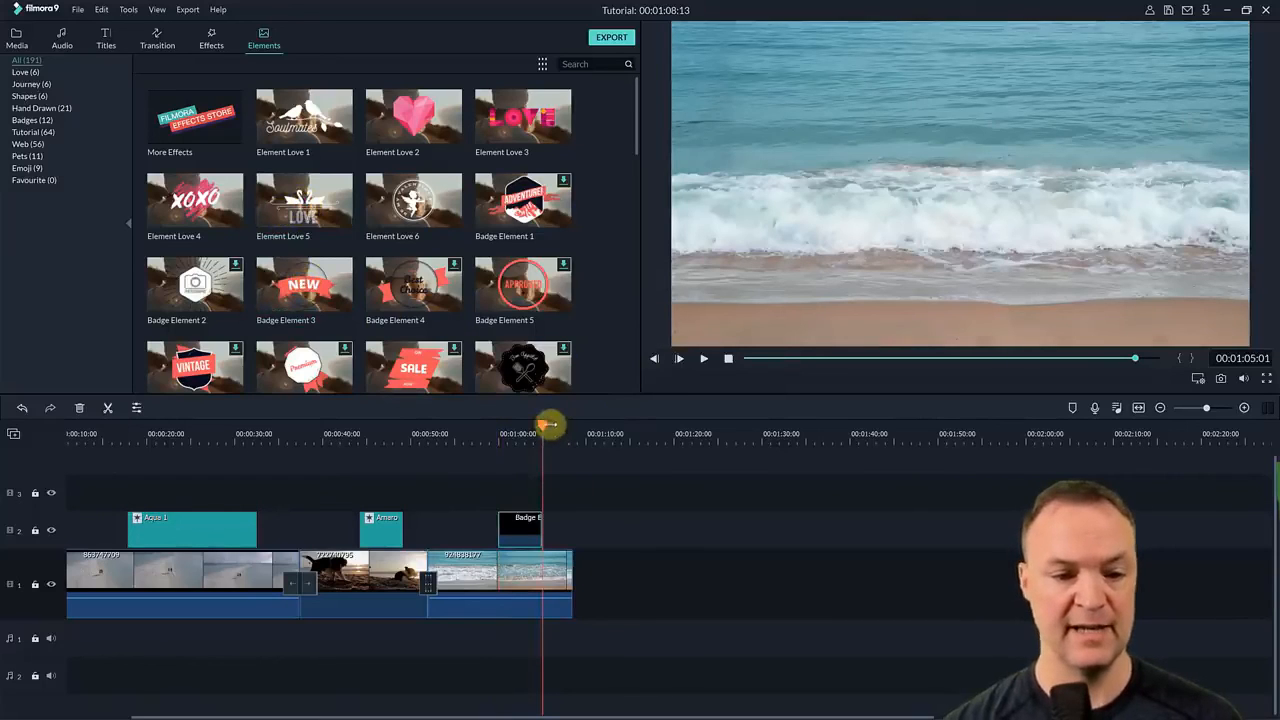
drag(543, 425, 518, 428)
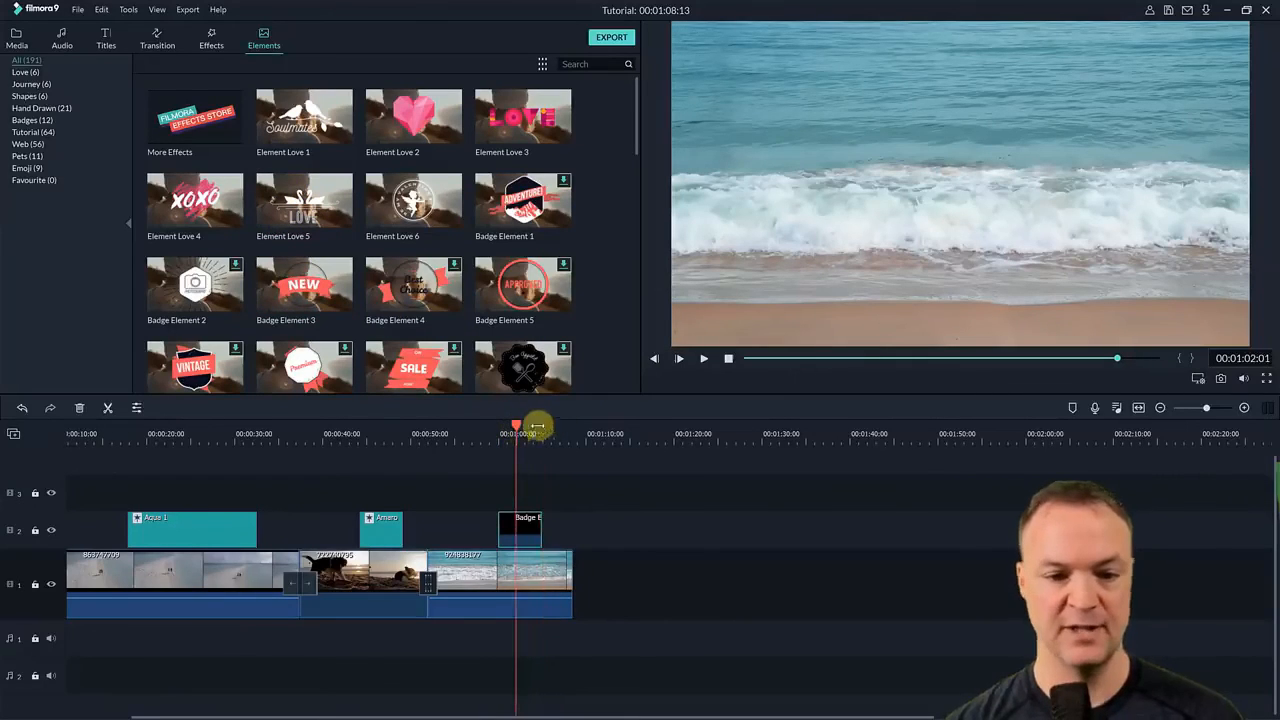
click(703, 358)
click(727, 360)
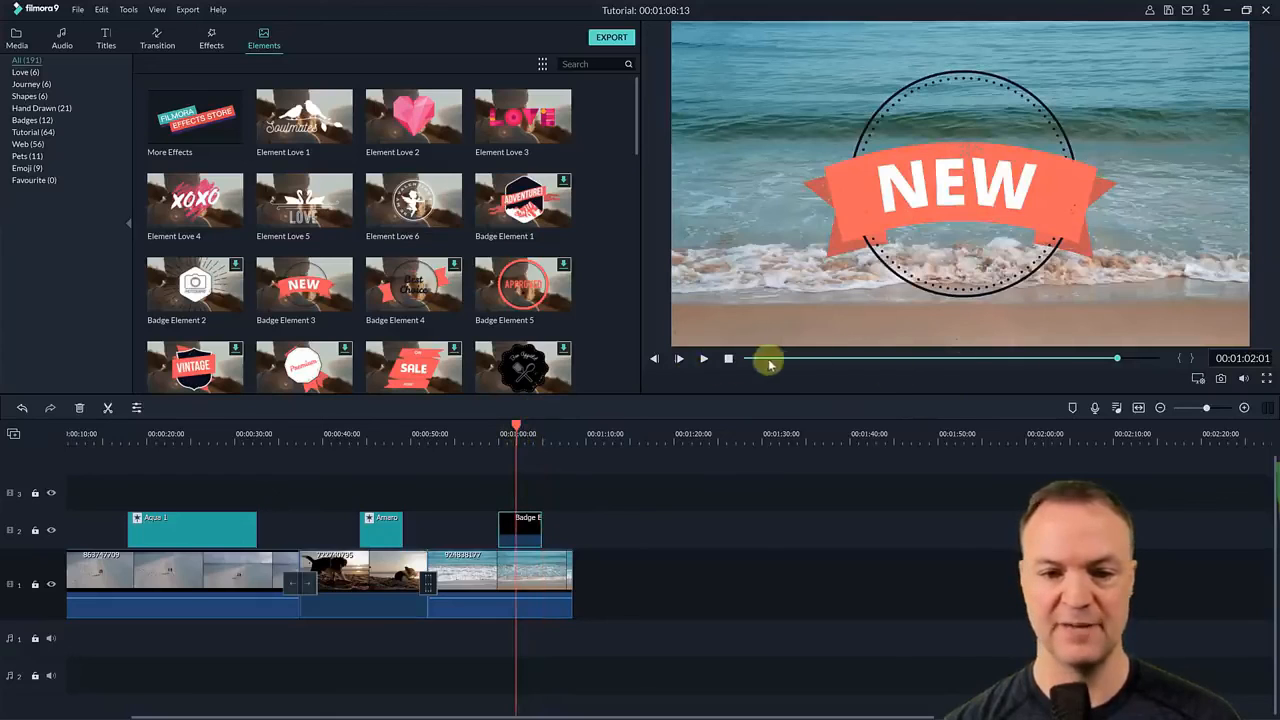
click(700, 360)
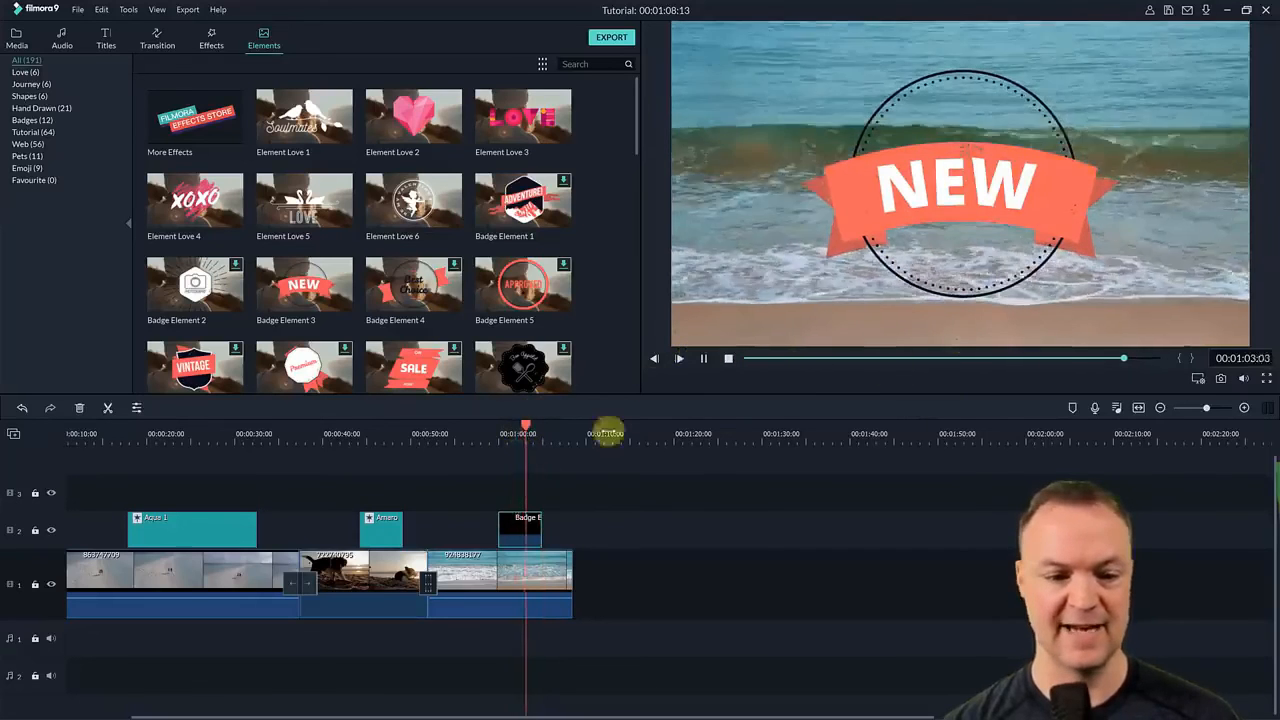
double_click(508, 533)
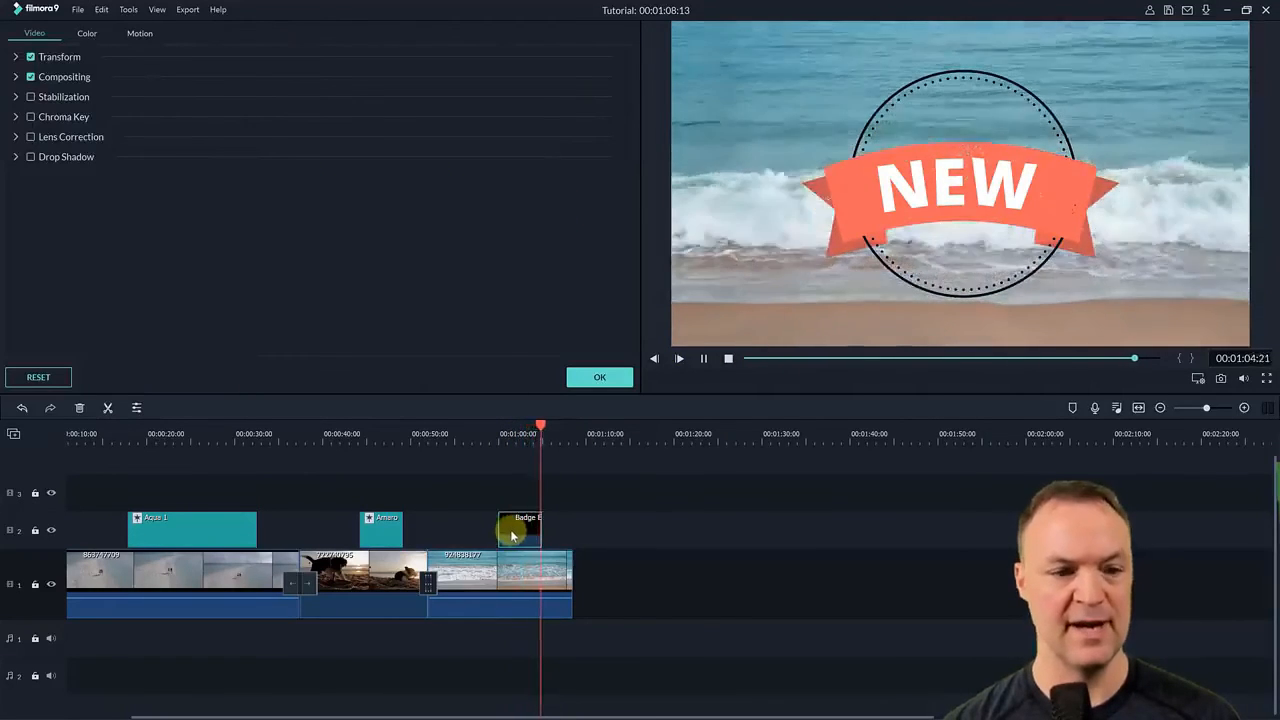
click(608, 380)
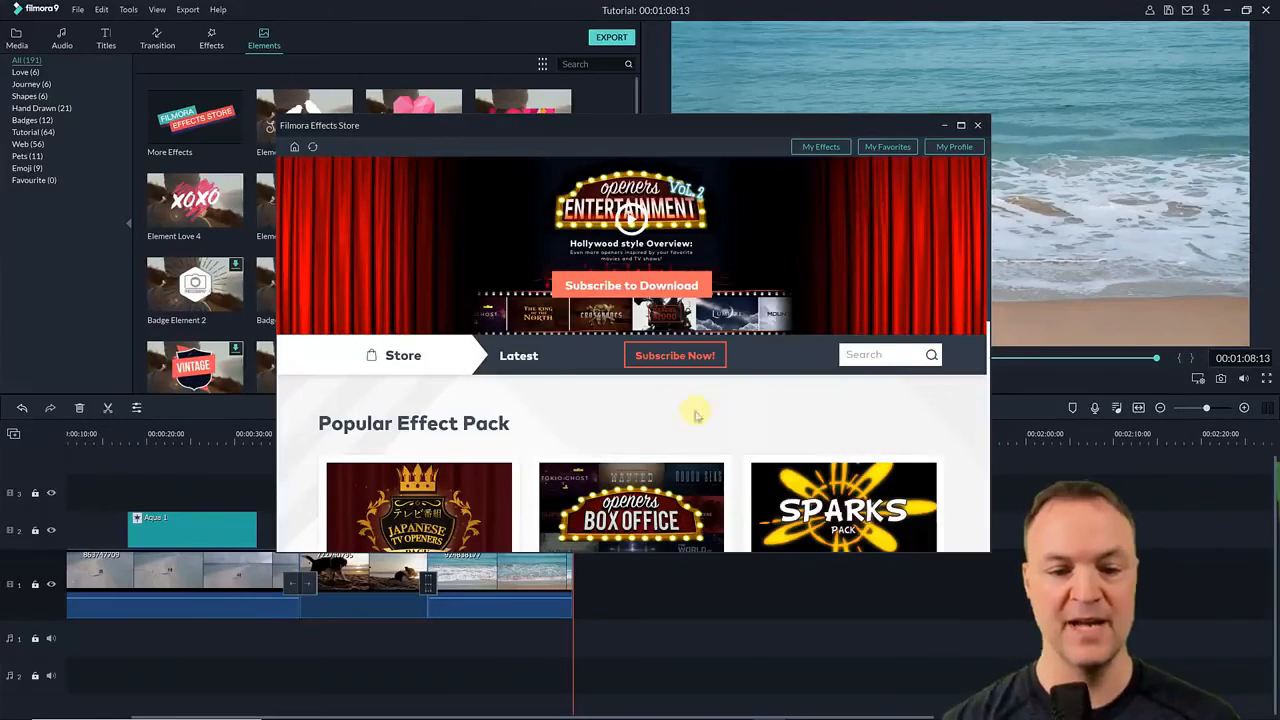
Step: Download the free Animated Emoji Pack from the Filmora Effects Store's Free Goods
scroll(645, 427, down, 1)
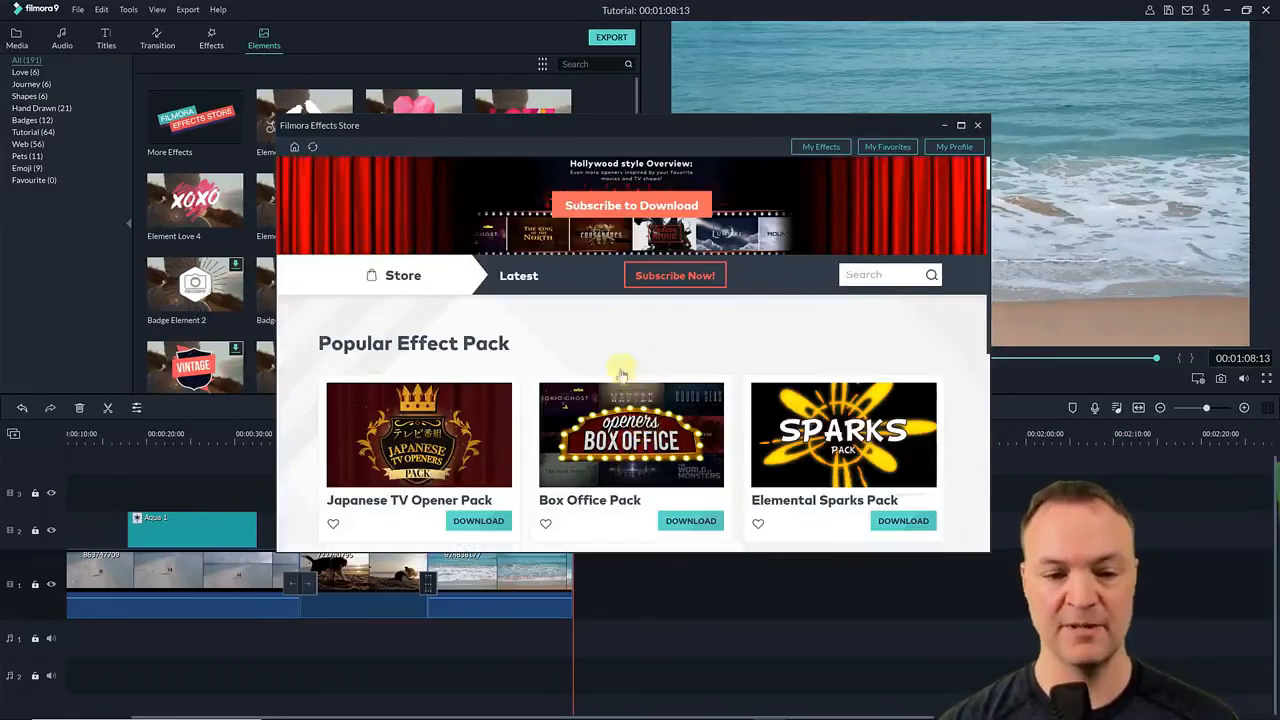
scroll(621, 374, down, 6)
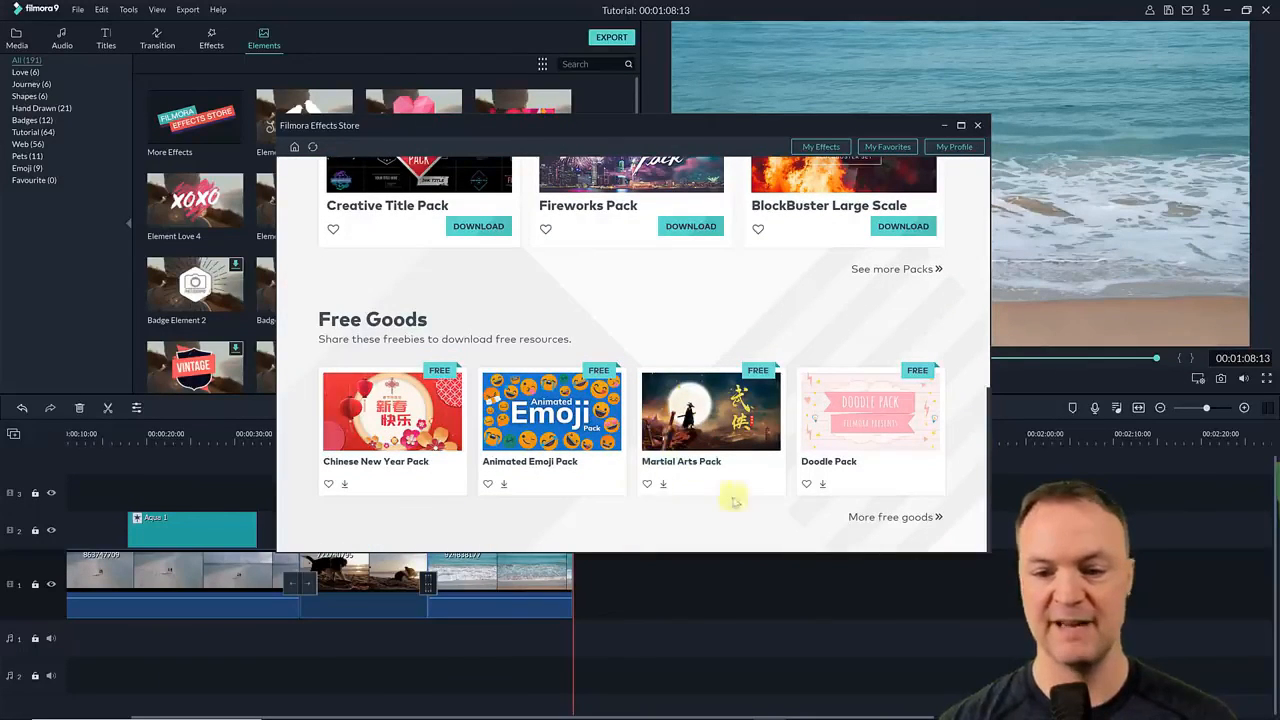
click(506, 484)
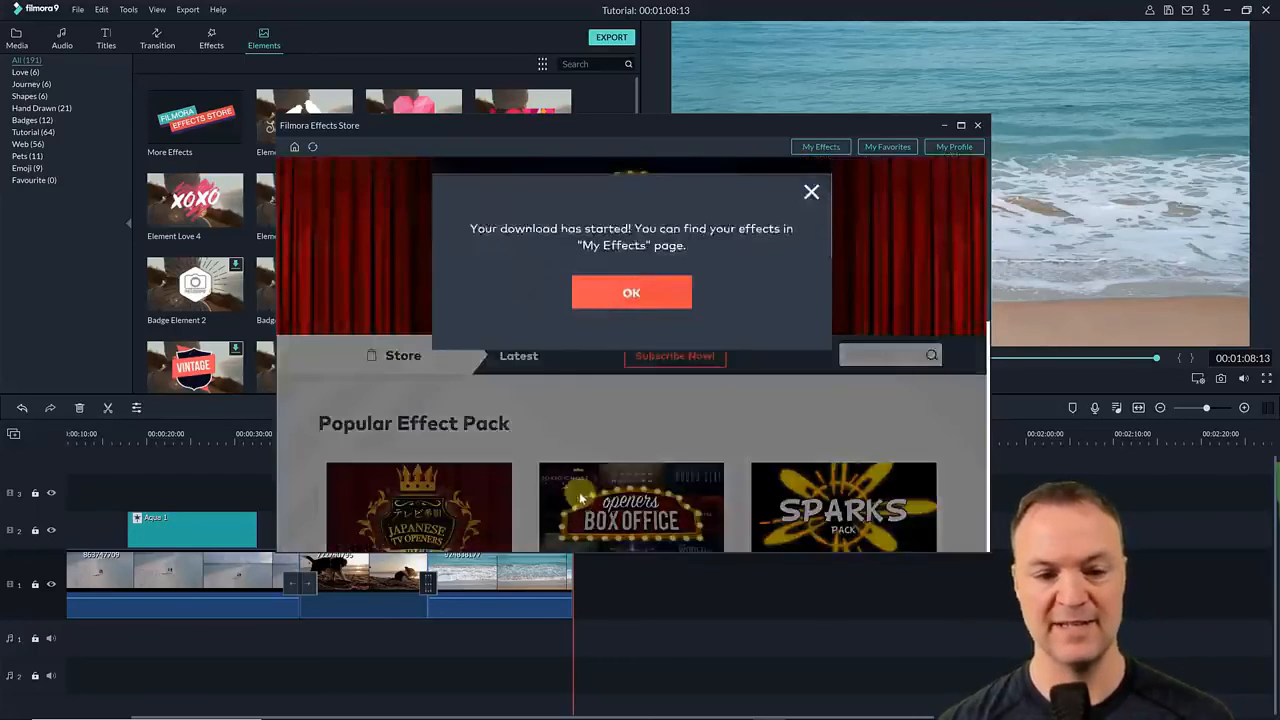
Step: Close the Effects Store, add the sunglasses emoji to video track 2 at about 00:01:06, and scrub back over it
click(627, 299)
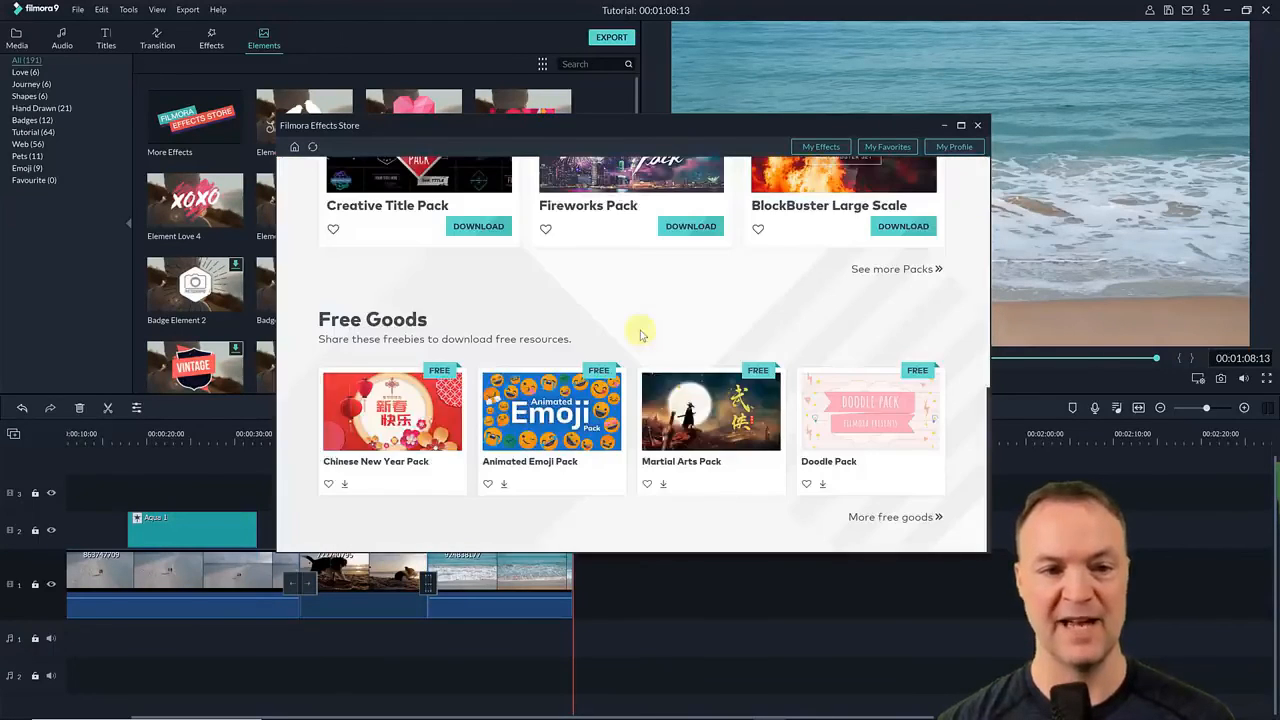
click(978, 126)
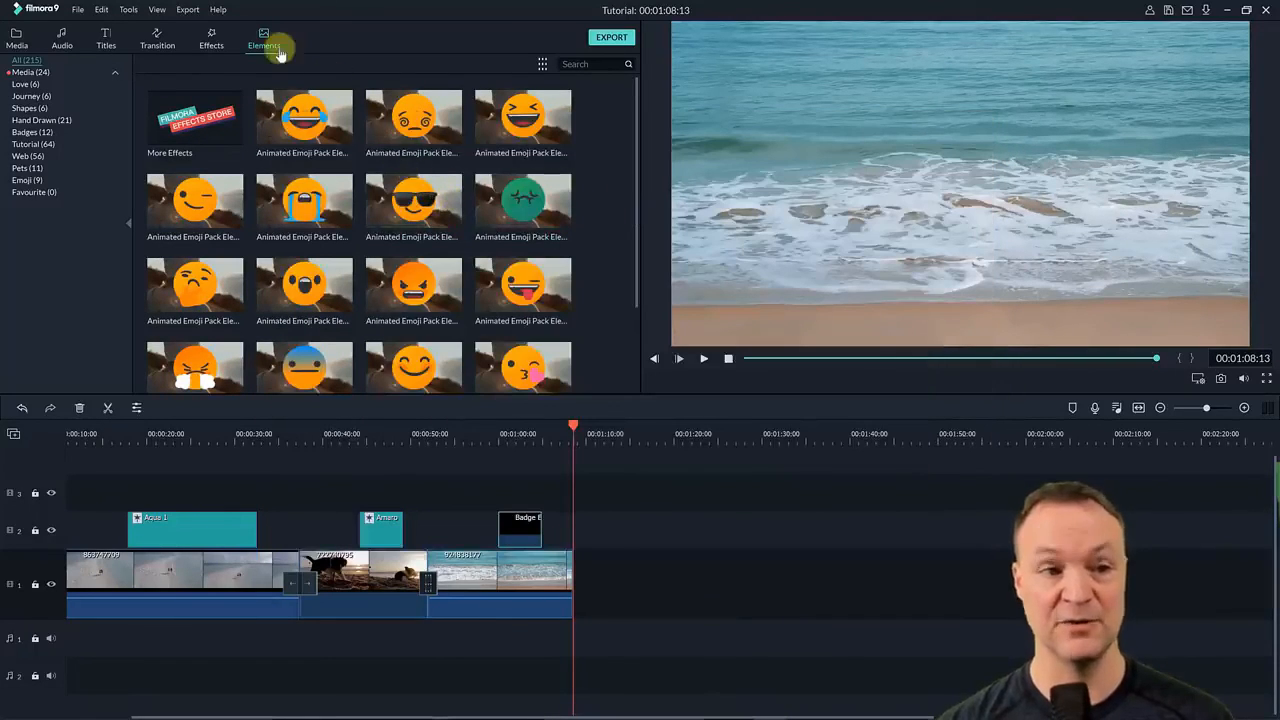
scroll(419, 252, down, 2)
scroll(419, 252, up, 2)
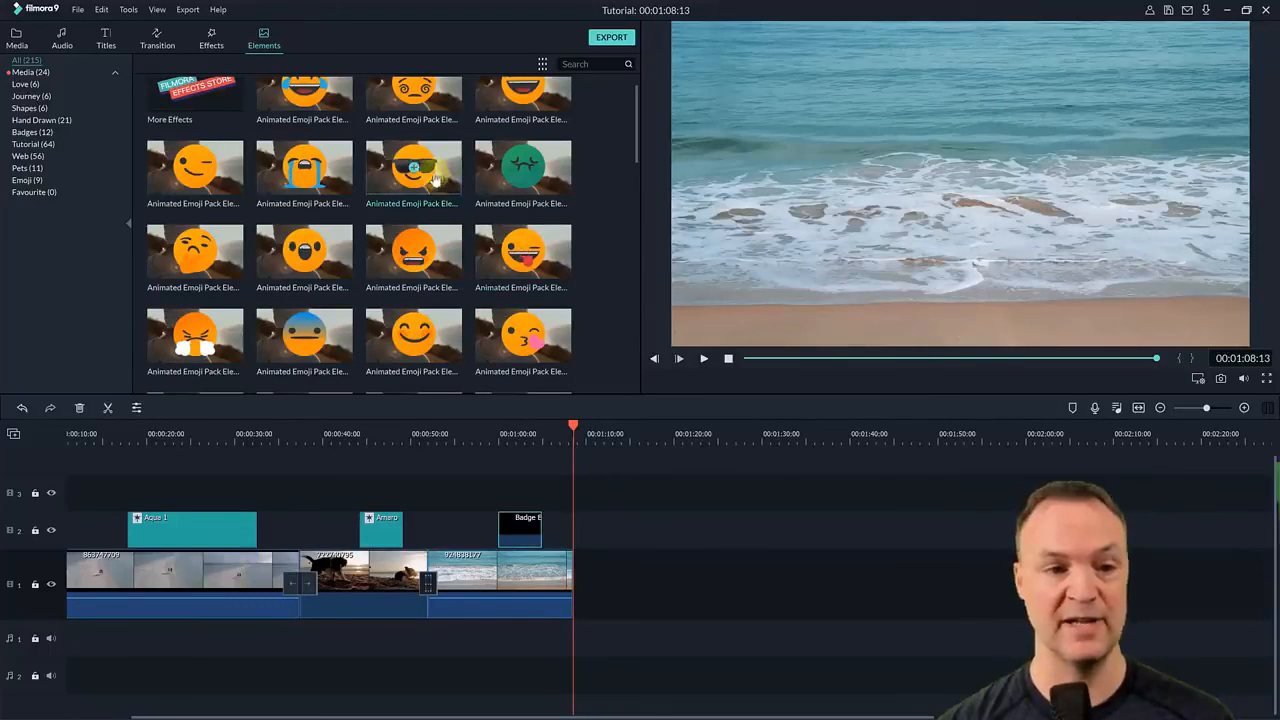
drag(427, 180, 580, 523)
click(617, 517)
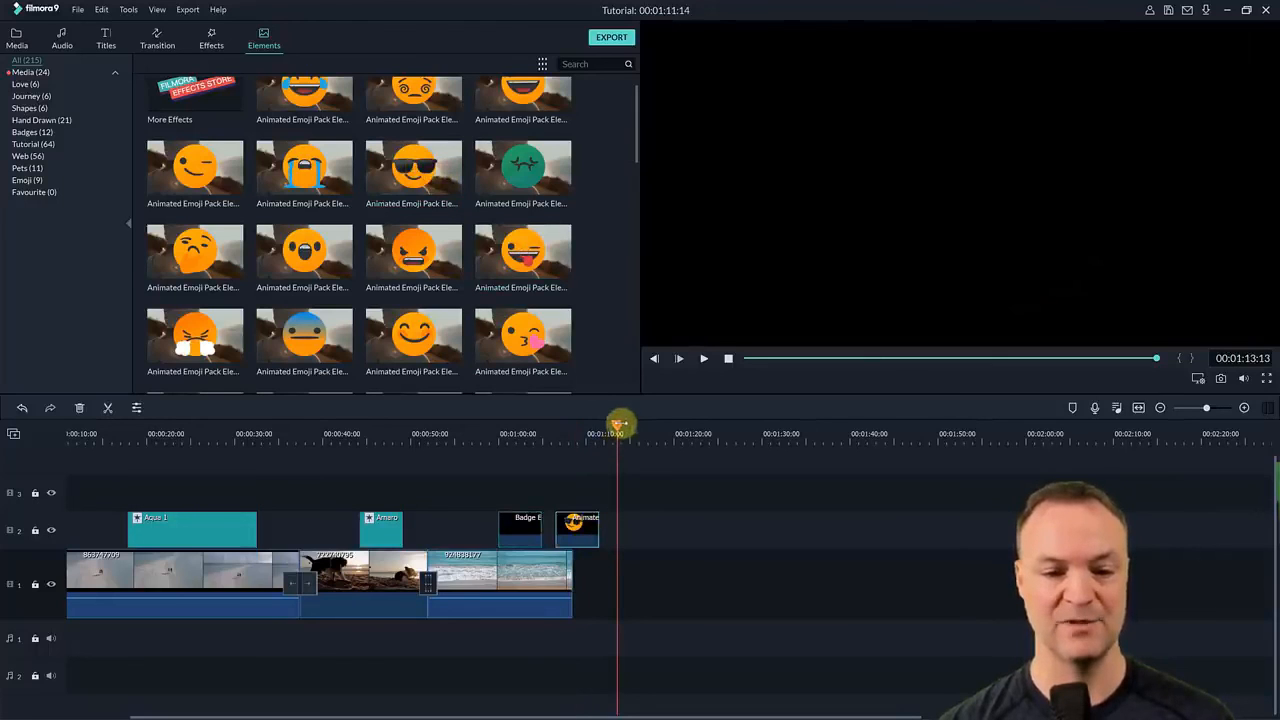
drag(620, 424, 563, 407)
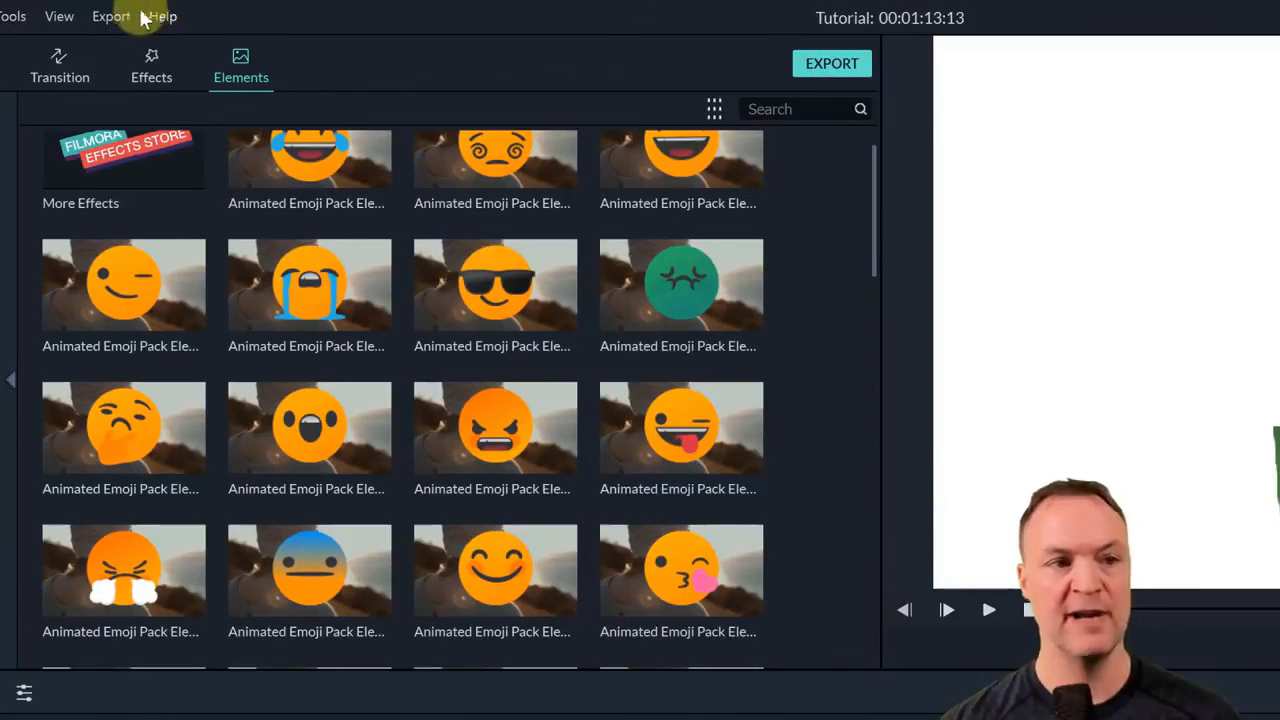
Step: Open the export options and choose MP4 as the format for a local file export
click(110, 16)
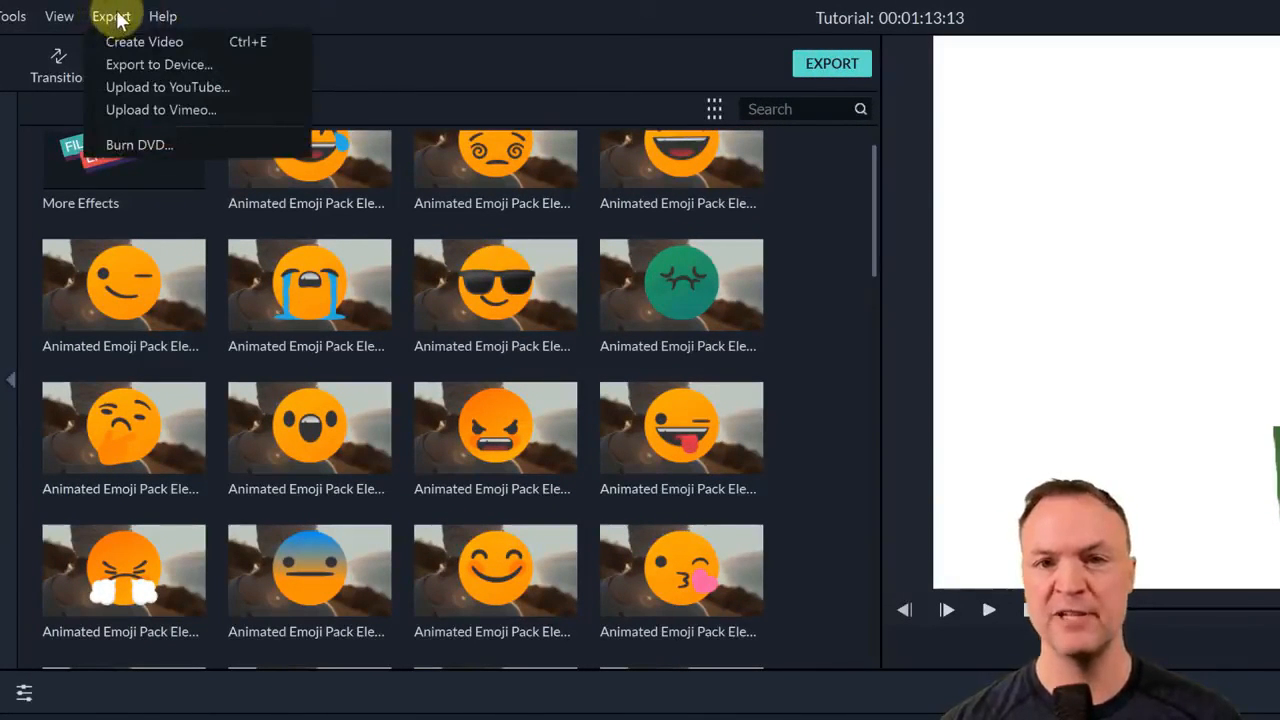
click(829, 66)
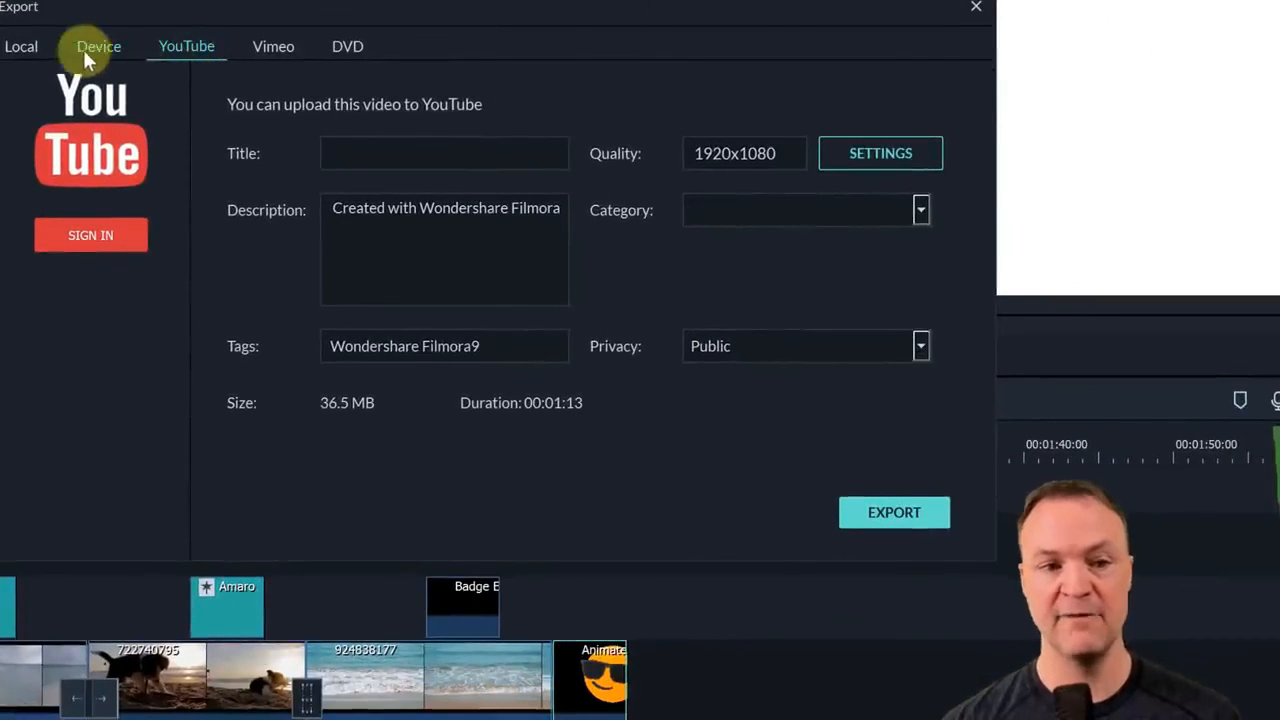
click(21, 46)
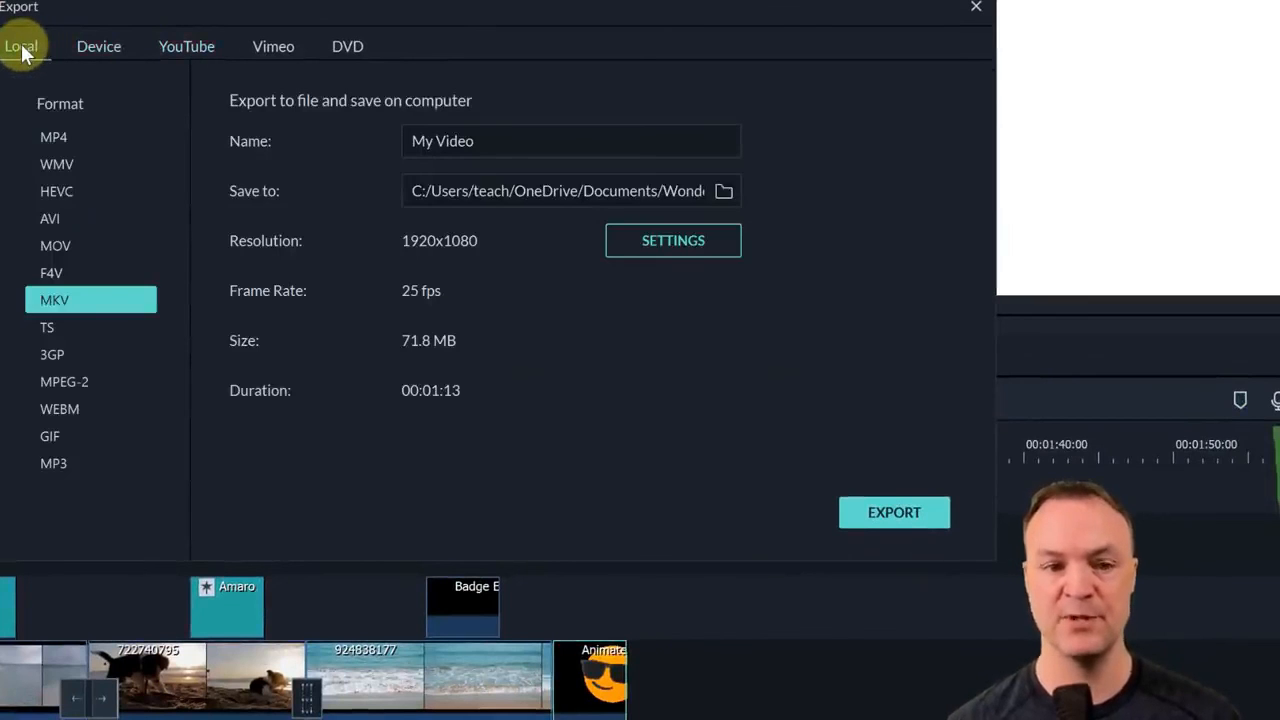
click(80, 139)
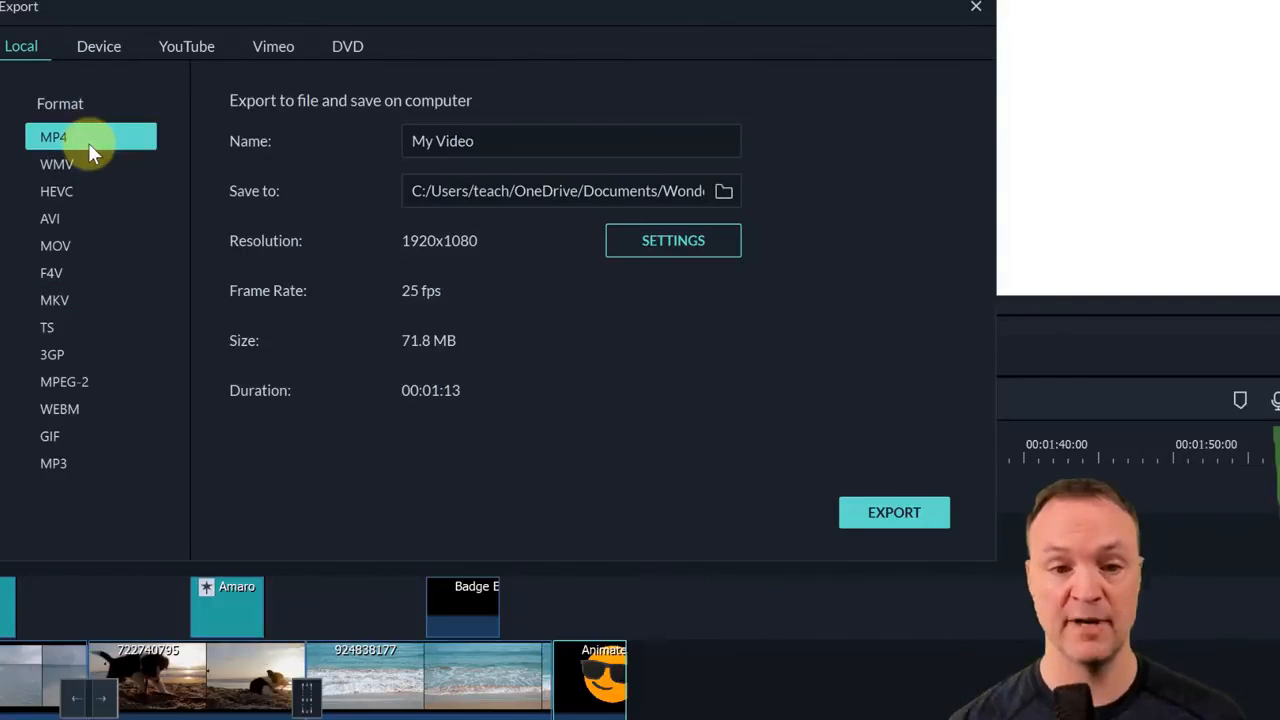
Step: Review the local MP4 export's file name, save folder, and video and audio encoding settings
drag(580, 140, 279, 117)
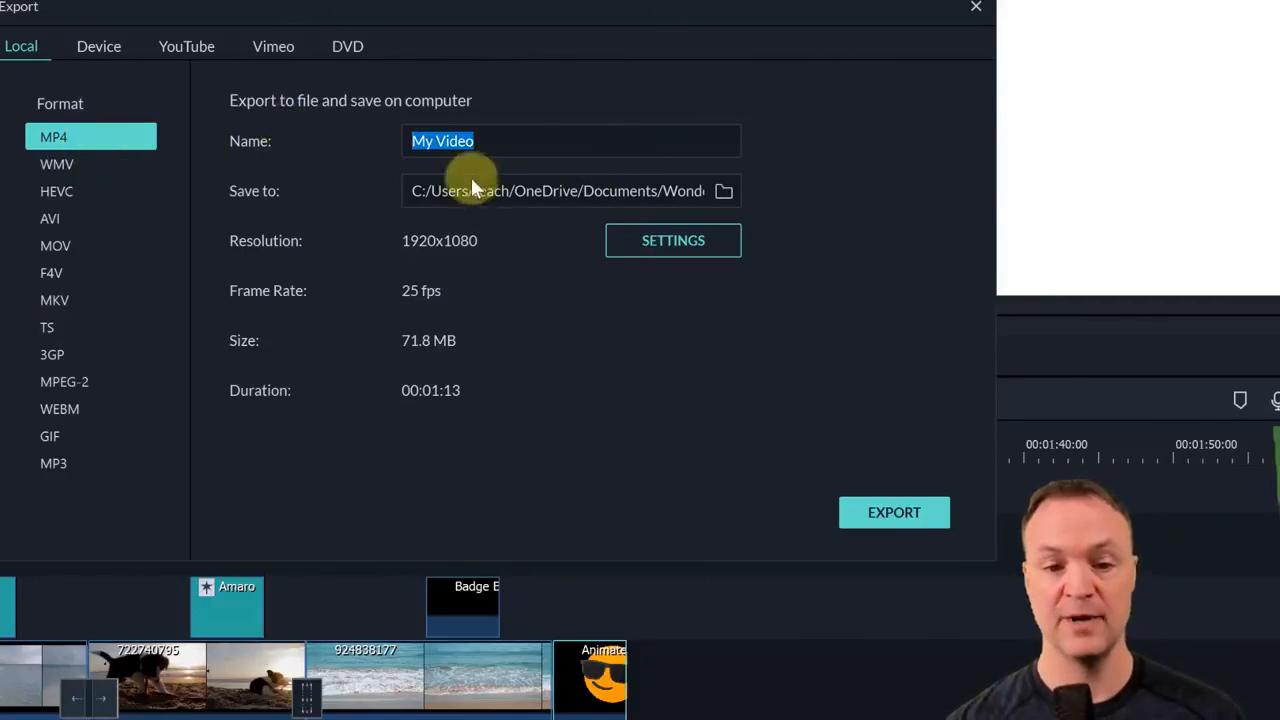
click(724, 192)
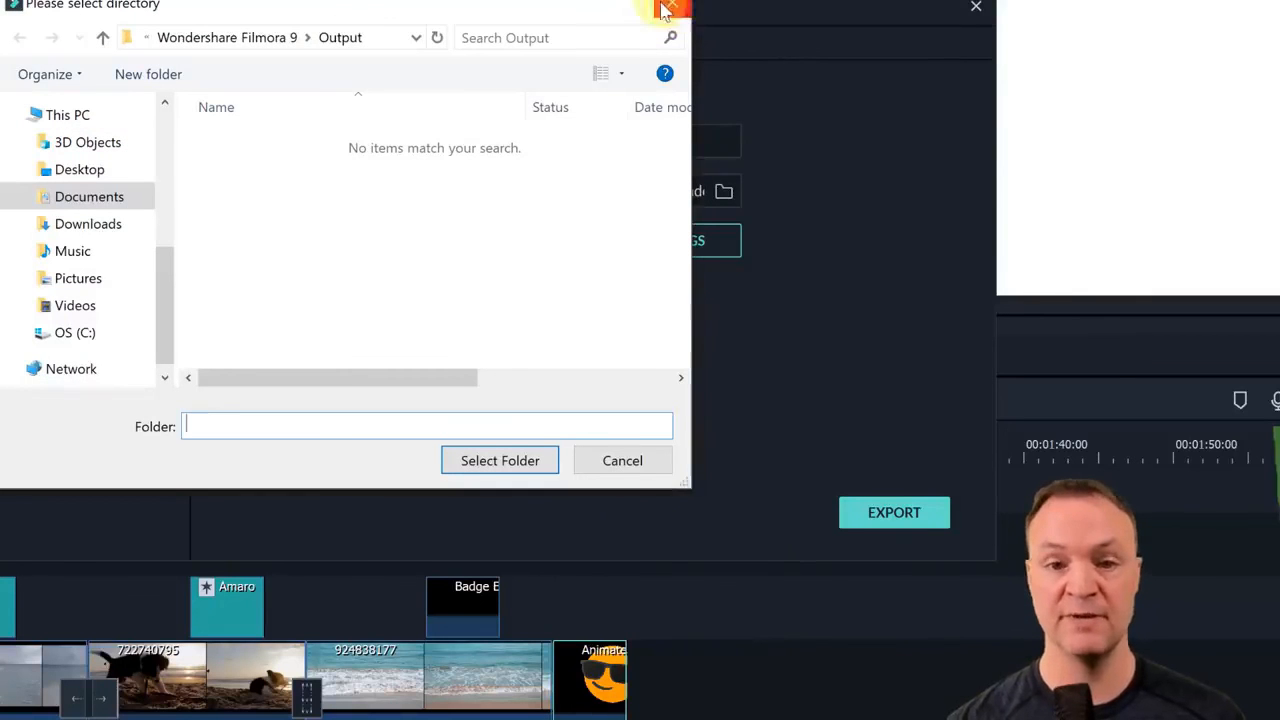
click(672, 10)
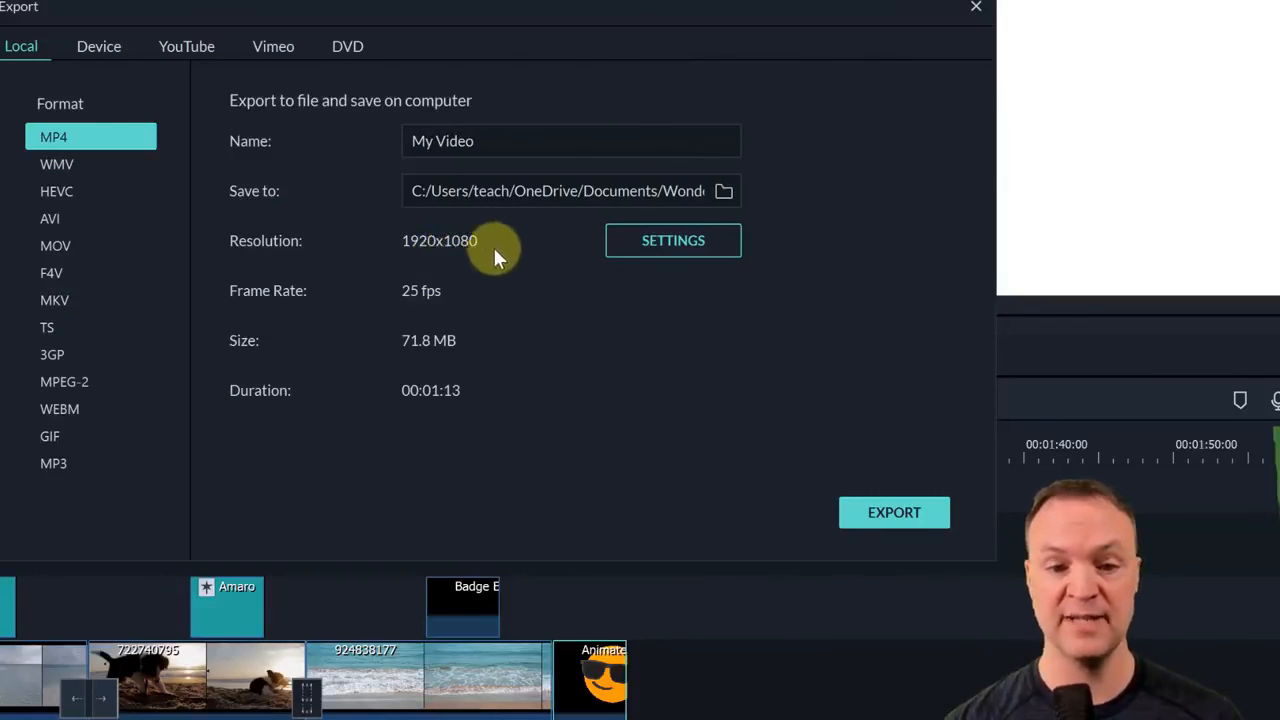
click(666, 253)
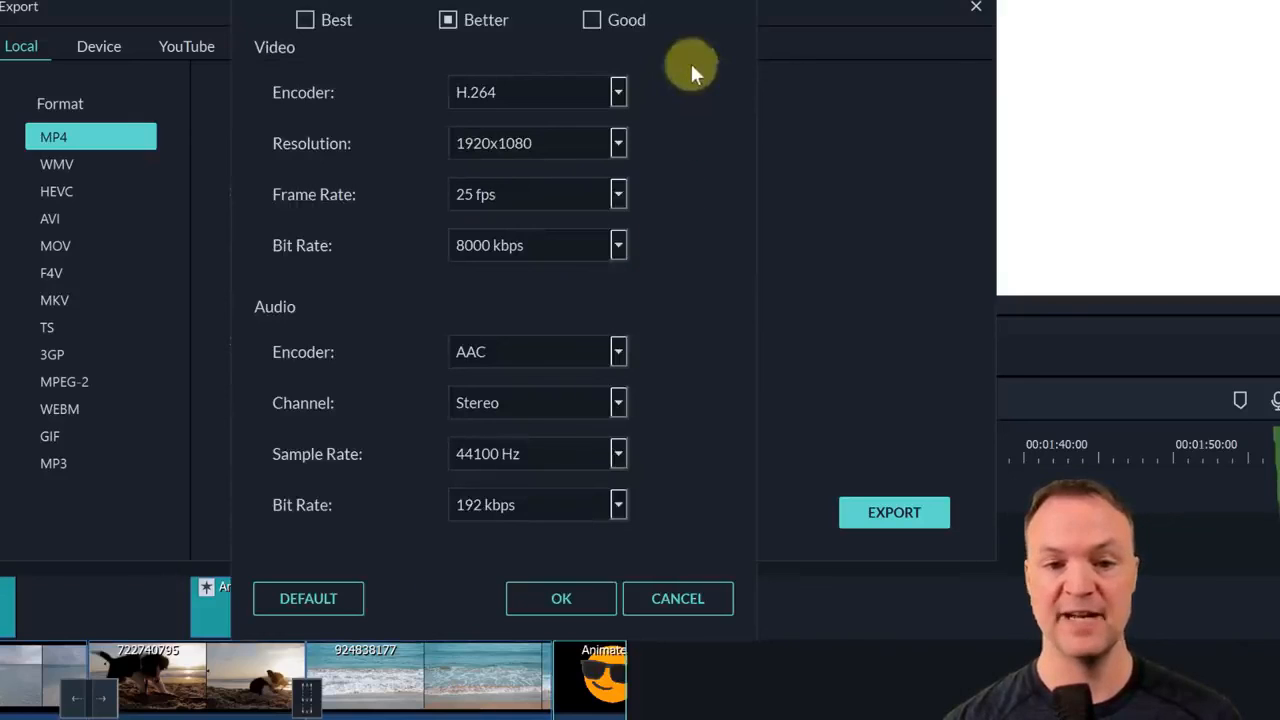
key(Escape)
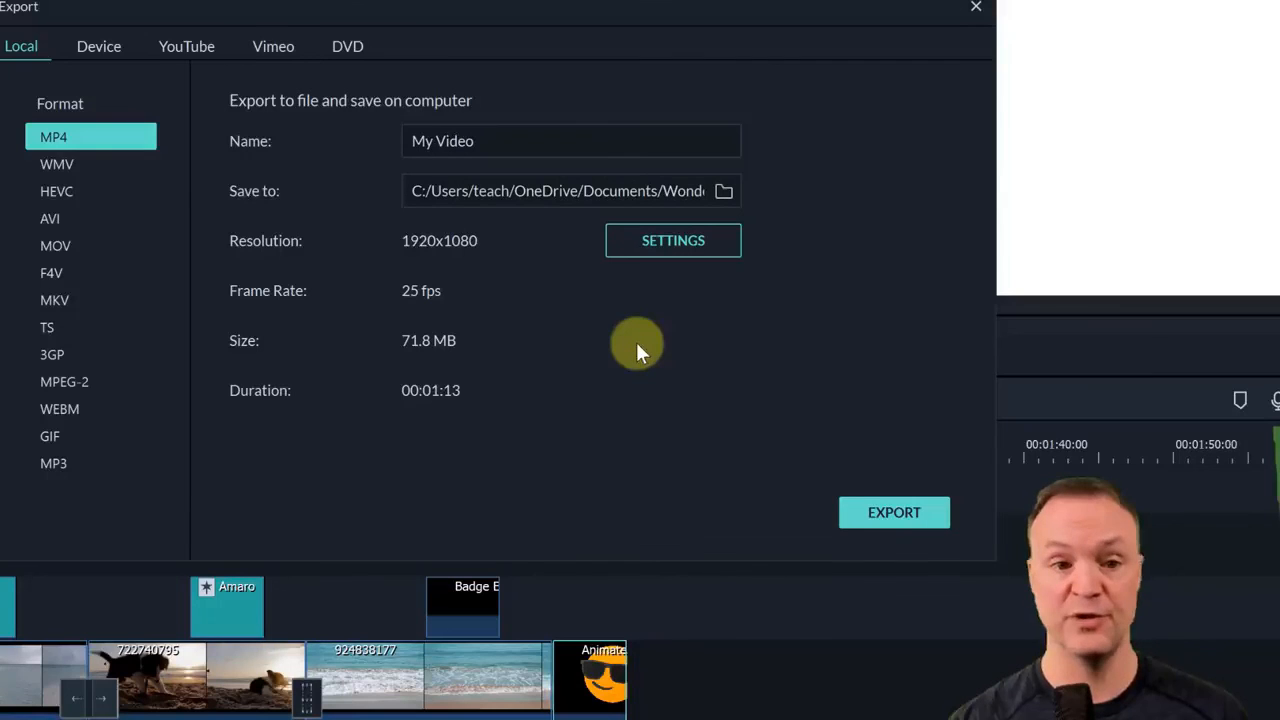
Step: Set the YouTube upload's title to "test" and privacy to Private, and try to export it
click(164, 49)
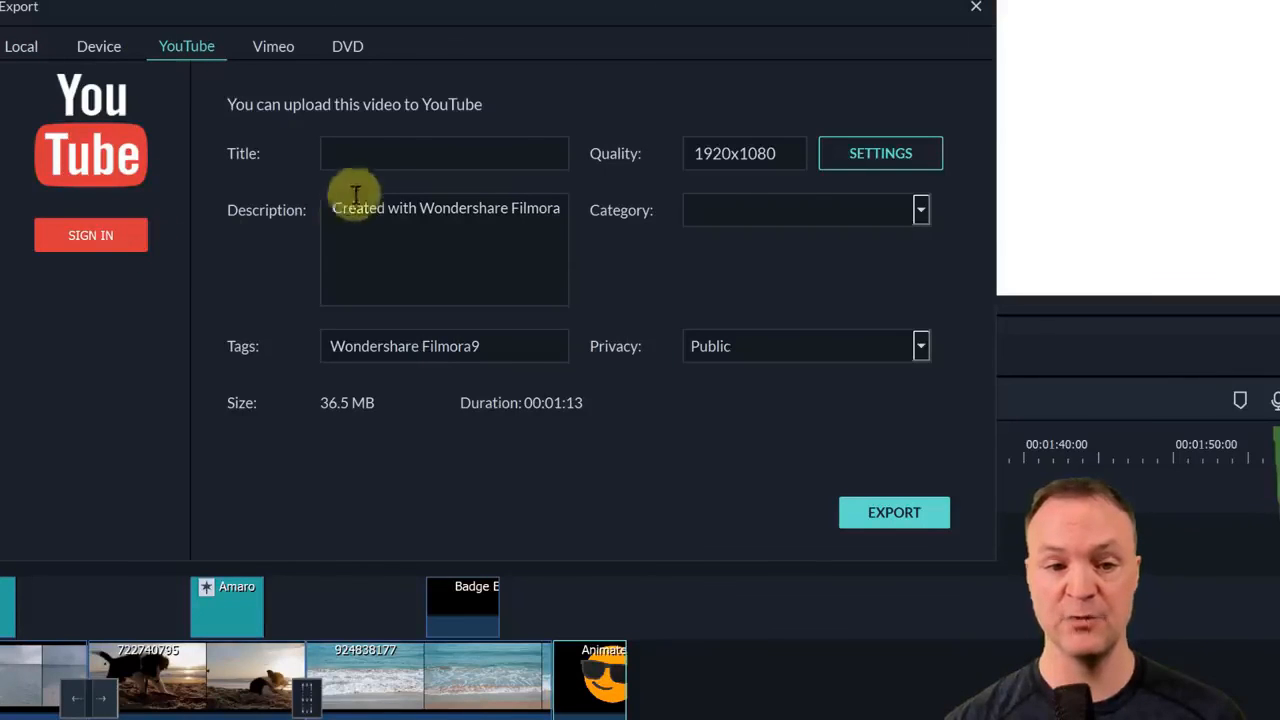
click(365, 164)
text(test)
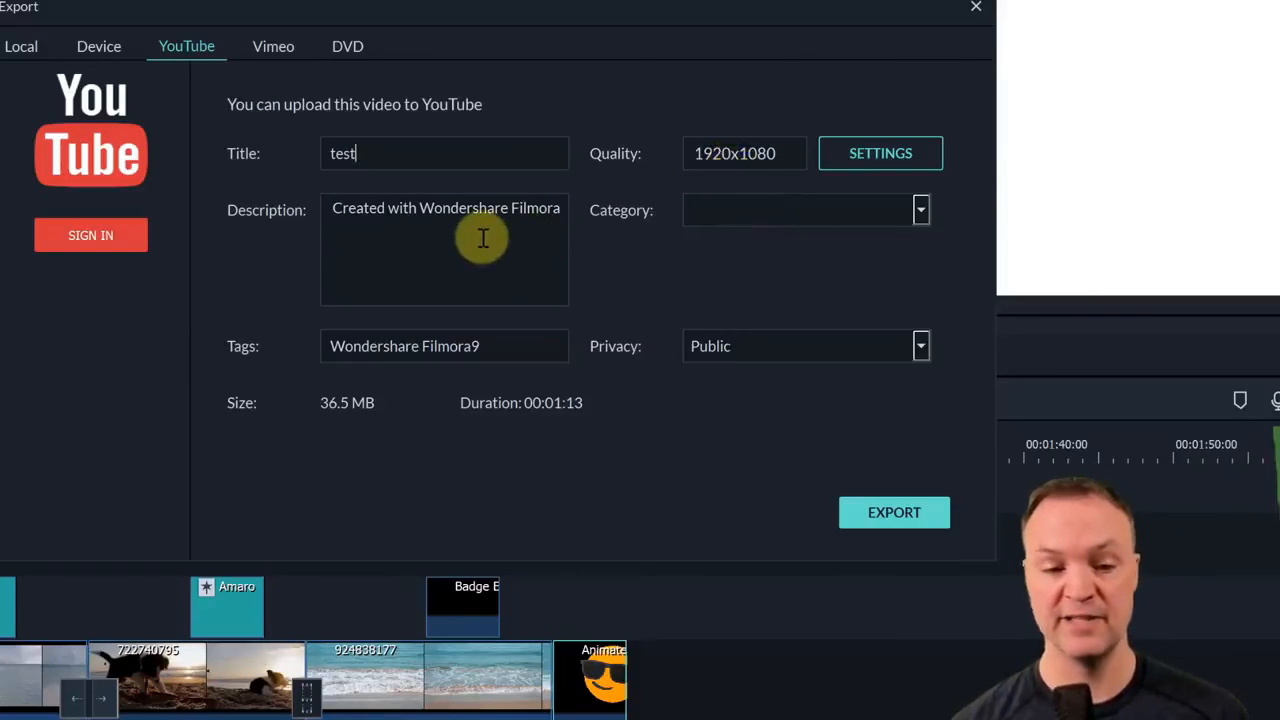
click(774, 349)
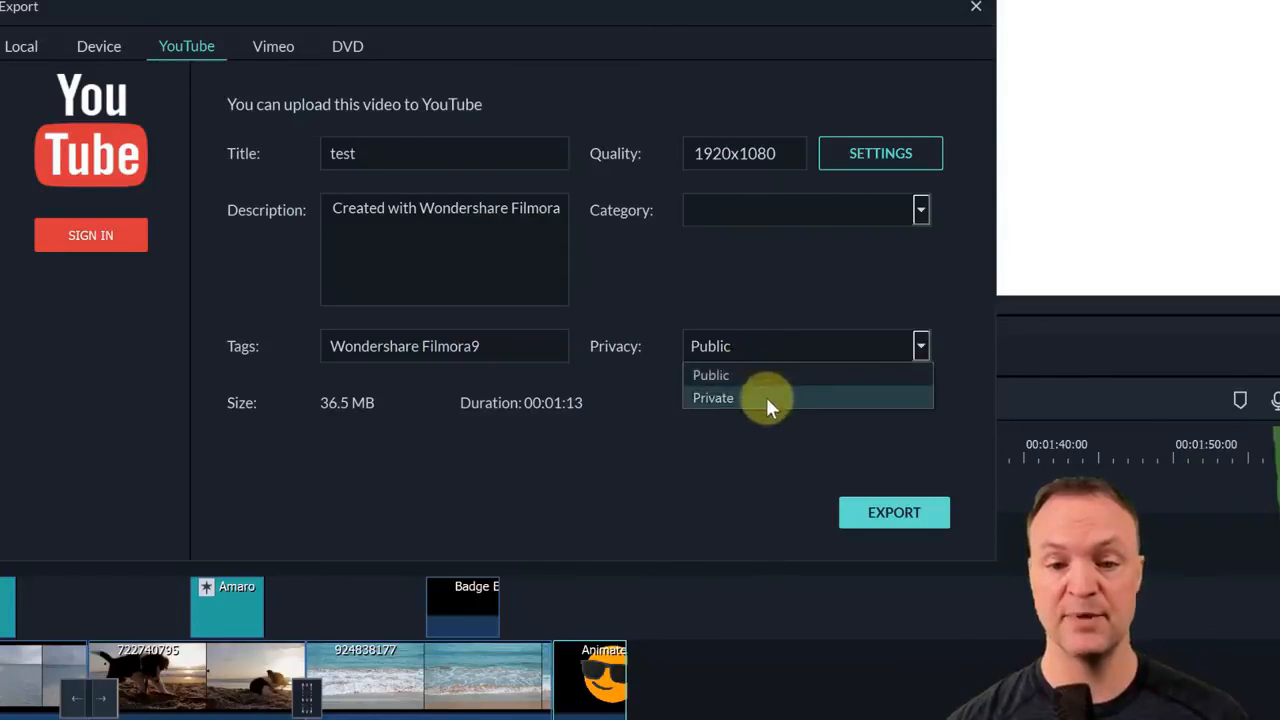
click(766, 398)
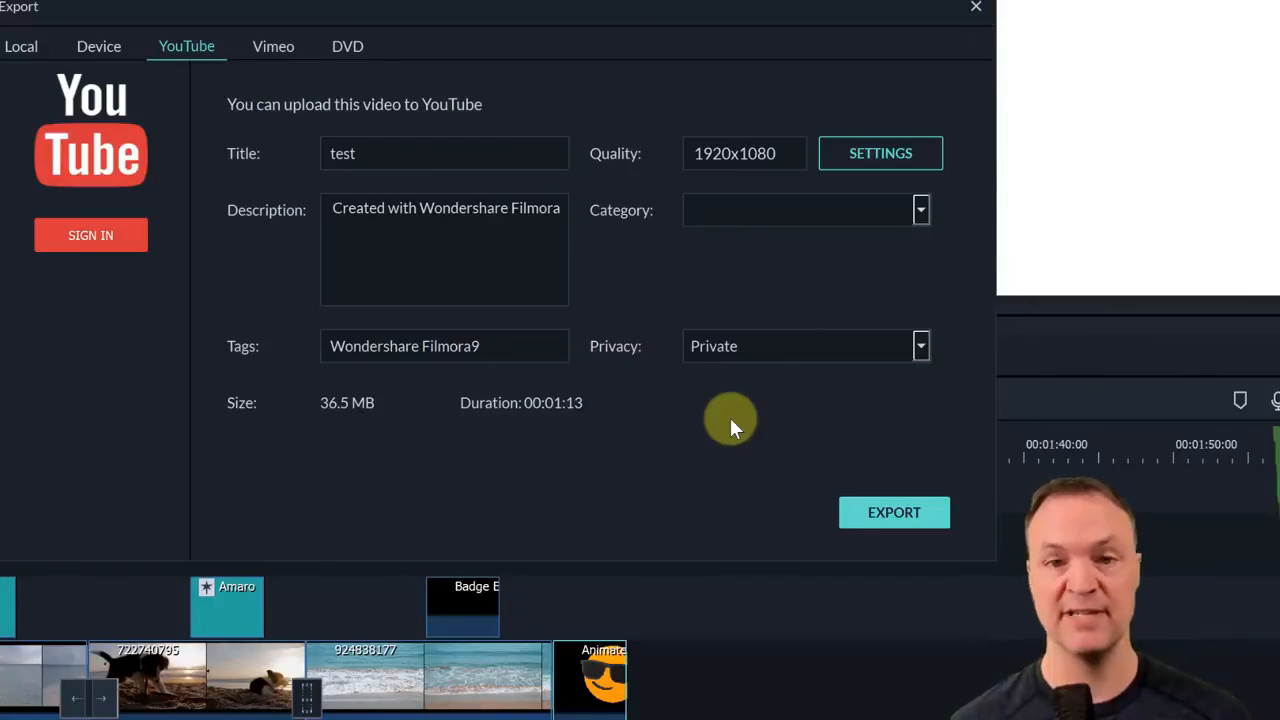
click(886, 516)
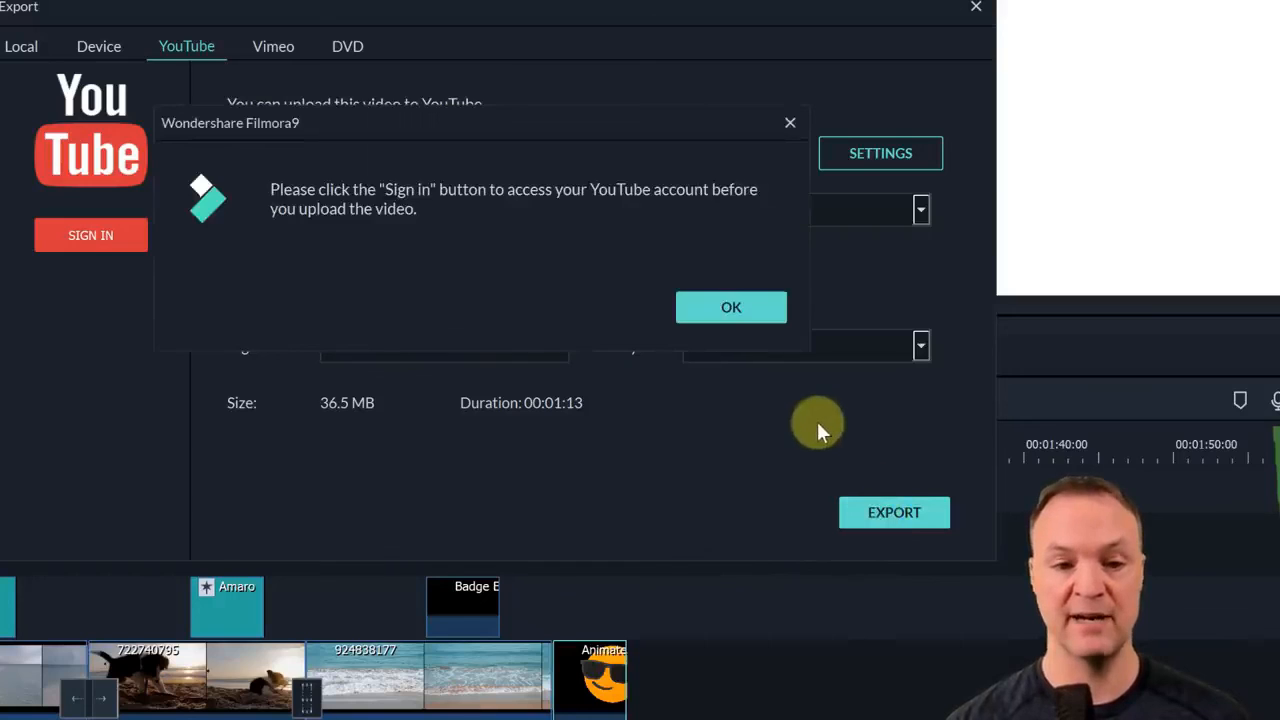
click(708, 312)
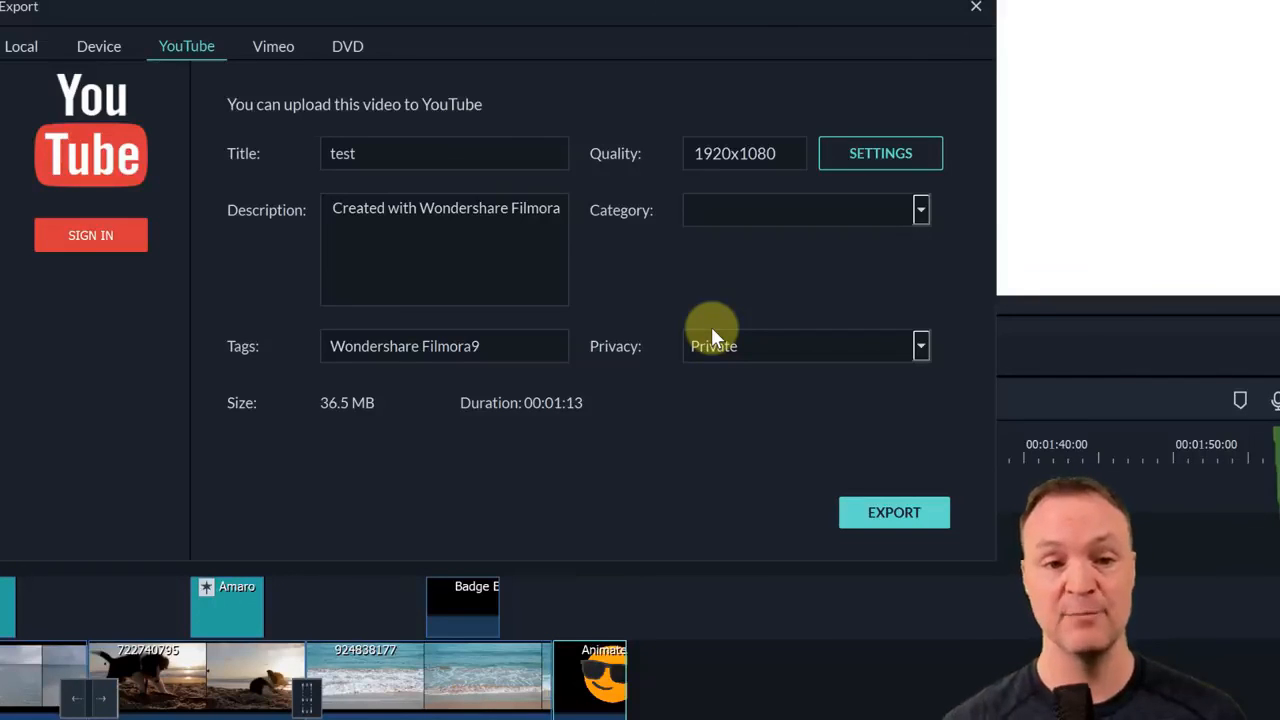
Step: Look through the DVD, Vimeo and Device export options, and return to the local file export
click(359, 49)
click(282, 50)
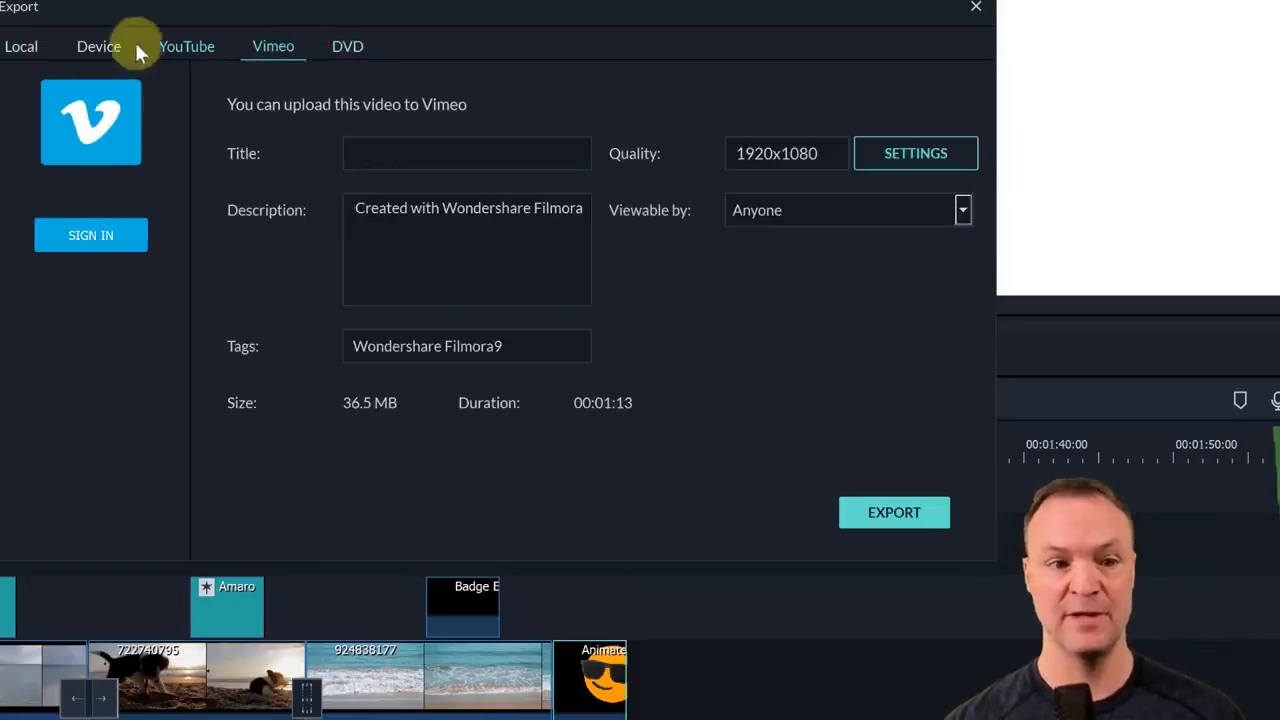
click(96, 48)
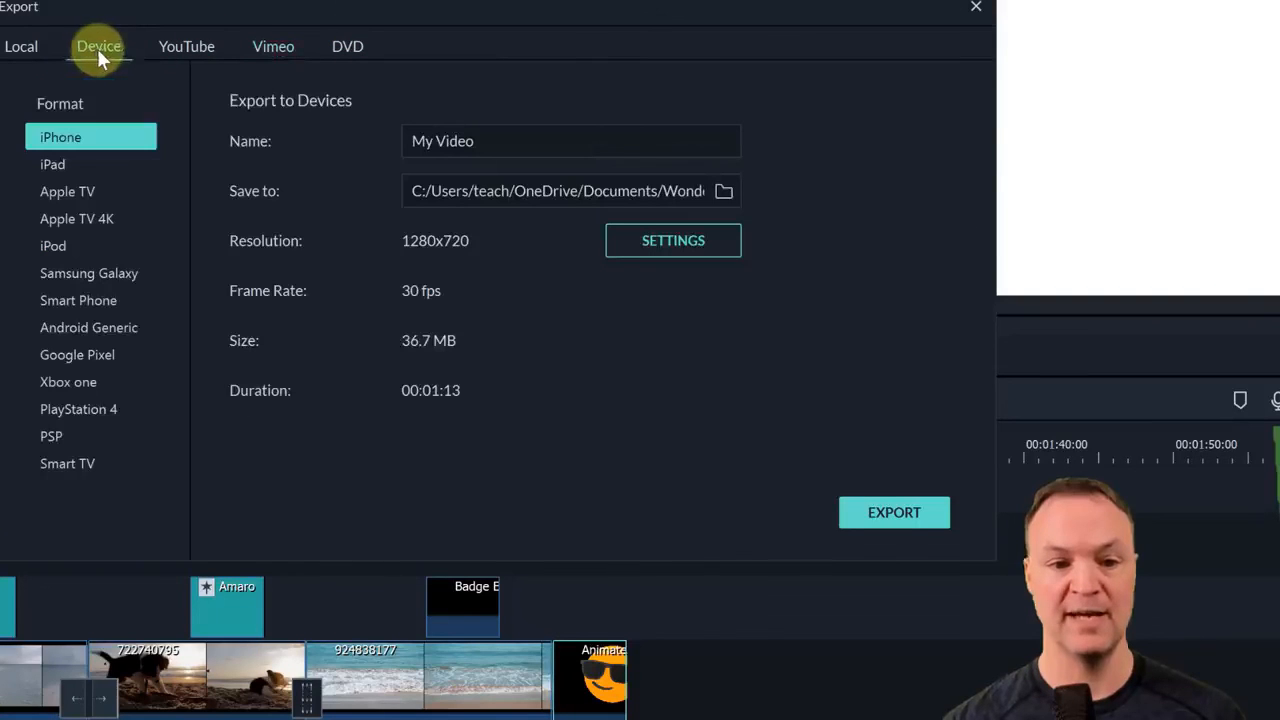
click(22, 47)
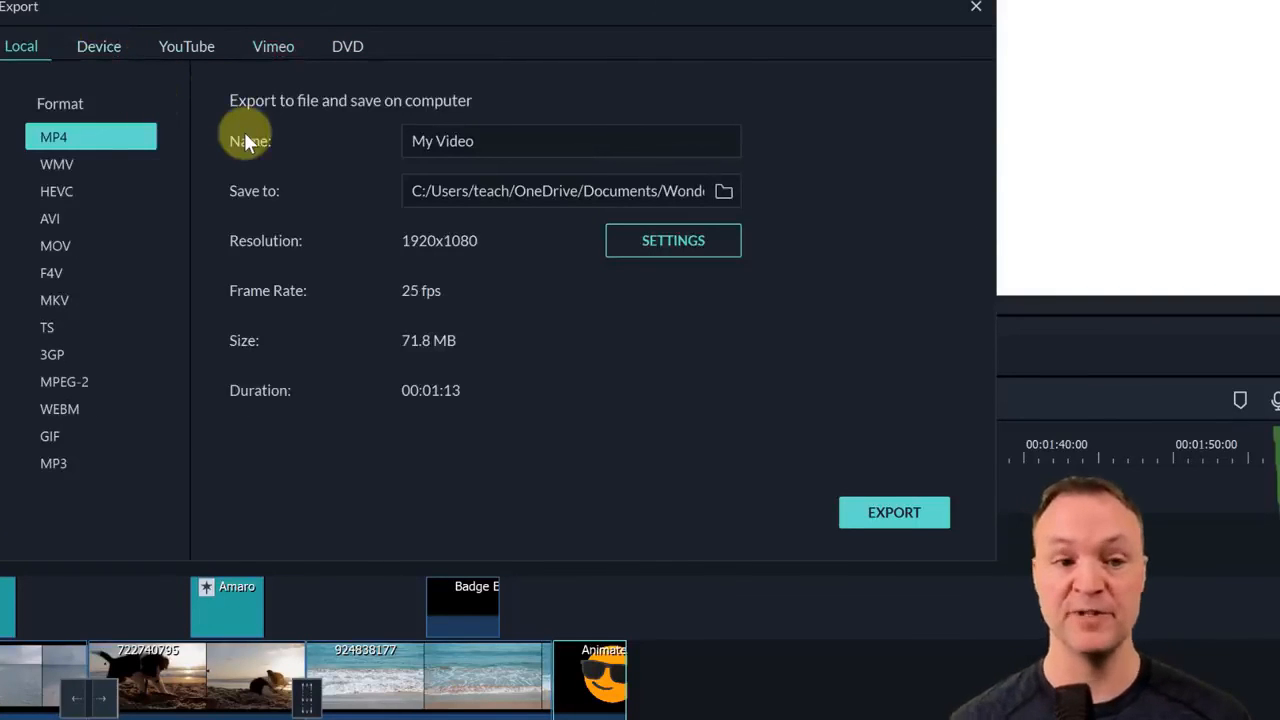